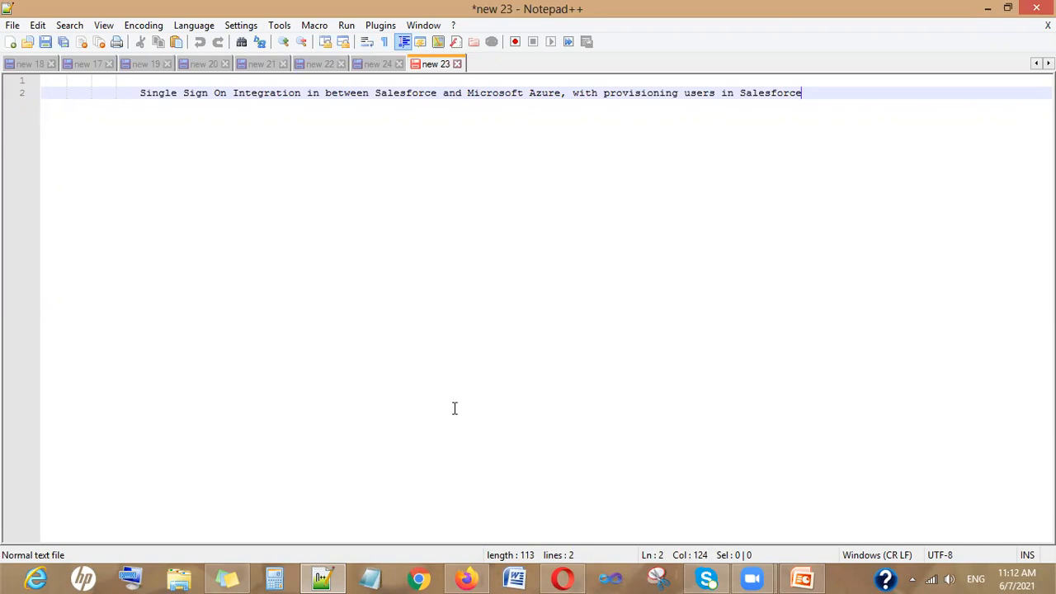
Start a new line below the Salesforce–Azure SSO title in the note
key(Return)
key(Return)
key(Return)
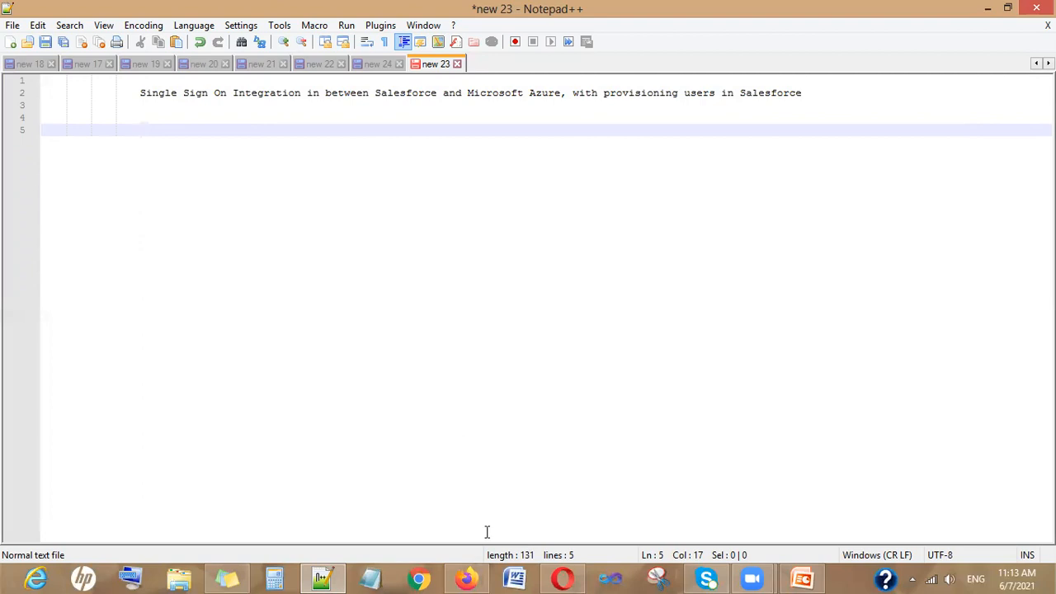
Bring the Salesforce Classic Setup home page in Firefox to the front
click(467, 579)
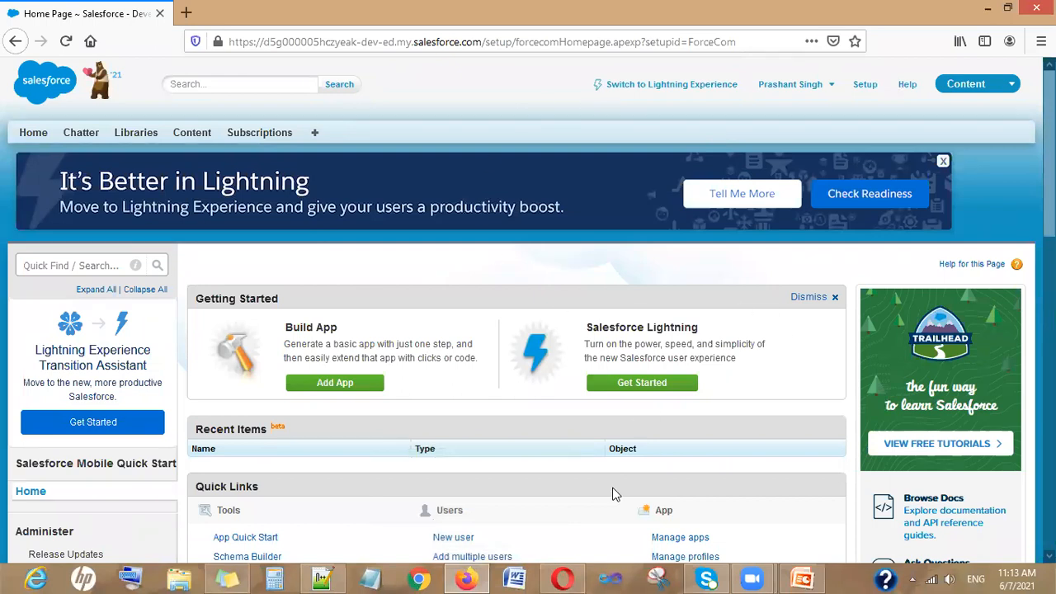
Glance at the Azure portal home page in Opera, then return to the Notepad++ note
click(570, 573)
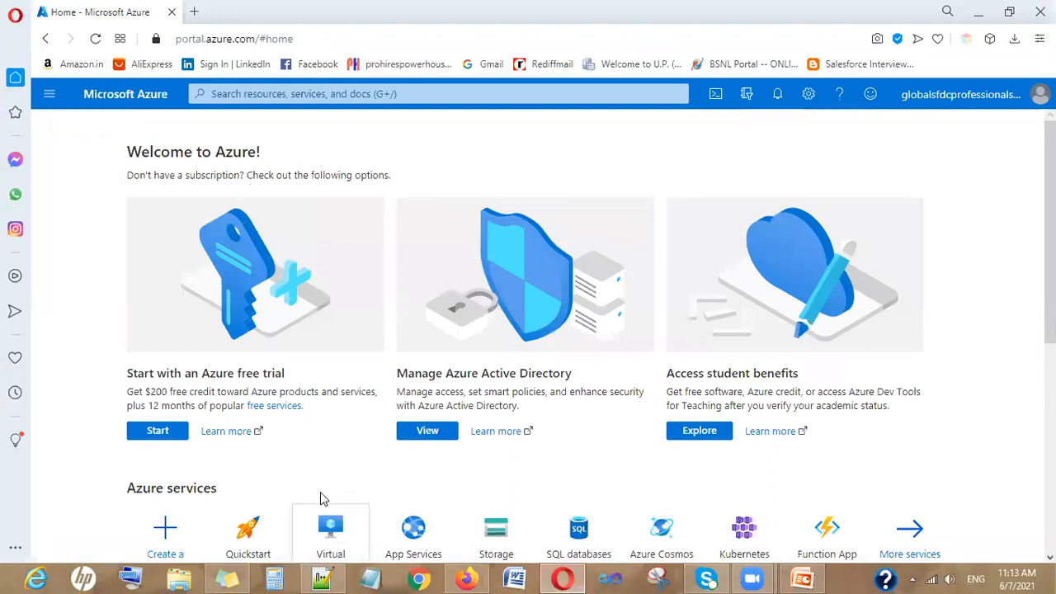
key(alt+Tab)
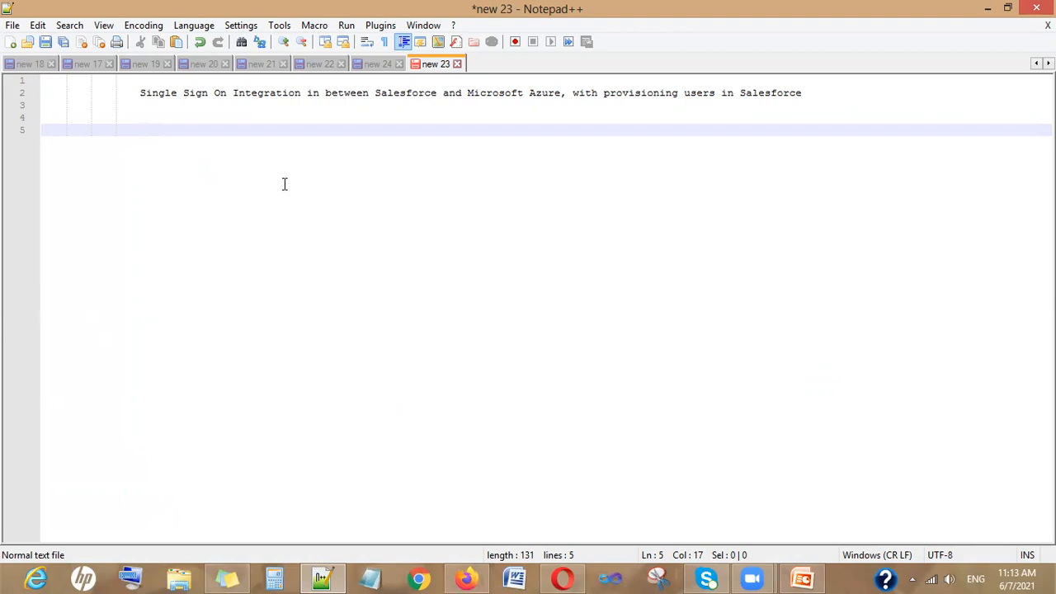
text(I)
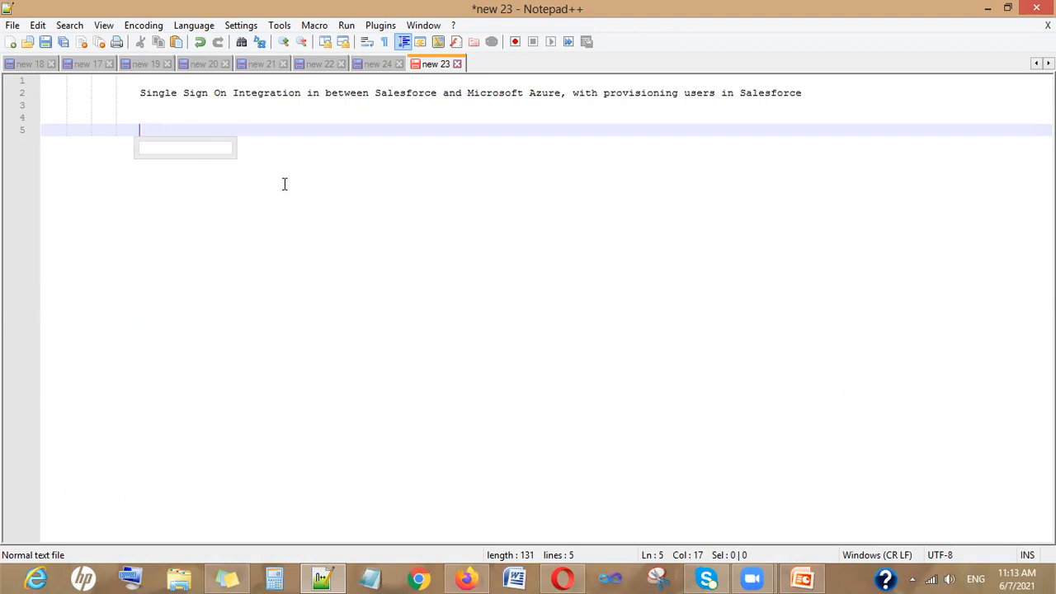
text(.)
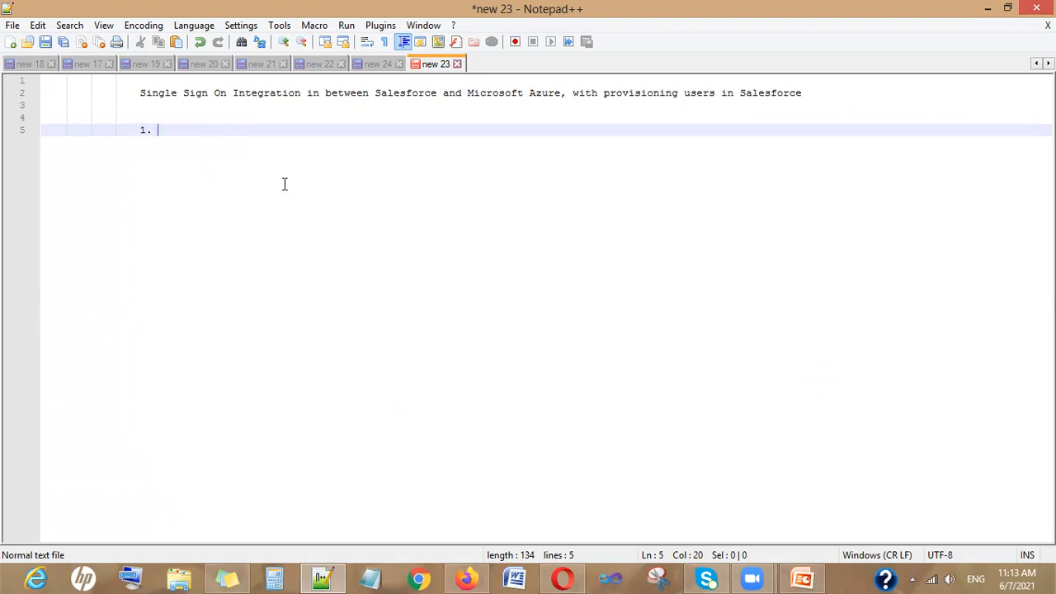
text(https://aure)
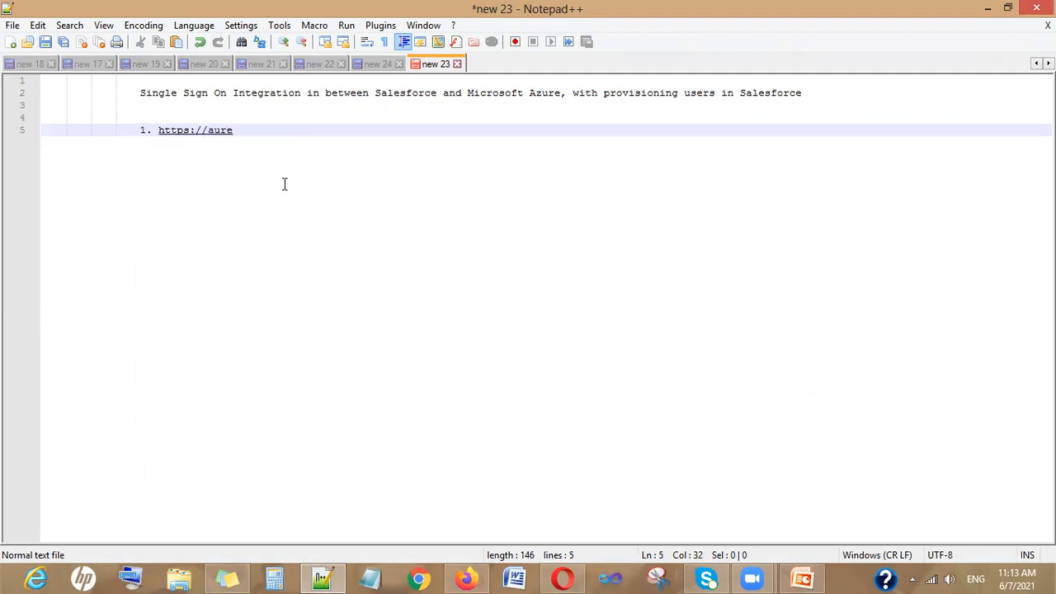
text(.microsoft.com)
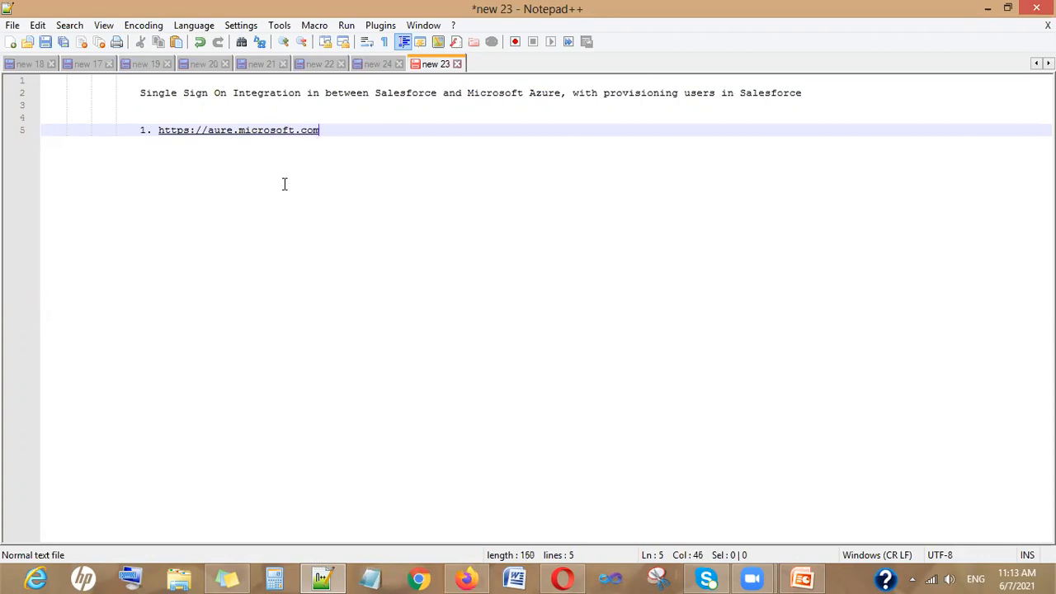
text(/en-us)
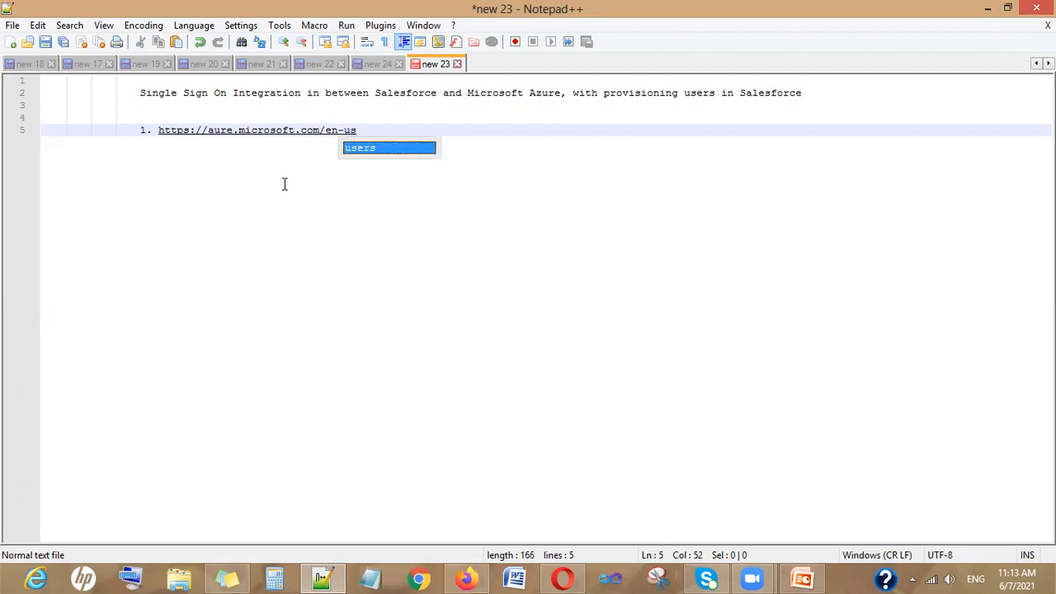
text(/free/)
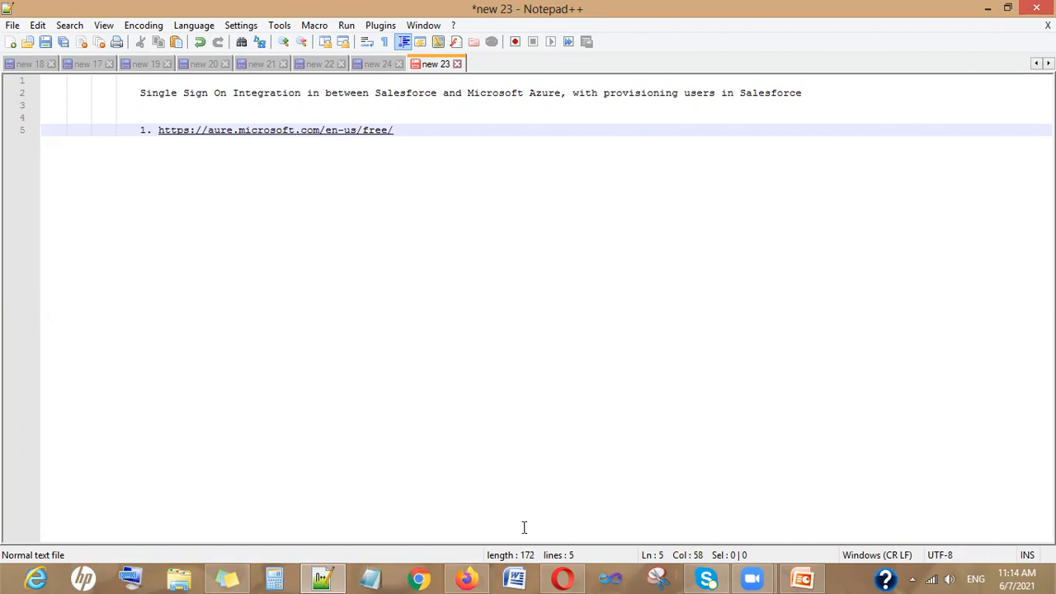
key(Return)
text(2)
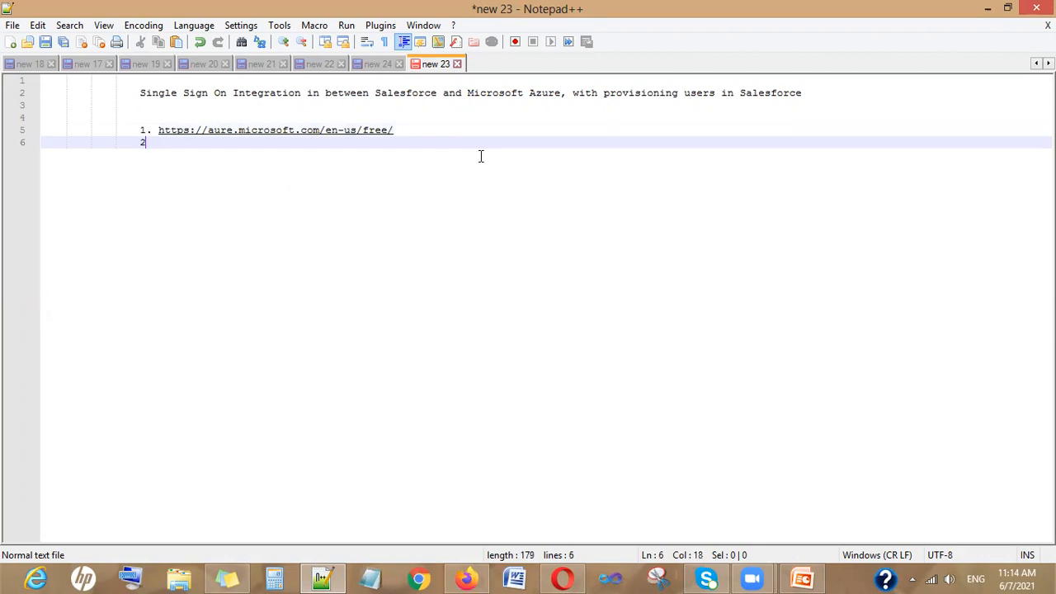
text(. https)
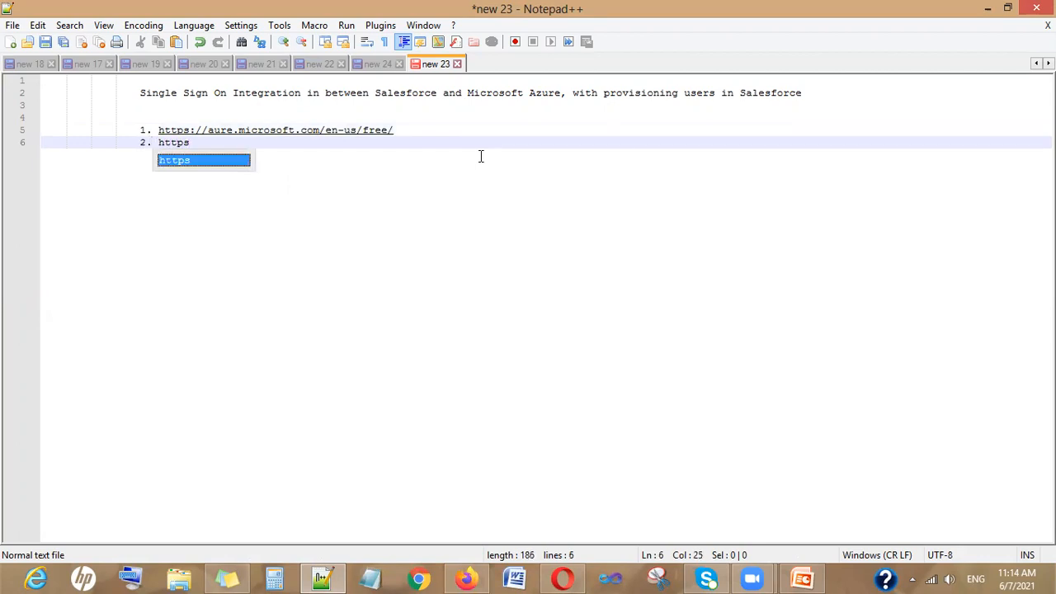
text(://portal.azure.com)
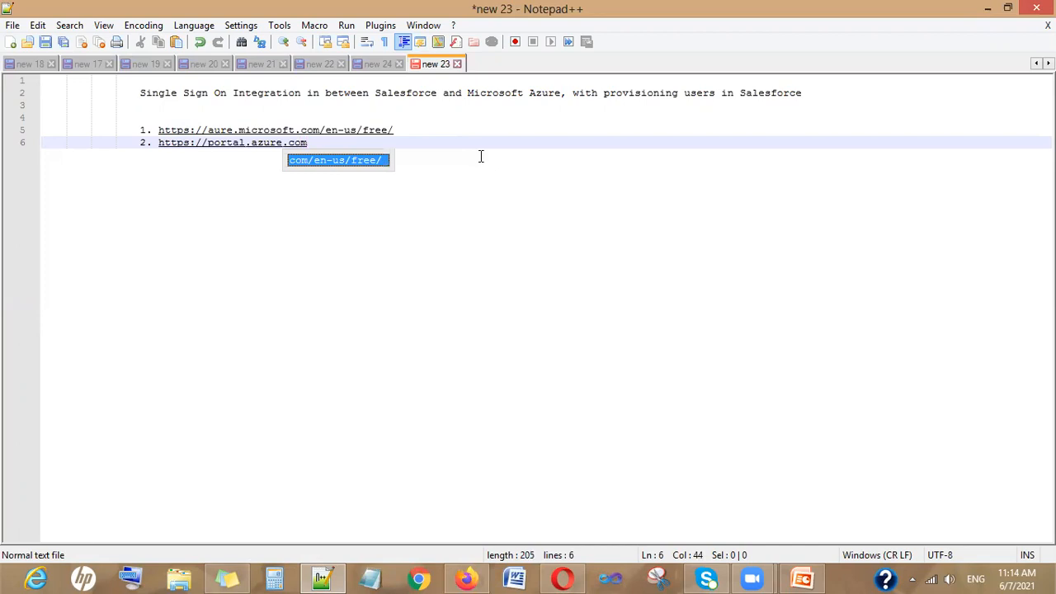
text(/#home)
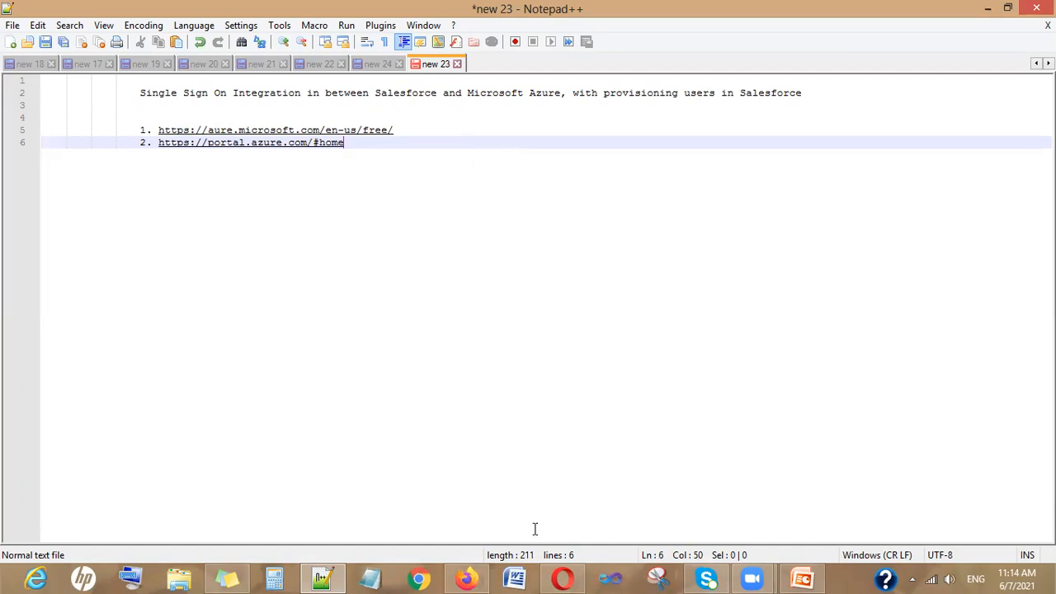
In the Azure portal, check the account panel, then go to All services from the menu
click(563, 578)
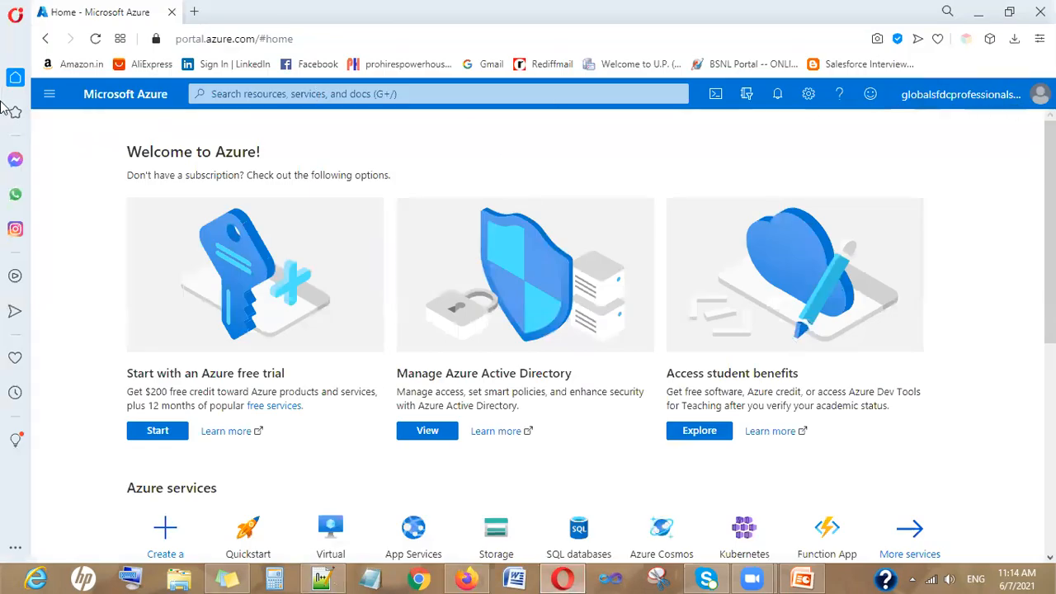
click(984, 103)
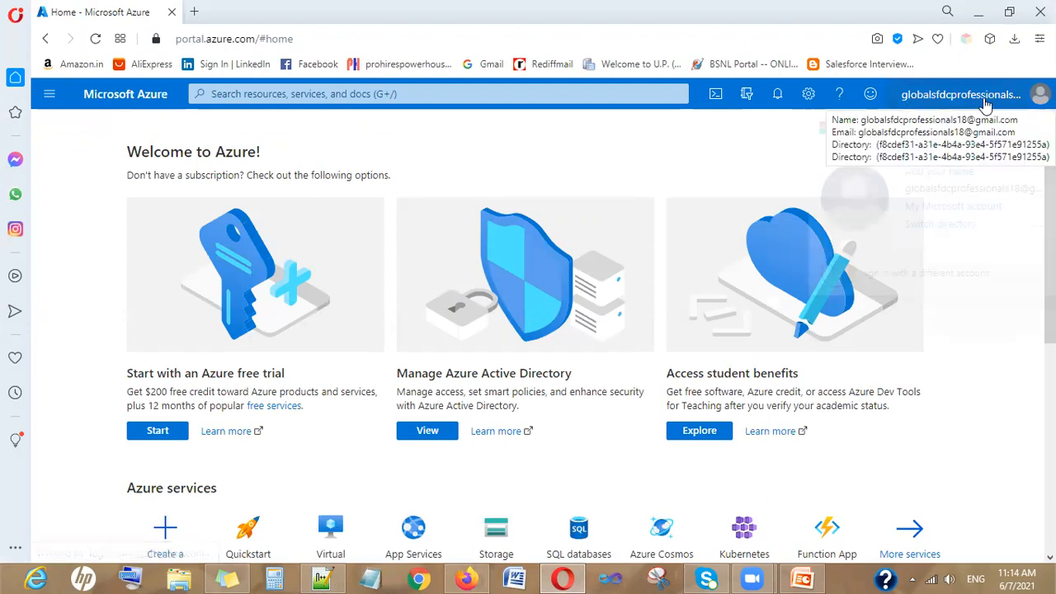
click(621, 146)
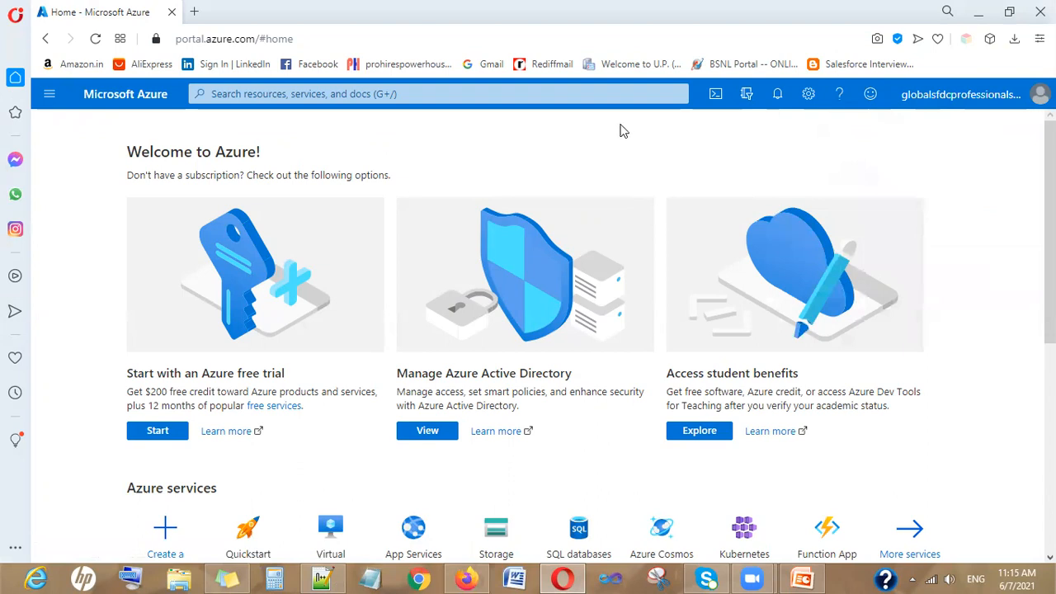
click(50, 96)
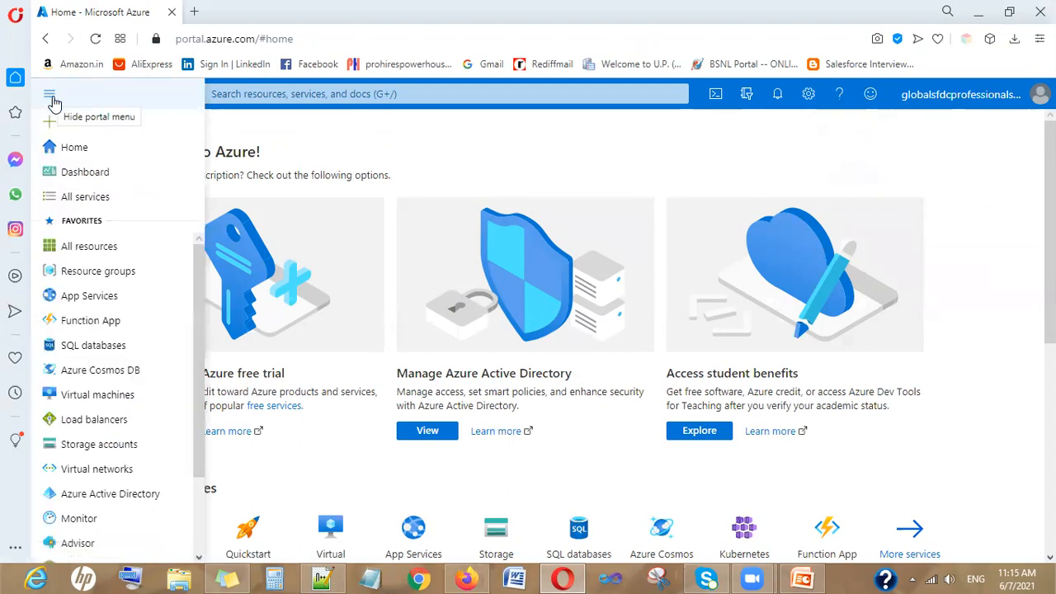
click(72, 197)
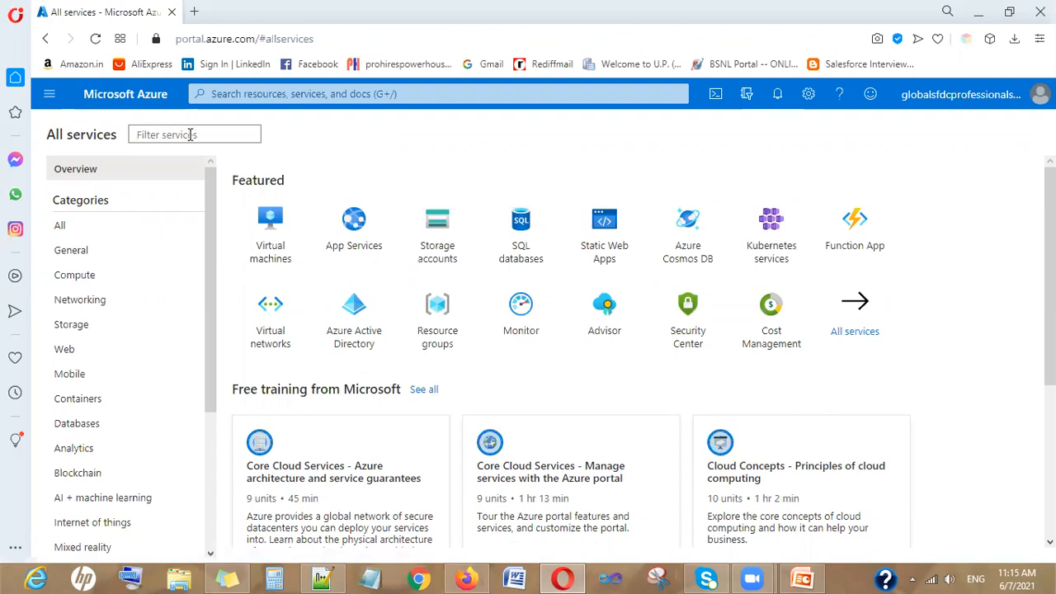
Filter services for 'active', open Azure Active Directory, and dismiss the error notification
text(active)
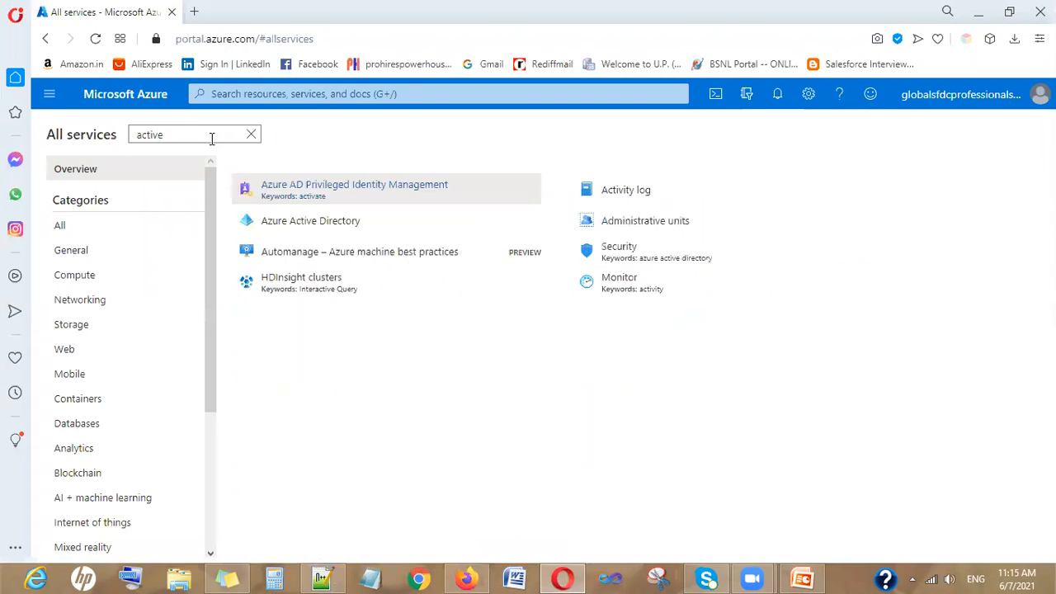
mouse_move(346, 236)
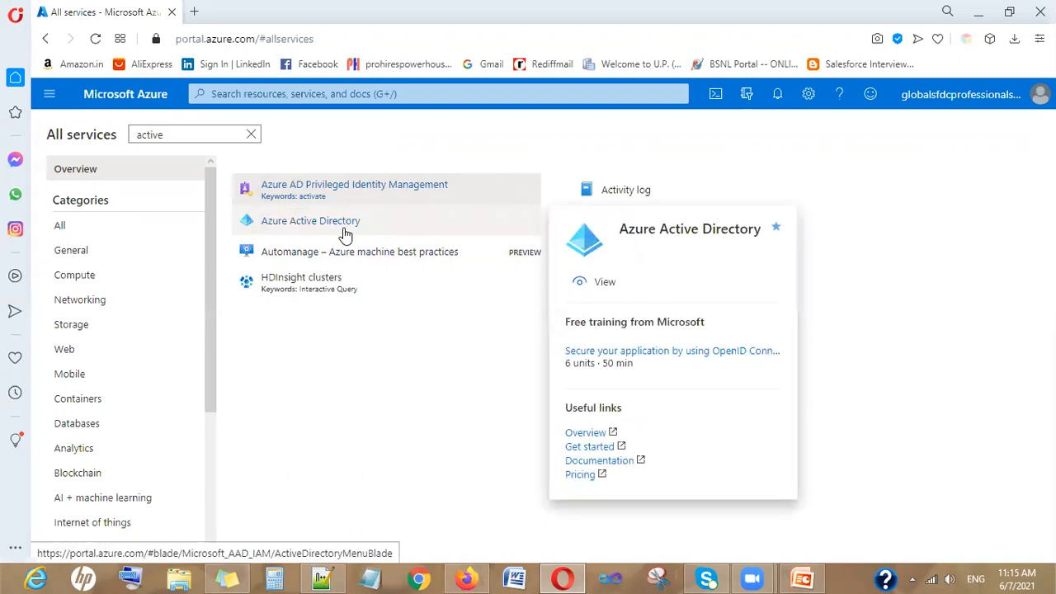
click(345, 235)
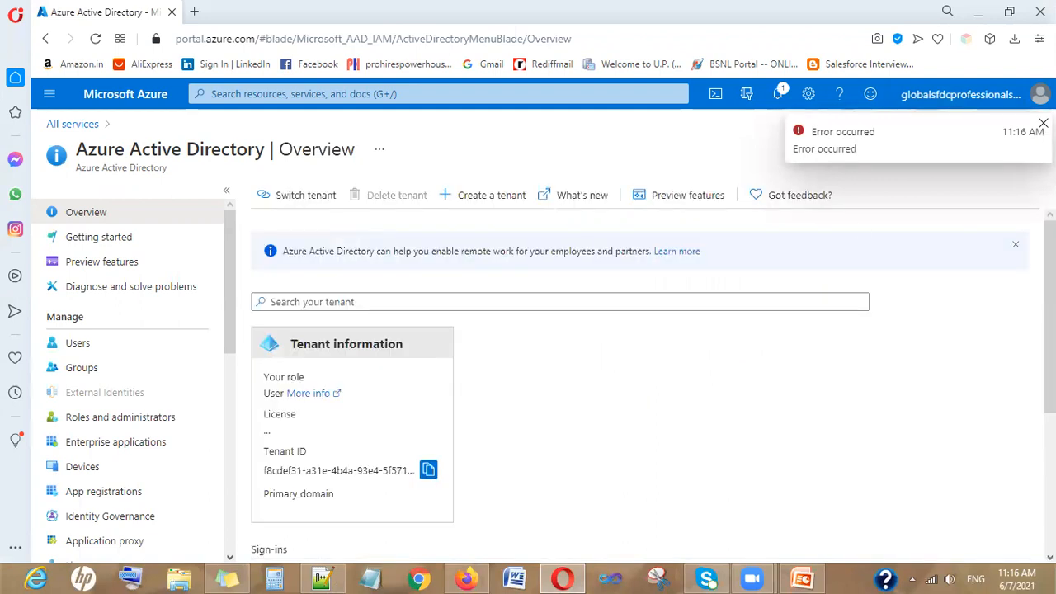
click(1043, 123)
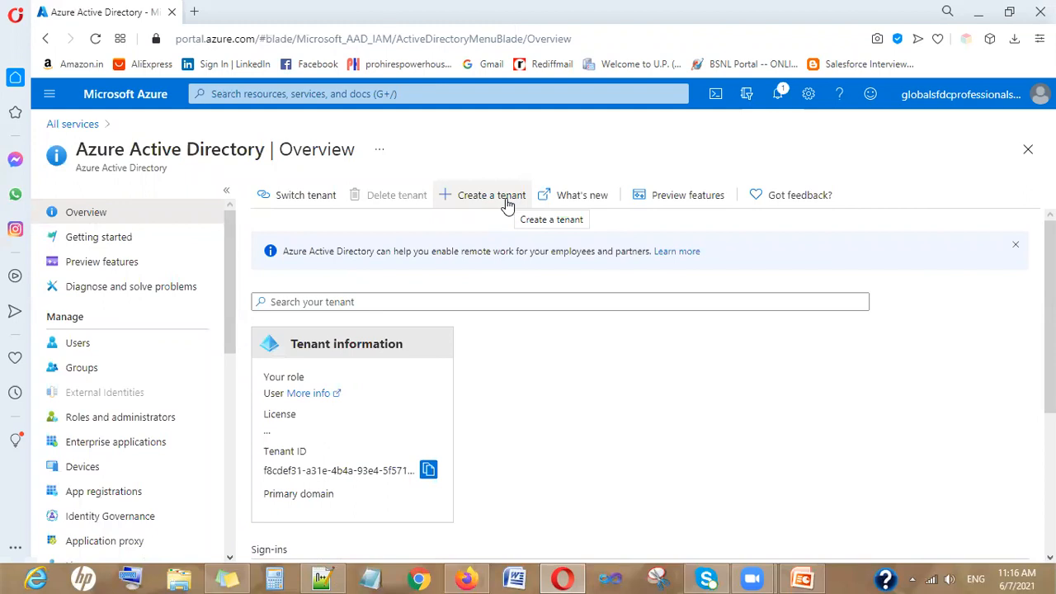
Start a new Azure AD tenant and advance to its Configuration step
click(491, 196)
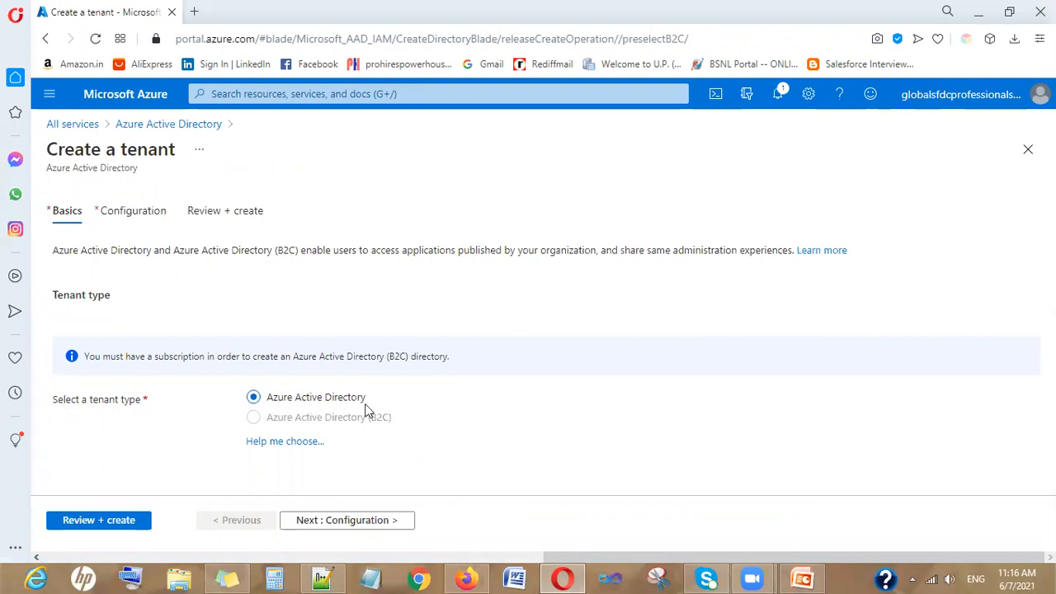
click(351, 523)
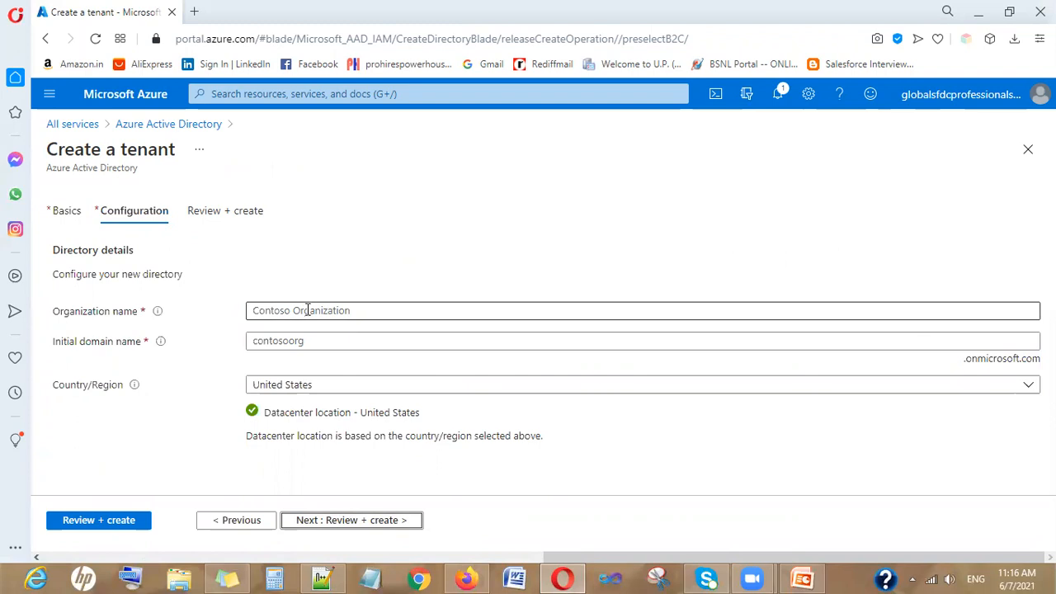
click(307, 310)
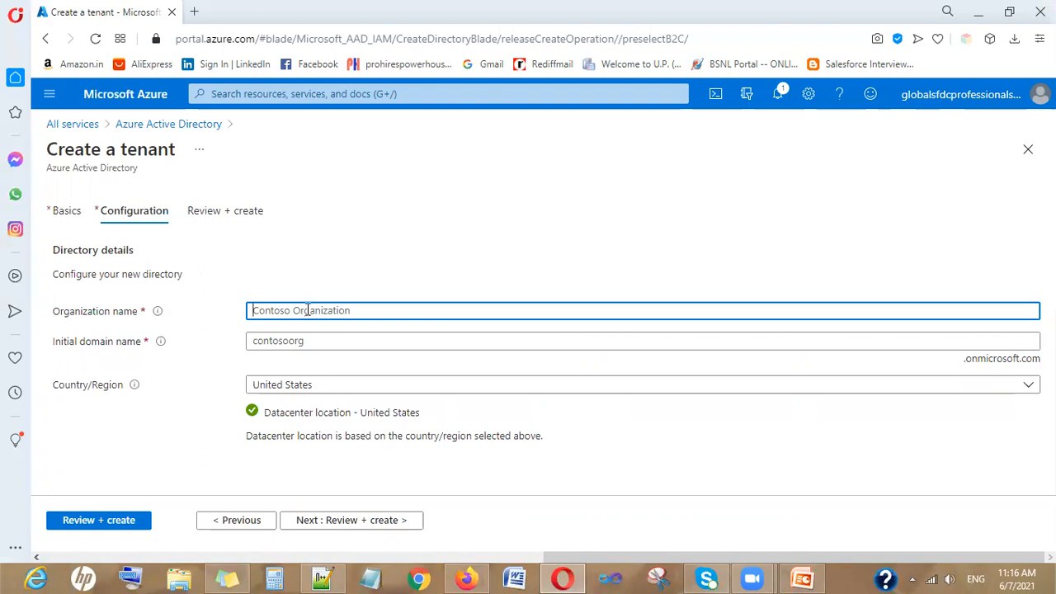
Set the tenant's organization name to Training and its country/region to India
text(Salesforce)
click(313, 346)
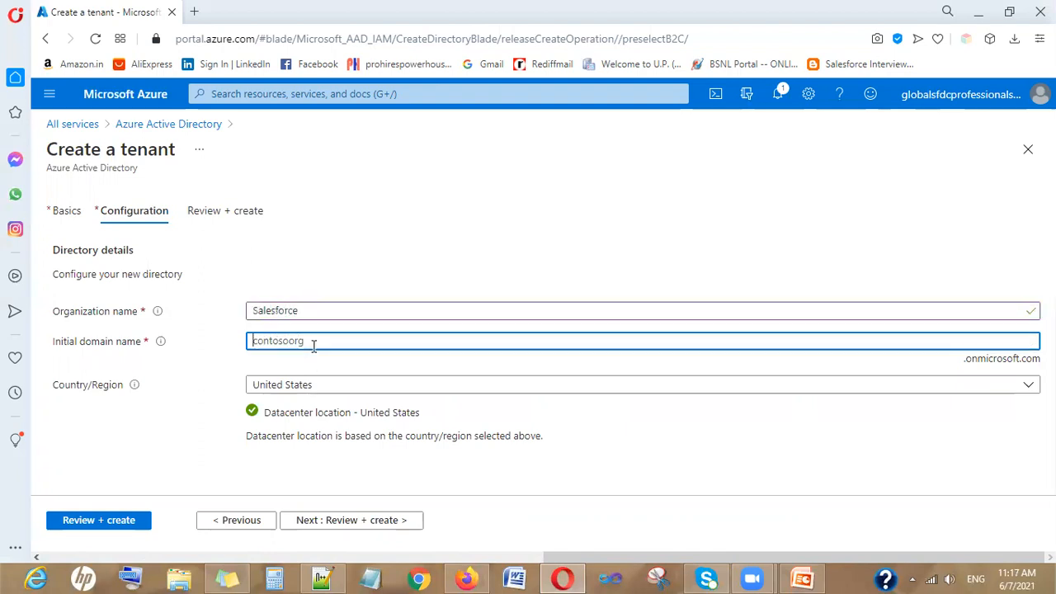
text(Salesf)
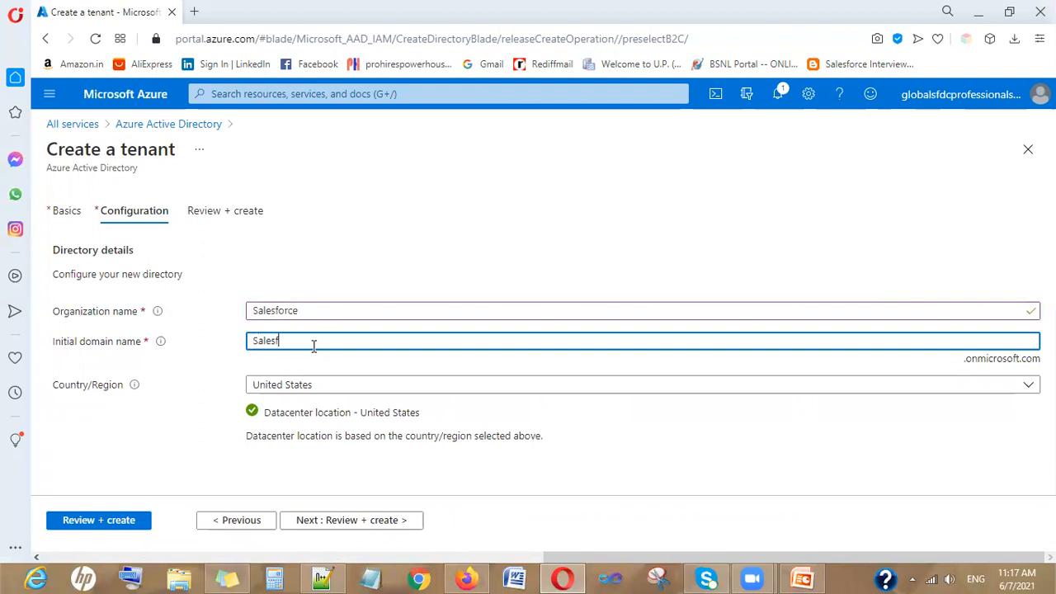
text(orce)
double_click(304, 316)
text(T)
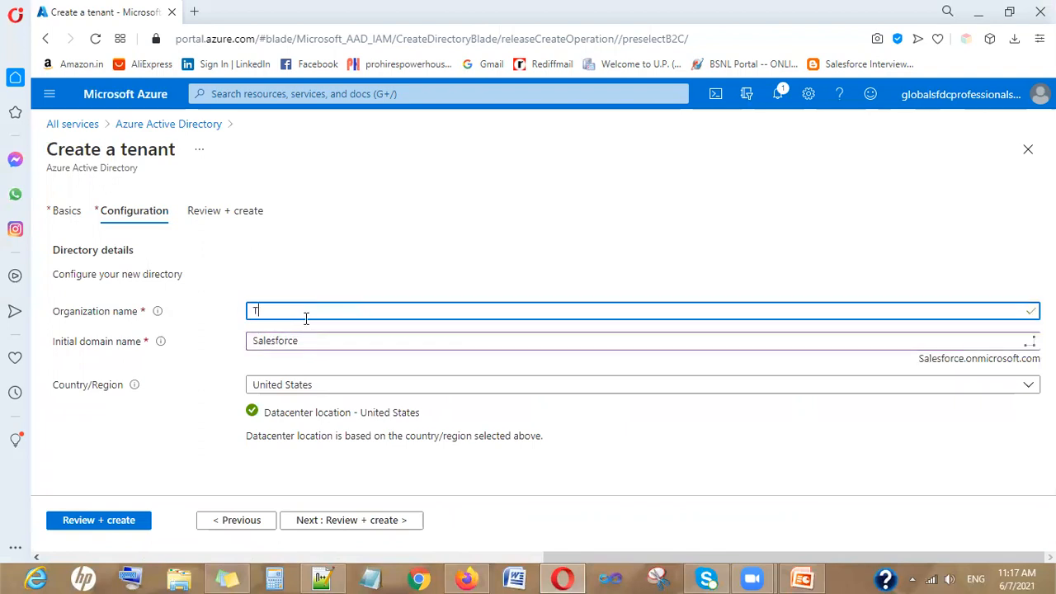
text(raining)
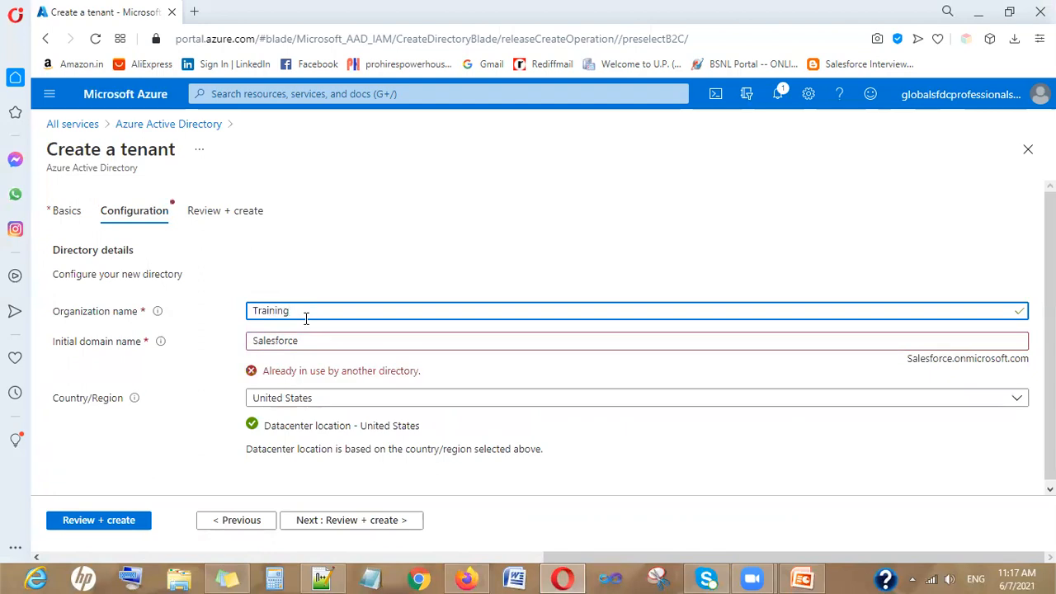
click(353, 405)
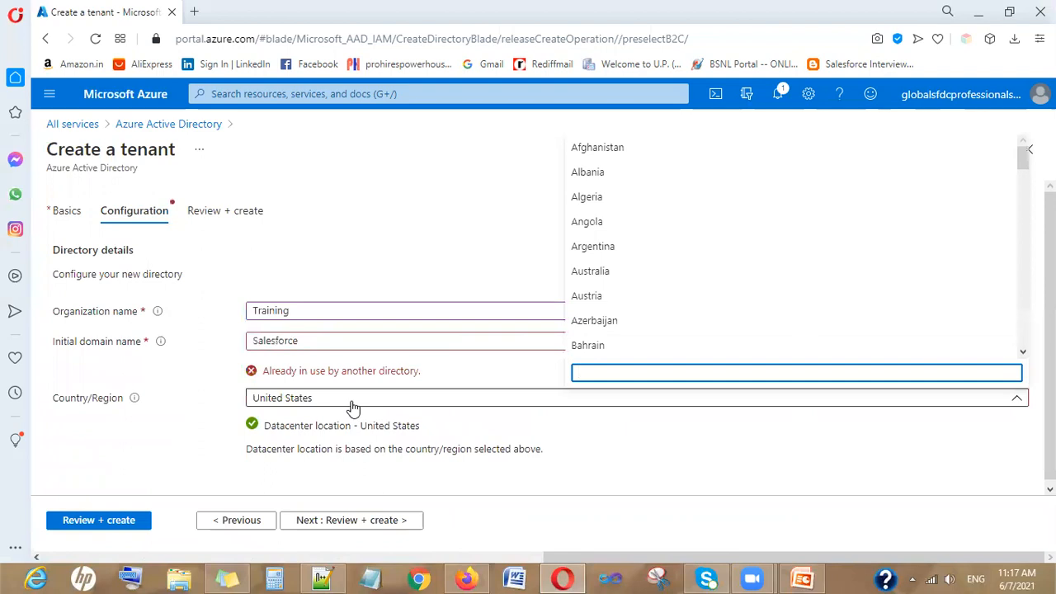
text(i)
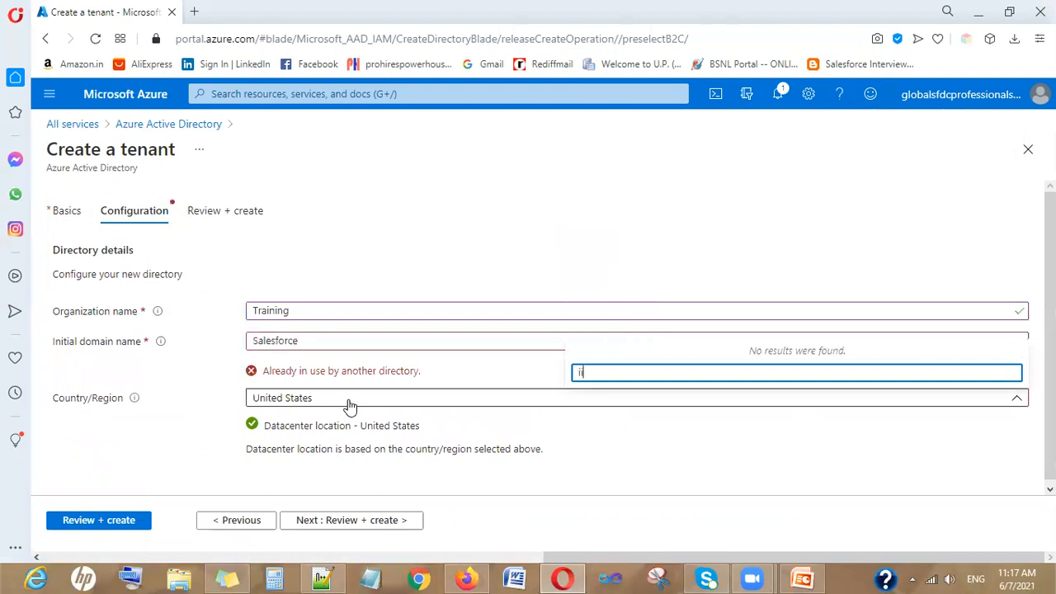
text(n)
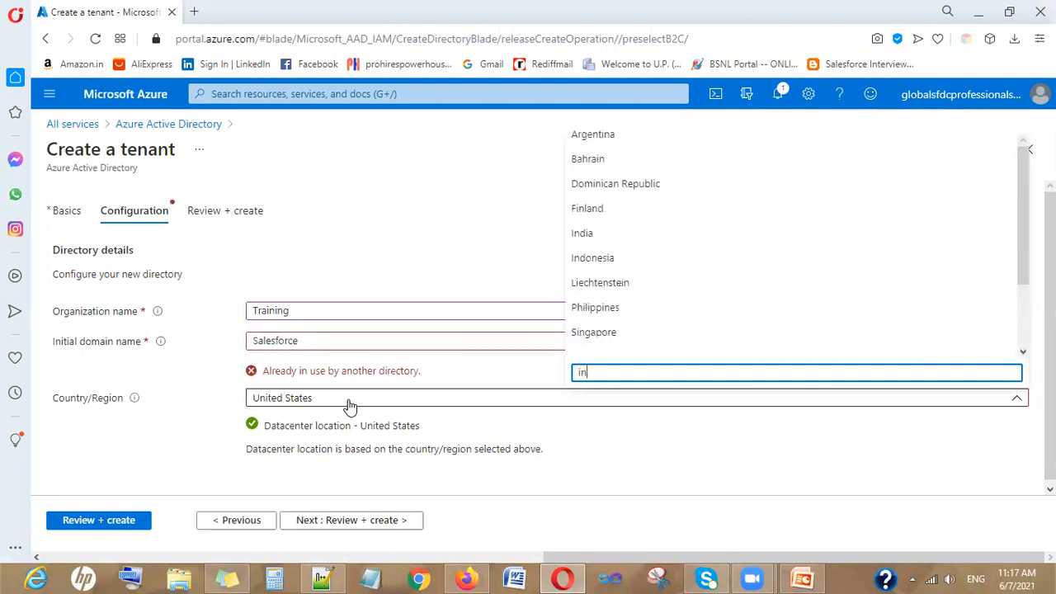
text(dia)
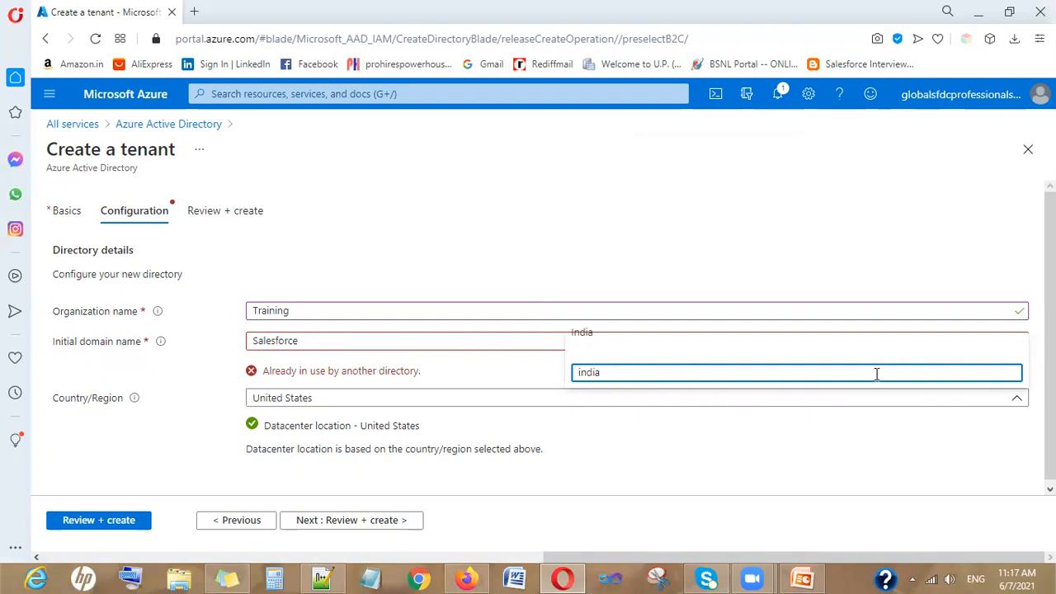
key(Return)
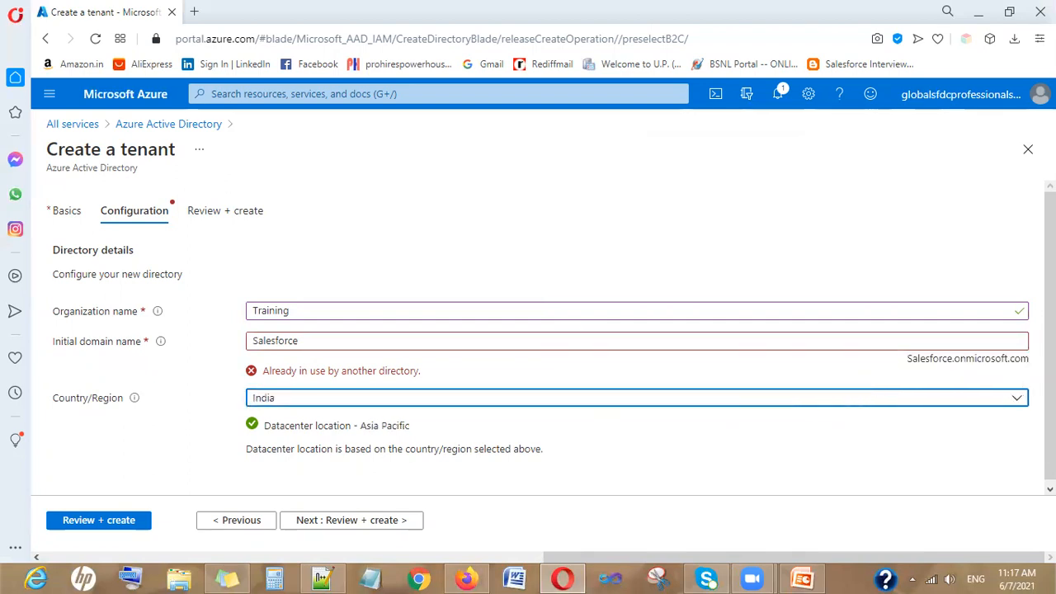
Enter GlobalSFDCSalesforce as the initial domain and copy the full onmicrosoft.com address
click(306, 336)
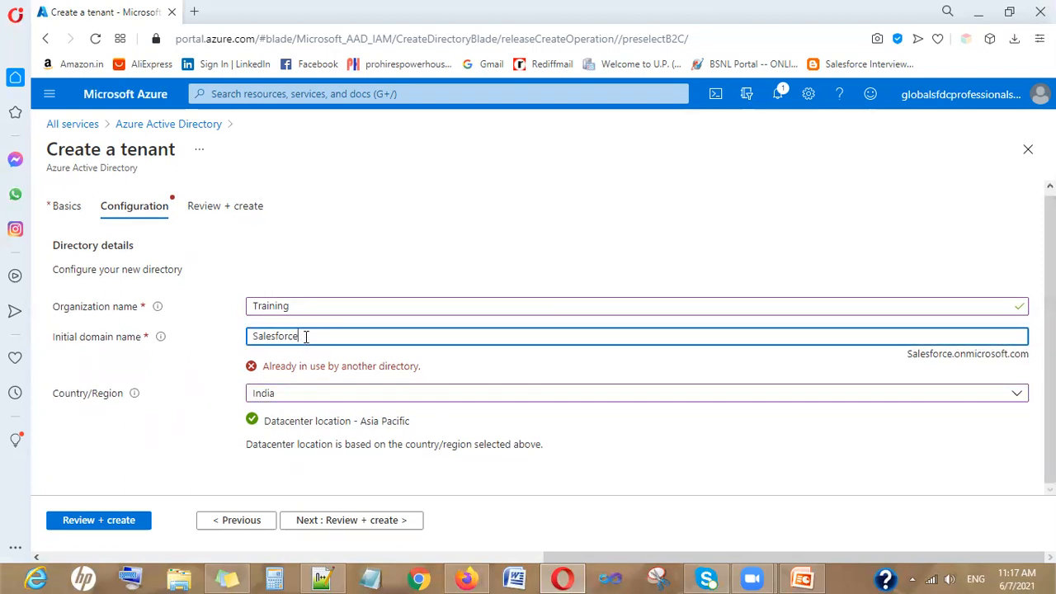
key(BackSpace)
text(e)
key(ctrl+a)
text(GlobalSFDCSalesfopr)
key(BackSpace)
key(BackSpace)
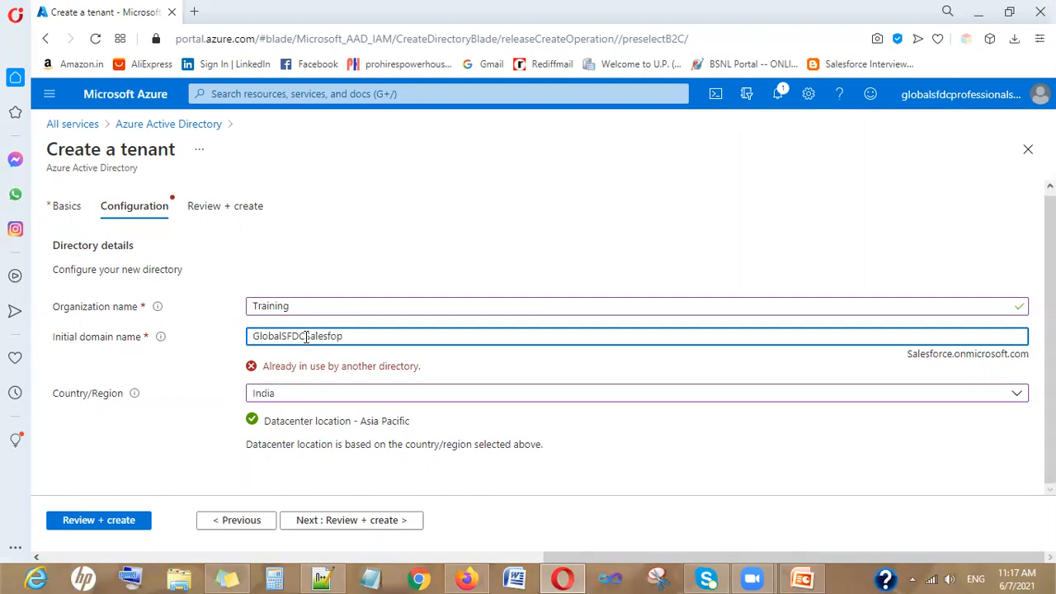
text(rce)
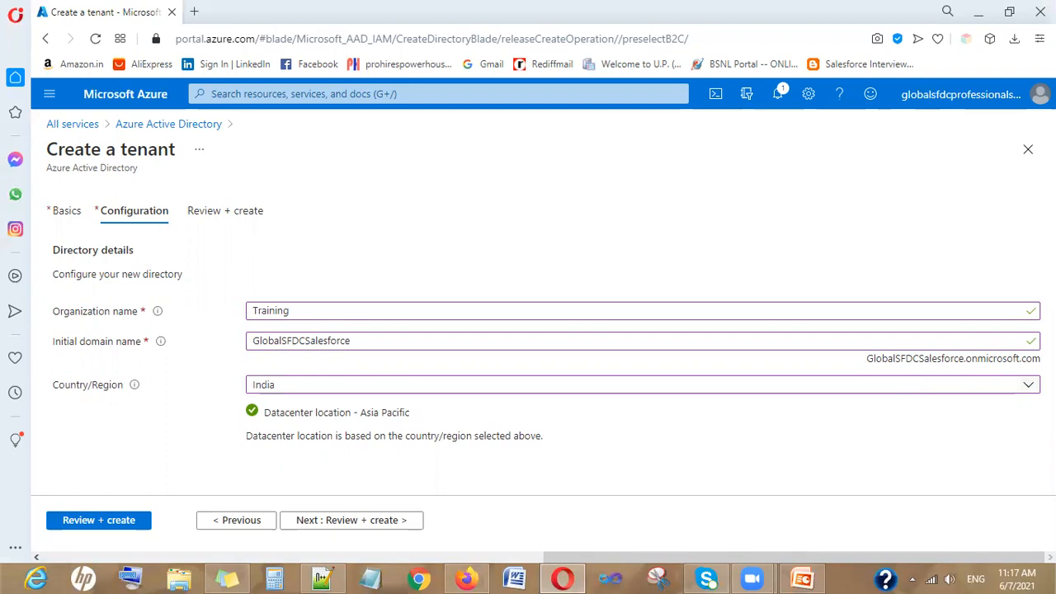
drag(866, 360, 1043, 363)
key(ctrl+c)
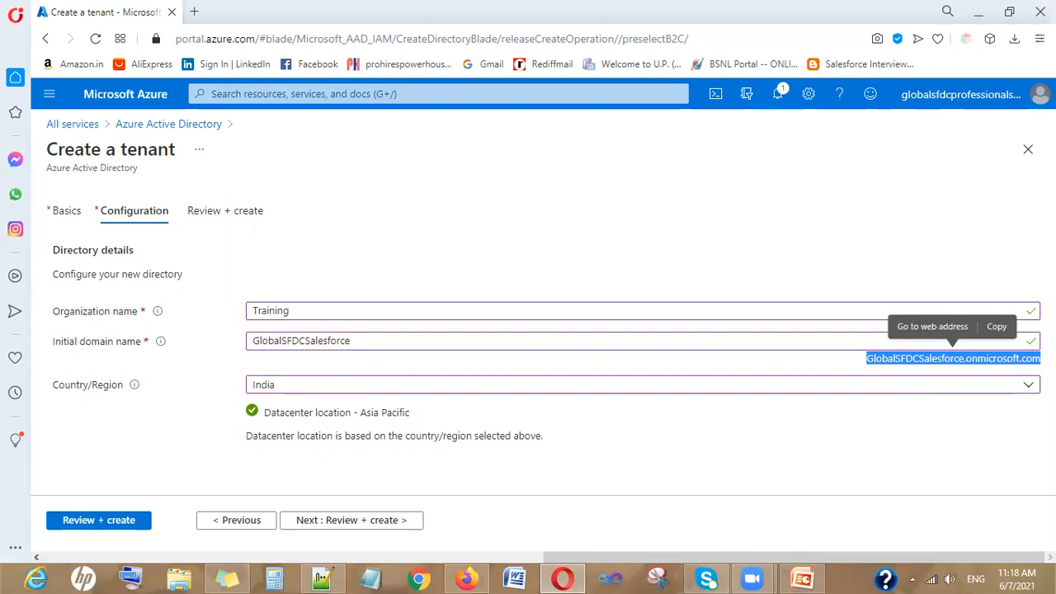
click(322, 579)
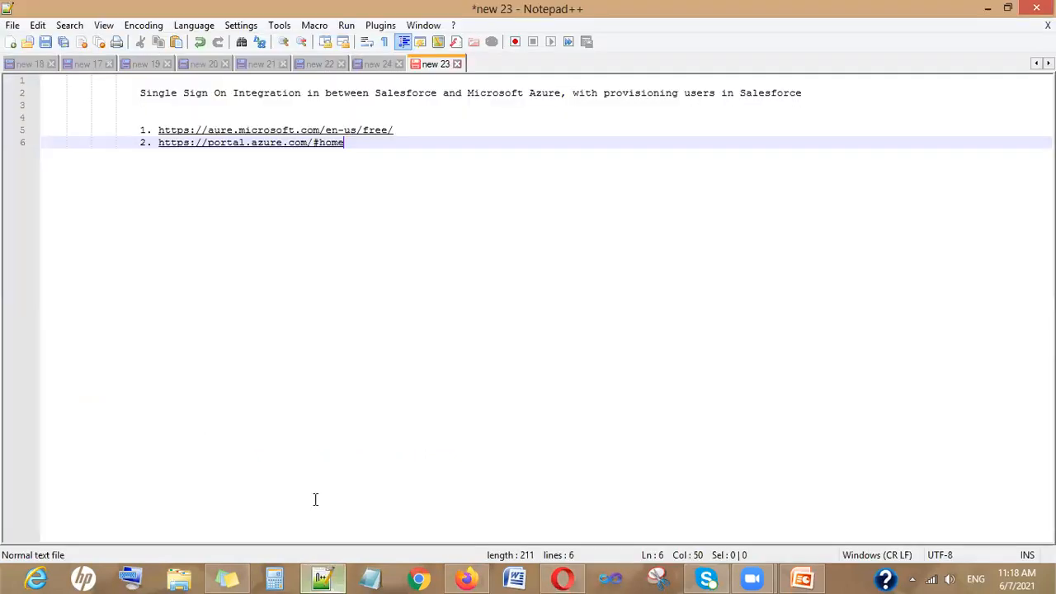
Paste GlobalSFDCSalesforce.onmicrosoft.com into the note, then return to the tenant form
key(Return)
key(Return)
key(Return)
key(Return)
key(ctrl+v)
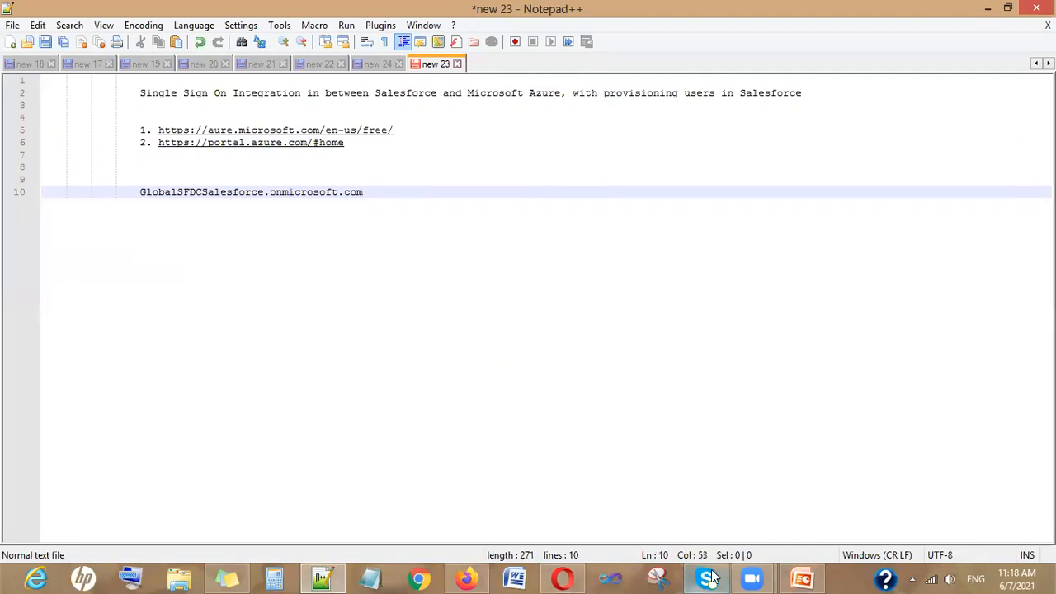
key(alt+Tab)
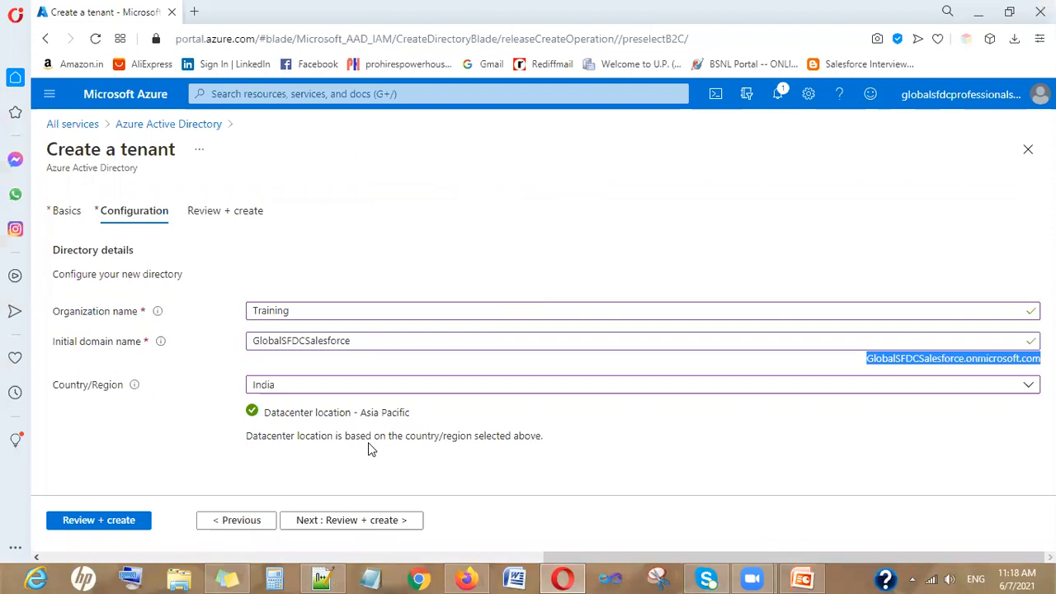
Review the validated tenant summary (Training, India, Asia Pacific) and create the tenant
click(351, 521)
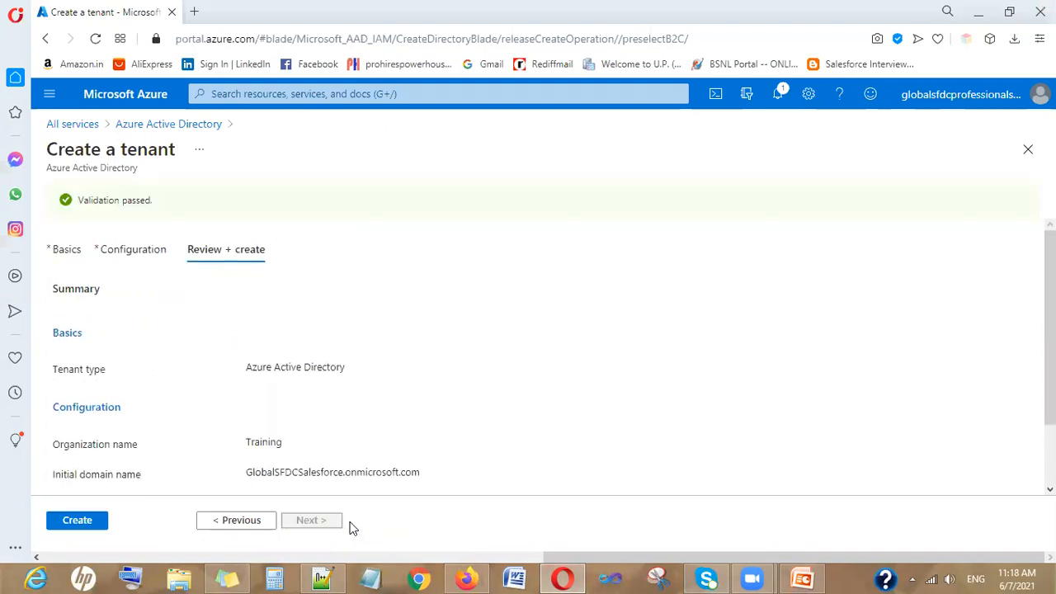
scroll(1023, 330, down, 2)
scroll(788, 345, up, 1)
scroll(789, 345, down, 1)
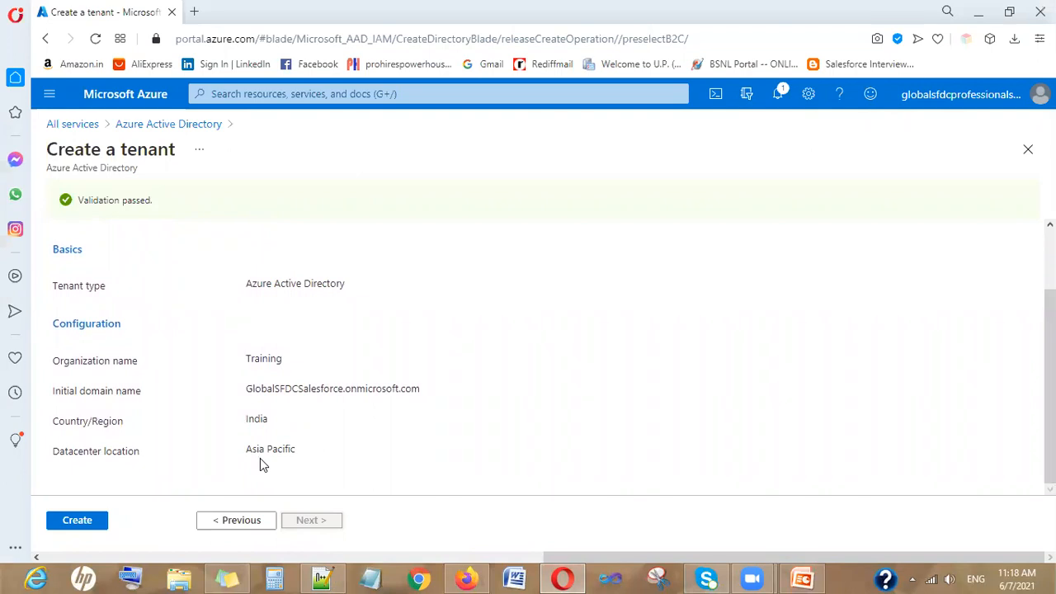
click(83, 521)
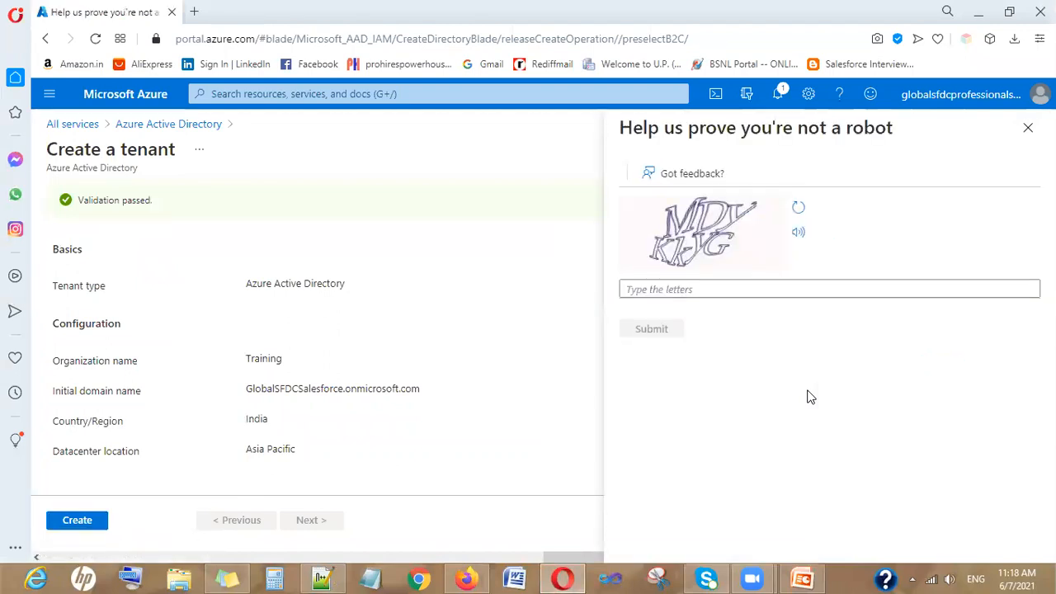
Enter the captcha letters and submit to create the Training tenant
click(703, 288)
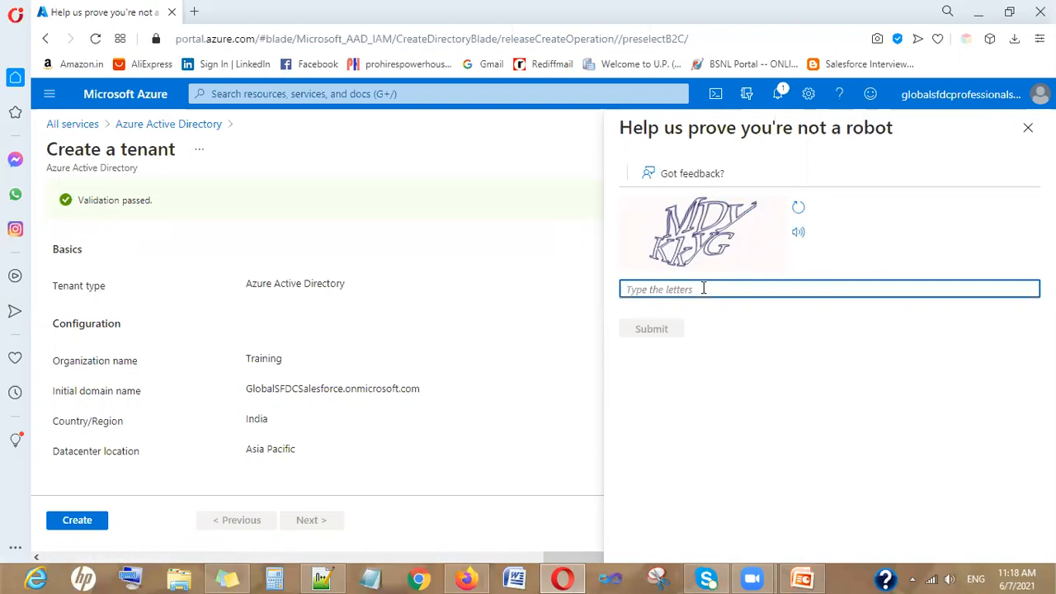
text(MD)
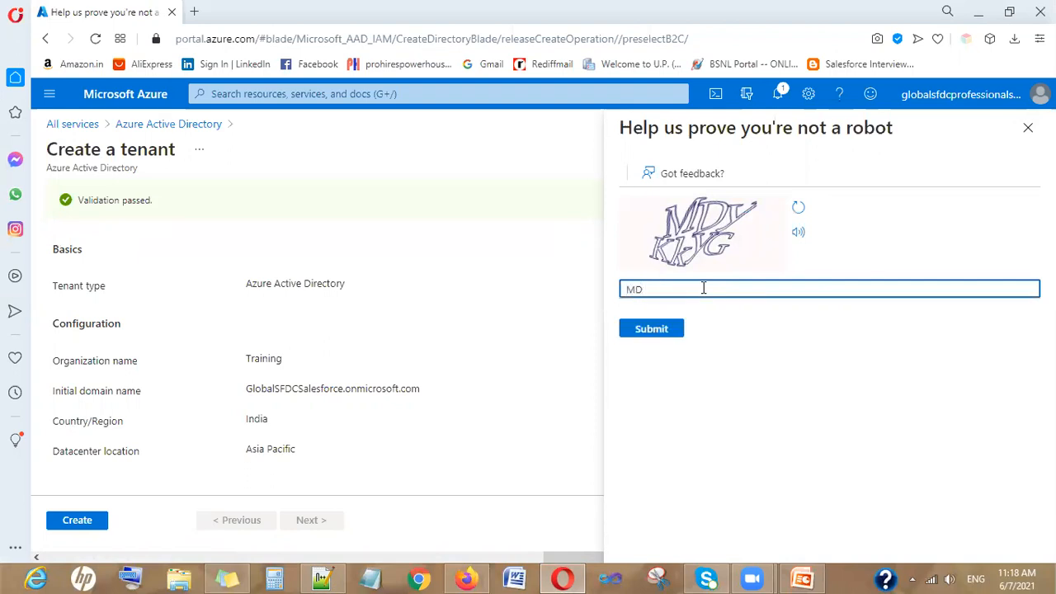
text(YKKYG)
click(665, 329)
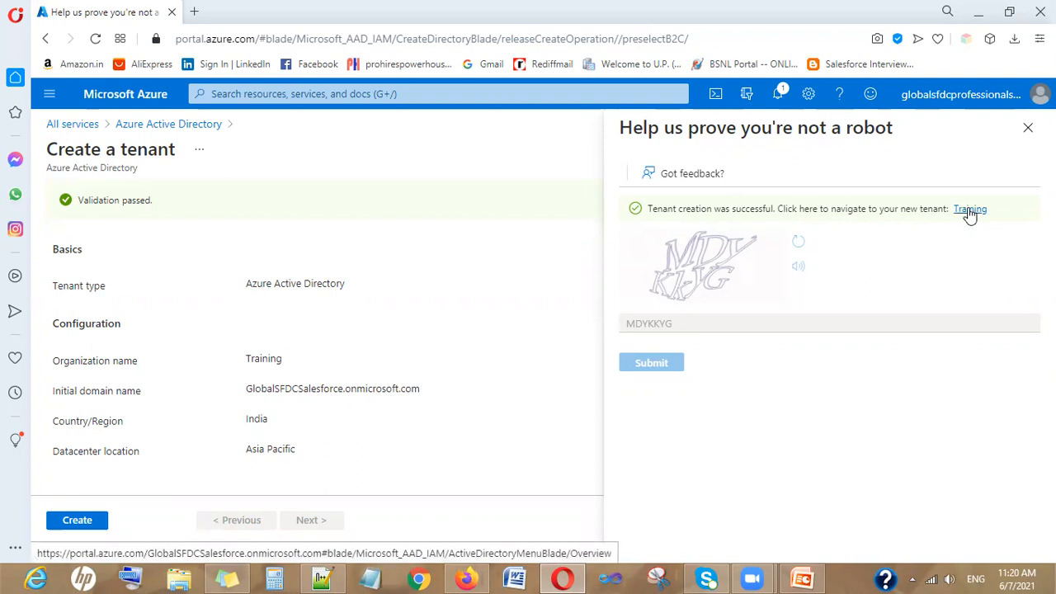
click(49, 97)
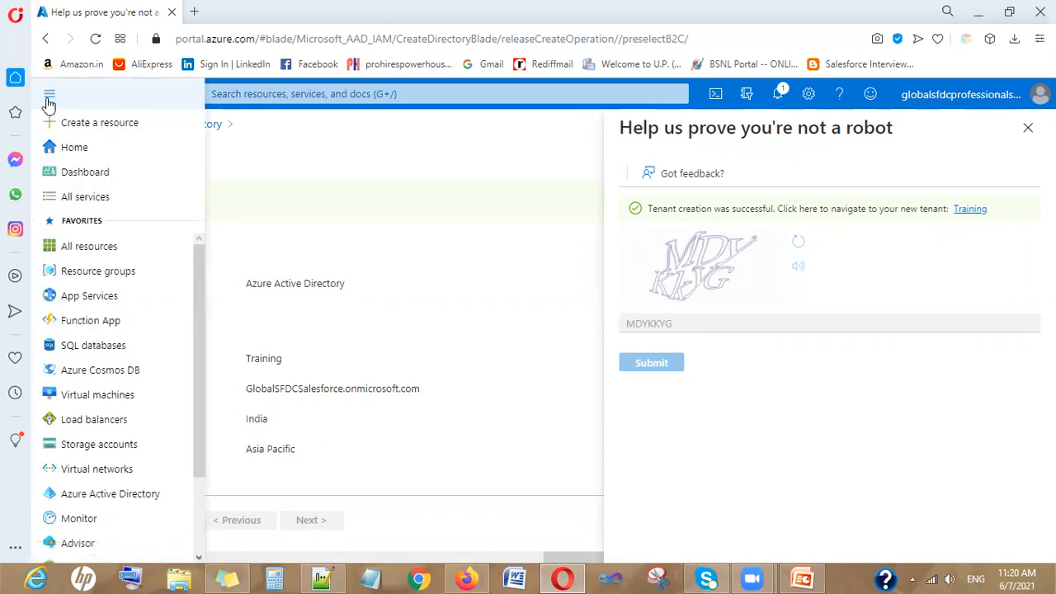
From the Azure home page, open Azure Active Directory and its list of tenants
click(66, 155)
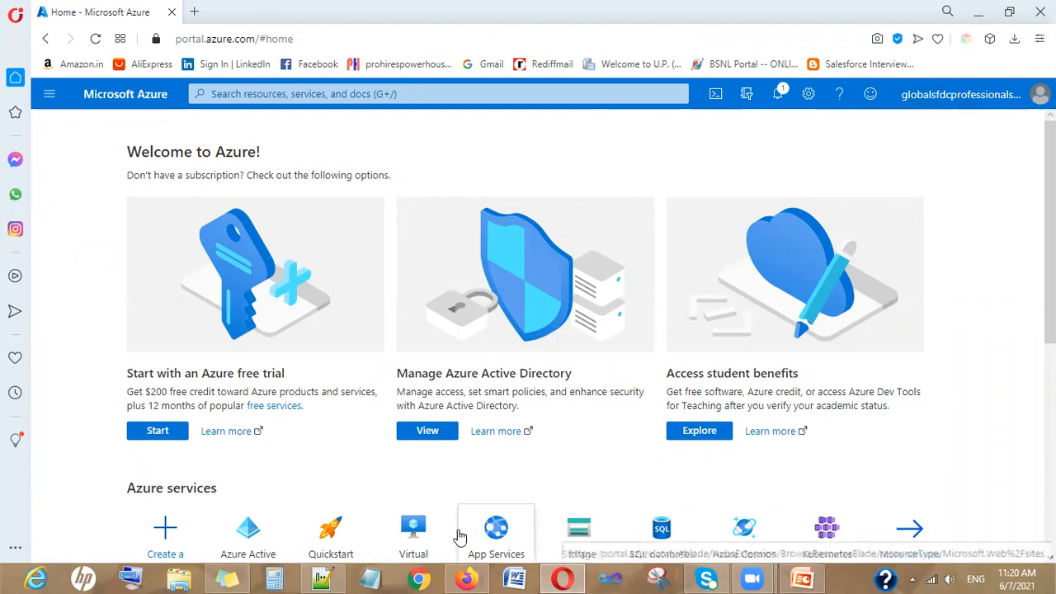
scroll(460, 537, down, 4)
scroll(460, 537, up, 4)
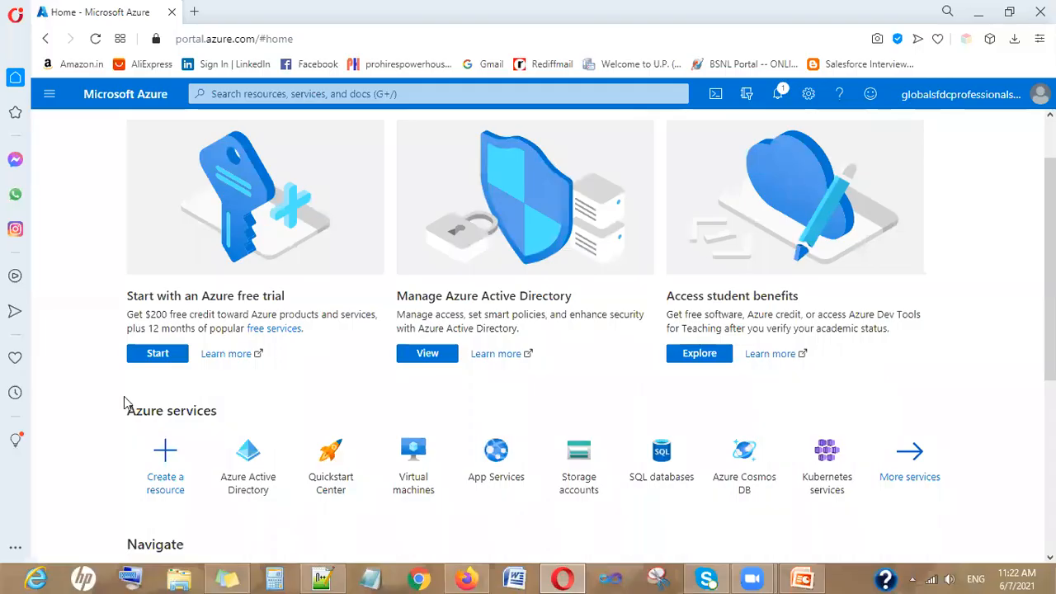
click(48, 98)
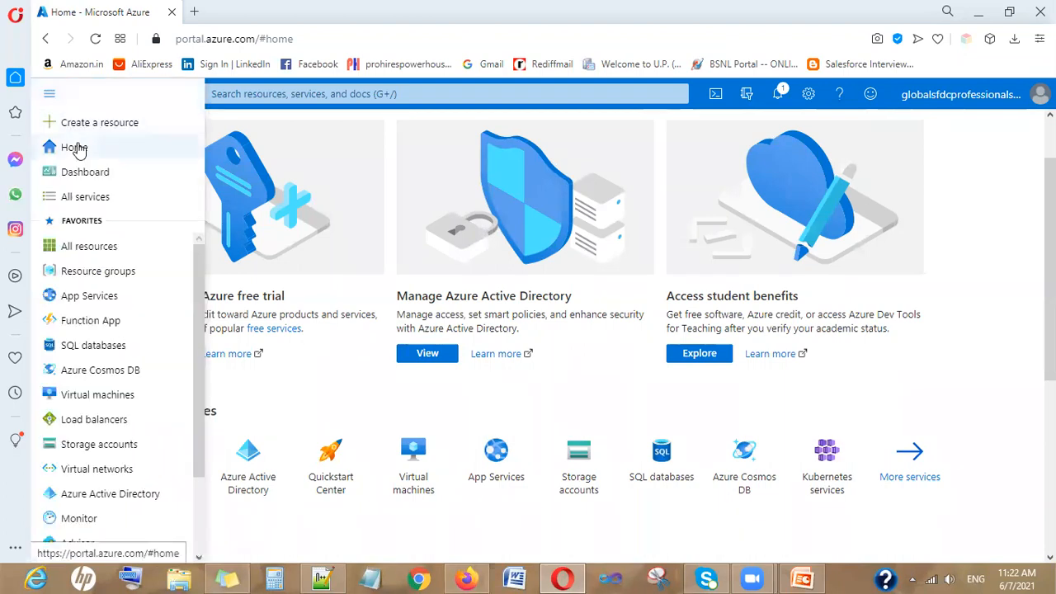
click(77, 147)
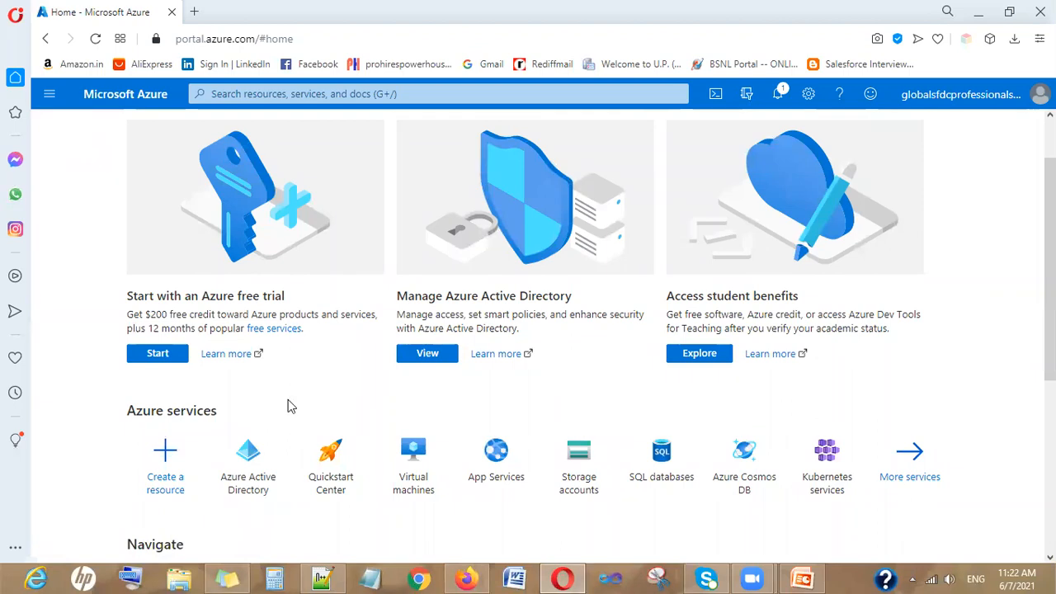
mouse_move(240, 486)
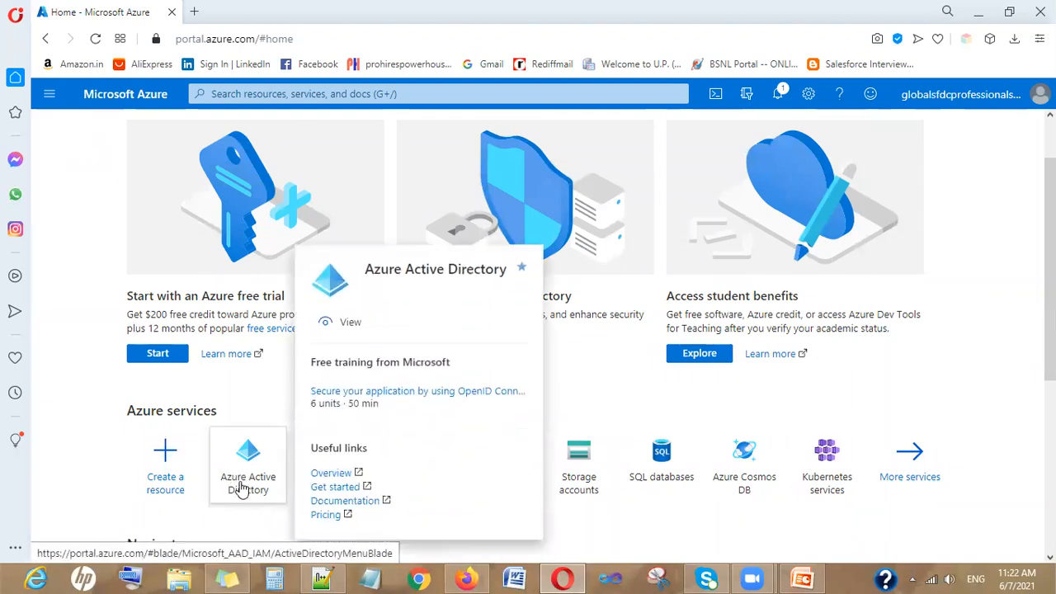
click(245, 495)
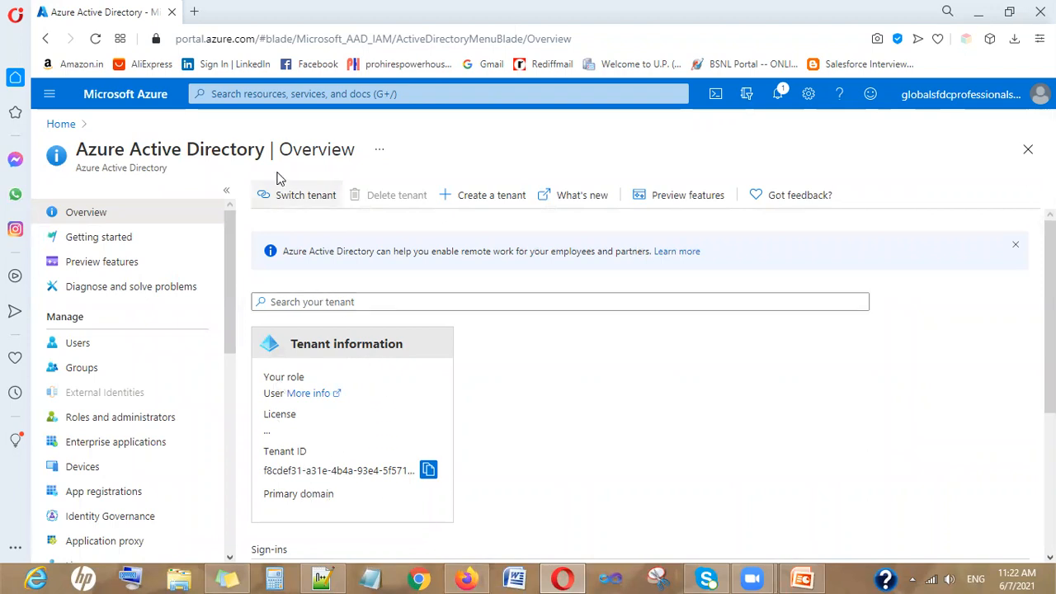
click(312, 198)
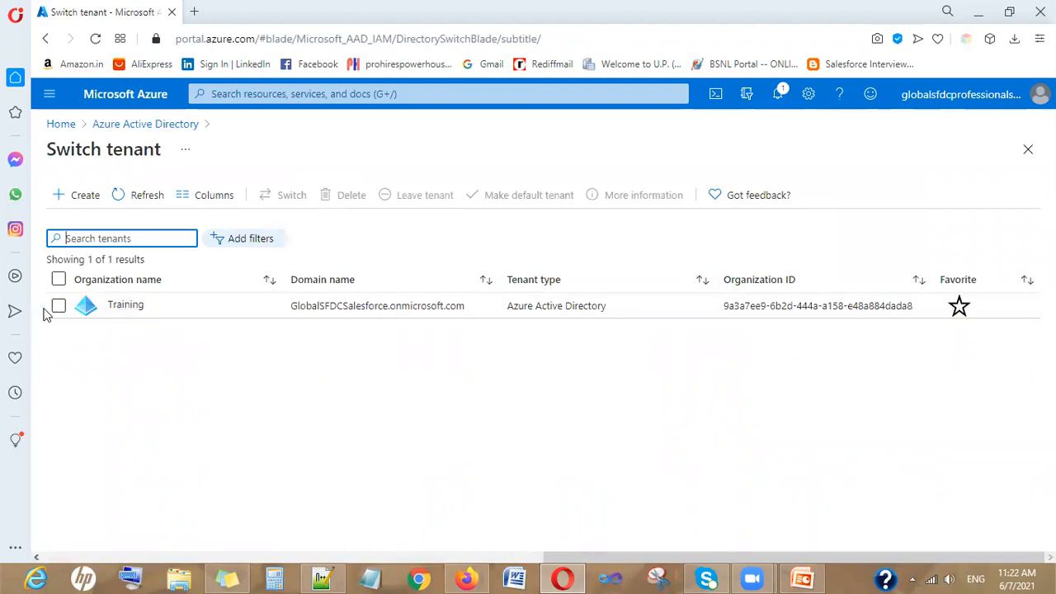
Select the Training tenant (GlobalSFDCSalesforce.onmicrosoft.com), then return to the Azure home page
click(58, 307)
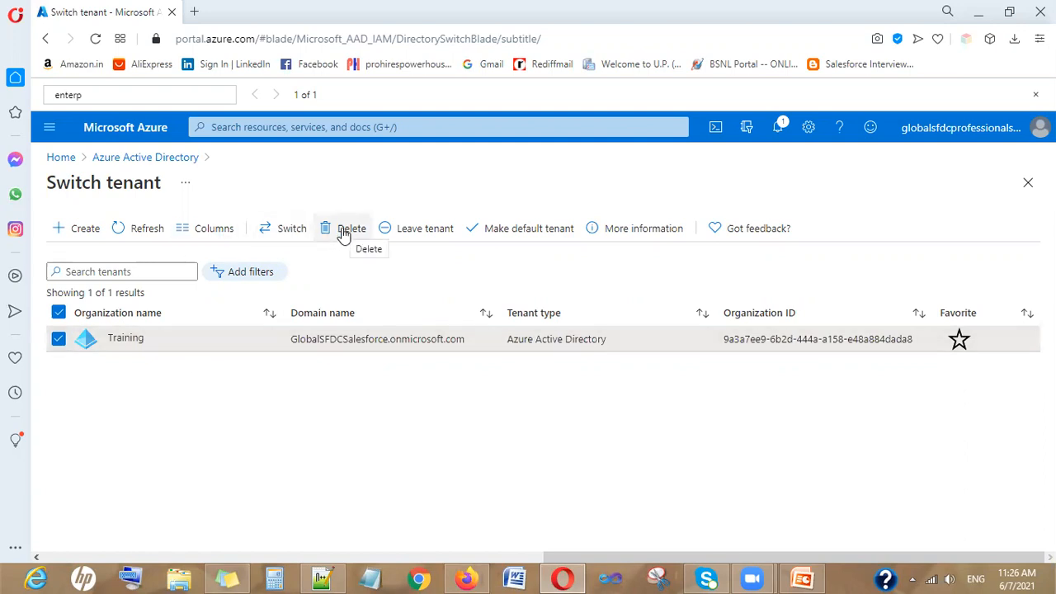
click(1035, 94)
click(50, 95)
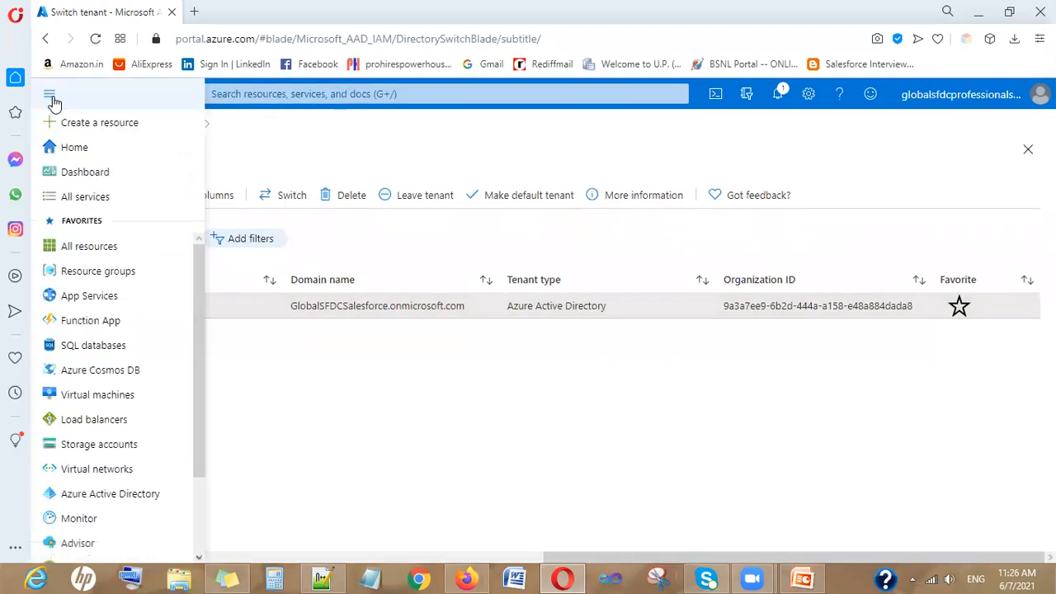
click(71, 151)
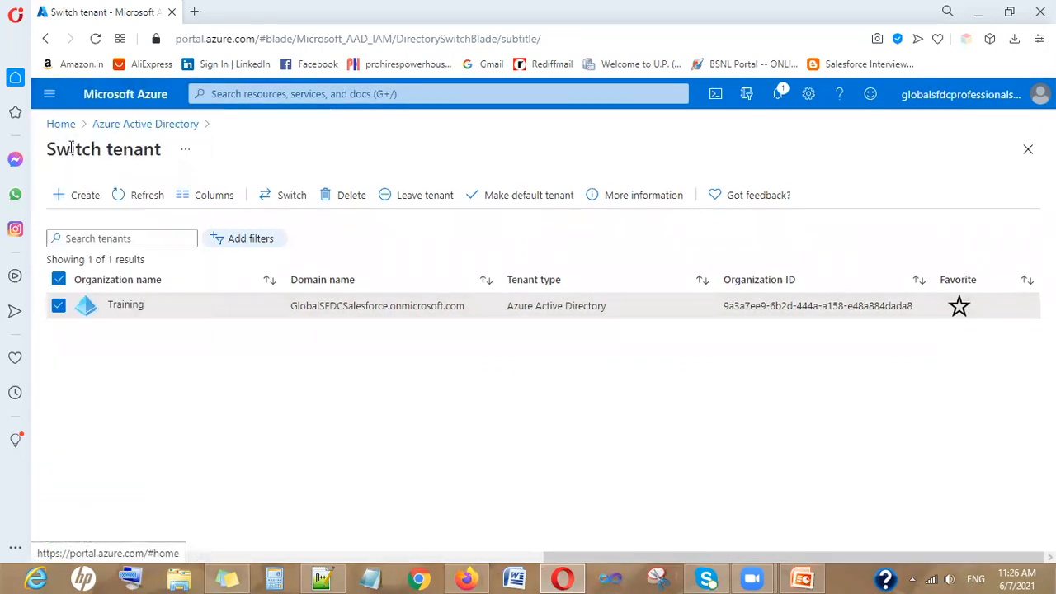
click(50, 96)
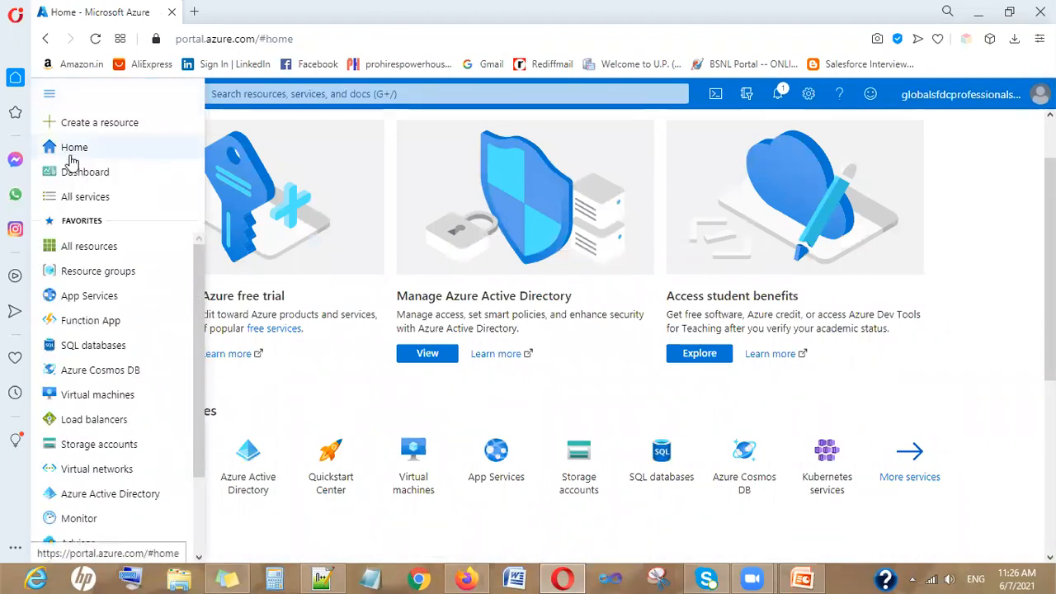
Filter All services by 'enterpri' and open Enterprise applications
click(71, 196)
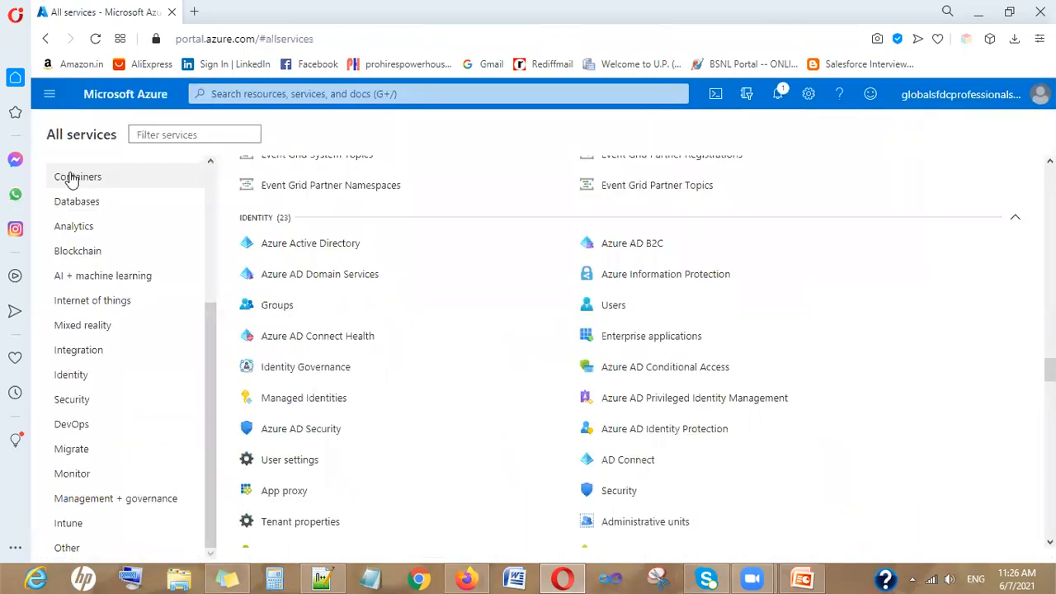
click(169, 137)
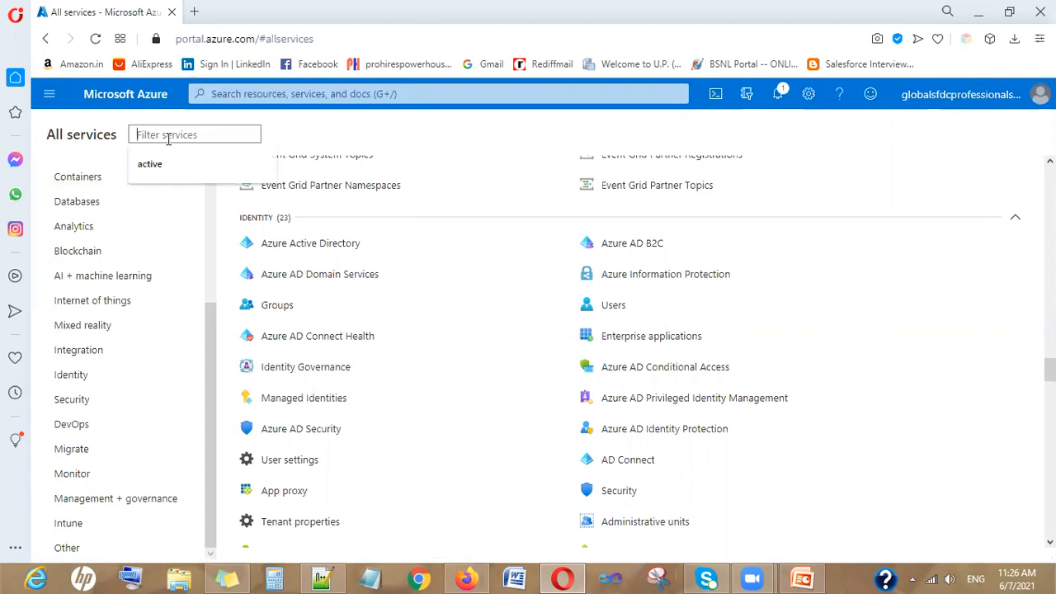
text(enterpr)
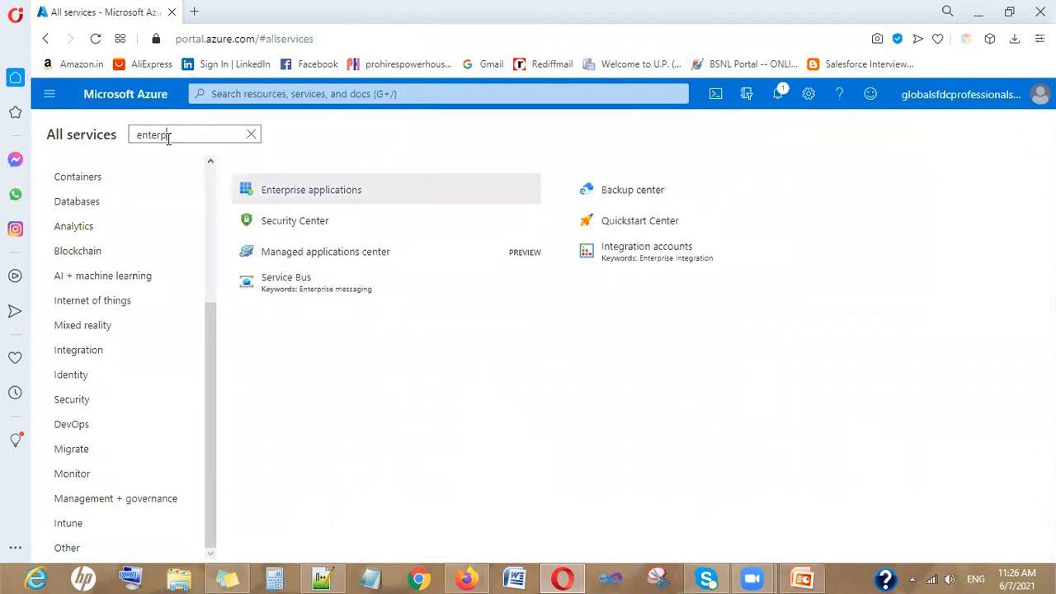
text(i)
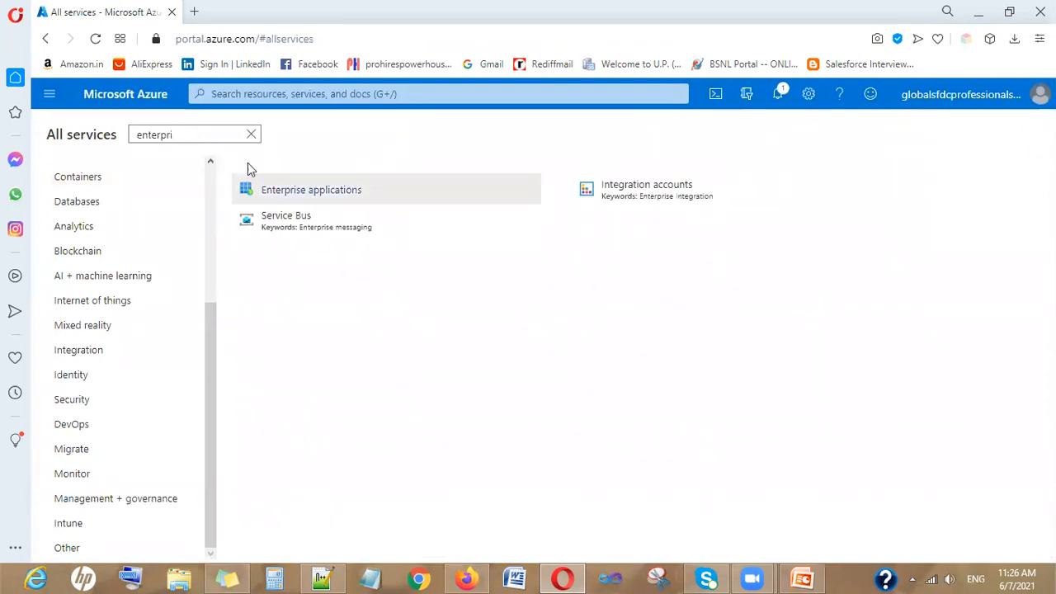
mouse_move(326, 201)
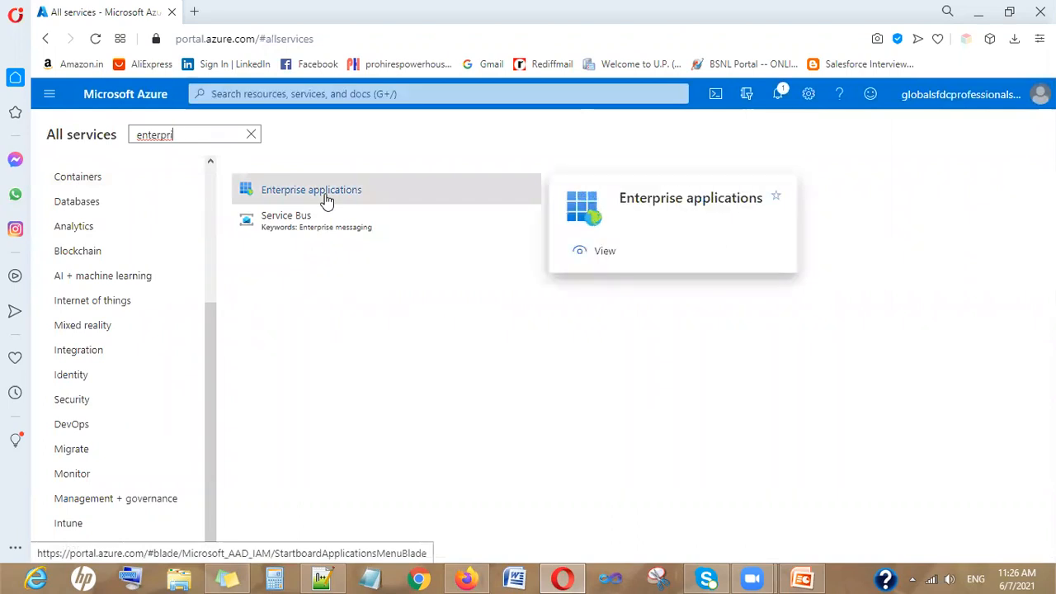
click(327, 200)
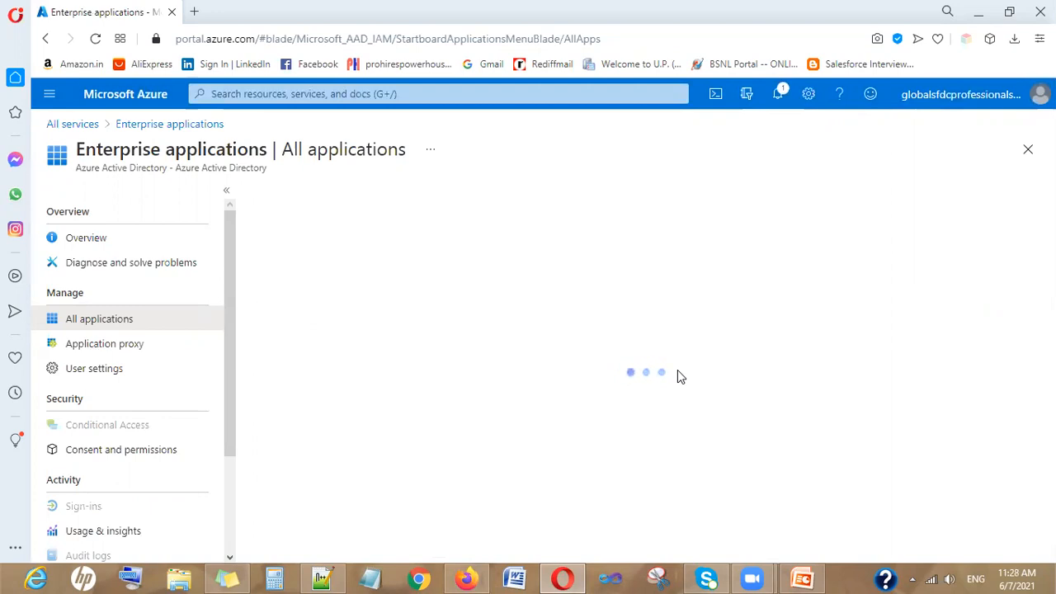
Add a new application from Enterprise applications to reach the Browse Azure AD Gallery page
click(912, 579)
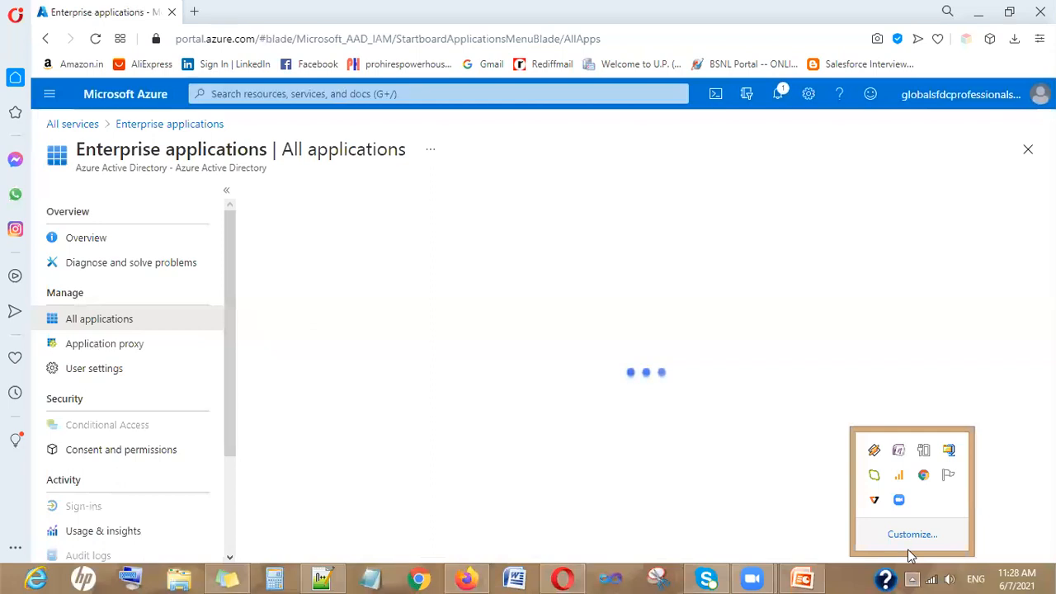
click(689, 400)
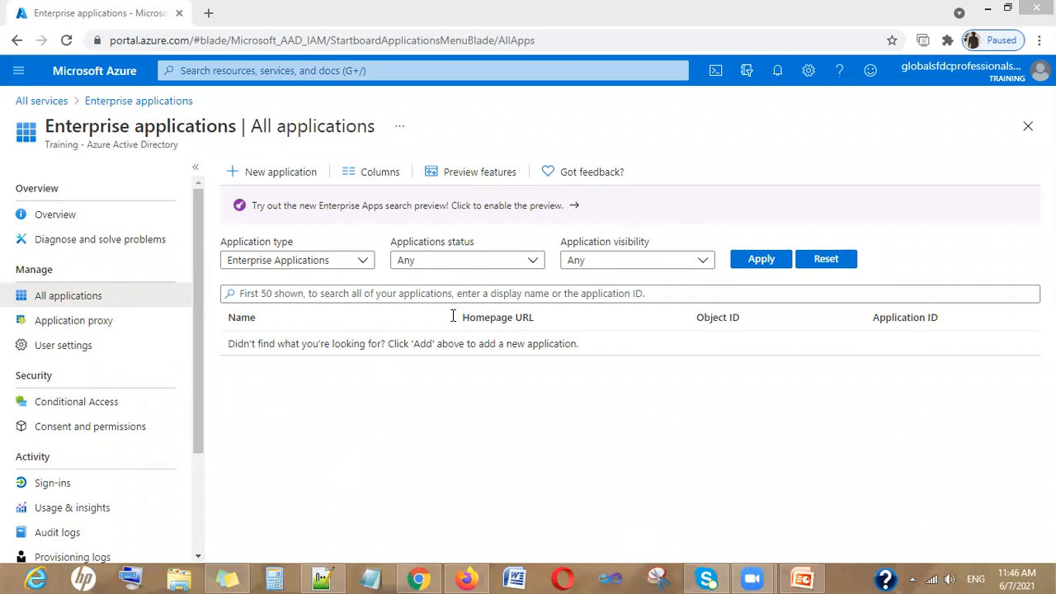
click(239, 181)
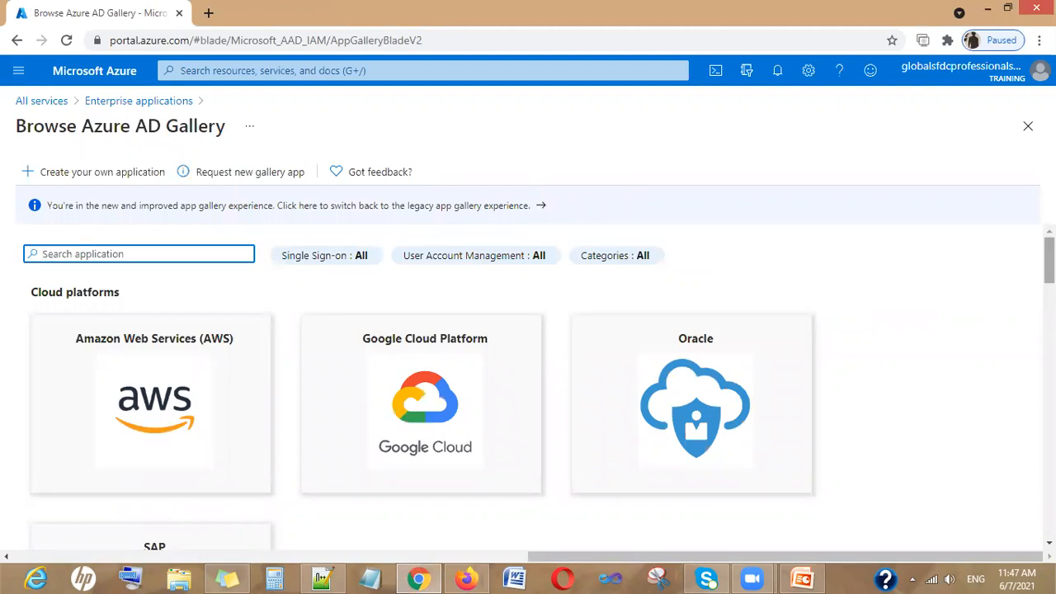
Search the Azure AD Gallery for 'Salesforce' and review the 6 matching apps
scroll(507, 338, down, 5)
scroll(147, 254, up, 5)
text(Sale)
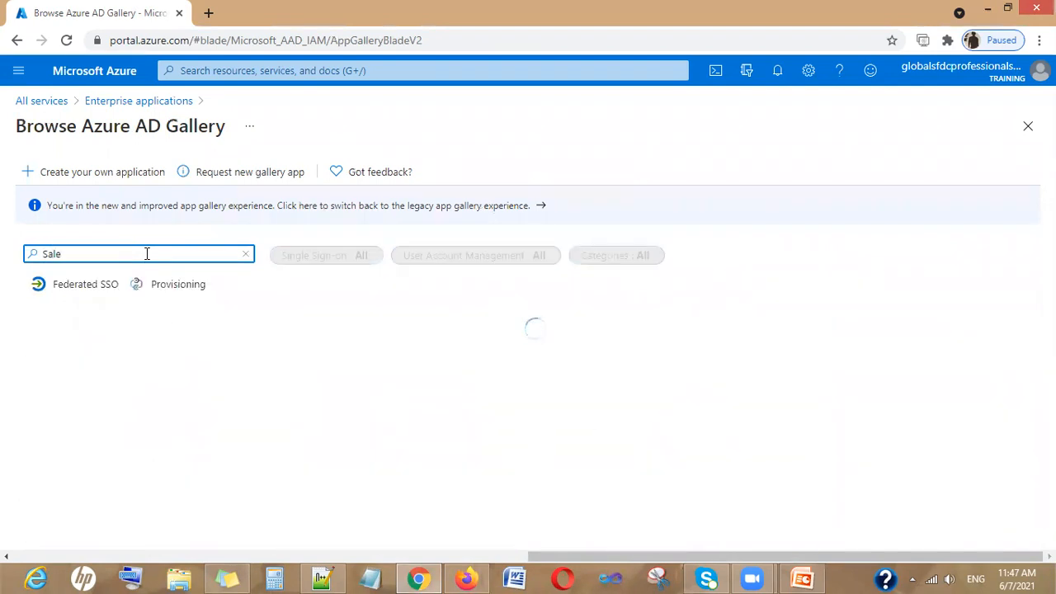
text(sforce)
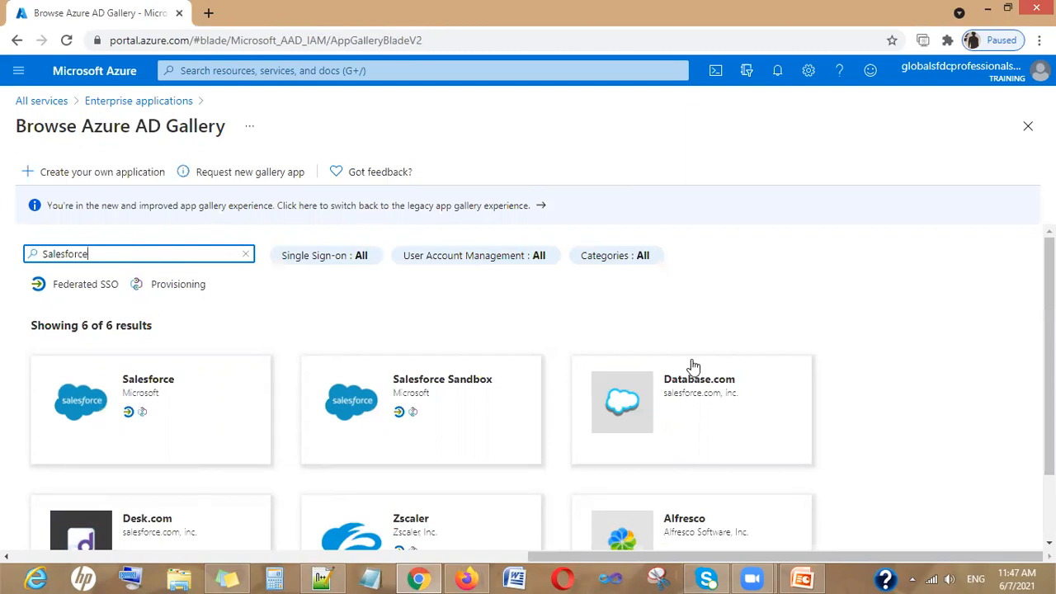
scroll(359, 314, down, 1)
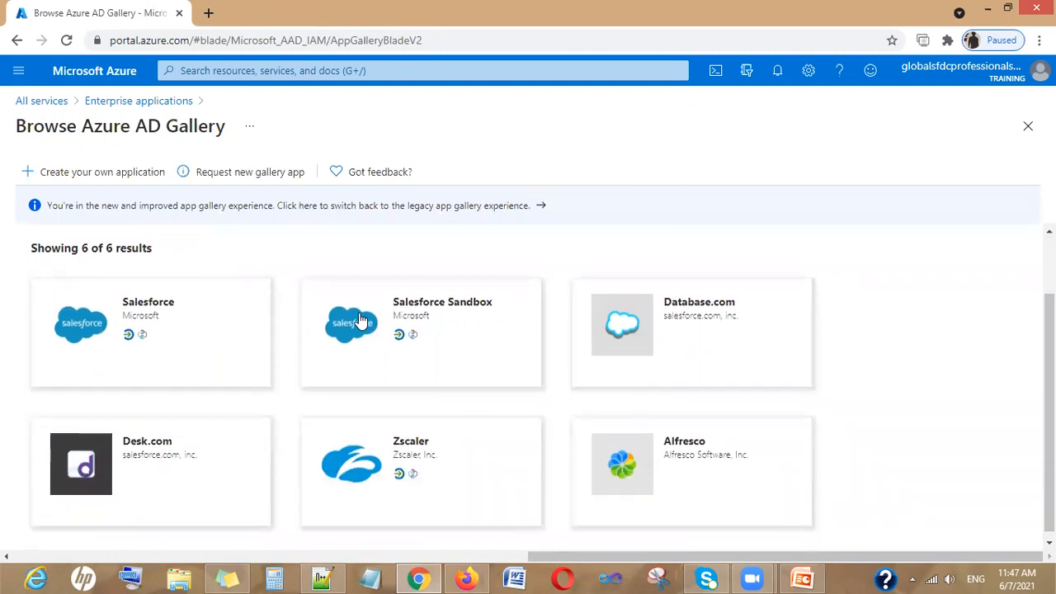
scroll(359, 320, up, 1)
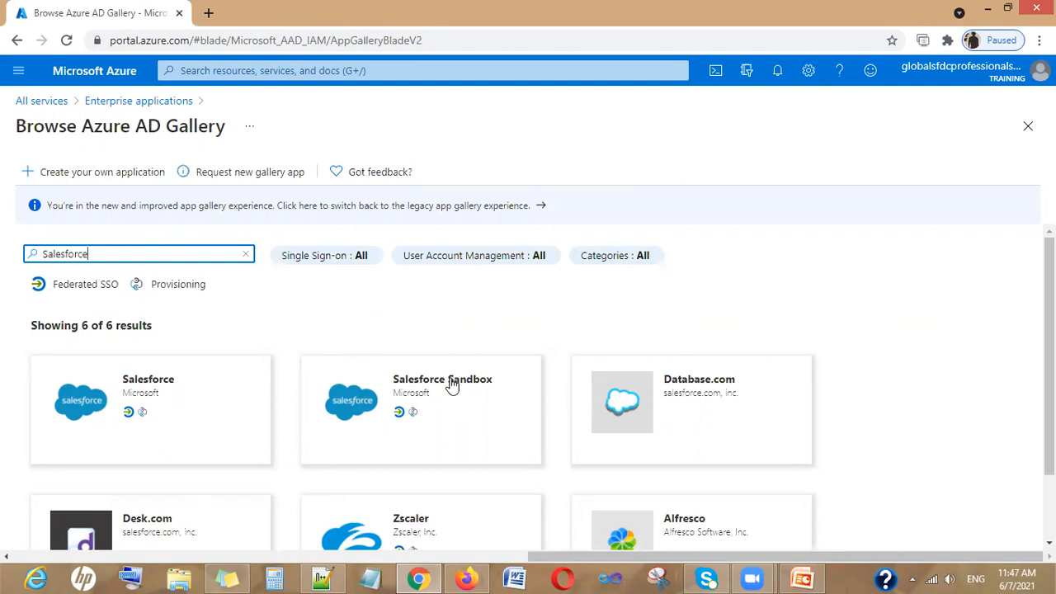
scroll(450, 384, down, 1)
scroll(450, 385, up, 1)
Open the Salesforce gallery app, confirm its name is Salesforce, and create it
click(142, 396)
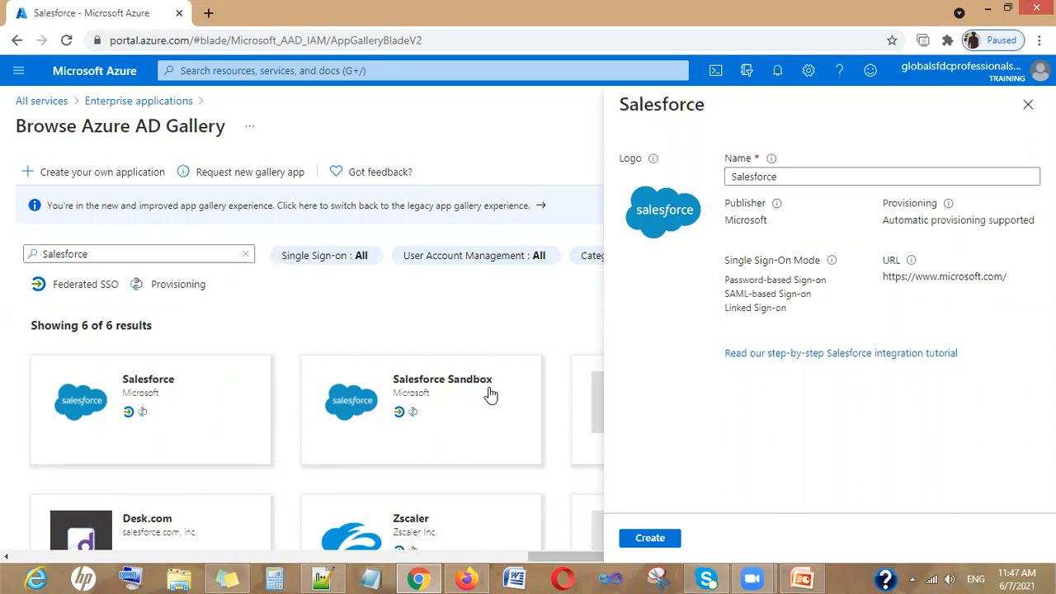
scroll(393, 380, down, 1)
scroll(393, 381, up, 1)
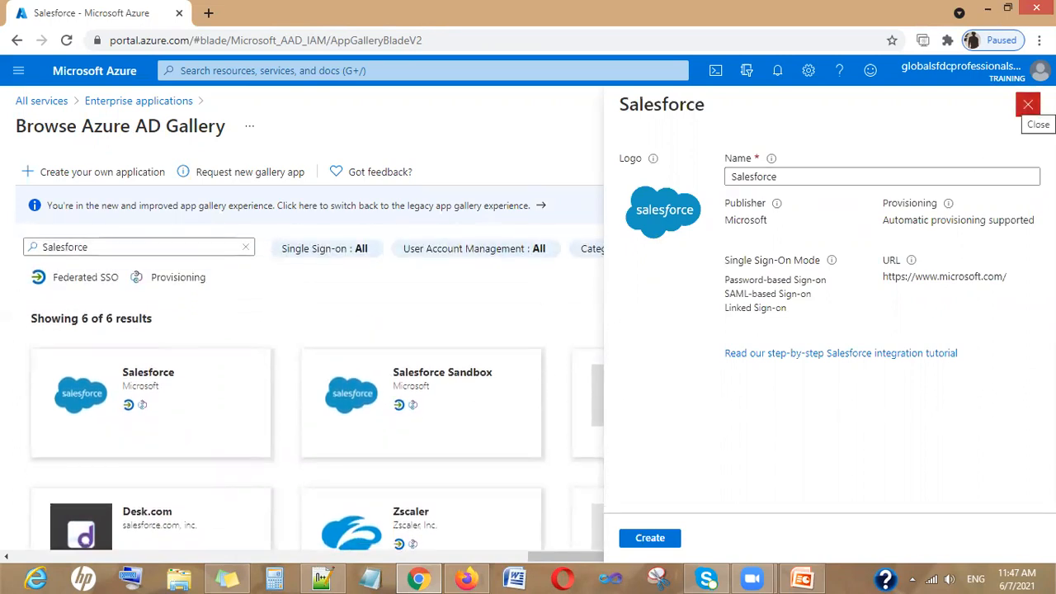
click(1027, 104)
scroll(456, 384, down, 1)
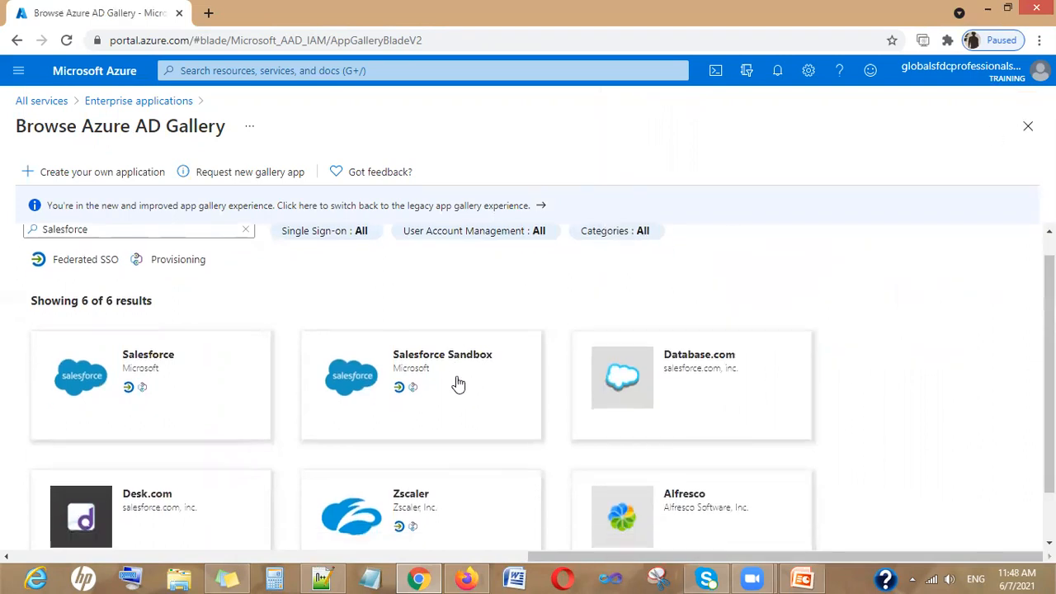
scroll(186, 326, up, 1)
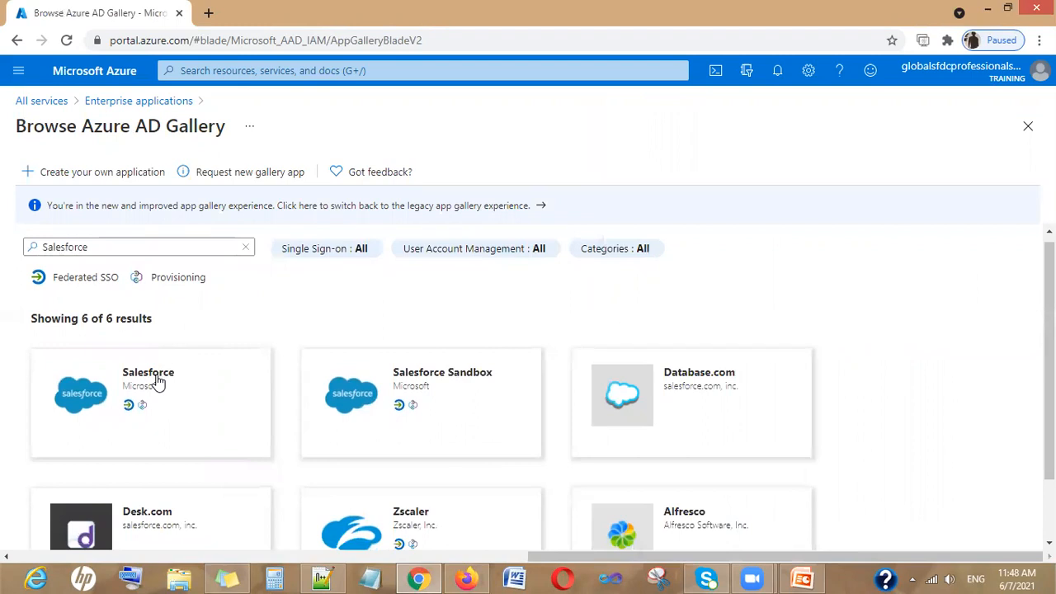
click(157, 380)
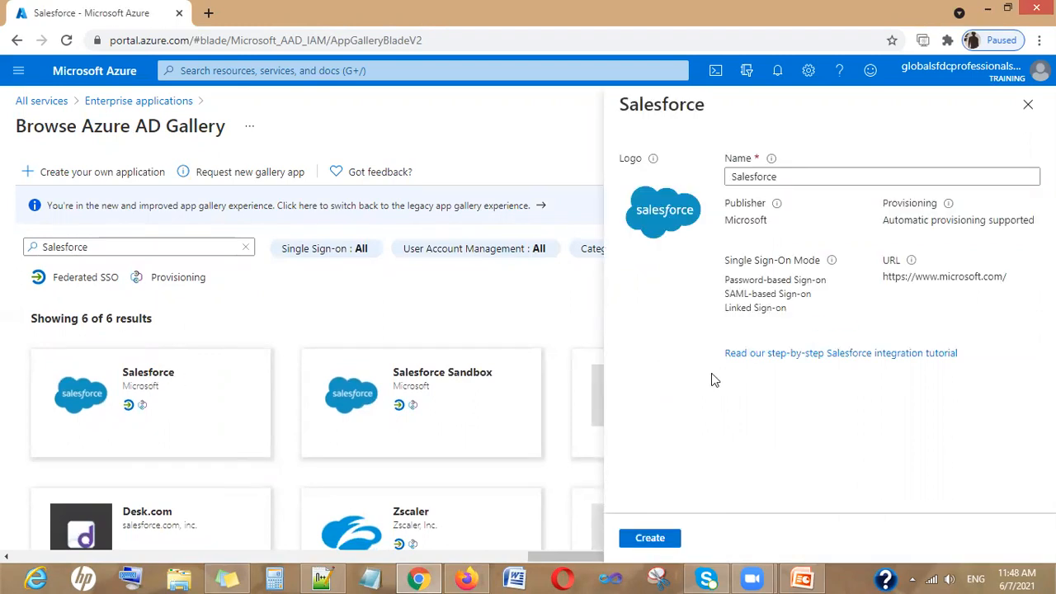
click(733, 176)
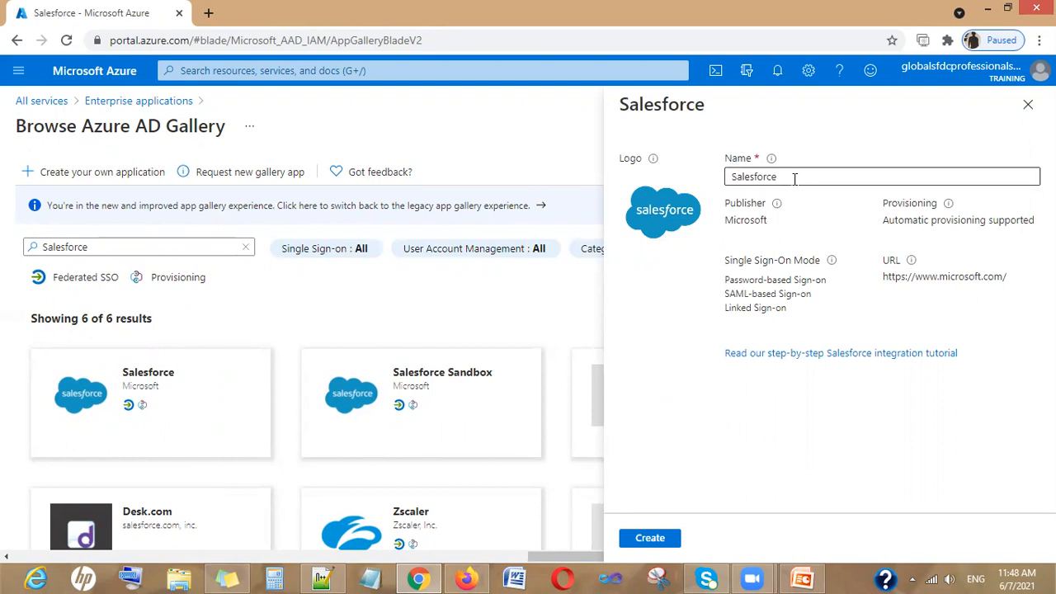
click(670, 541)
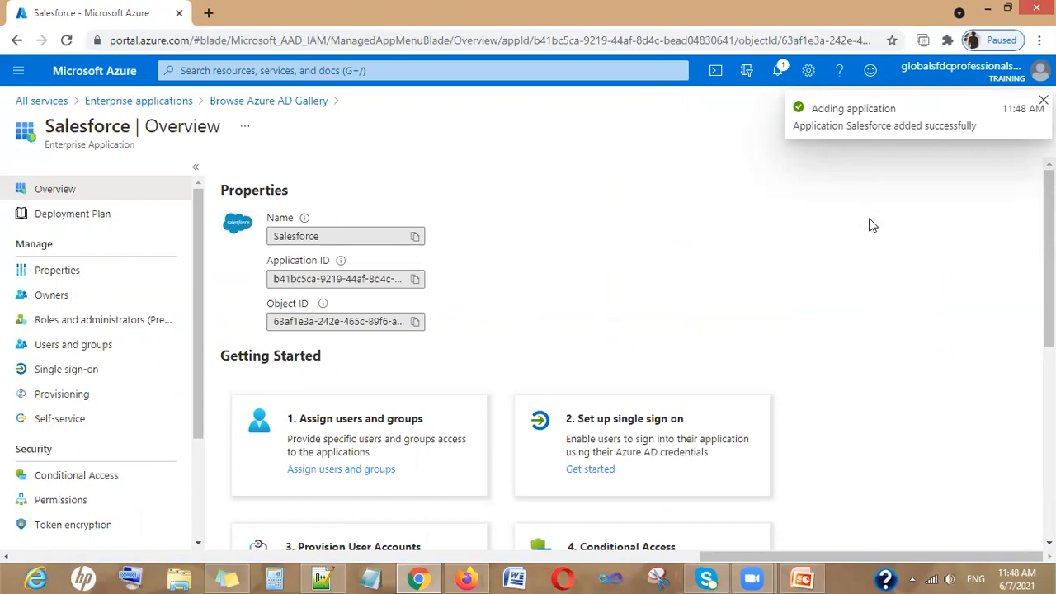
Scroll the Salesforce Overview to Getting Started and begin the single sign-on setup
scroll(872, 225, down, 3)
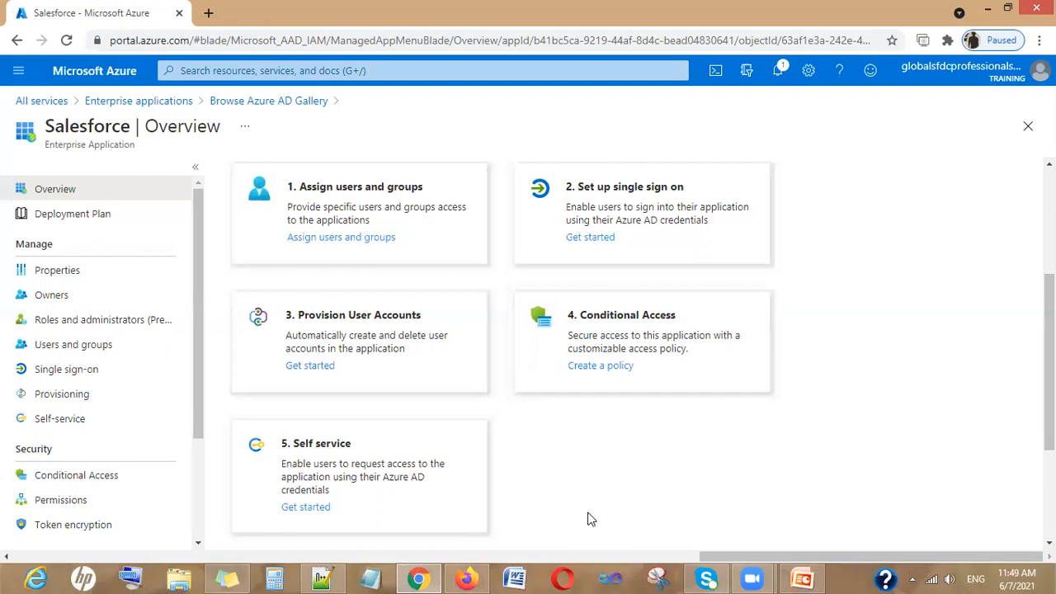
scroll(591, 519, down, 1)
scroll(589, 516, down, 2)
scroll(589, 516, up, 4)
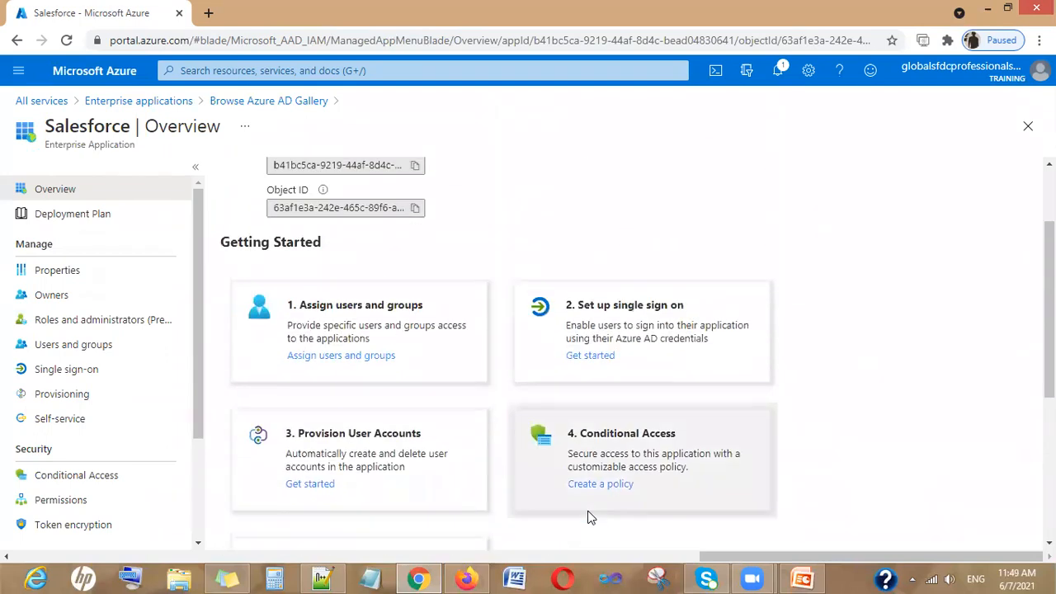
click(591, 356)
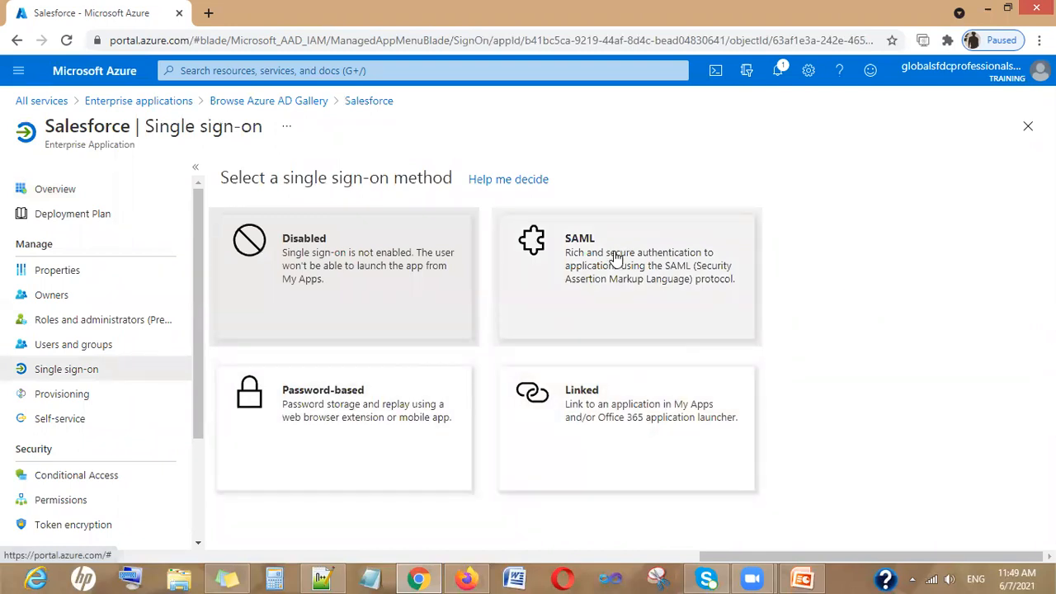
Choose SAML for Salesforce and open the Basic SAML Configuration for editing
click(614, 258)
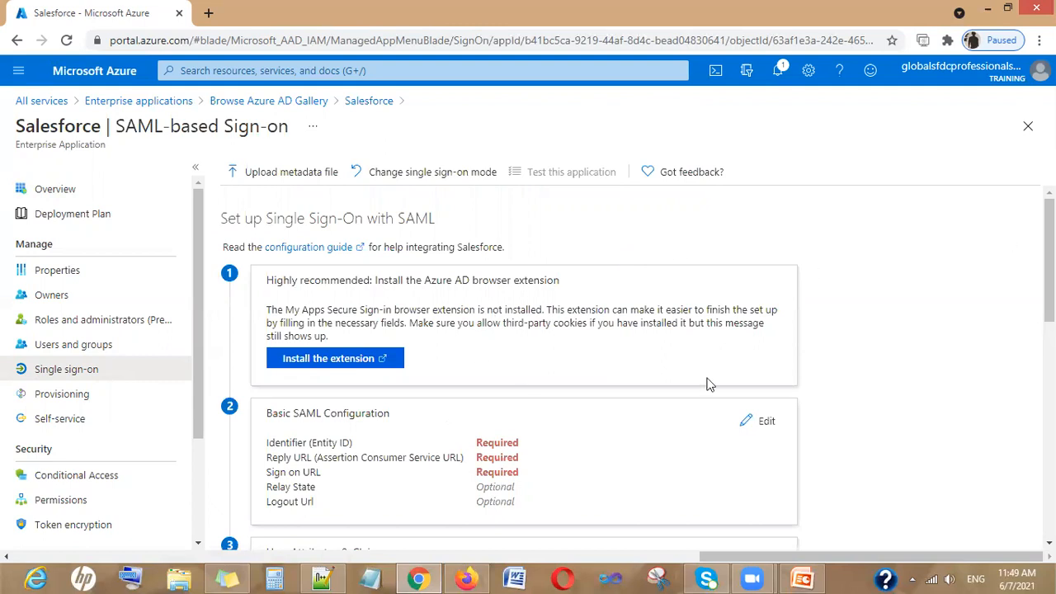
scroll(1049, 276, down, 3)
scroll(1010, 494, down, 5)
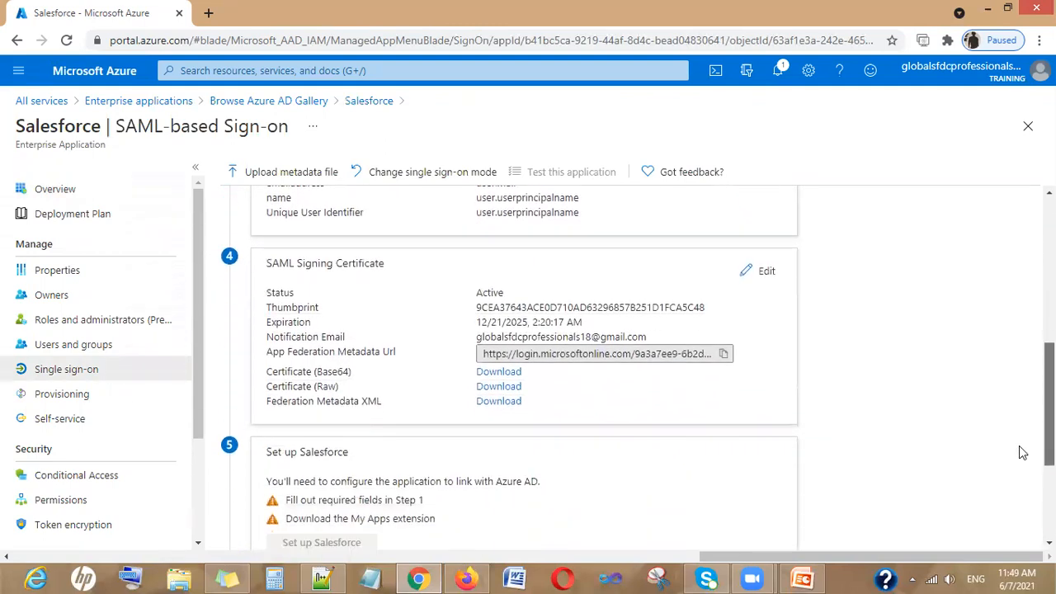
scroll(1019, 412, up, 5)
scroll(1025, 355, up, 4)
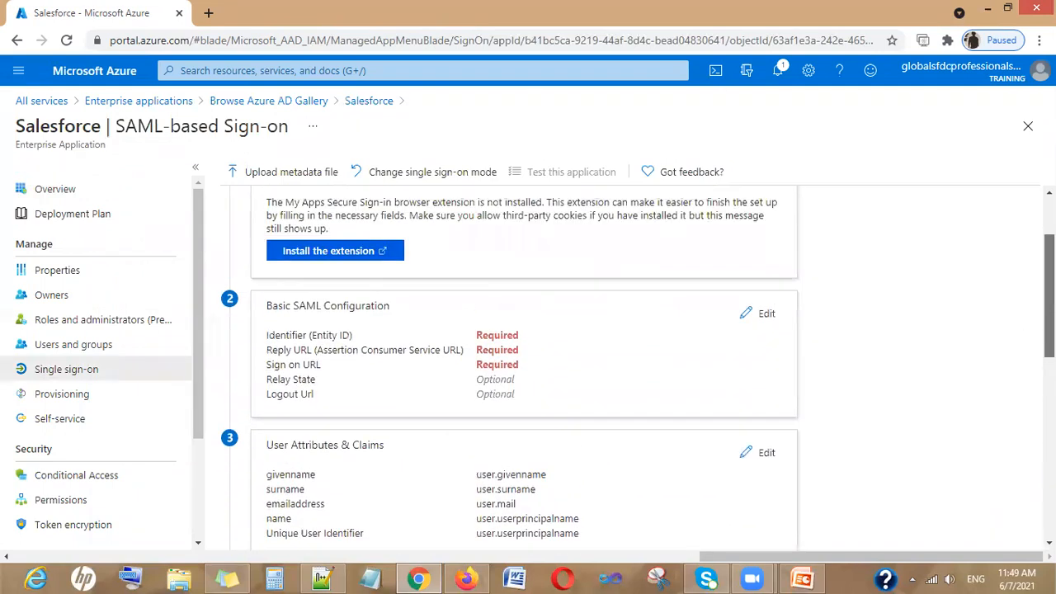
scroll(638, 375, down, 1)
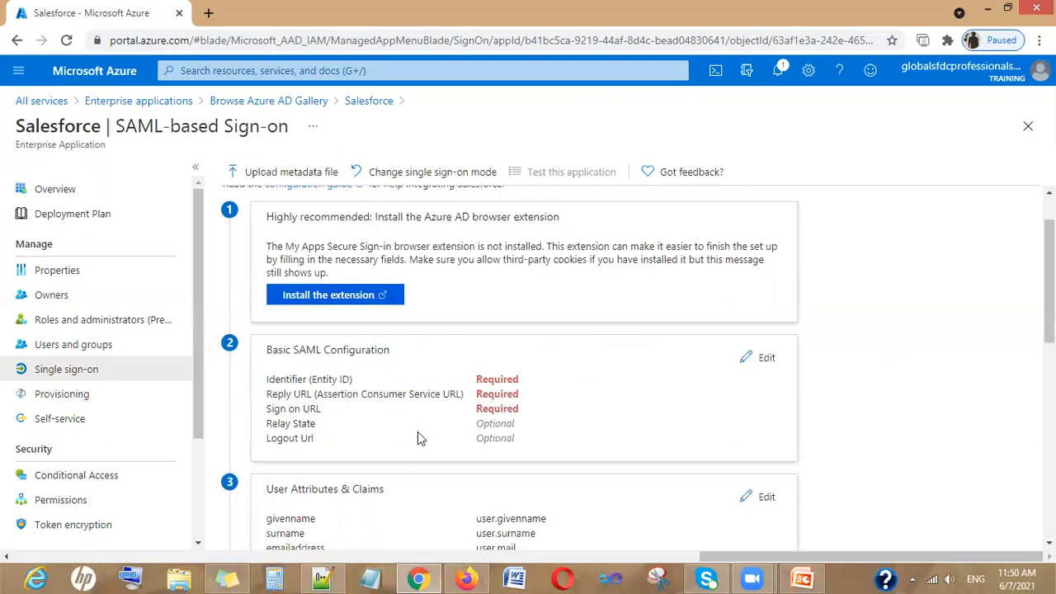
click(766, 361)
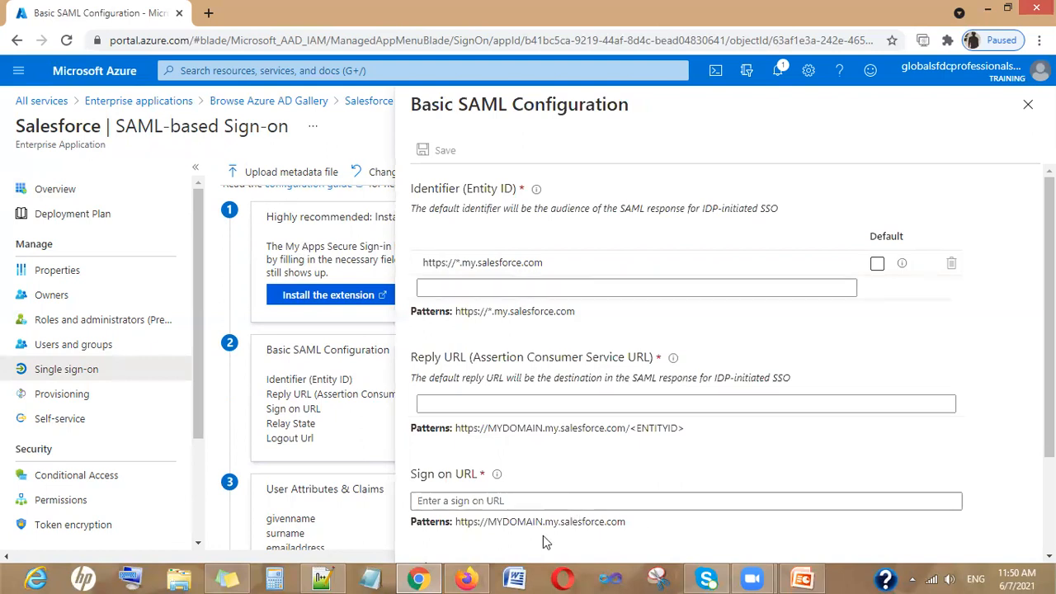
In Salesforce Setup, search 'my doma' and open My Domain settings
click(467, 579)
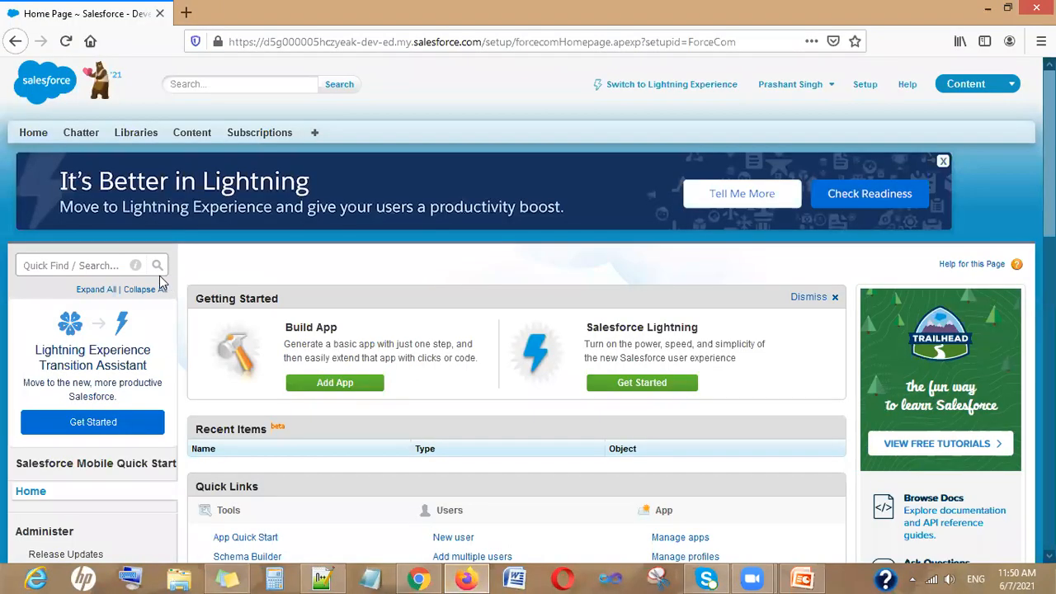
click(113, 265)
text(m)
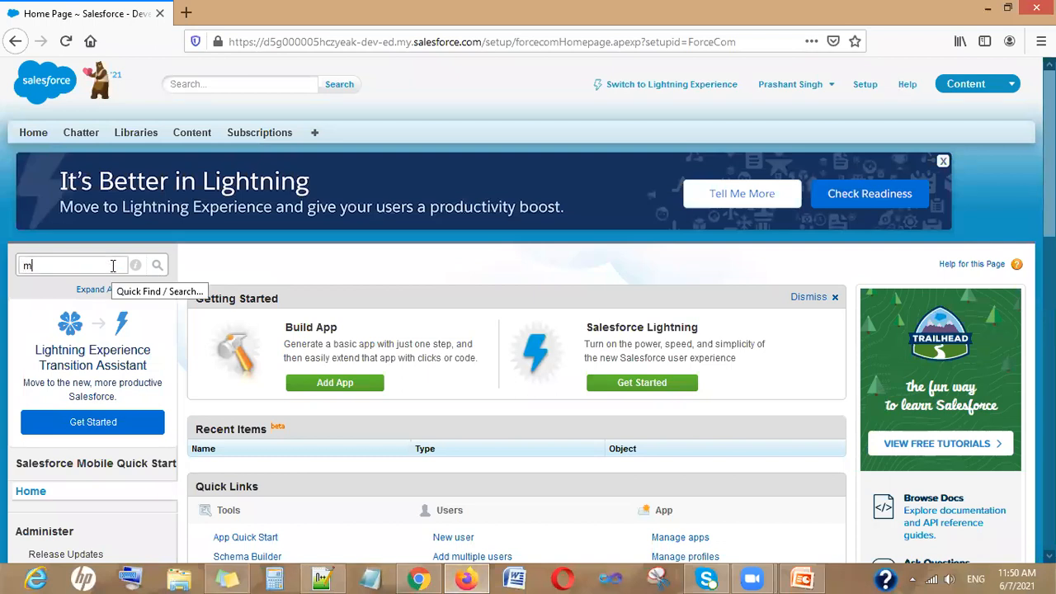
text(y doma)
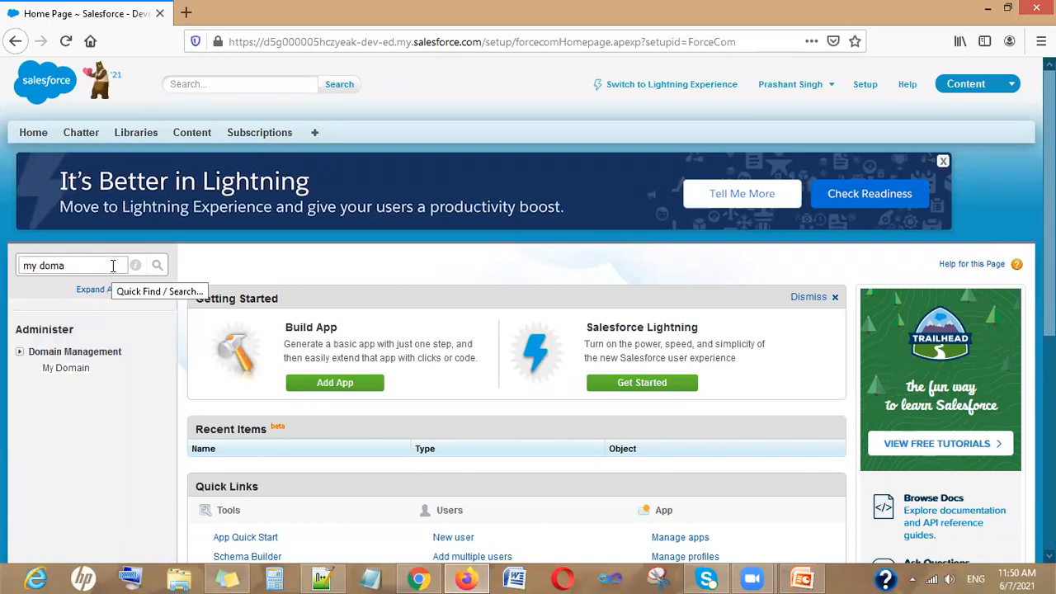
click(71, 368)
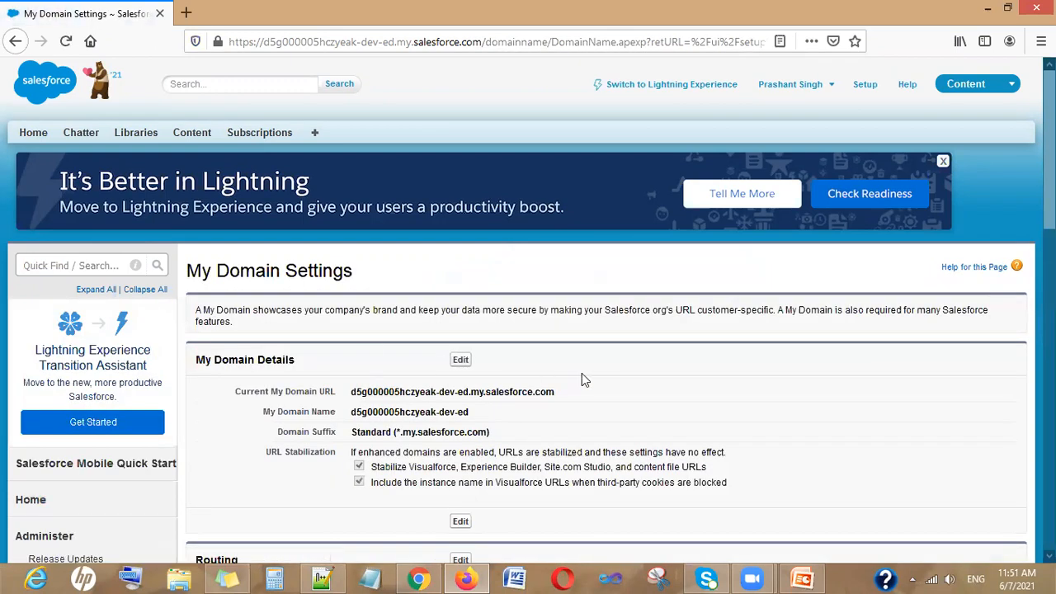
Select the Current My Domain URL value and return to Azure's Basic SAML Configuration
scroll(581, 378, down, 2)
scroll(583, 376, down, 2)
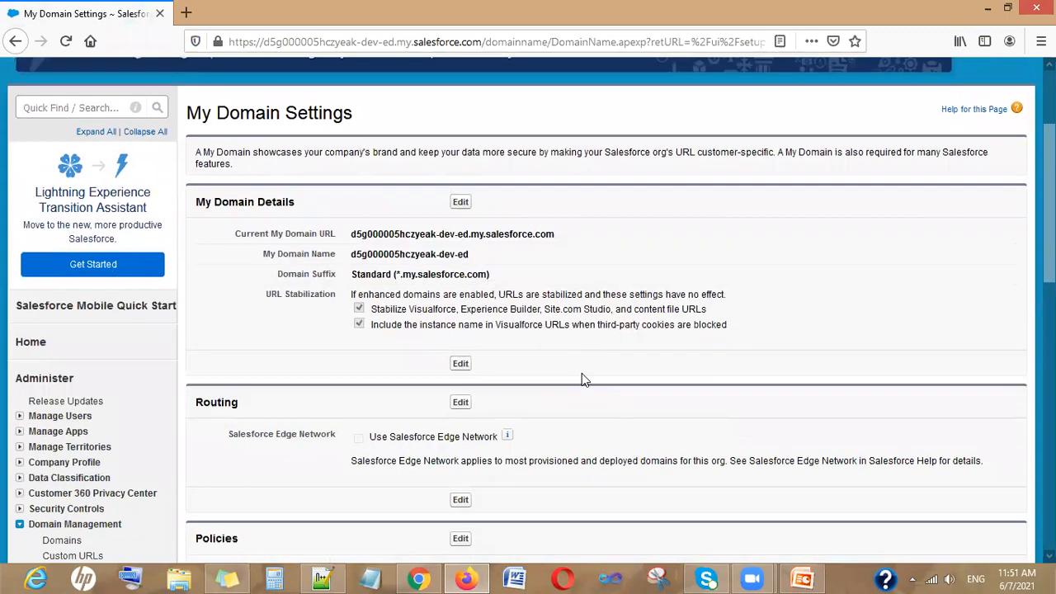
scroll(582, 379, down, 9)
scroll(581, 380, down, 5)
scroll(582, 379, up, 13)
scroll(582, 379, up, 4)
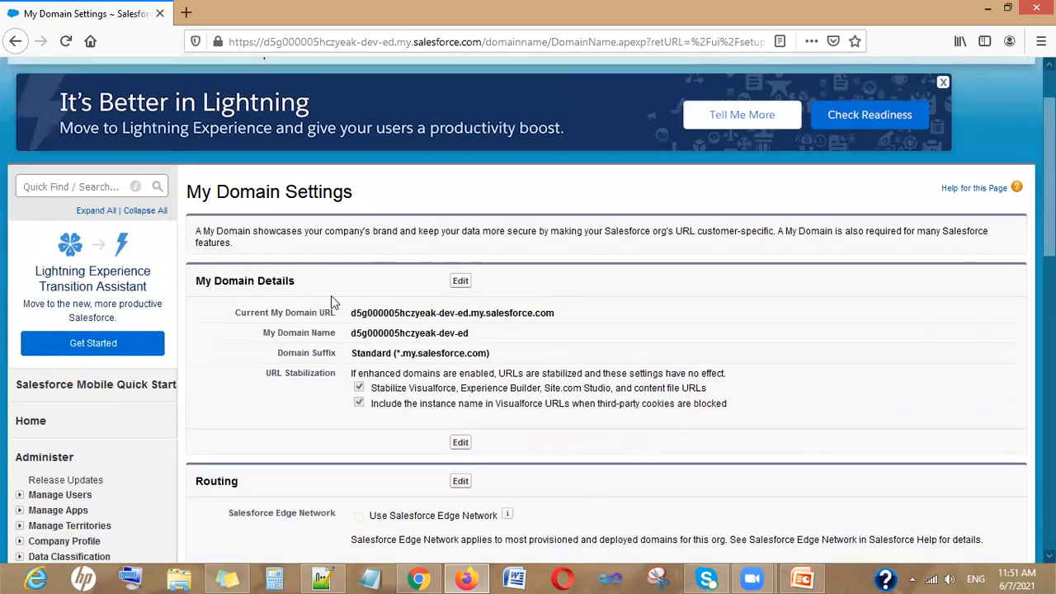
drag(352, 313, 566, 312)
key(ctrl+c)
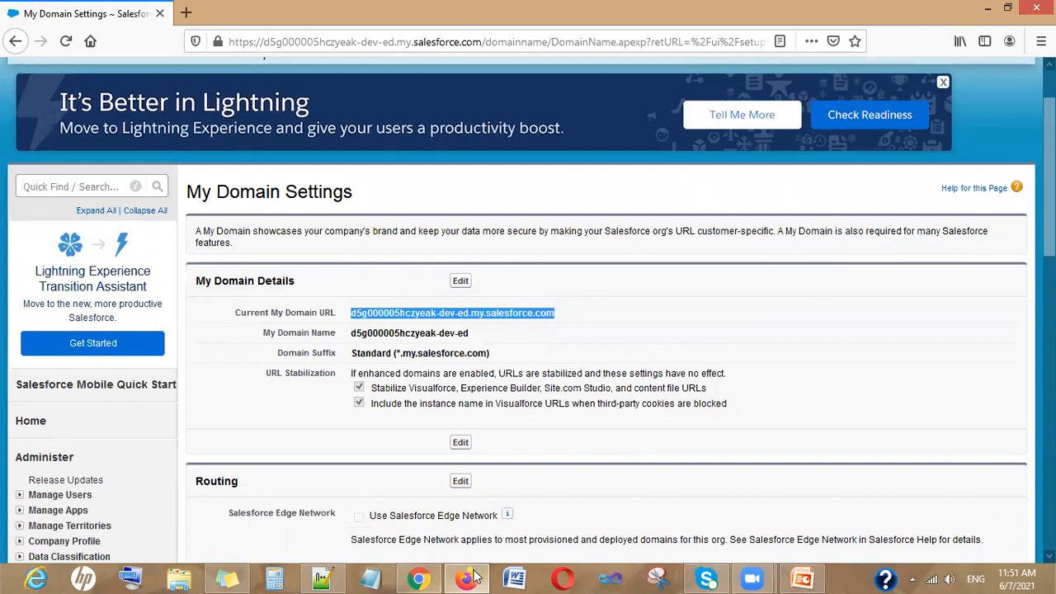
click(421, 579)
click(457, 284)
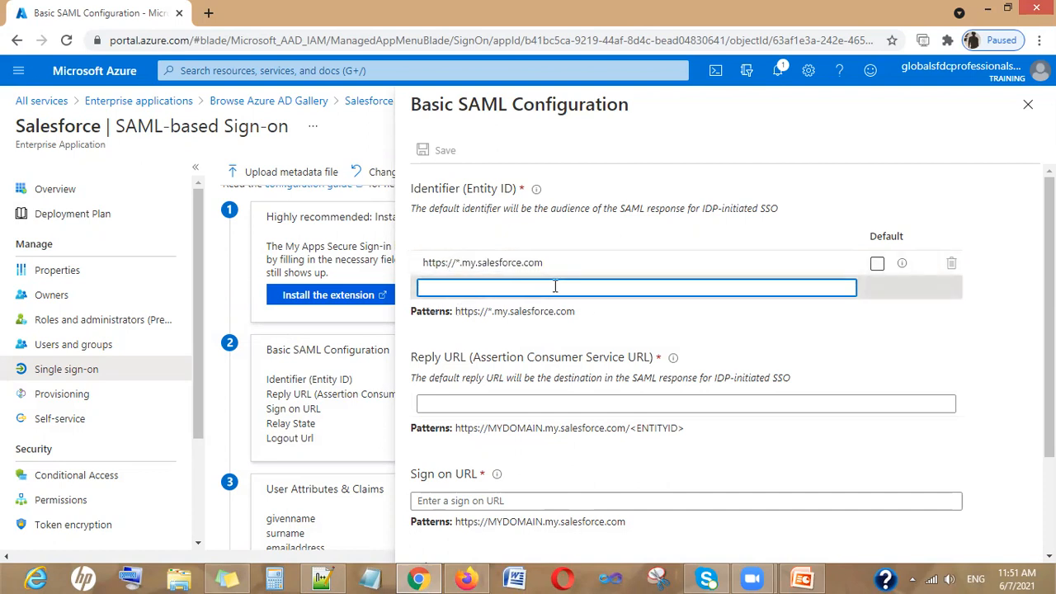
key(ctrl+v)
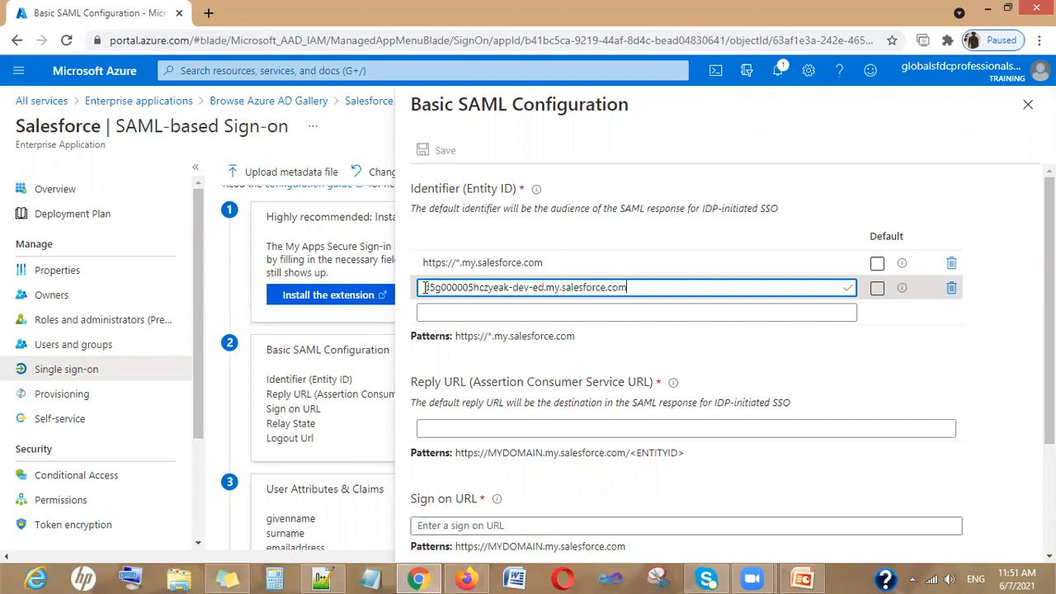
click(424, 287)
text(https)
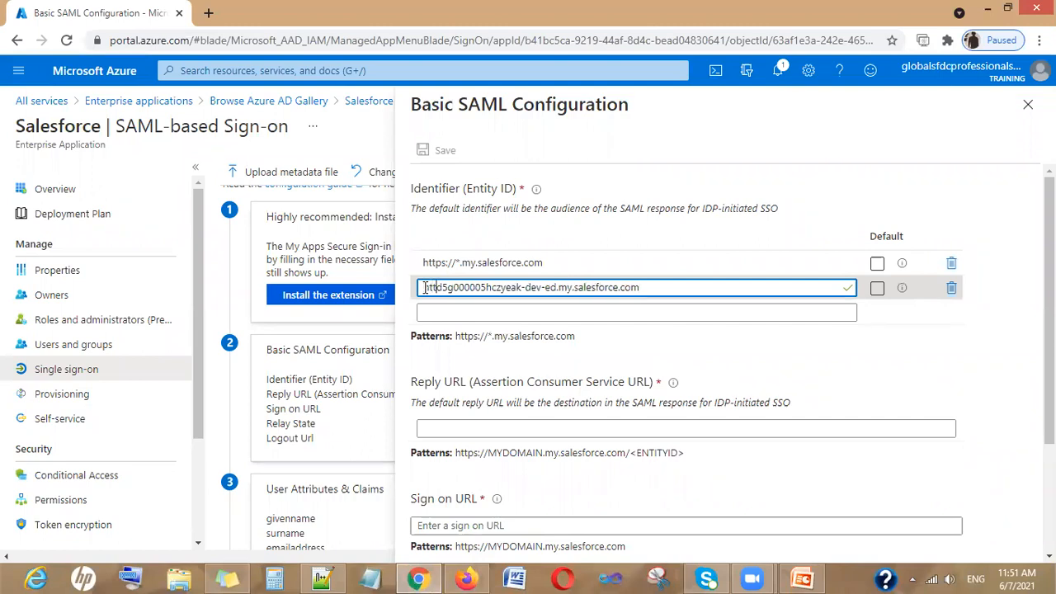
text(://)
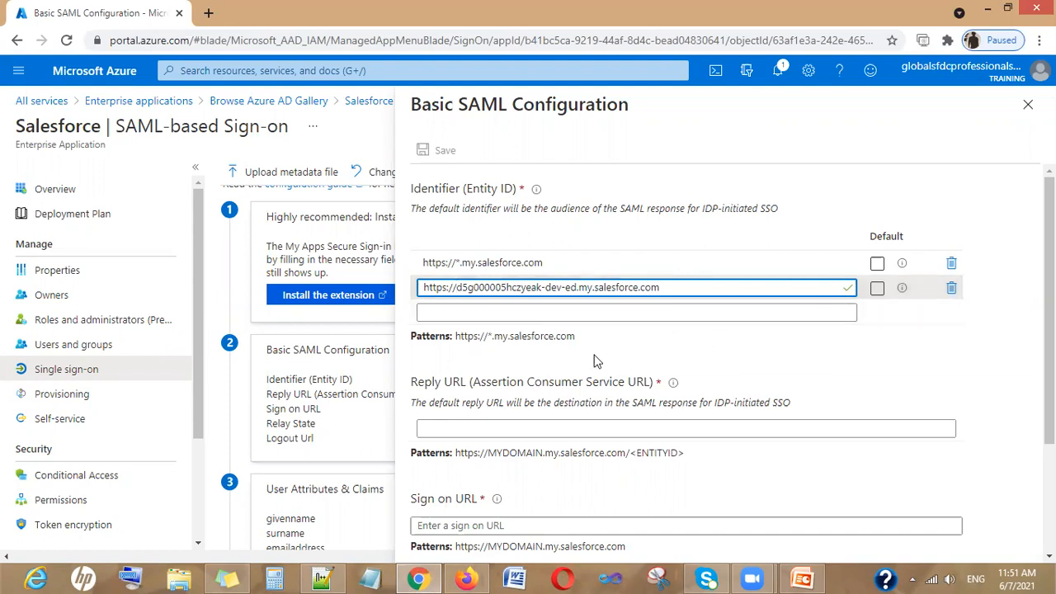
Copy the https domain URL into Reply URL and Sign on URL, then attempt to save
click(496, 428)
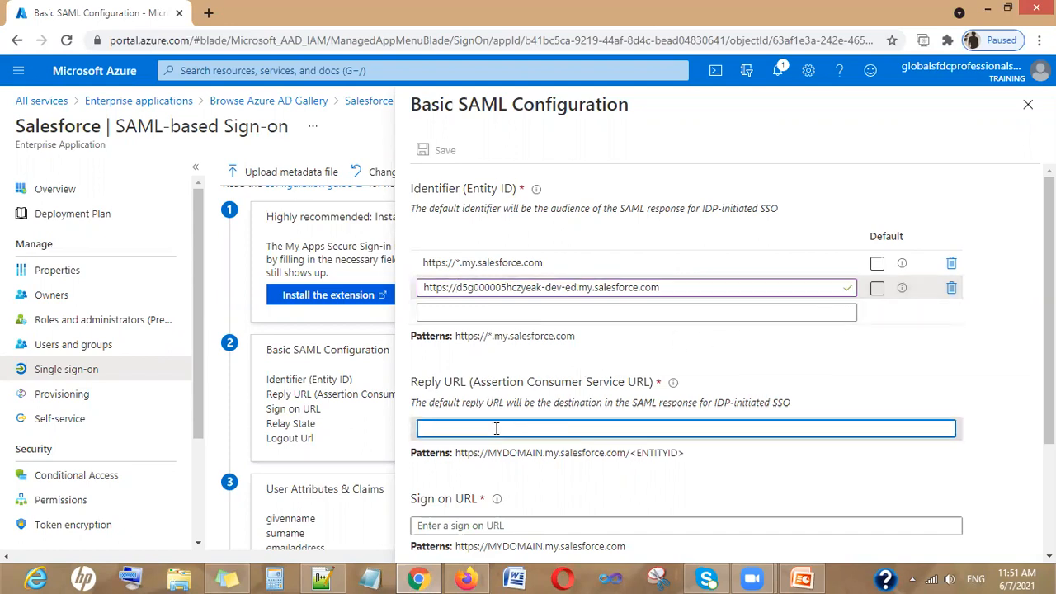
drag(650, 288, 373, 308)
key(ctrl+c)
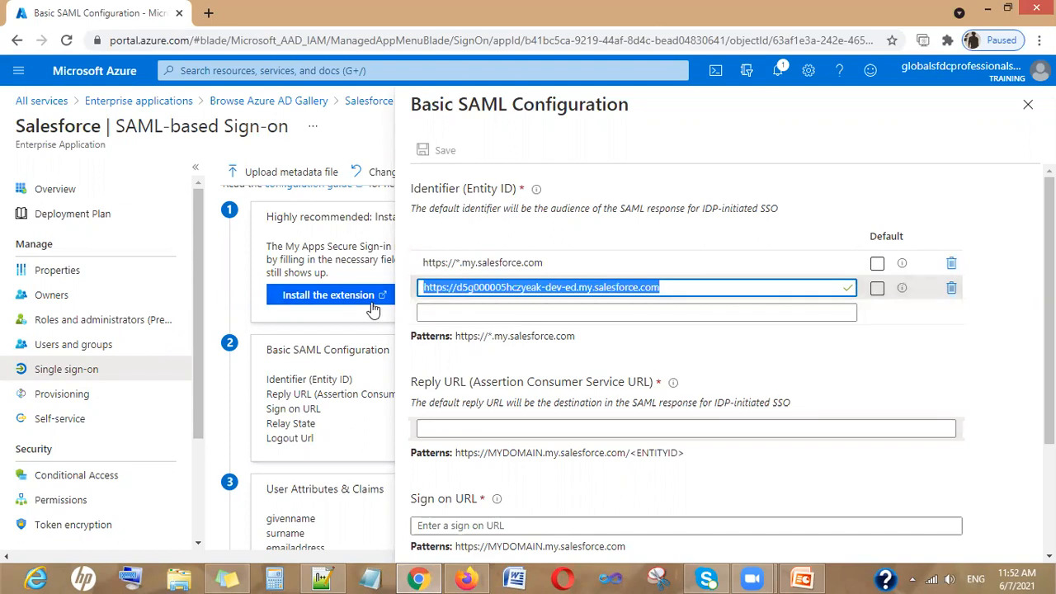
click(498, 427)
key(ctrl+v)
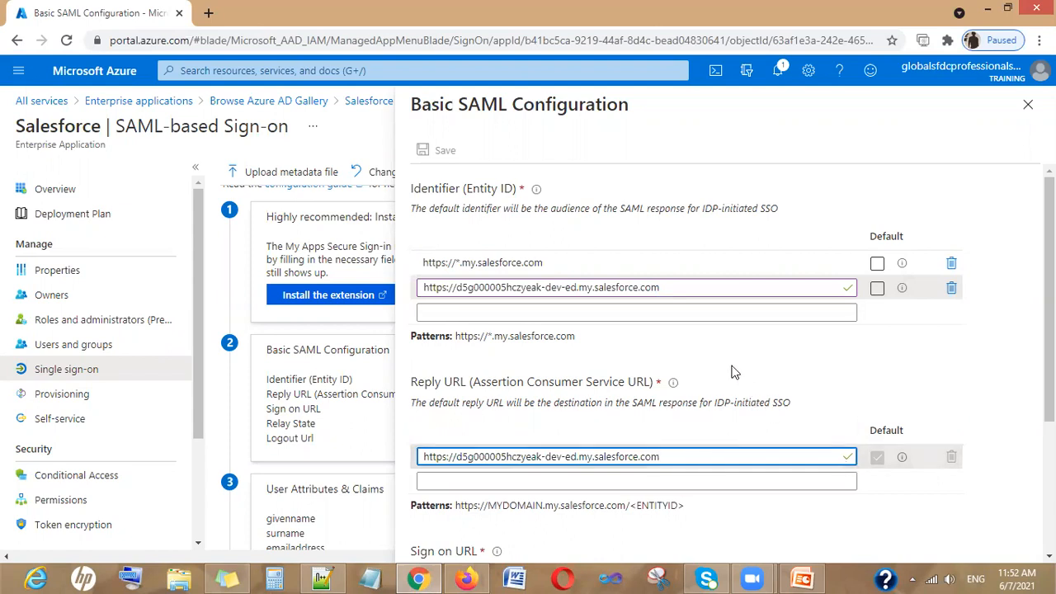
scroll(730, 370, down, 3)
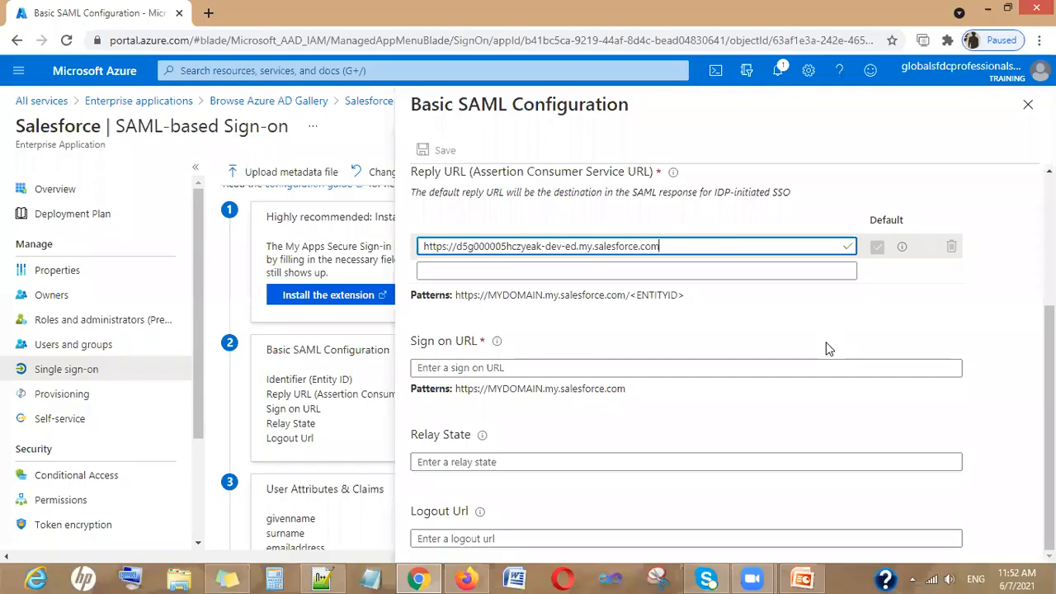
click(472, 368)
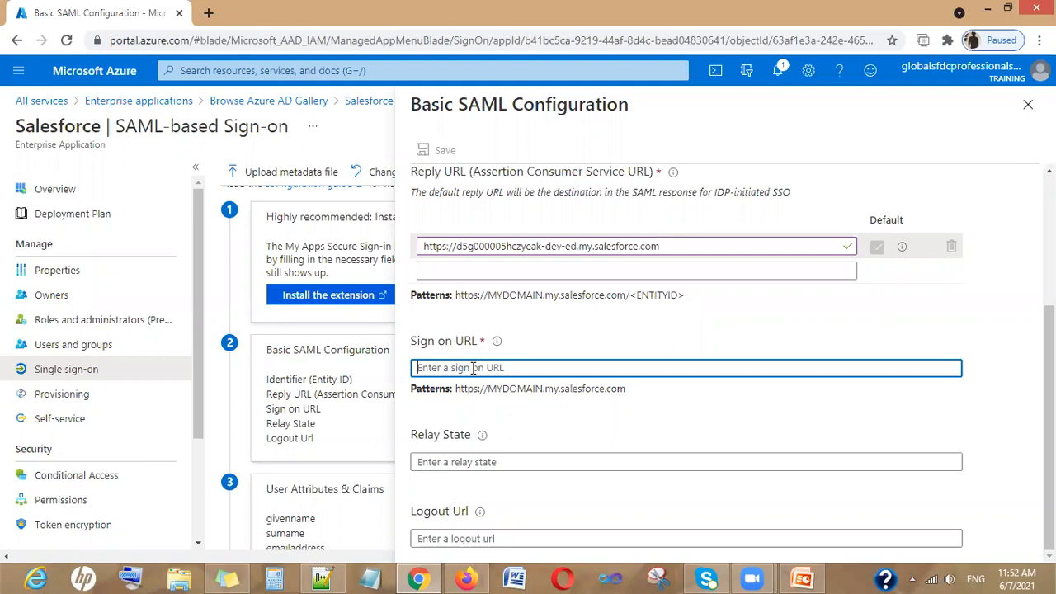
key(ctrl+v)
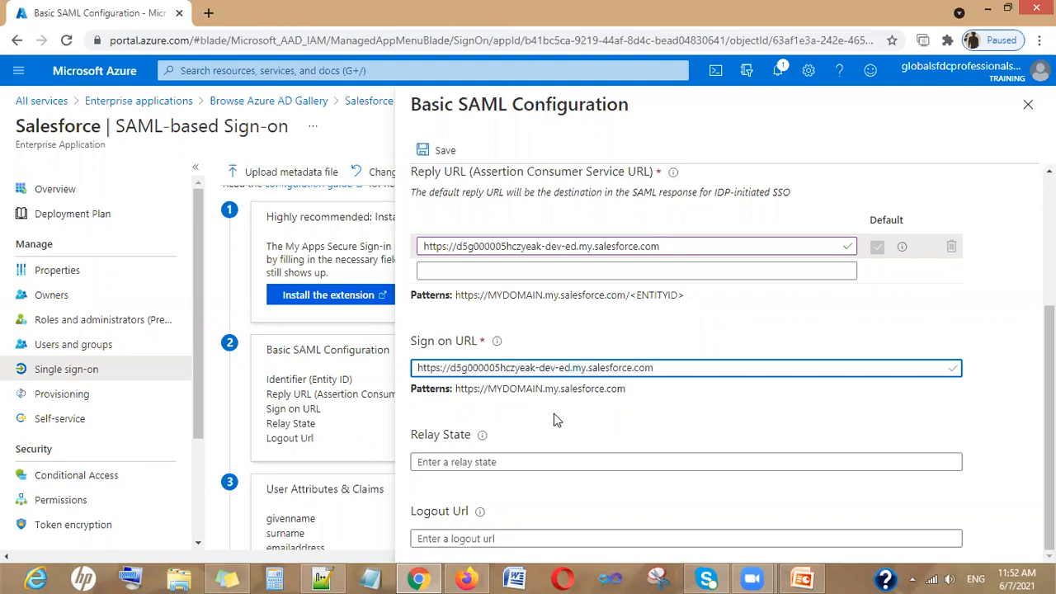
scroll(530, 416, up, 3)
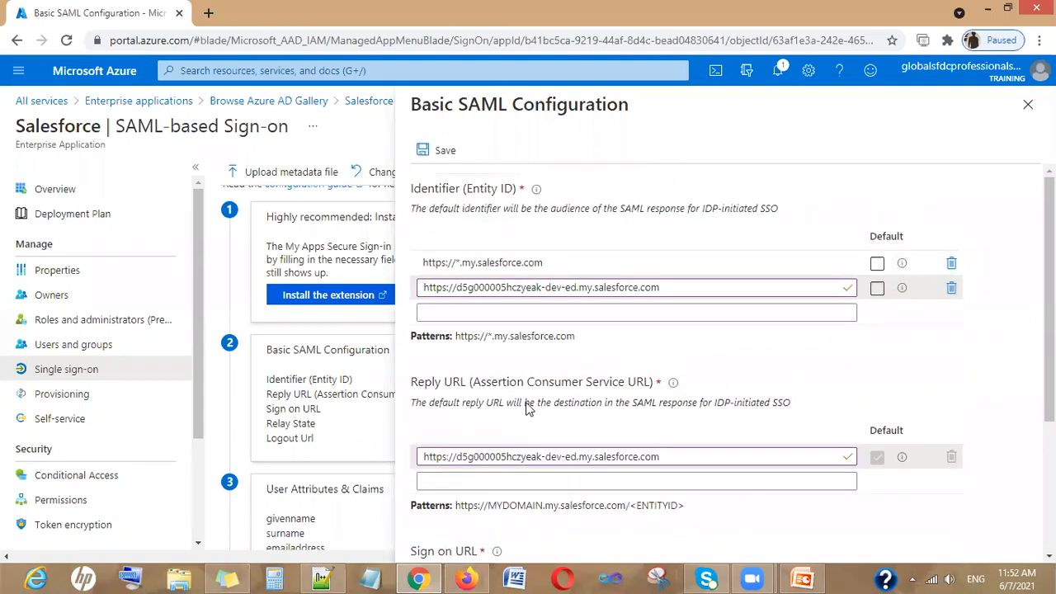
click(424, 150)
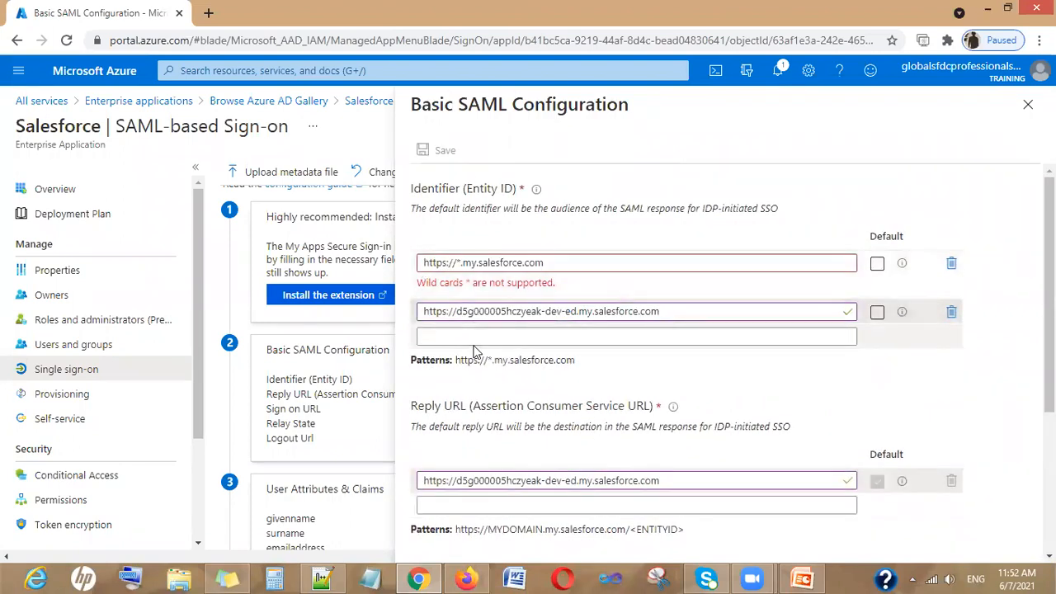
Remove the second identifier, replace the wildcard identifier with the domain URL, and retry saving
click(951, 313)
drag(569, 262, 388, 276)
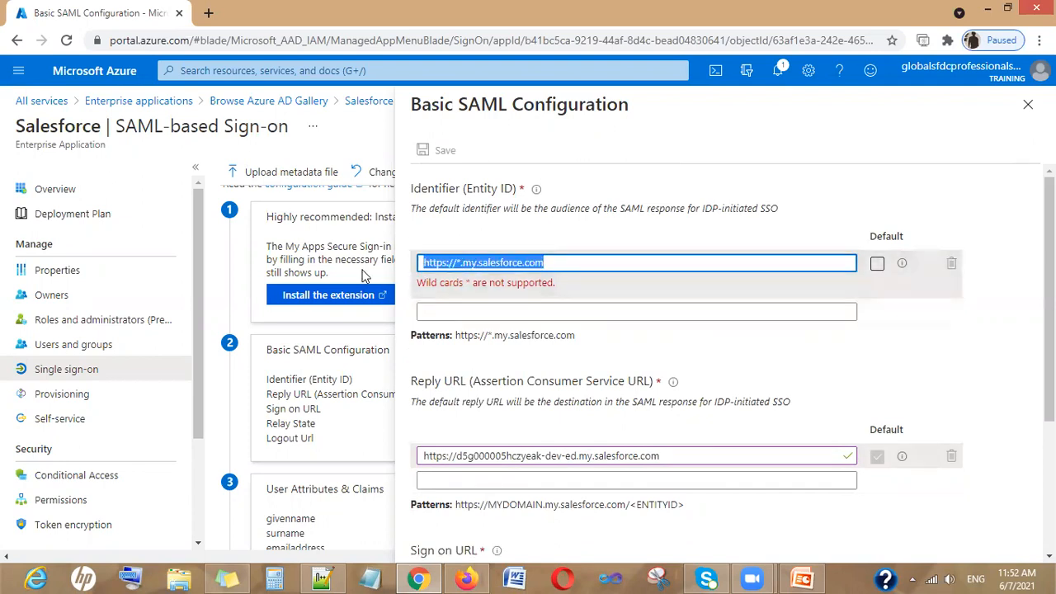
key(ctrl+v)
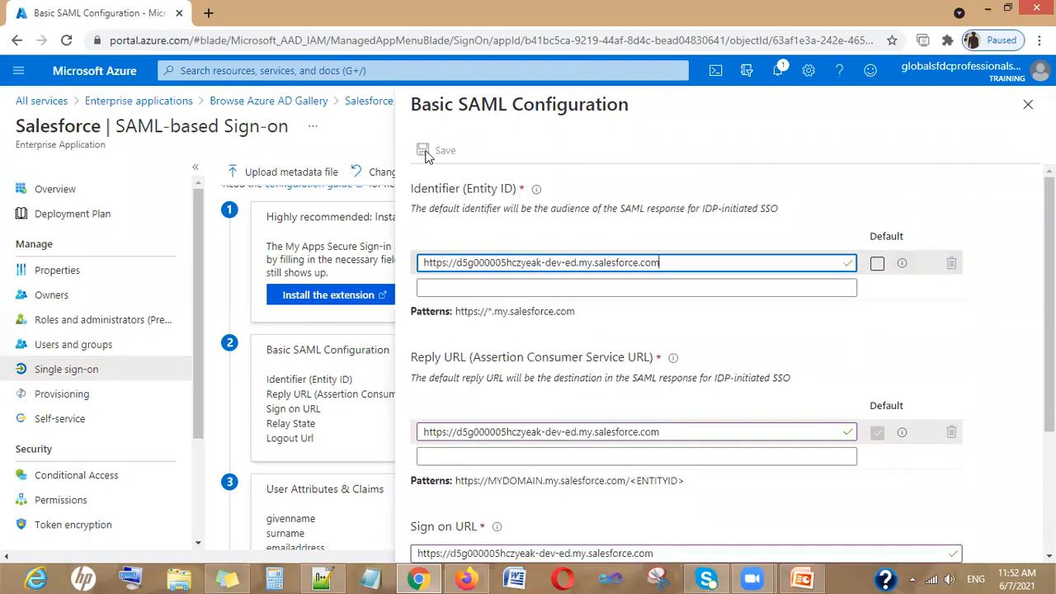
click(428, 155)
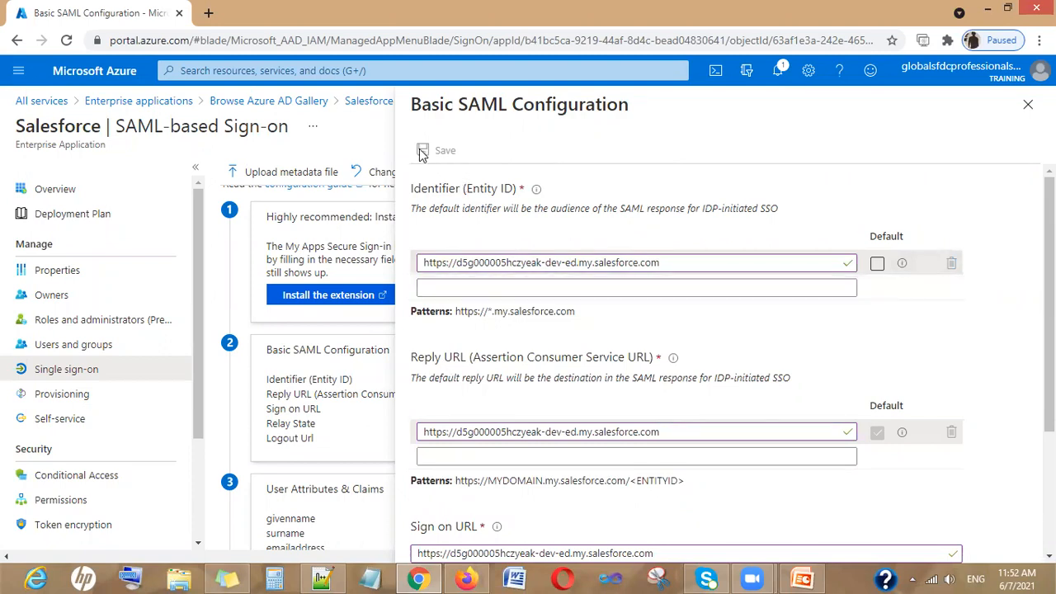
scroll(644, 281, down, 2)
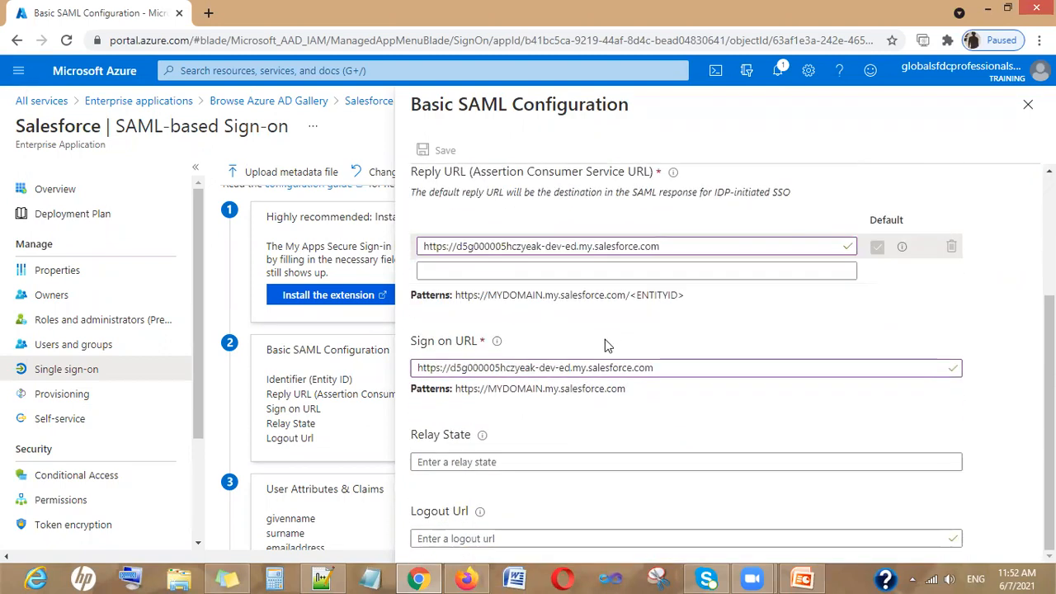
scroll(603, 428, up, 2)
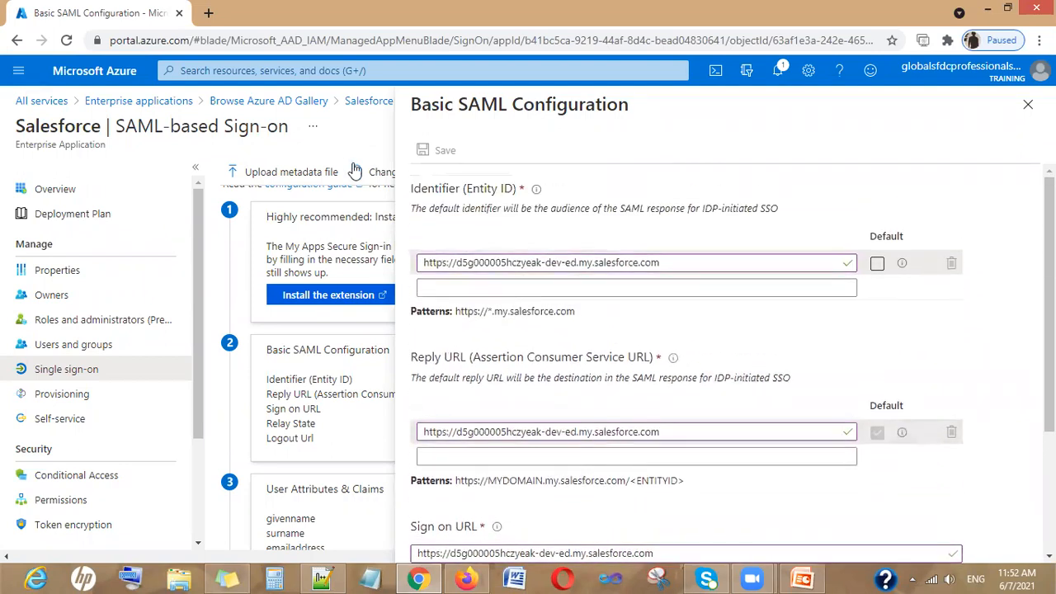
Cancel closing the panel to keep edits and mark the identifier URL as default
click(1028, 104)
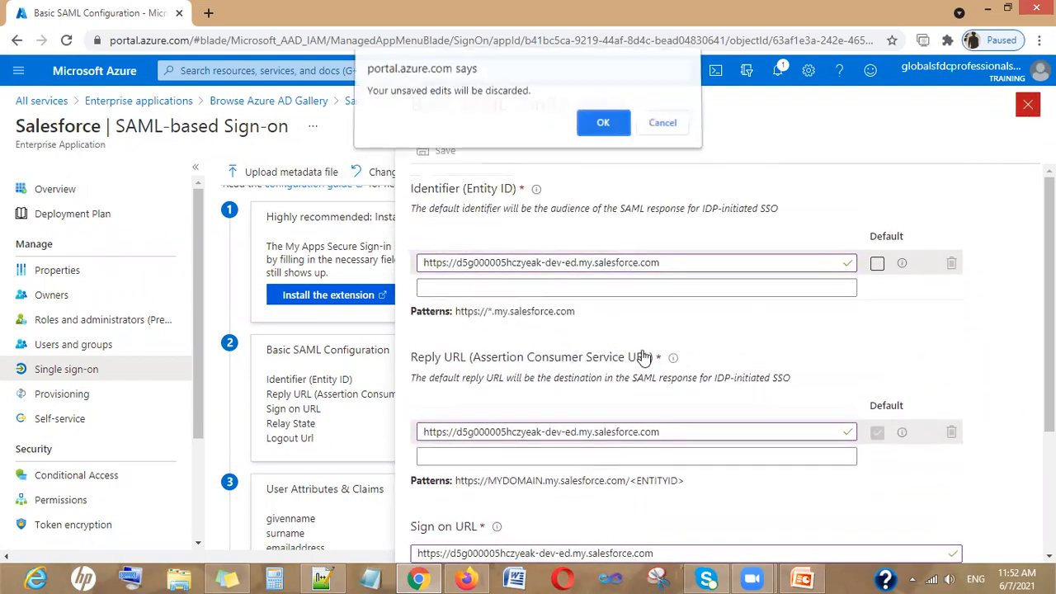
click(670, 129)
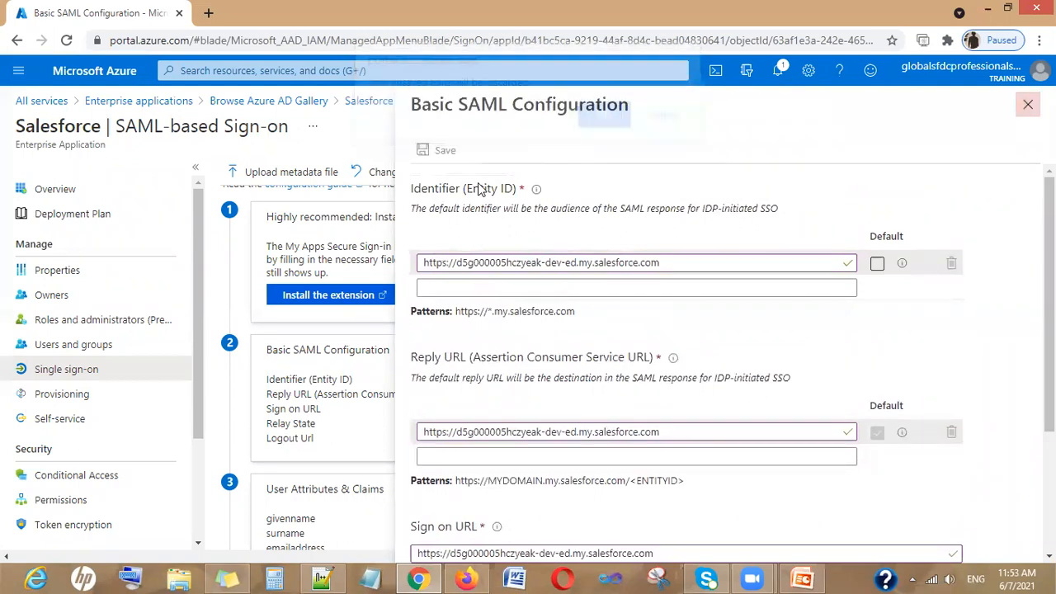
click(877, 262)
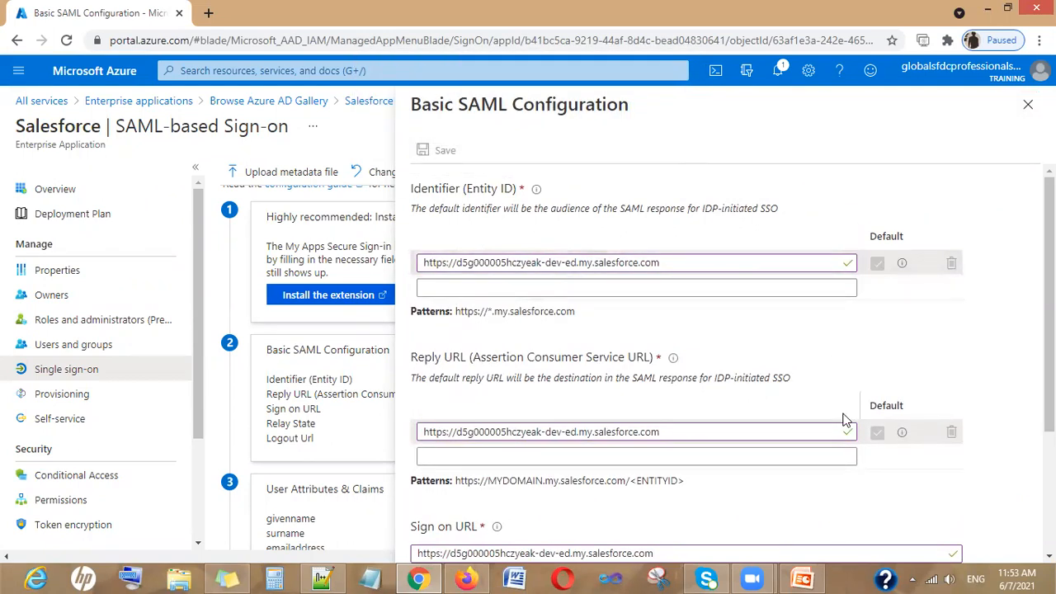
scroll(742, 354, down, 2)
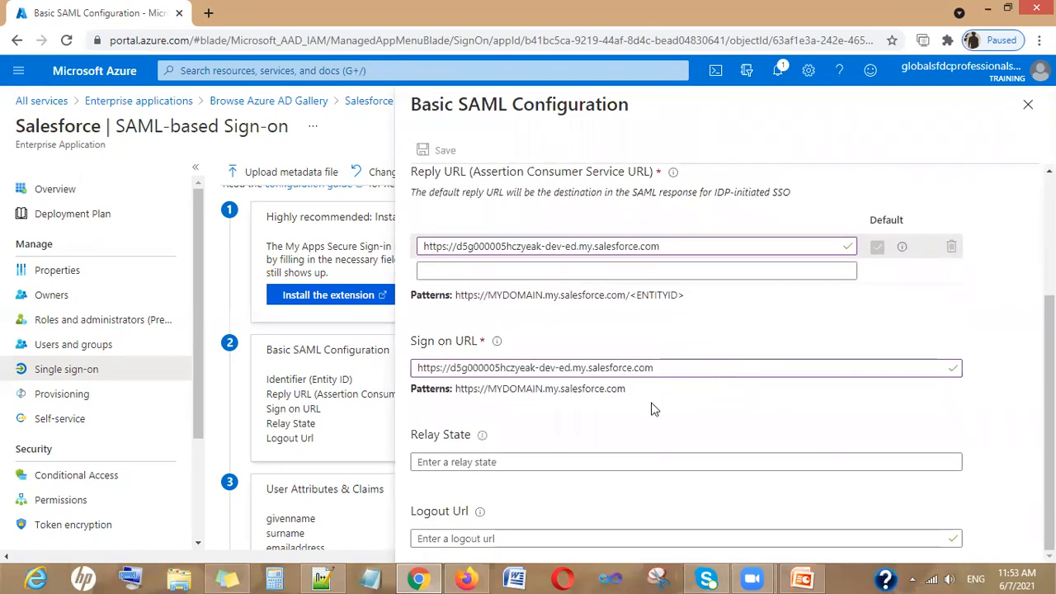
scroll(651, 407, up, 2)
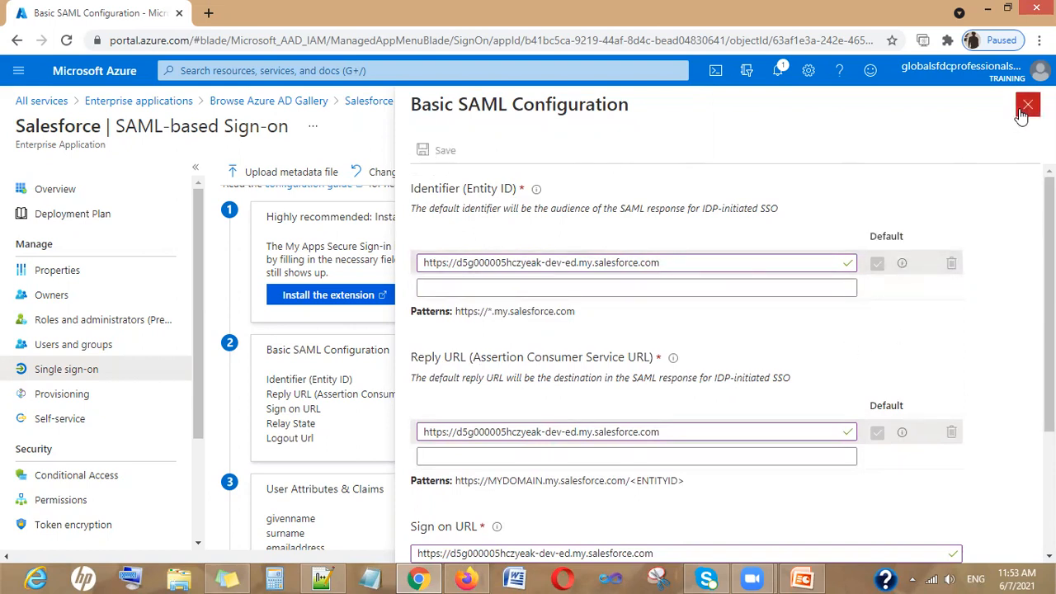
scroll(543, 352, down, 3)
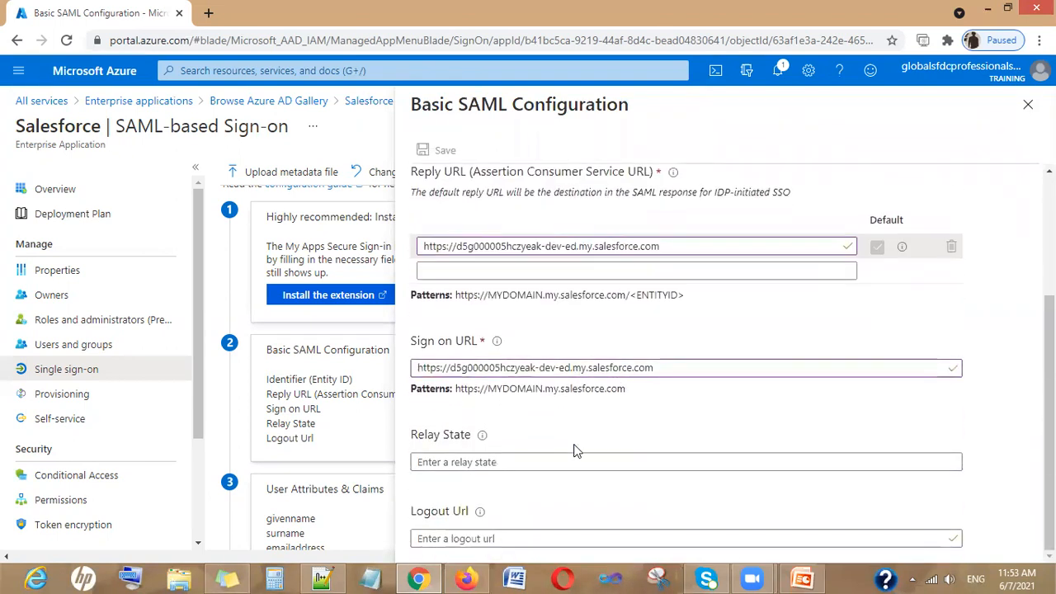
scroll(561, 482, up, 3)
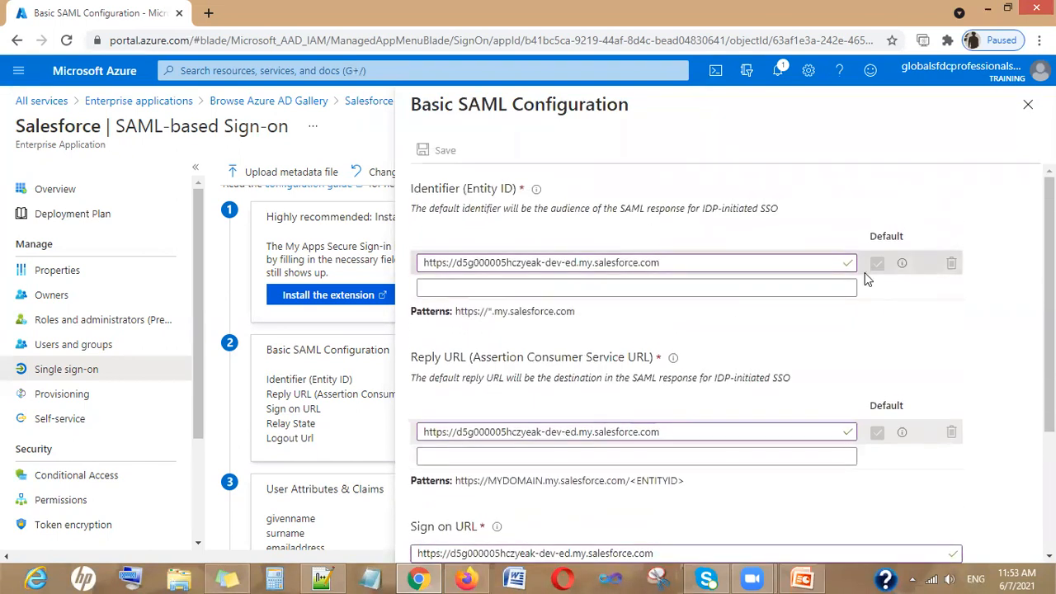
Keep the panel open again and re-tick Default on the identifier URL entry
click(1028, 107)
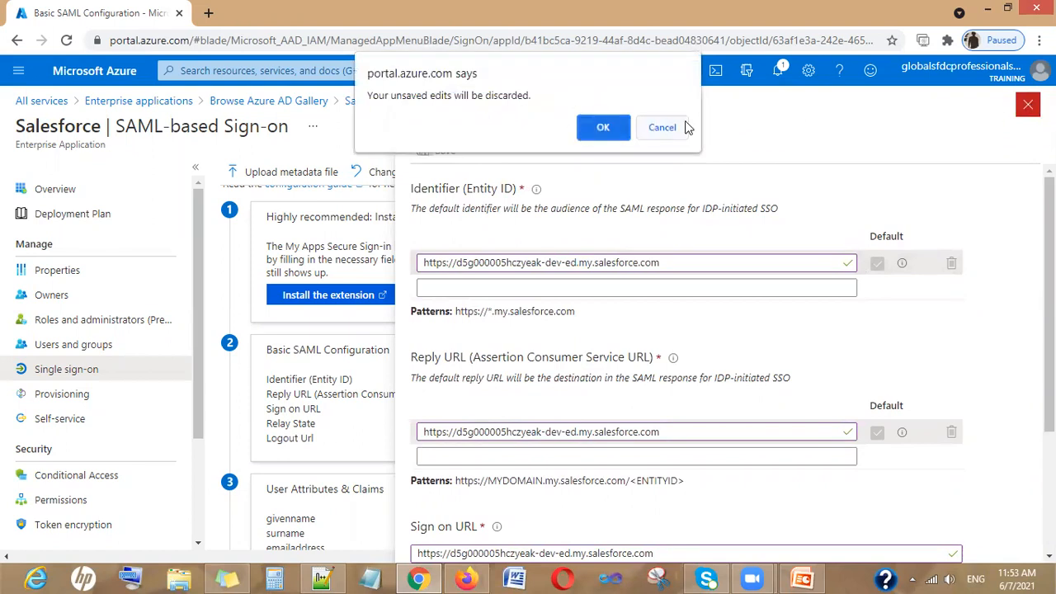
click(667, 129)
click(642, 260)
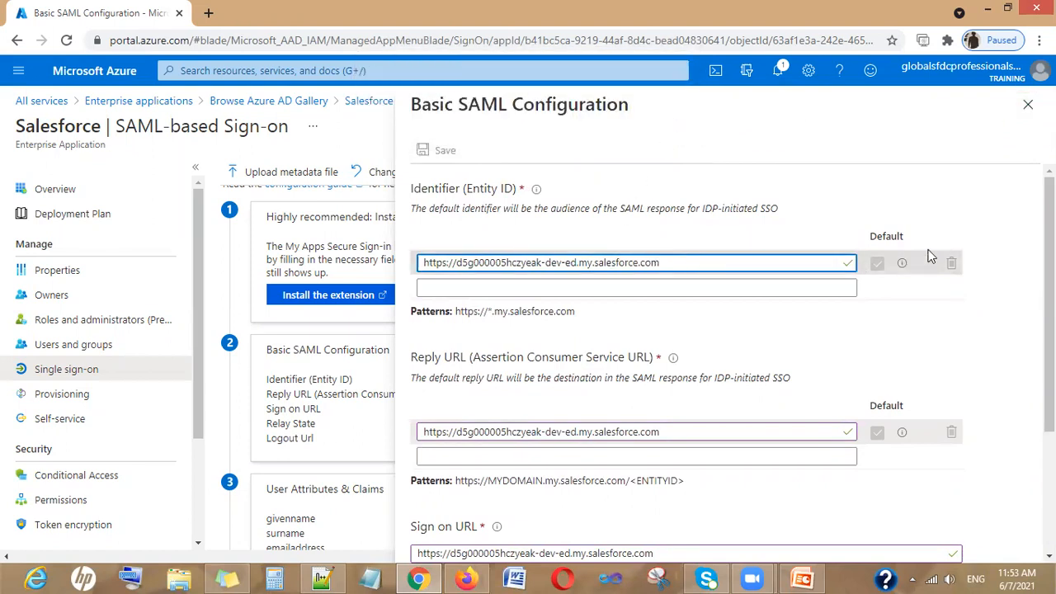
click(878, 271)
mouse_move(902, 272)
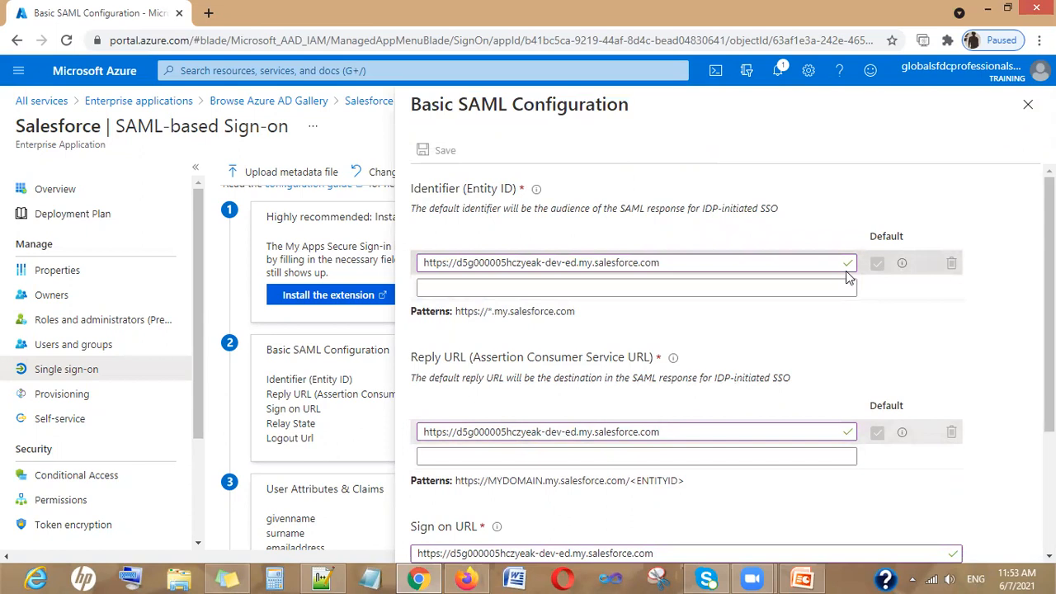
scroll(735, 420, down, 3)
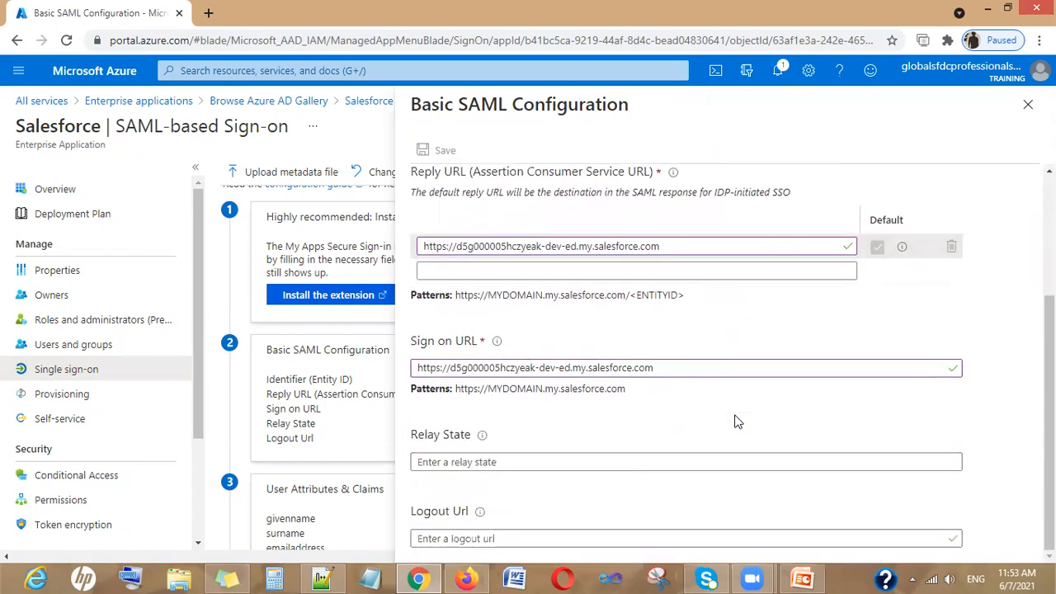
scroll(735, 425, up, 3)
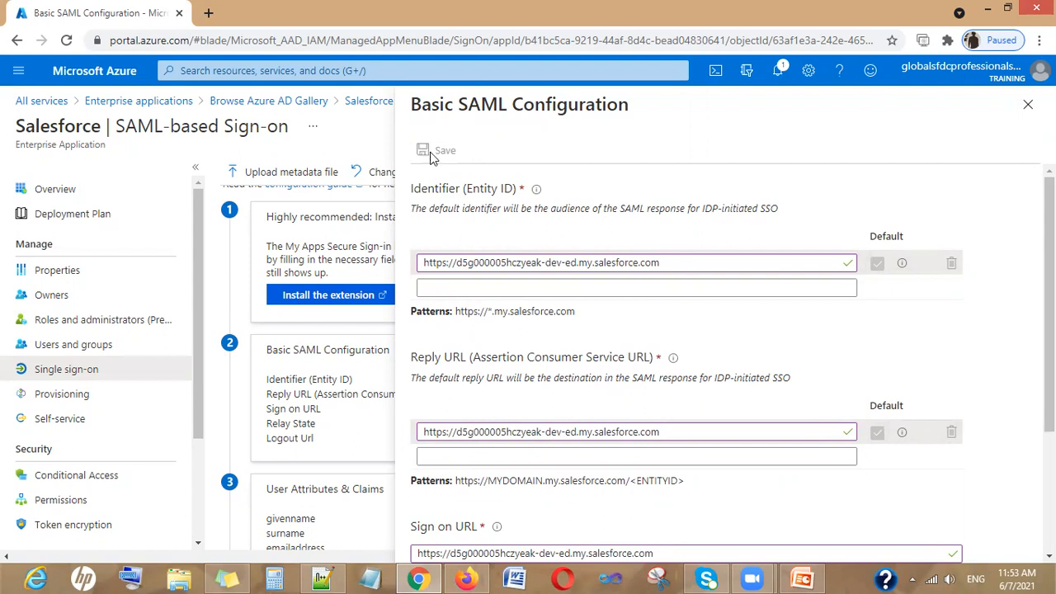
scroll(576, 234, down, 1)
scroll(576, 235, down, 1)
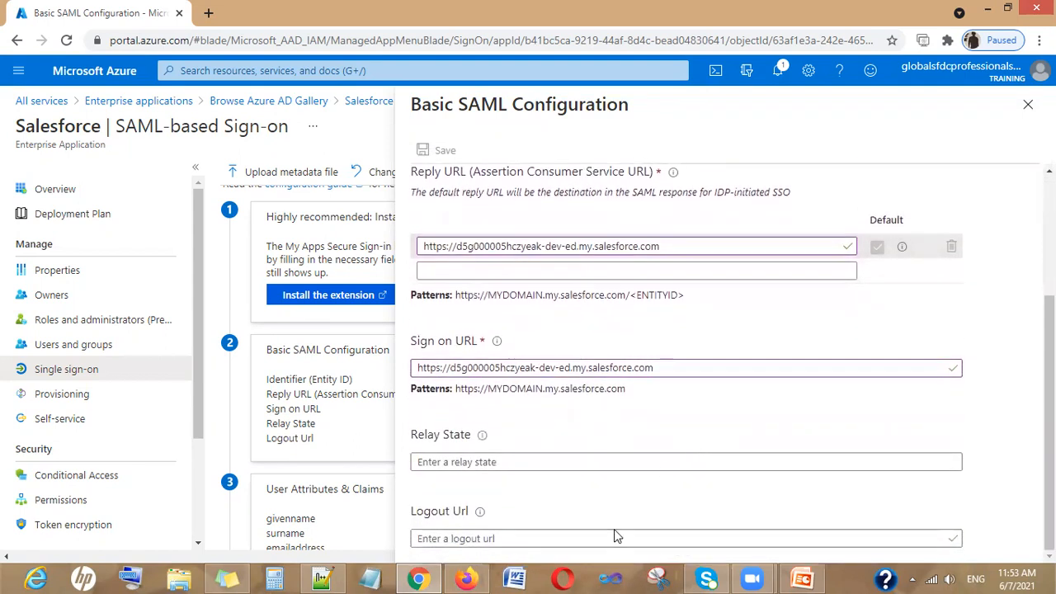
Check the Logout and Sign on URL fields, then close the panel discarding unsaved edits
click(941, 541)
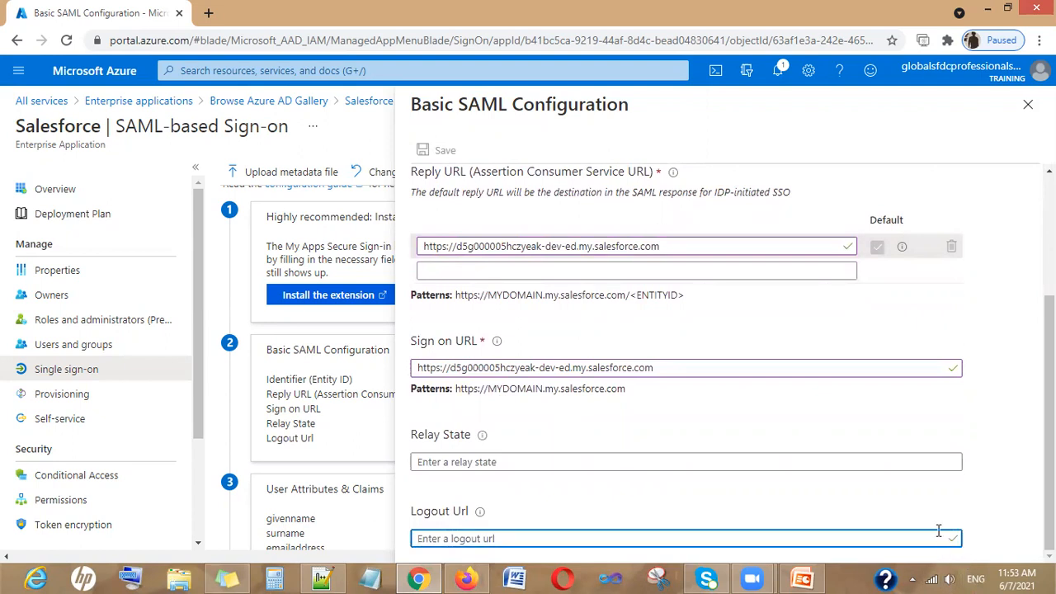
click(676, 370)
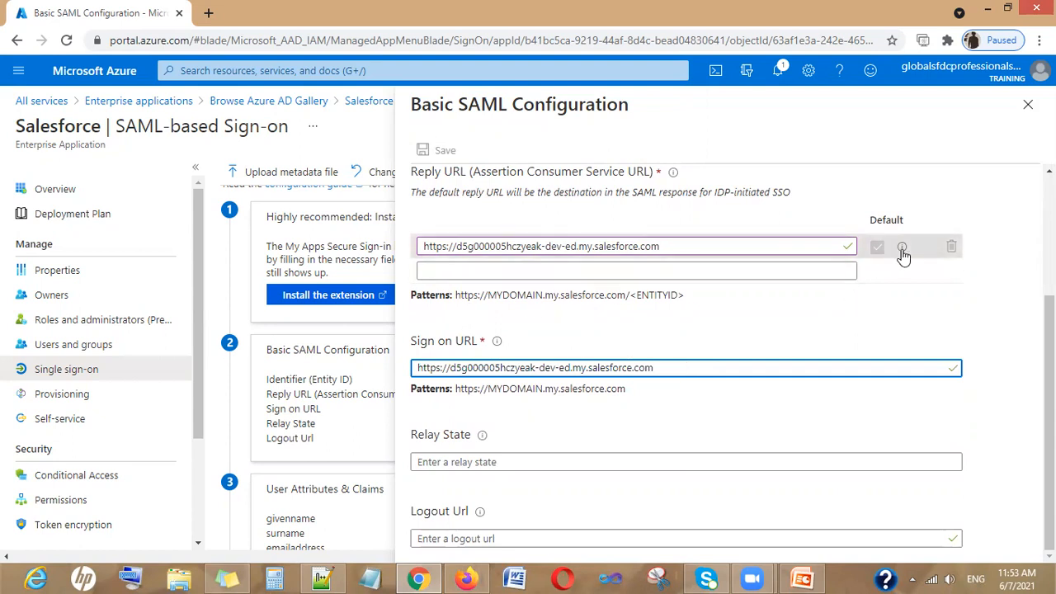
mouse_move(902, 251)
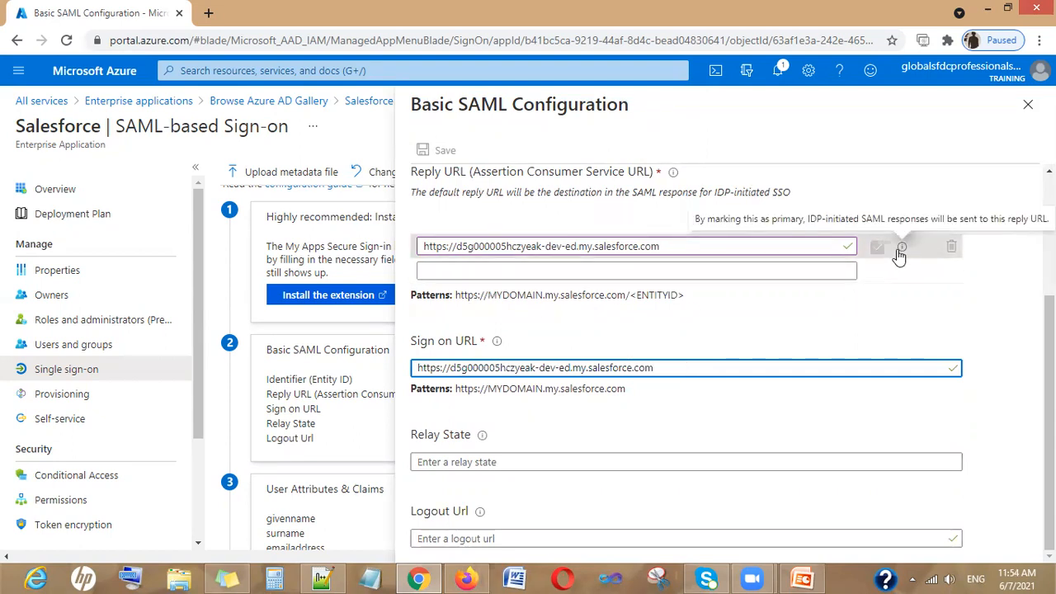
scroll(641, 293, up, 2)
scroll(646, 295, up, 1)
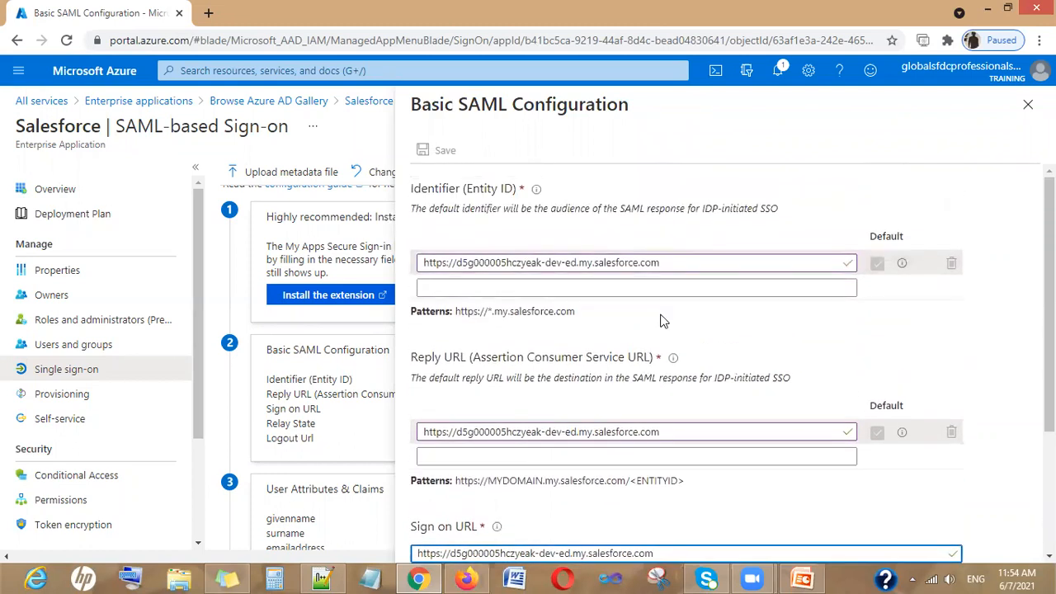
scroll(662, 318, down, 3)
scroll(665, 499, up, 1)
mouse_move(673, 283)
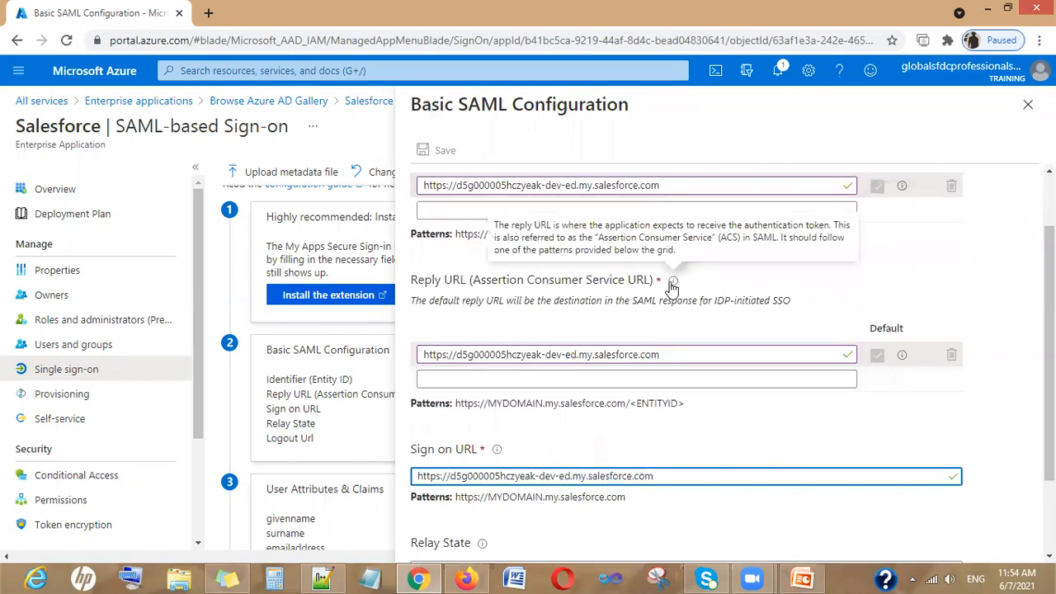
scroll(672, 285, up, 2)
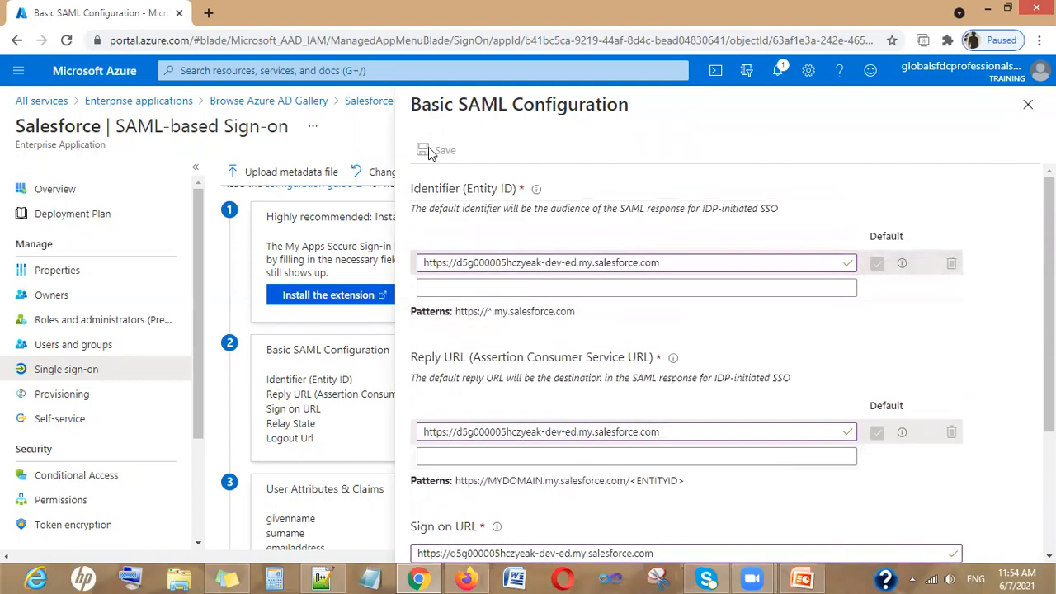
click(1028, 105)
click(608, 127)
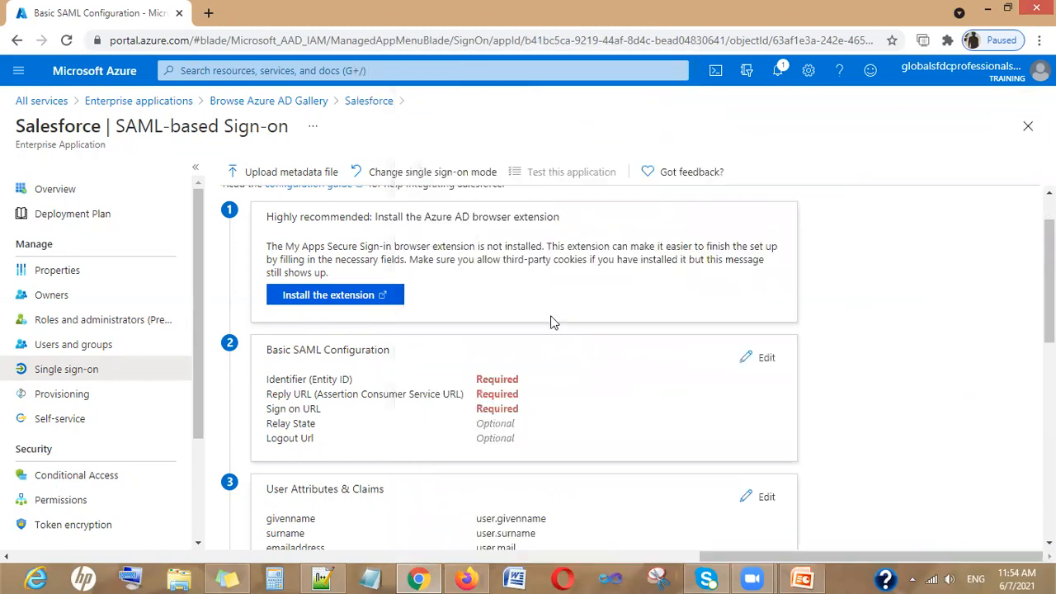
Replace the sample Identifier with the Salesforce org URL and paste it into Reply and Sign on URL
click(751, 358)
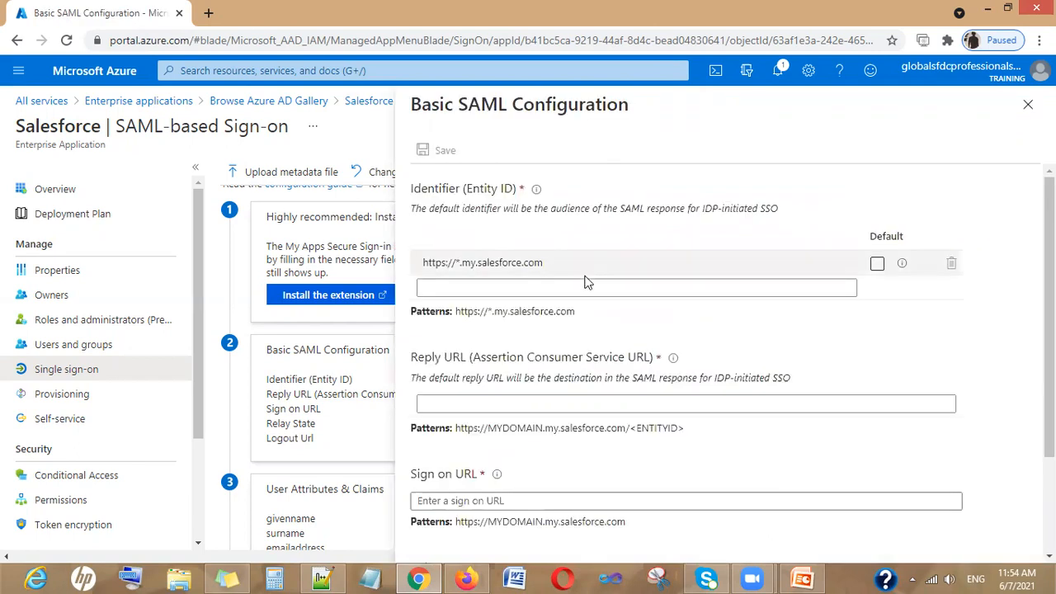
drag(707, 264, 368, 276)
text(https://d5g000005hczyeak-dev-ed.my.salesforce.com)
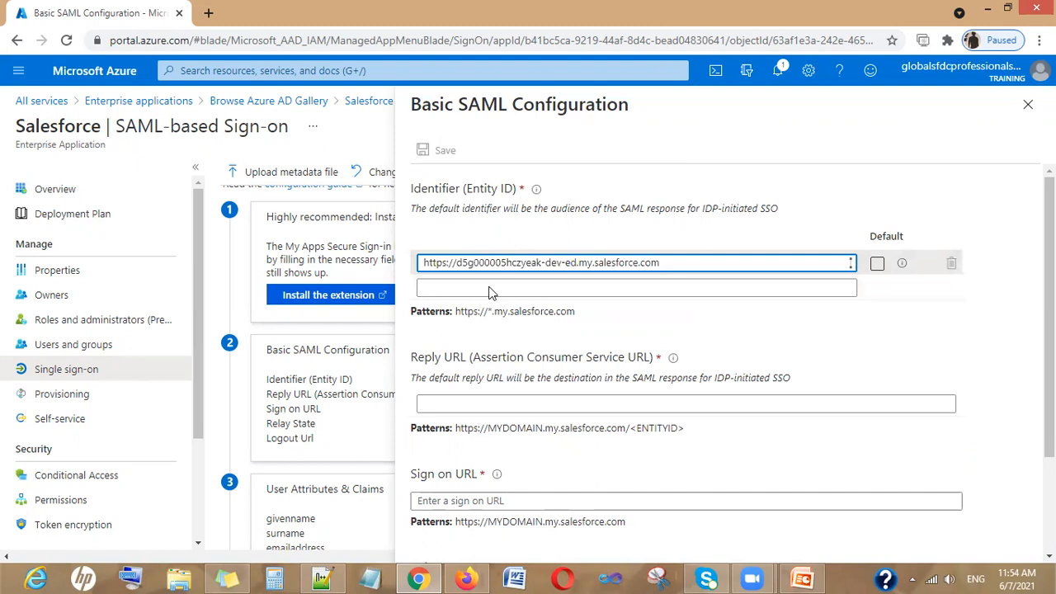
click(518, 401)
text(https://d5g000005hczyeak-dev-ed.my.salesforce.com)
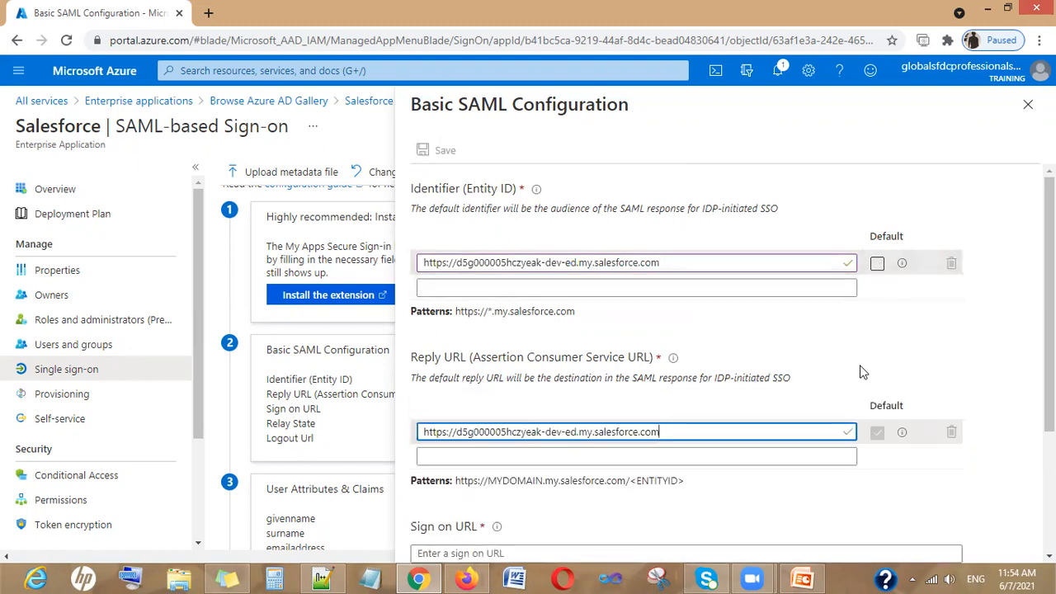
scroll(862, 373, down, 3)
click(542, 367)
text(https://d5g000005hczyeak-dev-ed.my.salesforce.com)
scroll(542, 367, up, 5)
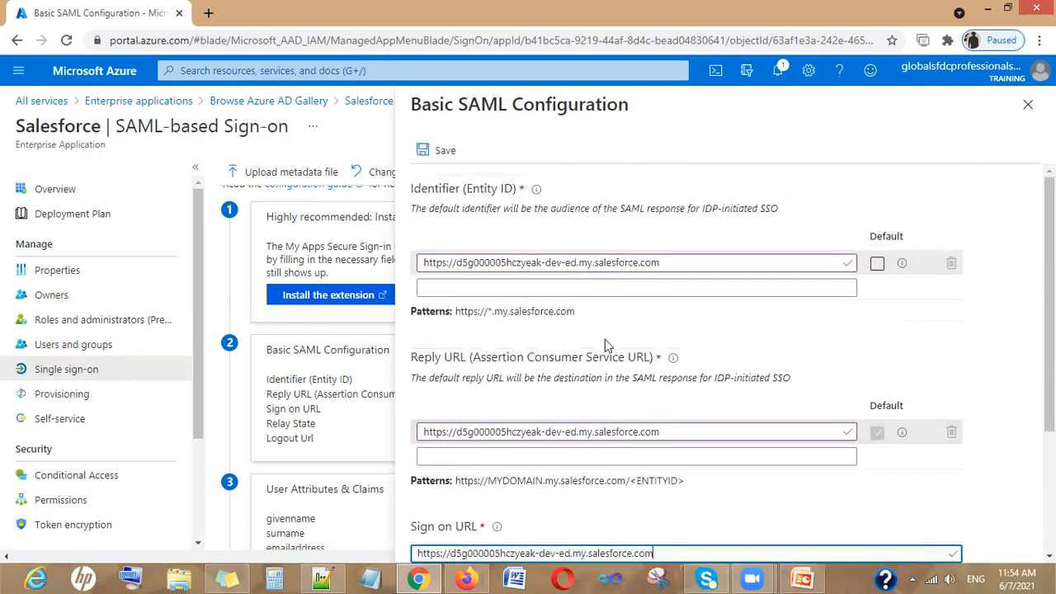
Mark the Identifier as default and save the Basic SAML Configuration
click(877, 262)
click(424, 149)
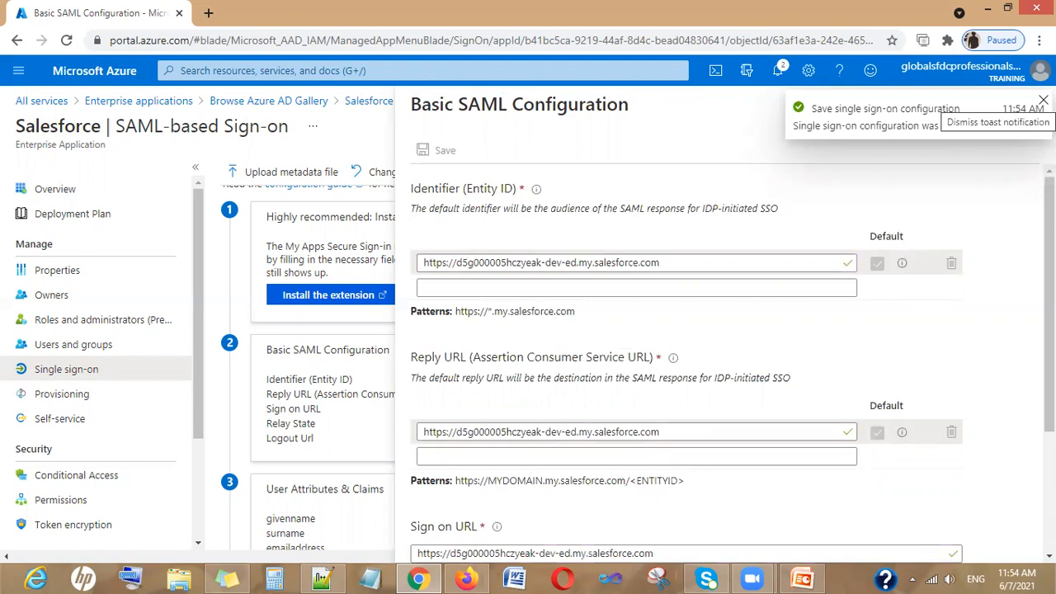
click(1043, 100)
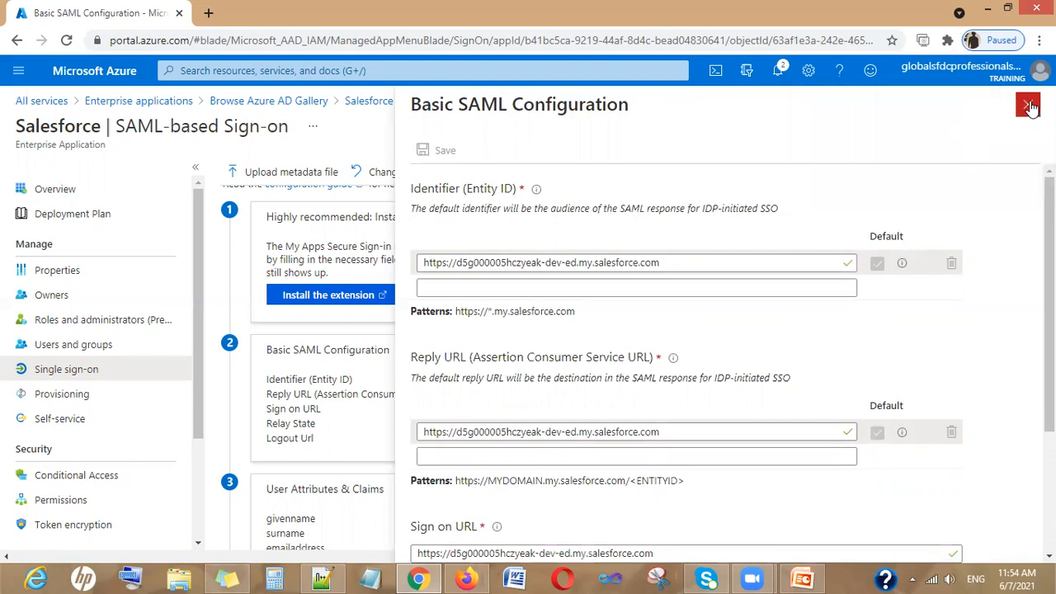
Reopen Basic SAML Configuration, paste the Salesforce org URL into Reply URL, save and close
click(1028, 106)
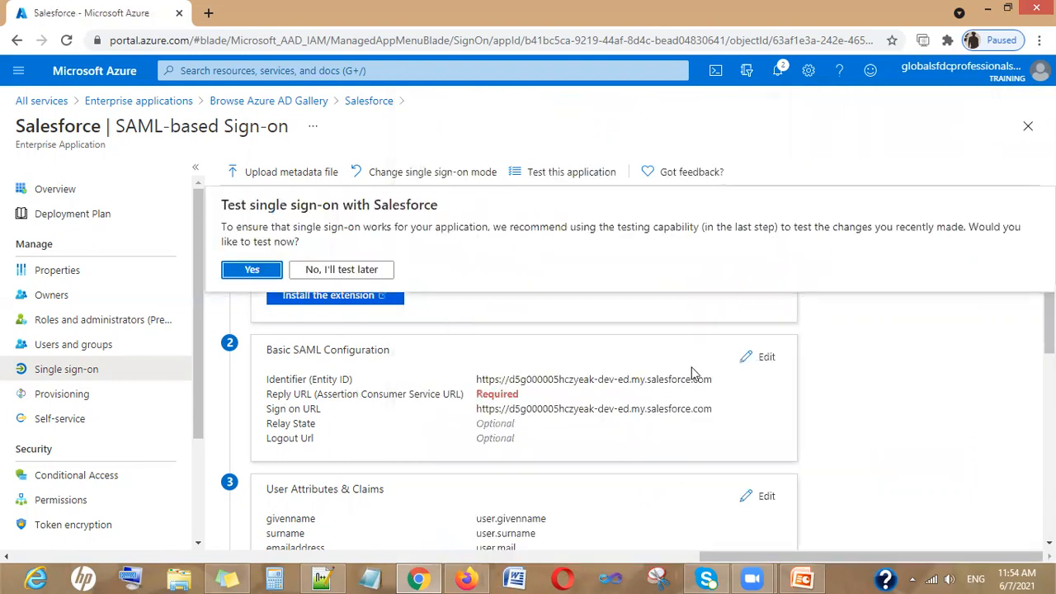
scroll(576, 394, up, 1)
scroll(576, 395, down, 1)
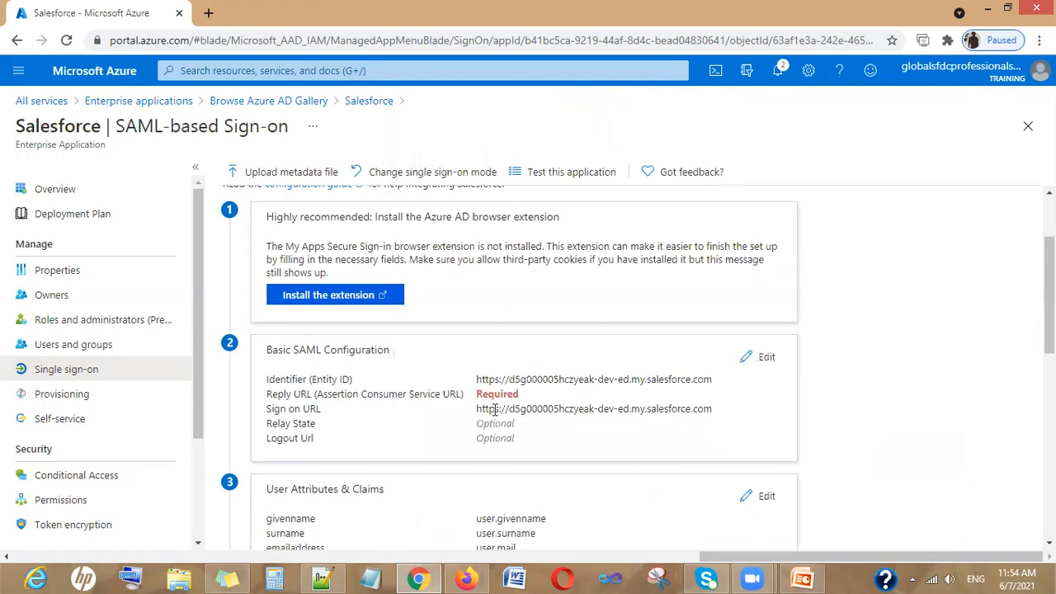
click(748, 358)
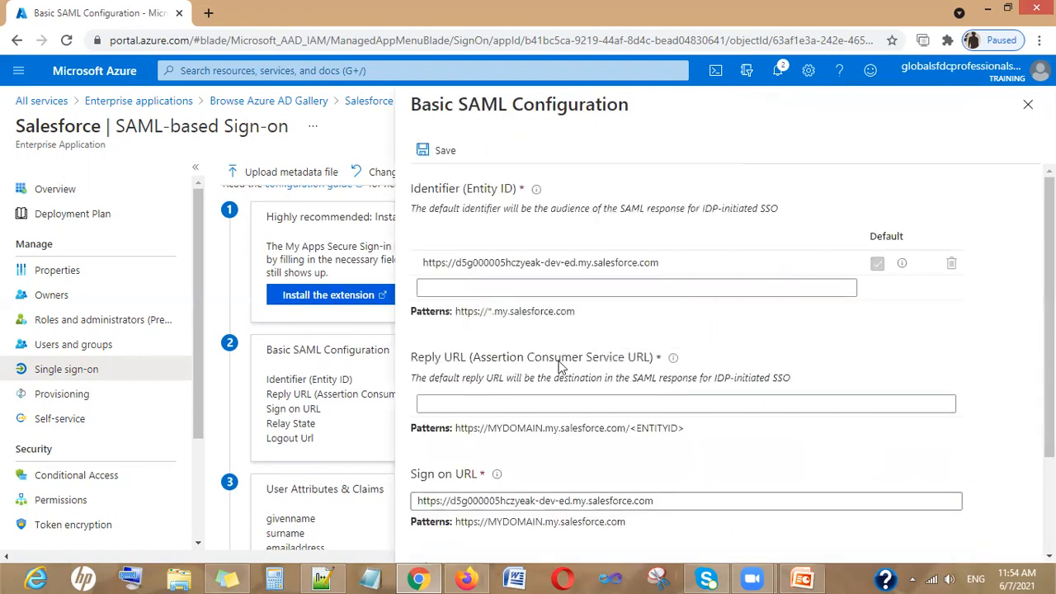
click(499, 402)
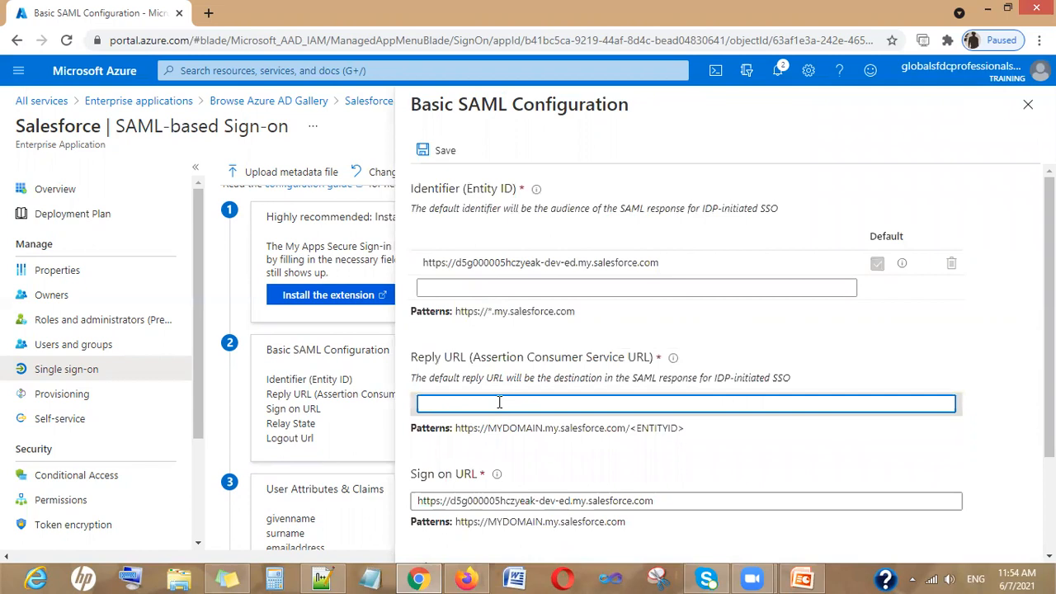
text(https://d5g000005hczyeak-dev-ed.my.salesforce.com)
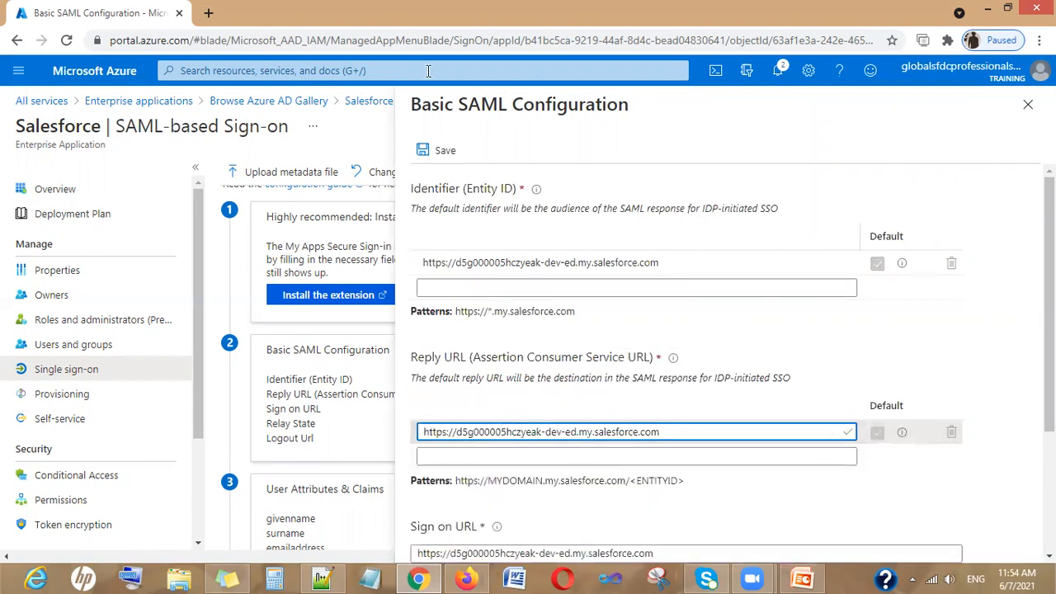
click(438, 156)
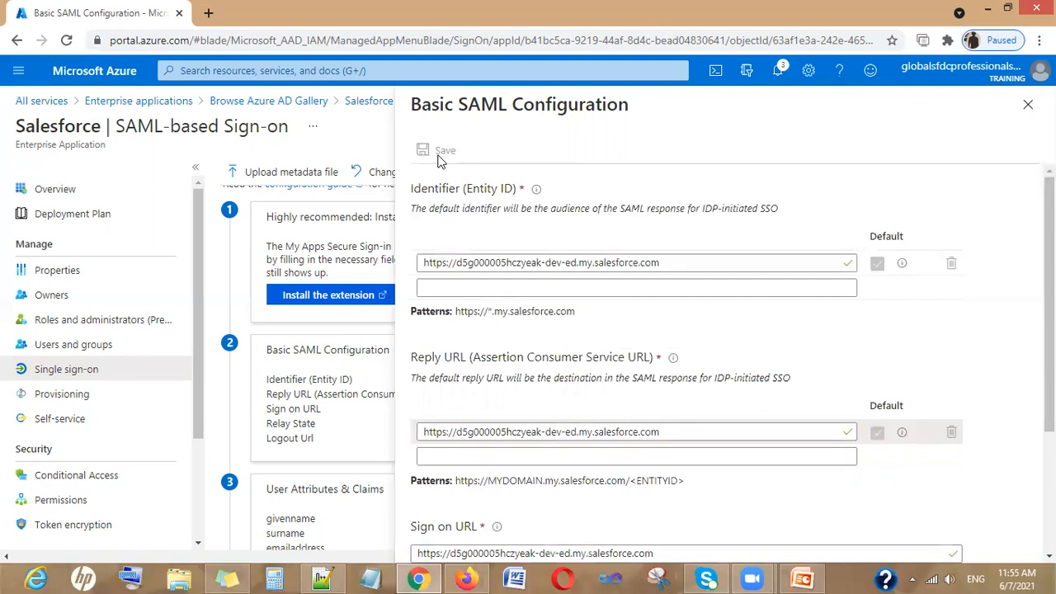
click(1027, 105)
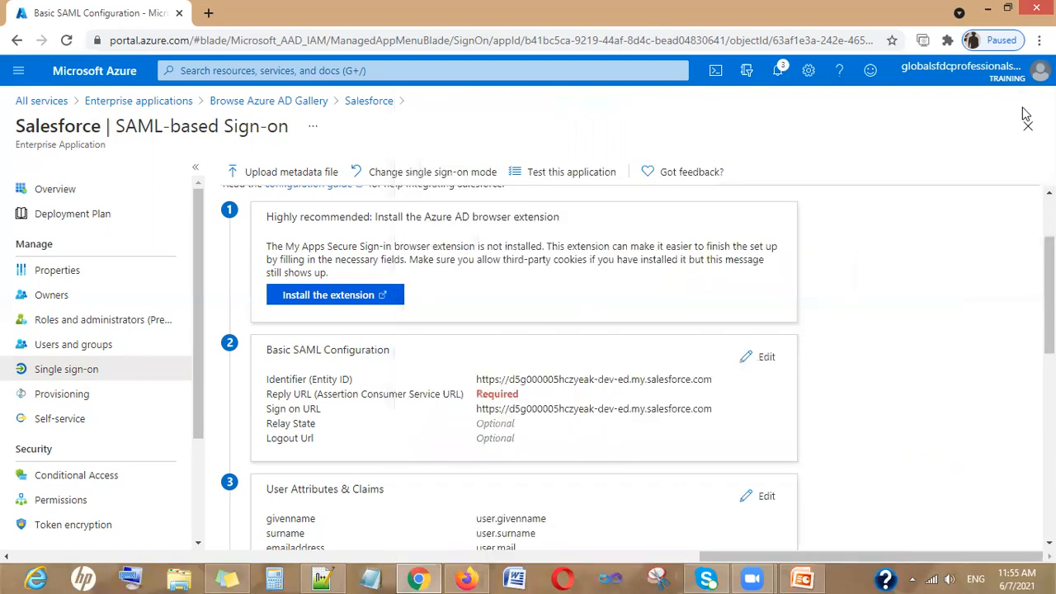
Open User Attributes & Claims, where Name ID maps to user.userprincipalname
scroll(466, 316, down, 2)
scroll(478, 346, up, 1)
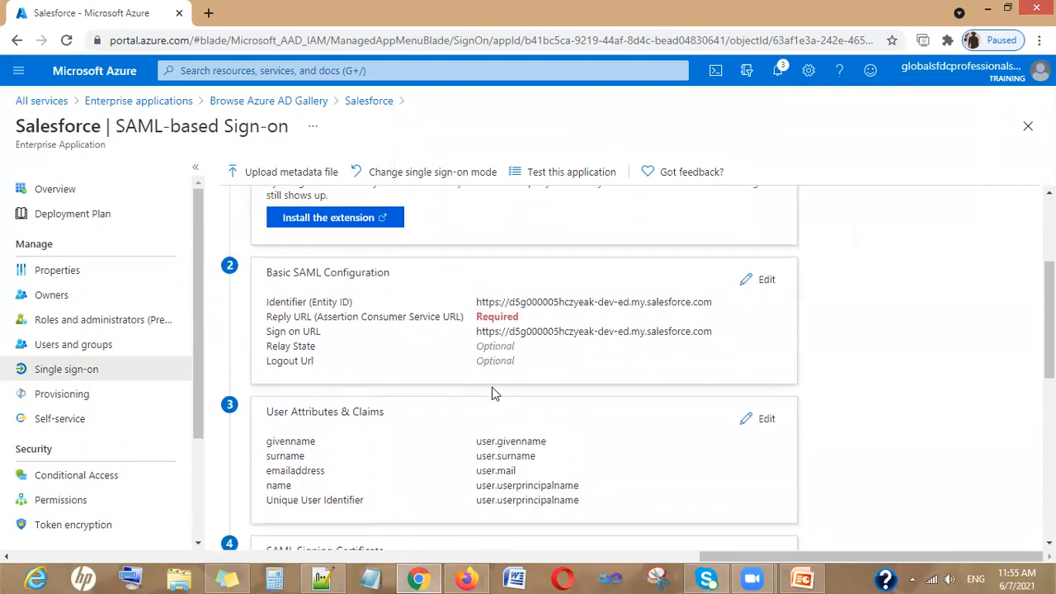
scroll(492, 388, down, 1)
click(763, 345)
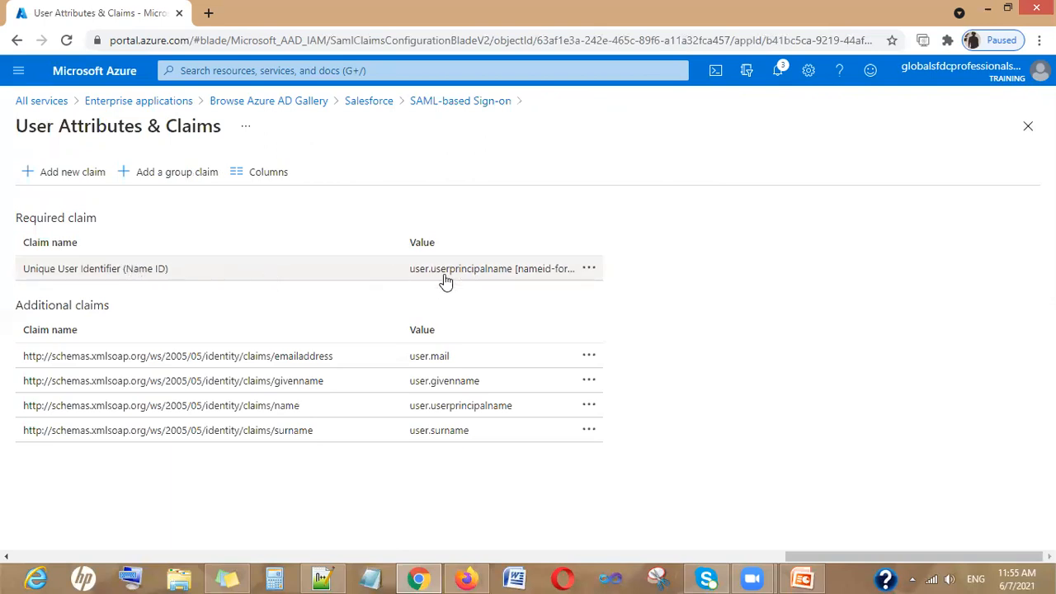
Set the Name ID claim's source attribute to user.mail, not the quoted constant, and save
click(512, 277)
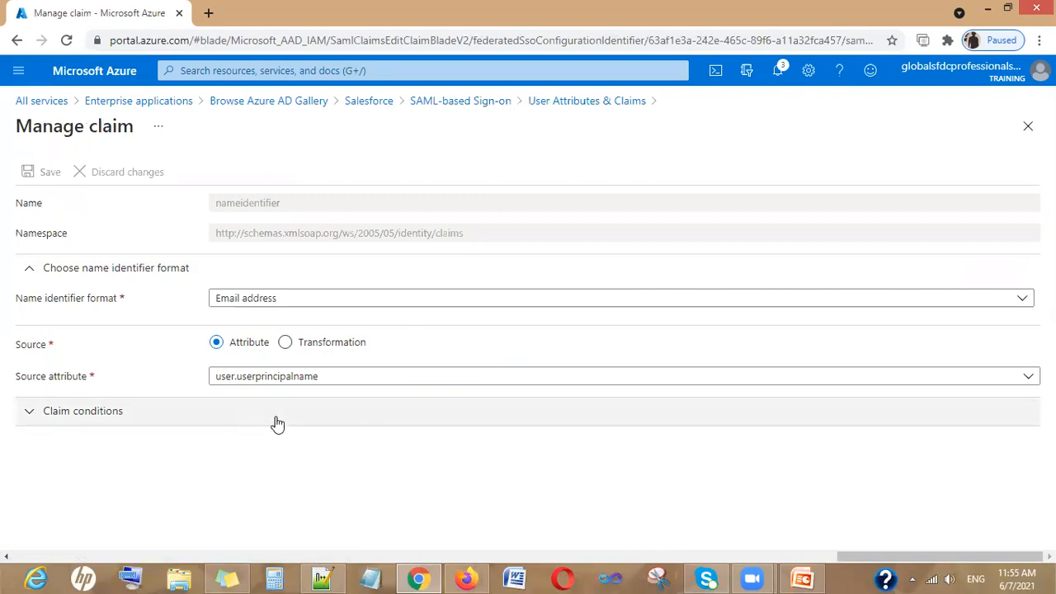
key(alt+Left)
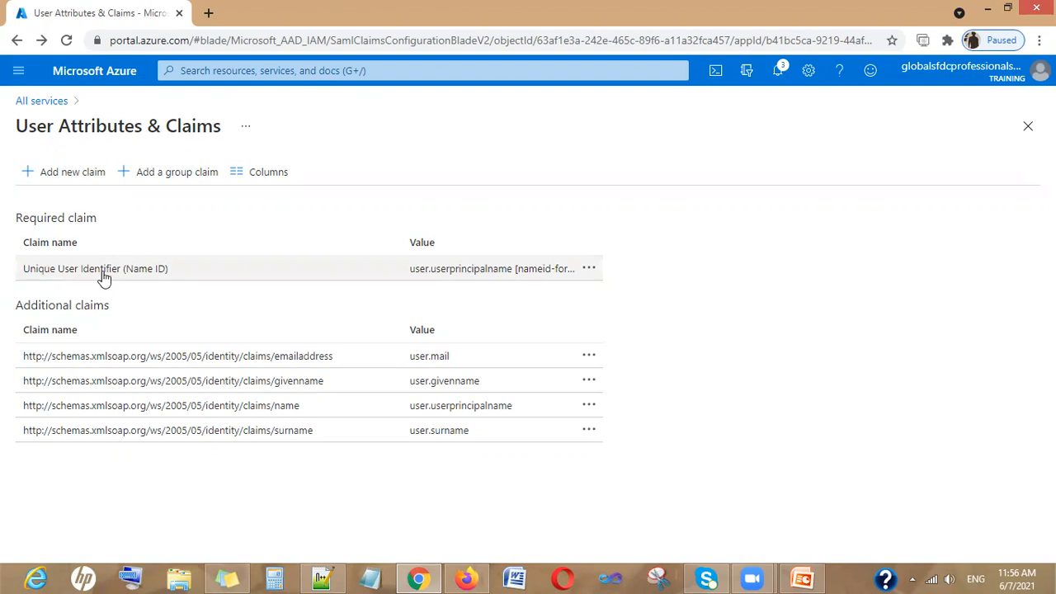
click(445, 274)
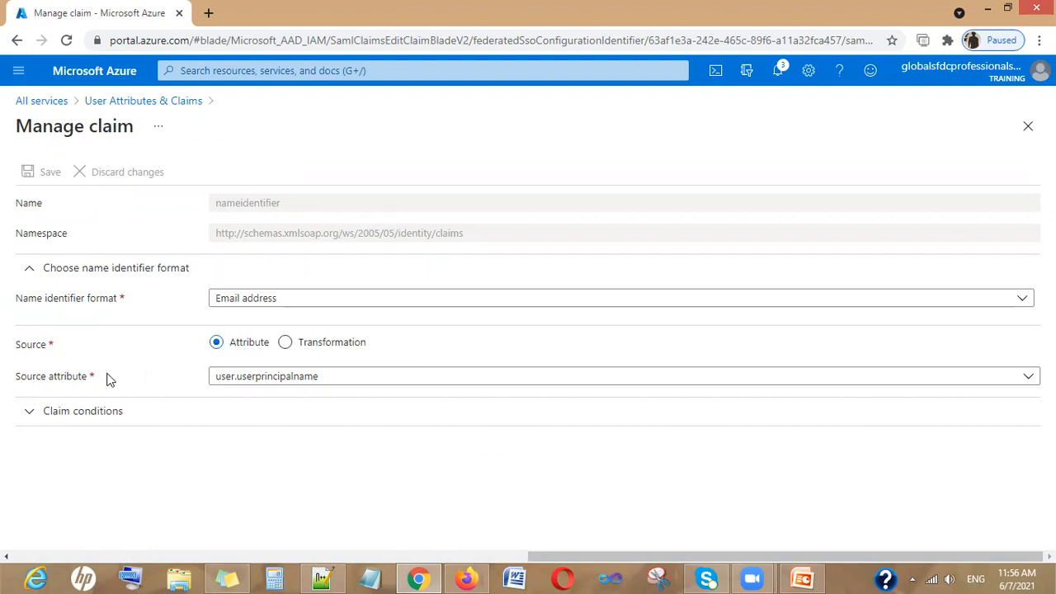
click(283, 379)
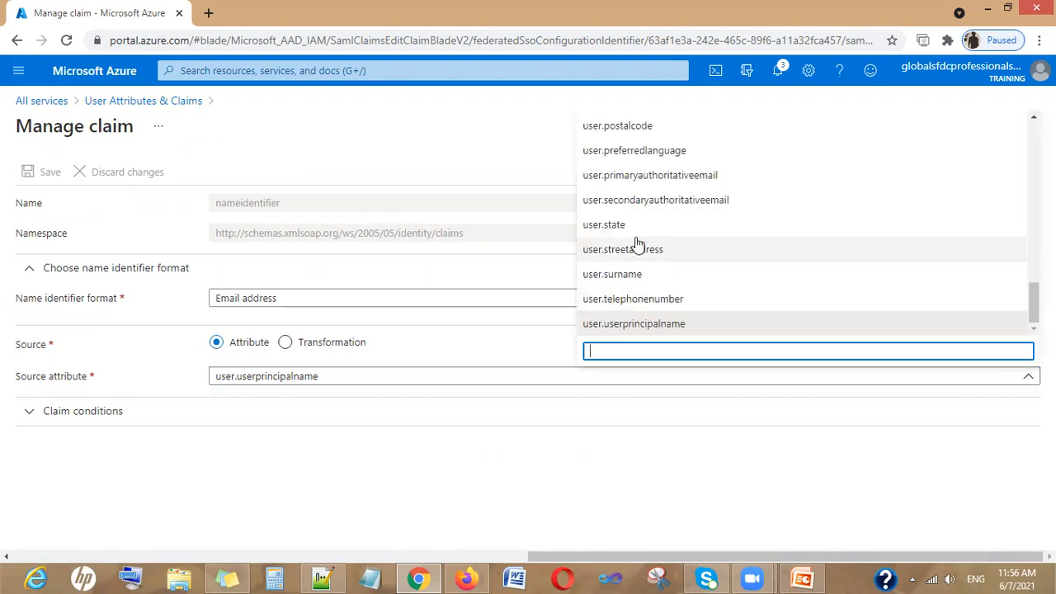
drag(1034, 303, 1034, 290)
click(901, 351)
text(user)
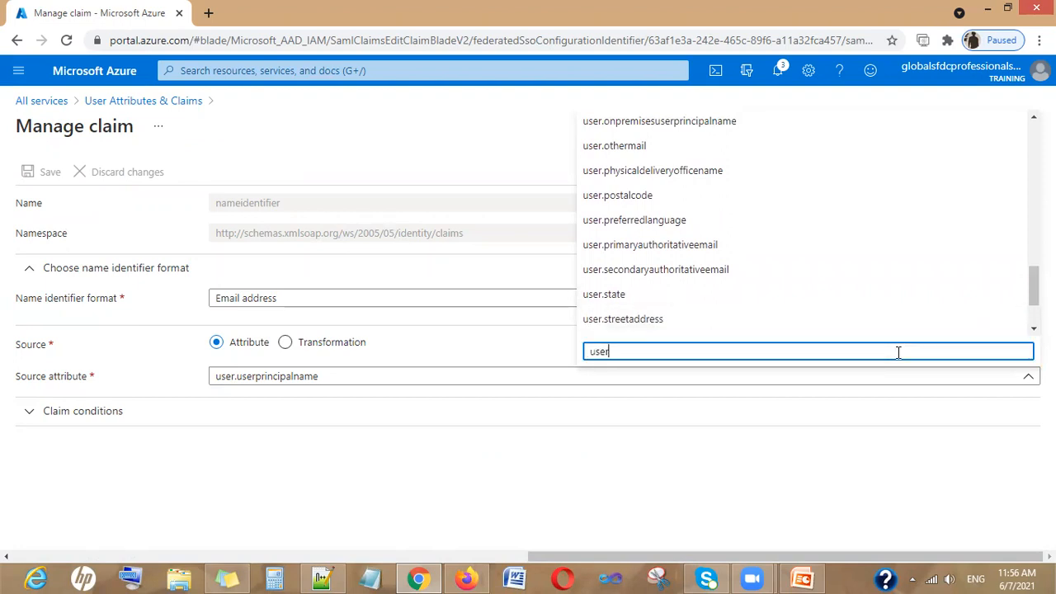
text(.mail)
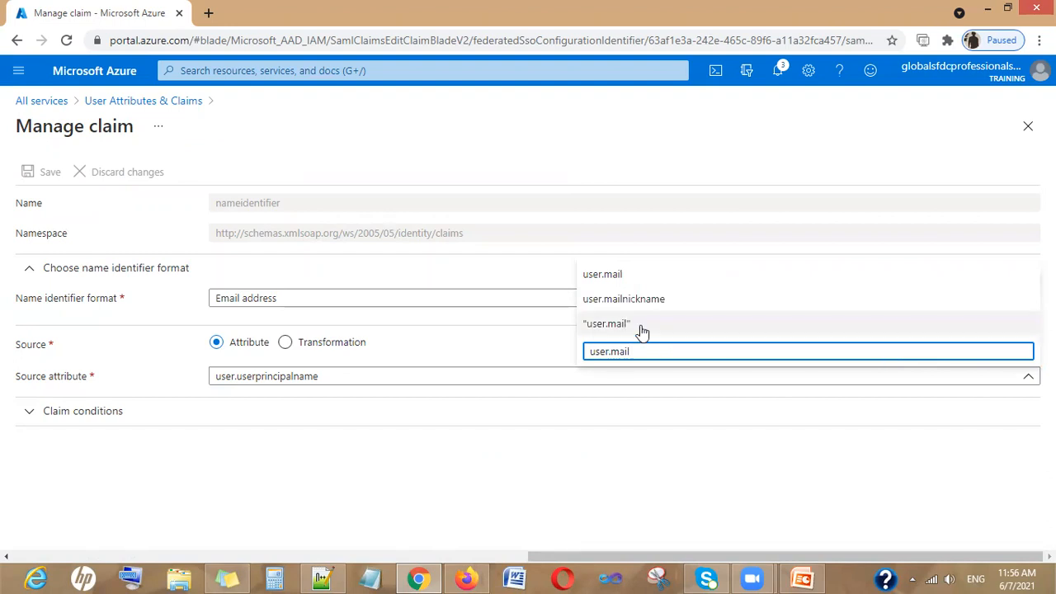
click(640, 325)
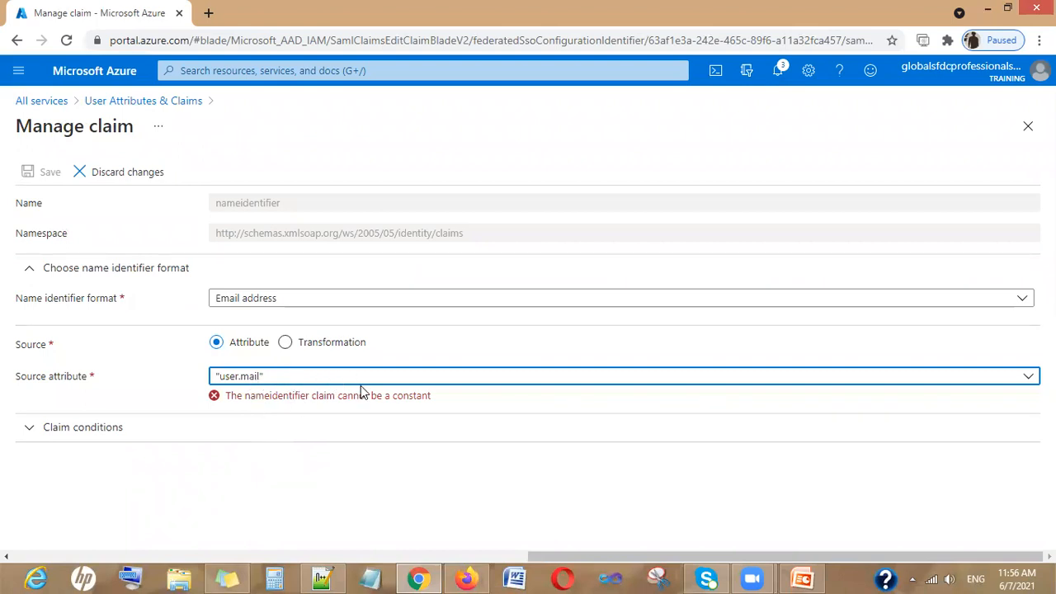
click(420, 379)
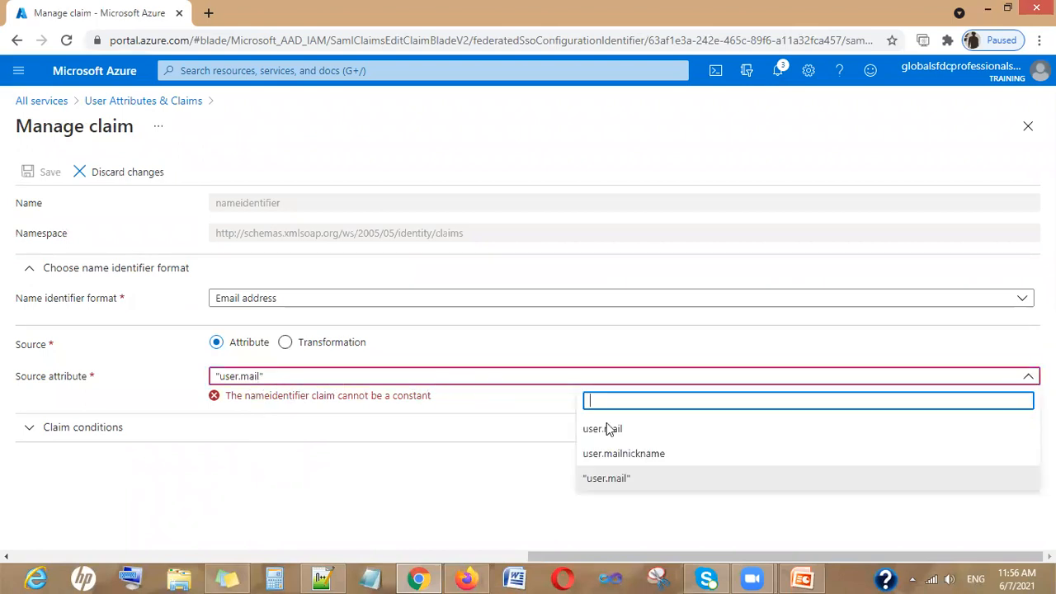
click(635, 429)
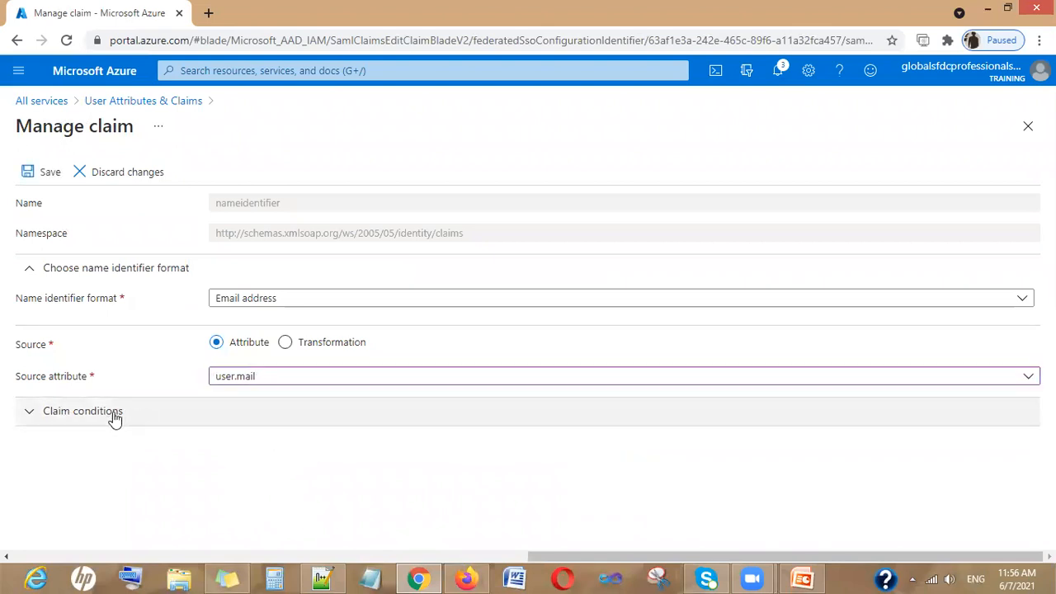
click(32, 173)
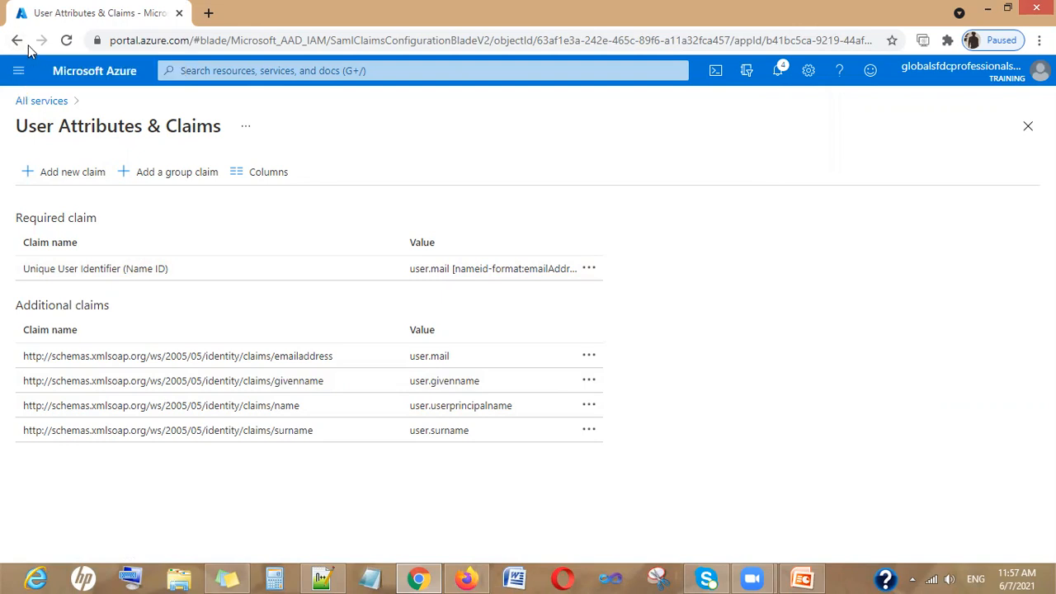
Find Enterprise applications through All services and open the Salesforce application
click(57, 104)
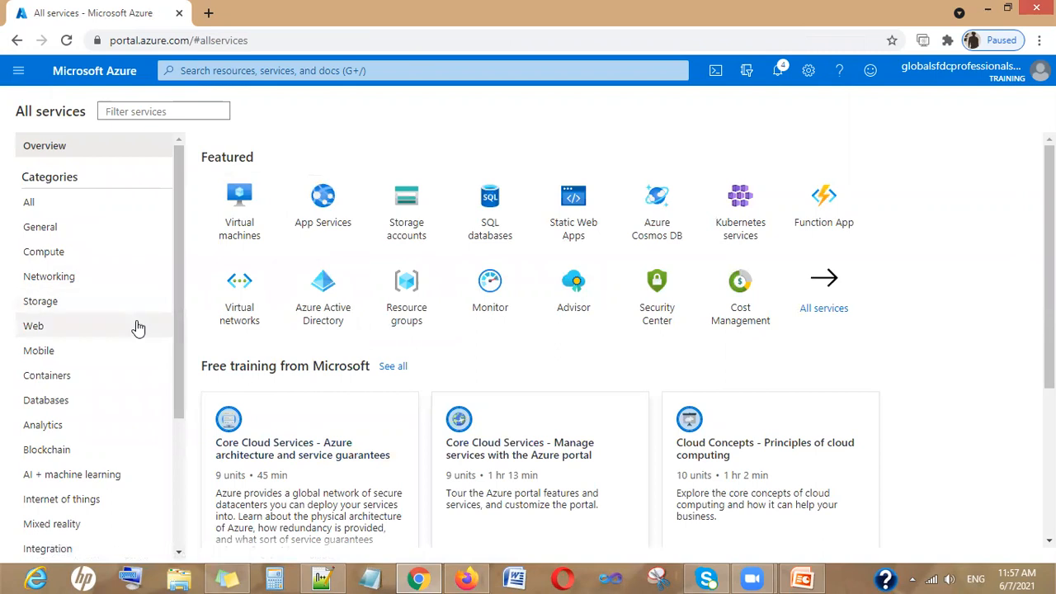
click(188, 111)
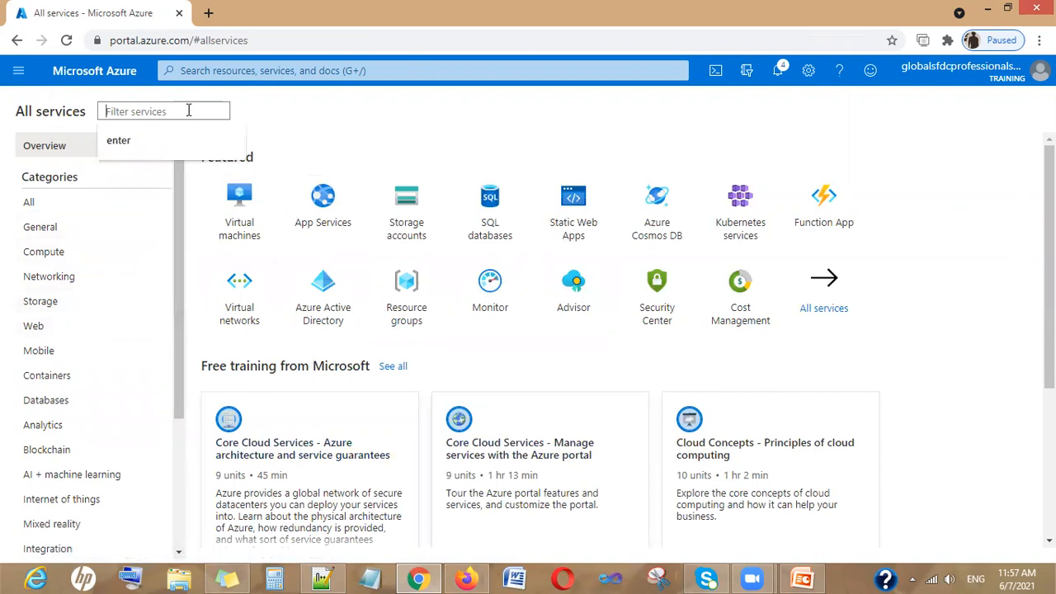
click(134, 145)
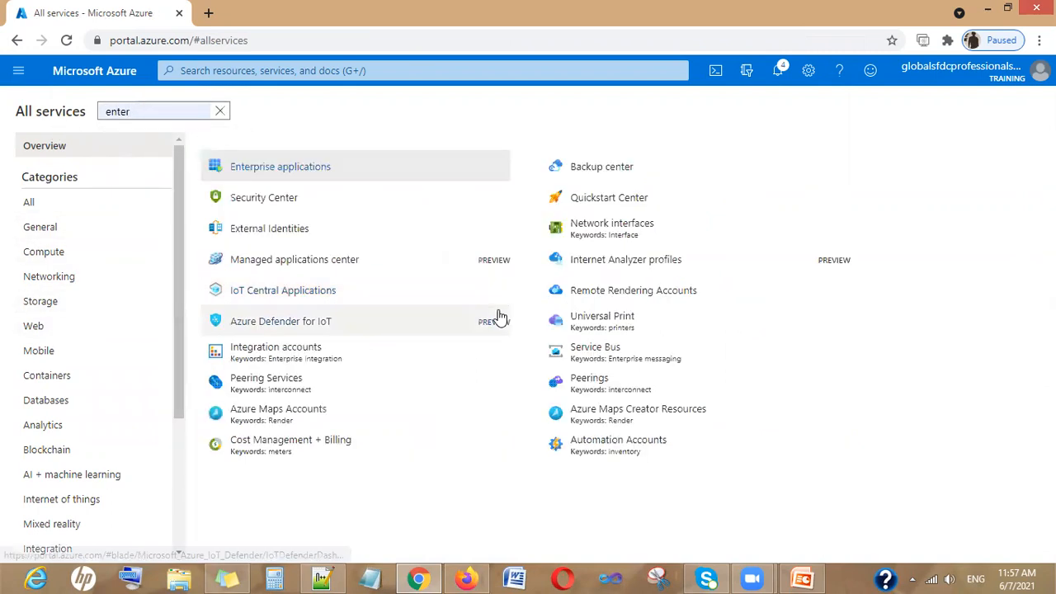
click(284, 170)
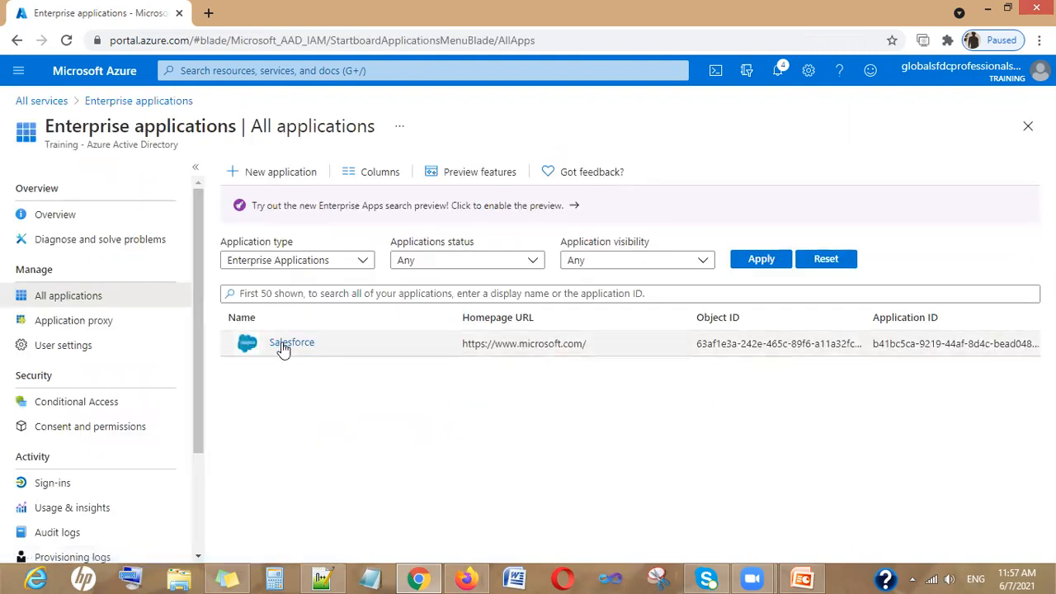
click(285, 343)
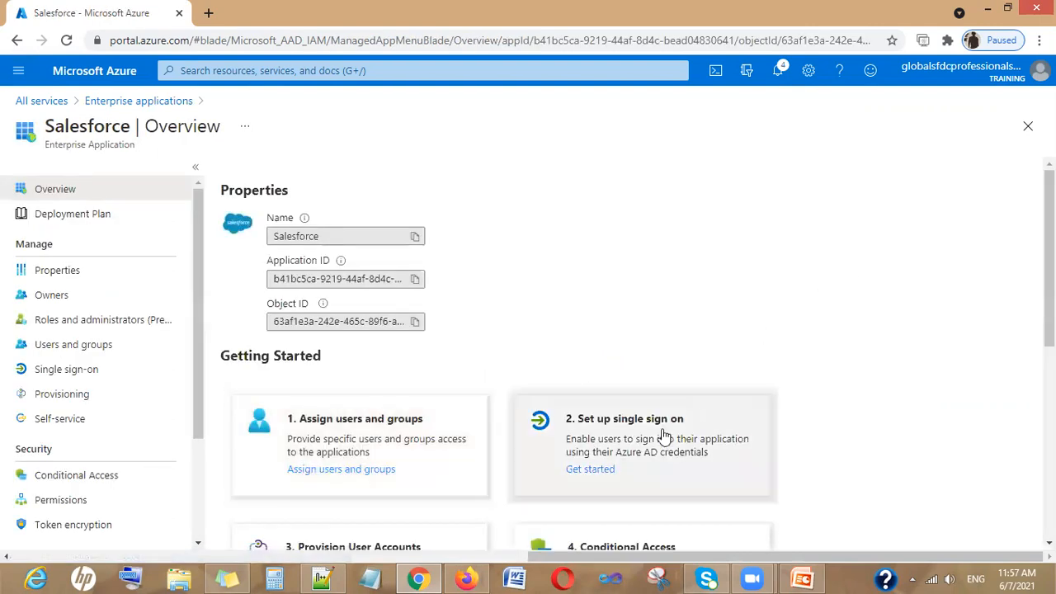
Start the Salesforce single sign-on setup from Get started
scroll(655, 412, down, 2)
scroll(655, 432, up, 1)
scroll(627, 371, down, 1)
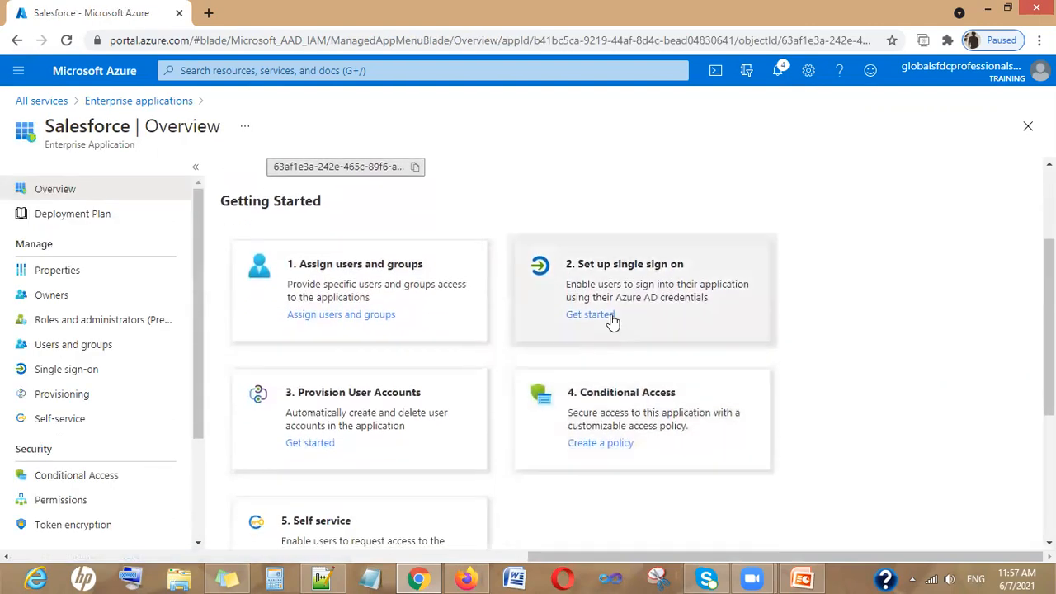
scroll(613, 330, up, 1)
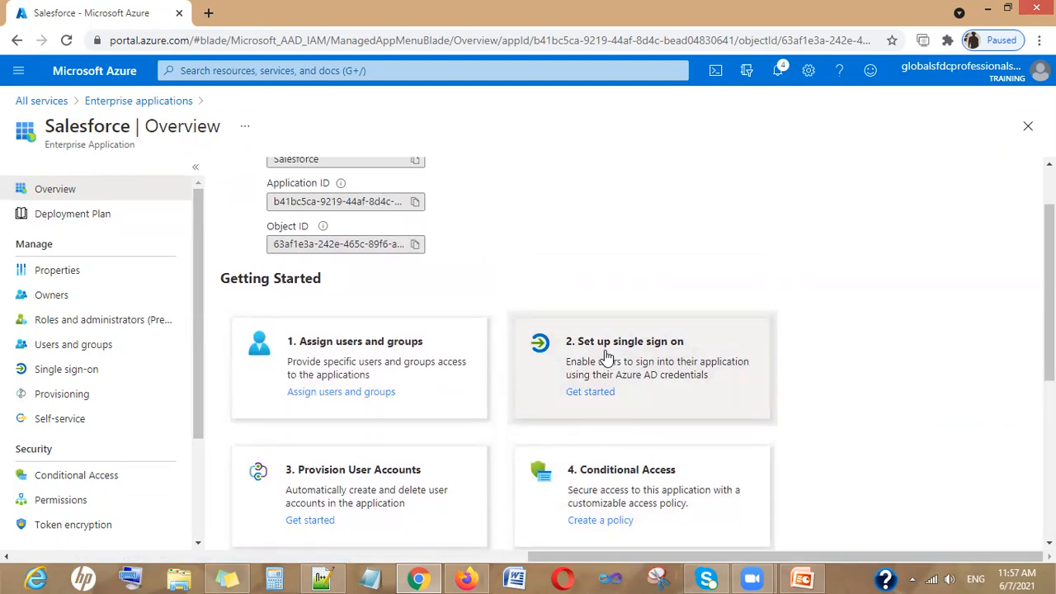
click(600, 393)
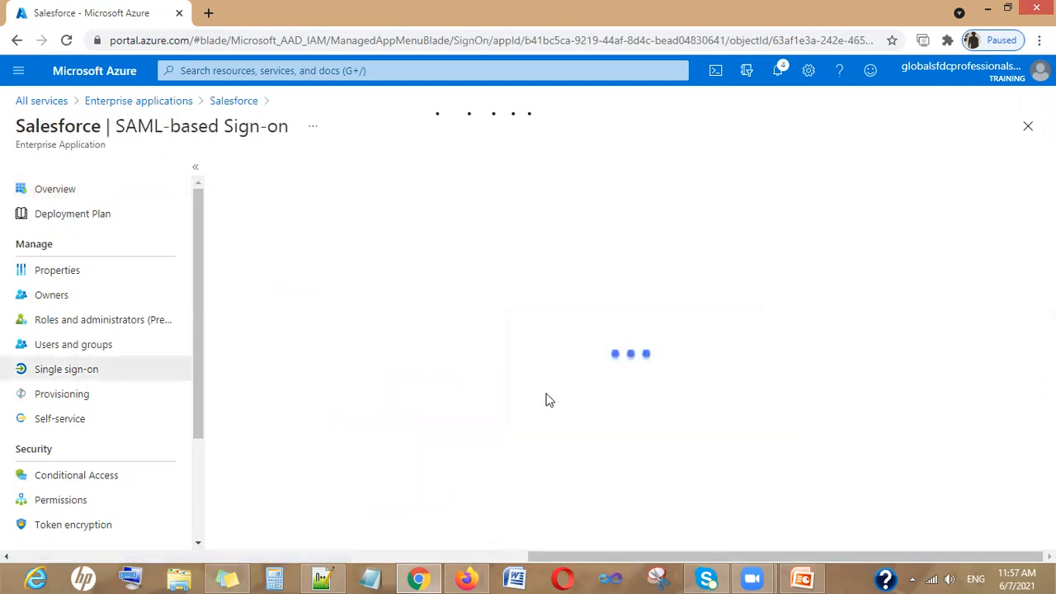
scroll(685, 415, down, 1)
scroll(629, 407, up, 1)
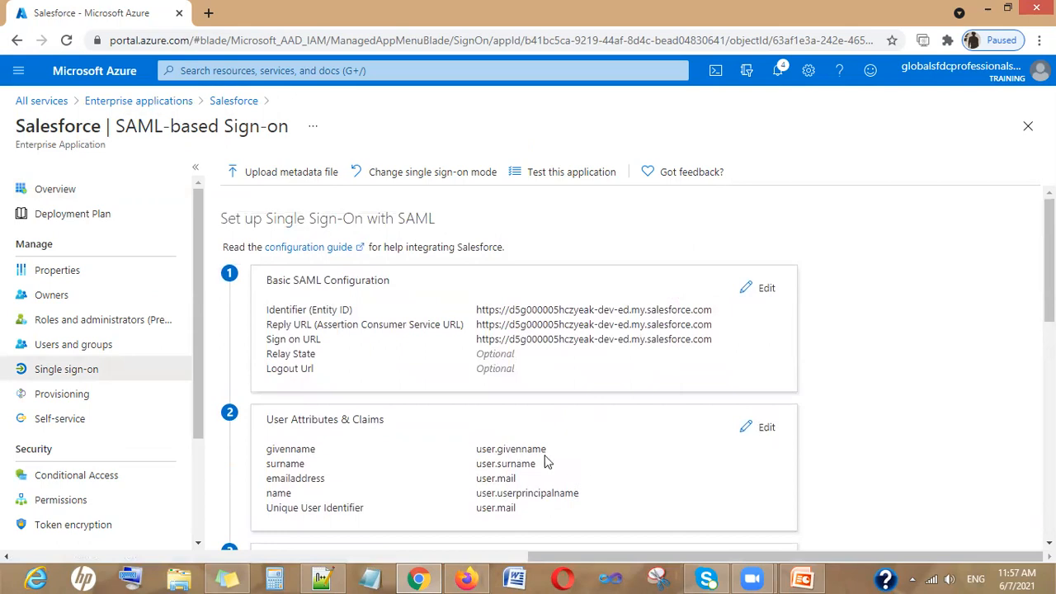
Verify the Name ID claim uses user.mail, return, and decline testing single sign-on for now
click(760, 428)
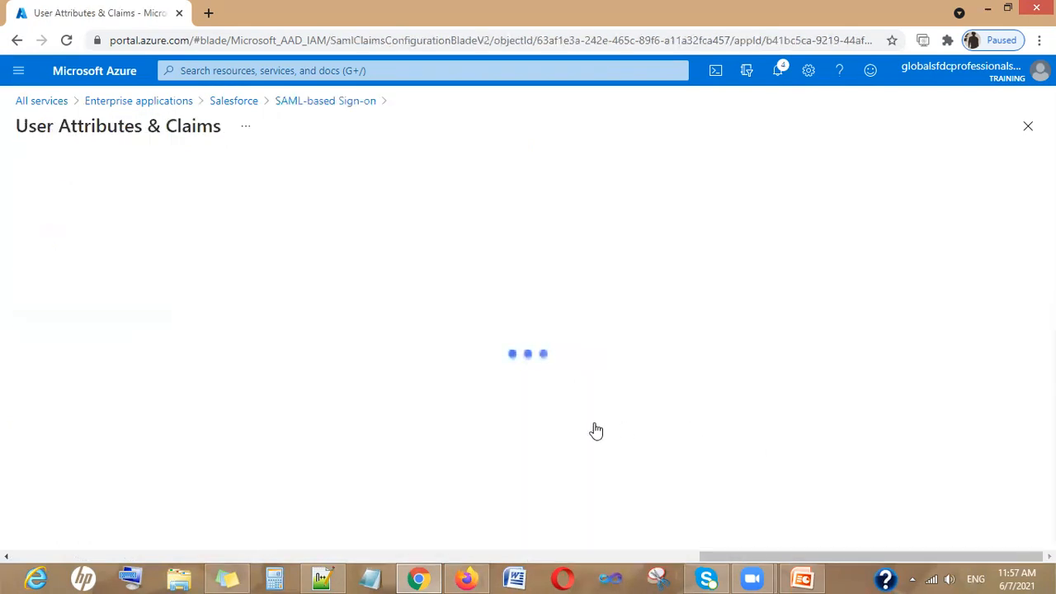
click(495, 270)
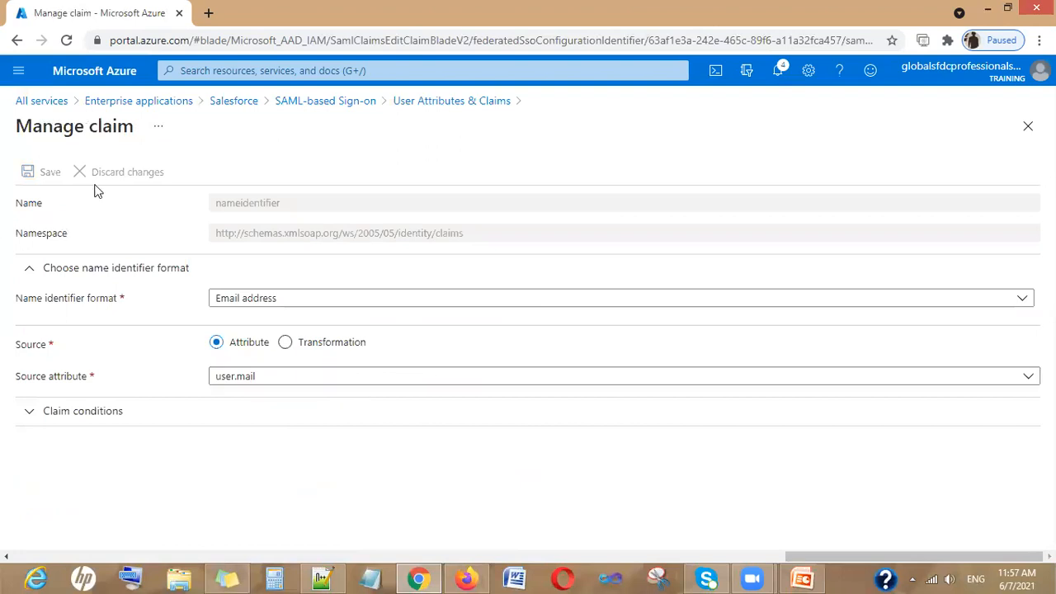
click(303, 102)
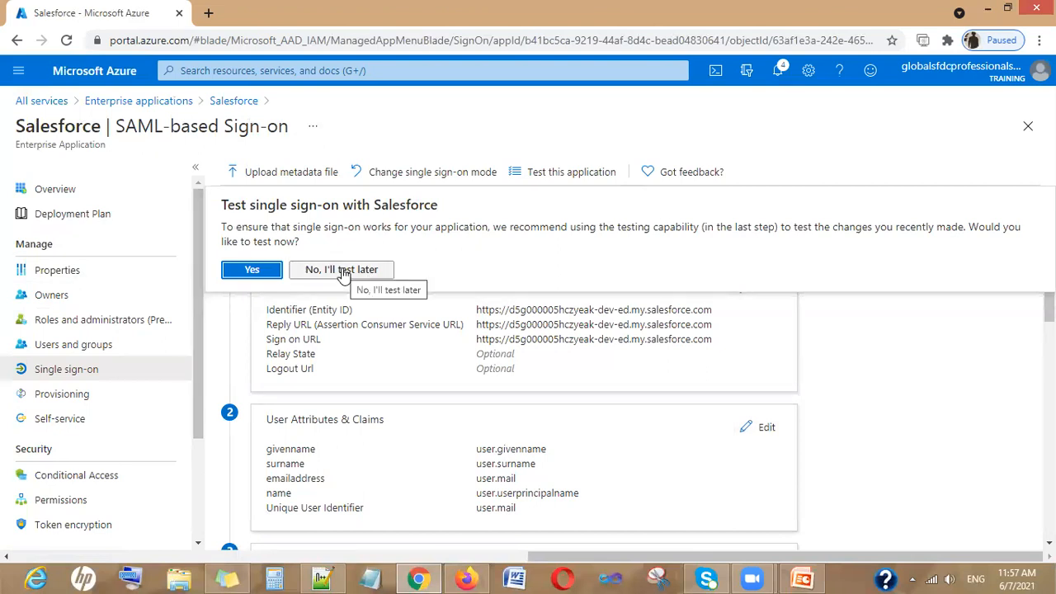
click(343, 272)
Download the Federation Metadata XML as Salesforce.xml from the SAML Signing Certificate section
scroll(820, 408, down, 3)
scroll(647, 402, down, 1)
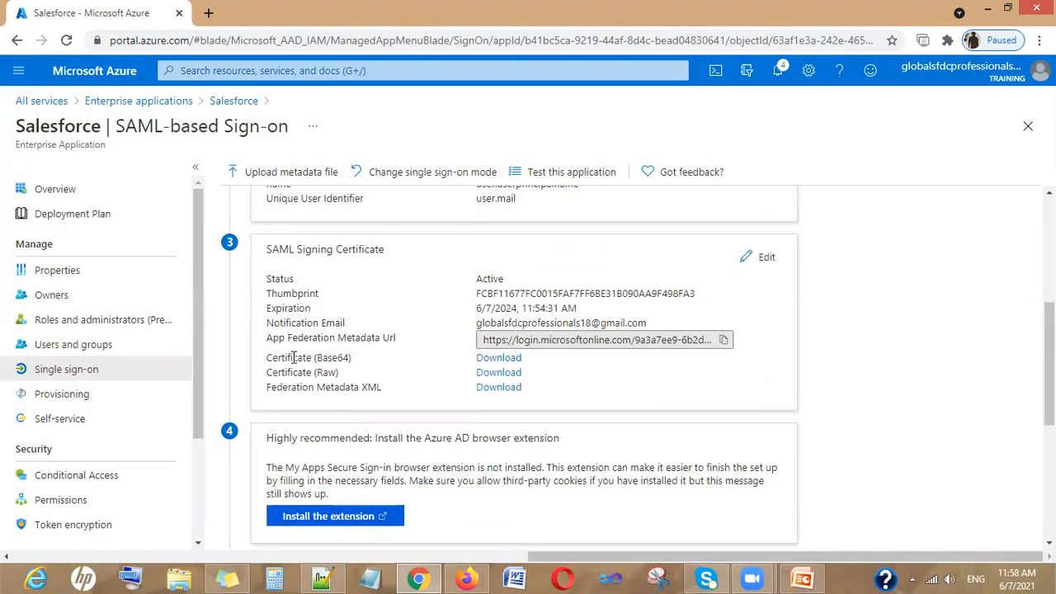
drag(300, 386, 399, 391)
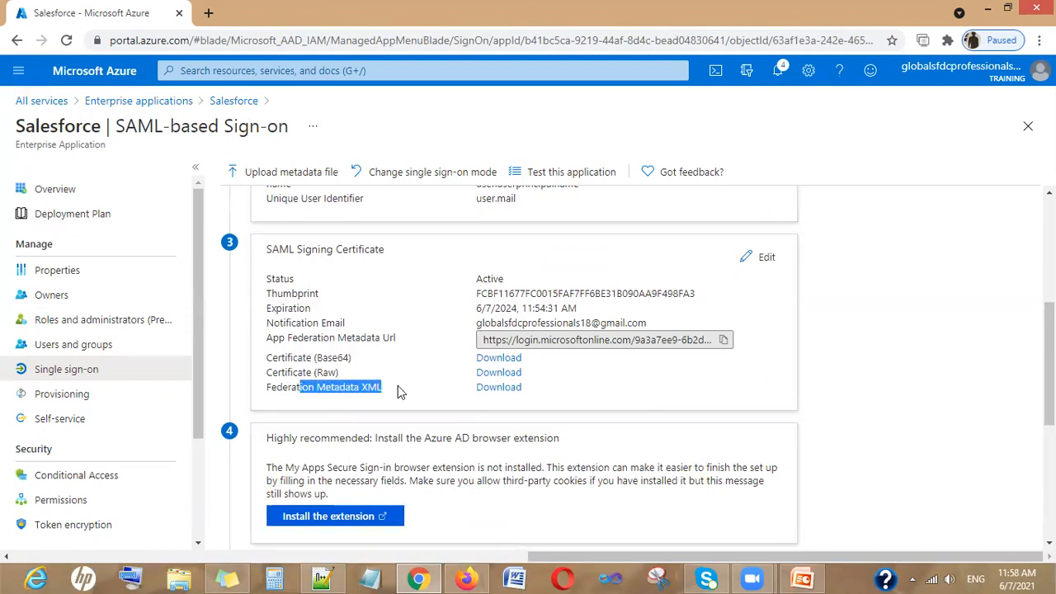
drag(282, 373, 347, 375)
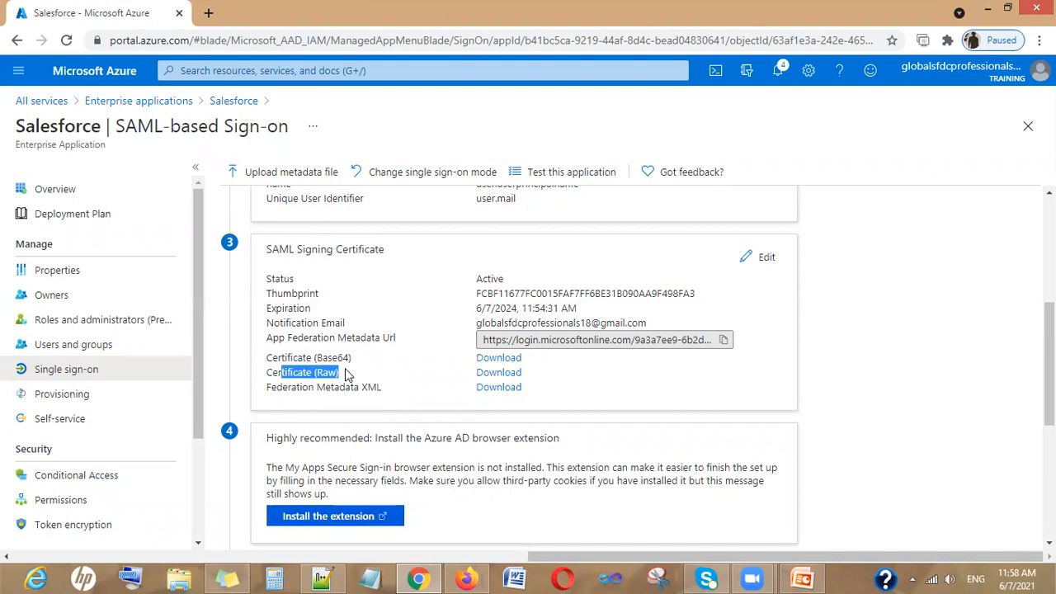
click(510, 391)
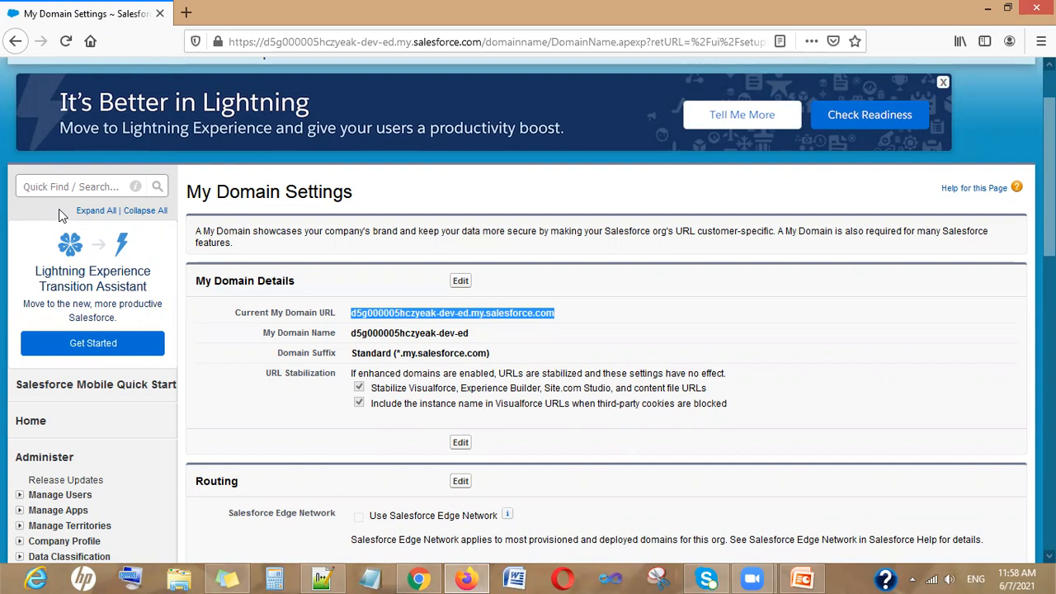
Filter the Salesforce Setup menu with 'sin' and open Single Sign-On Settings
click(72, 186)
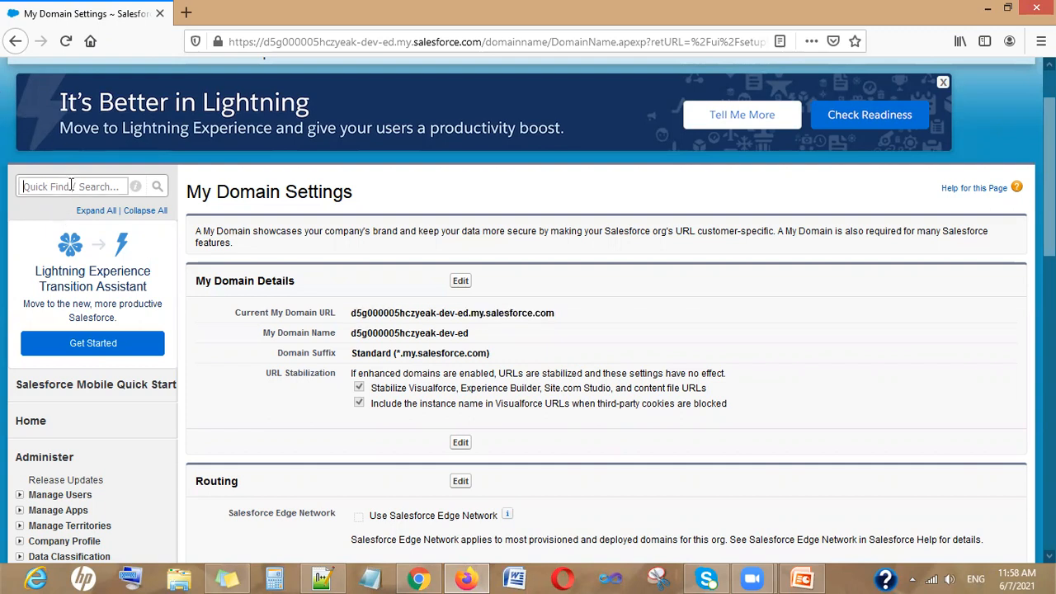
text(sin)
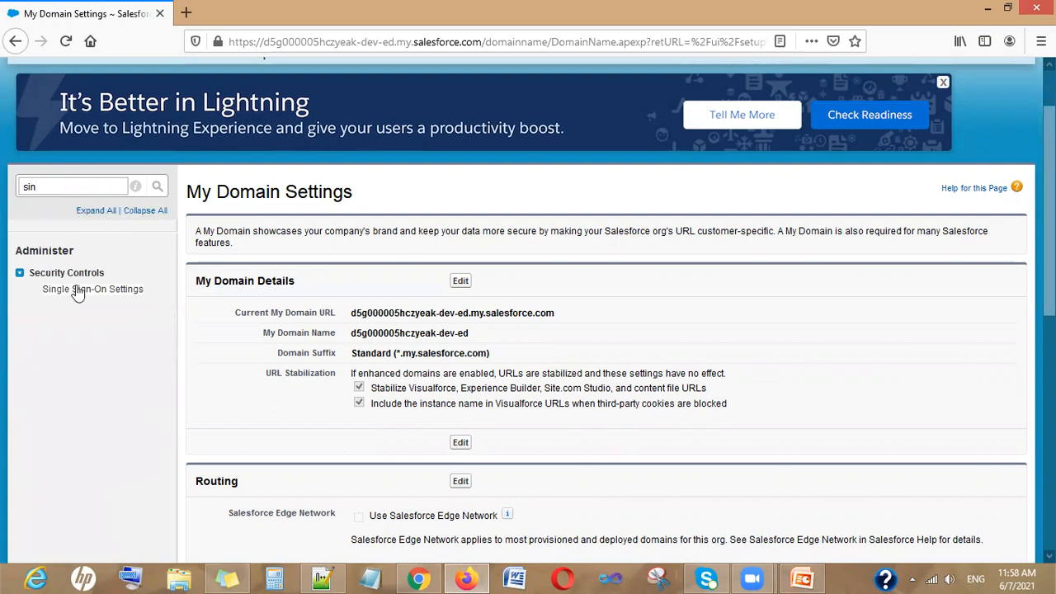
click(86, 291)
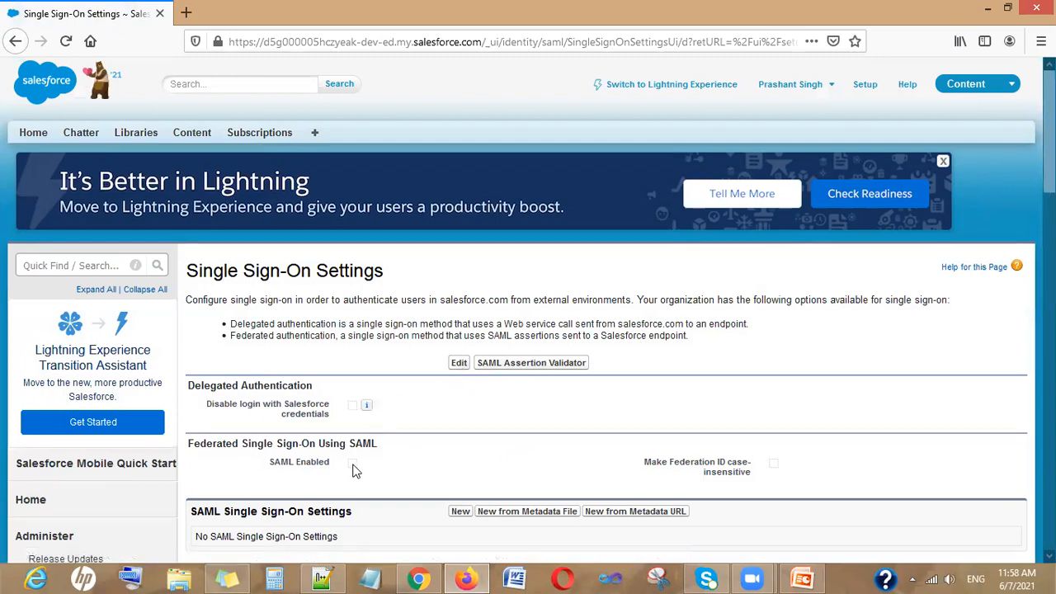
Enable SAML in Single Sign-On Settings, save, and start a configuration from a metadata file
click(455, 365)
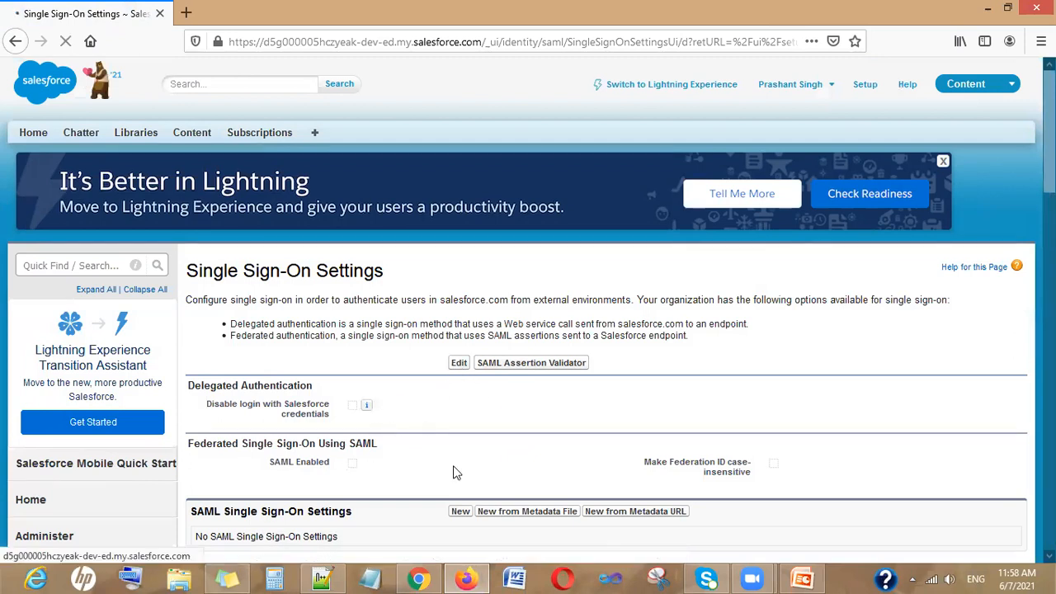
click(359, 412)
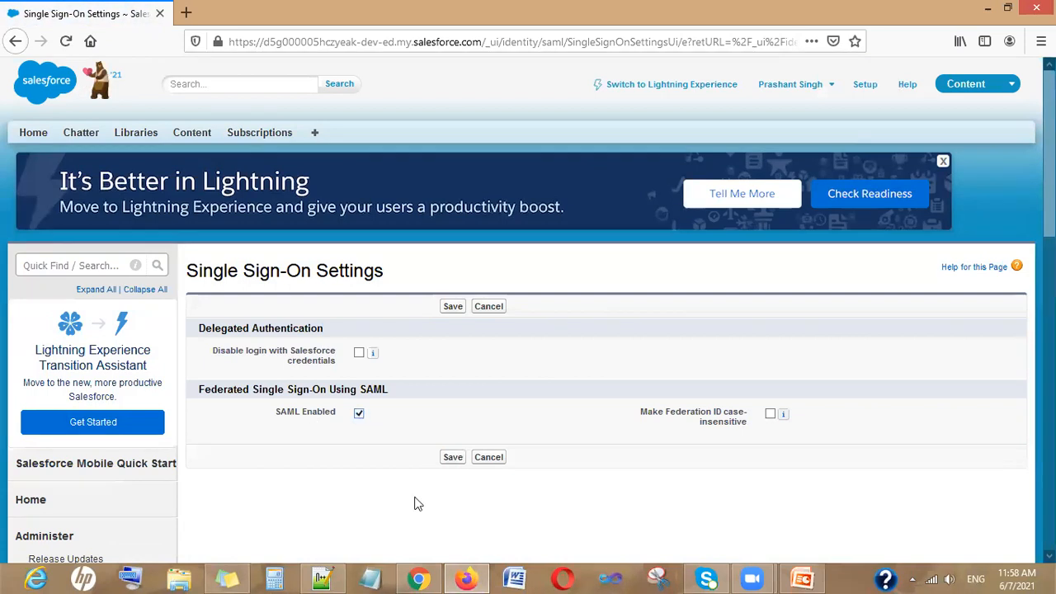
click(455, 458)
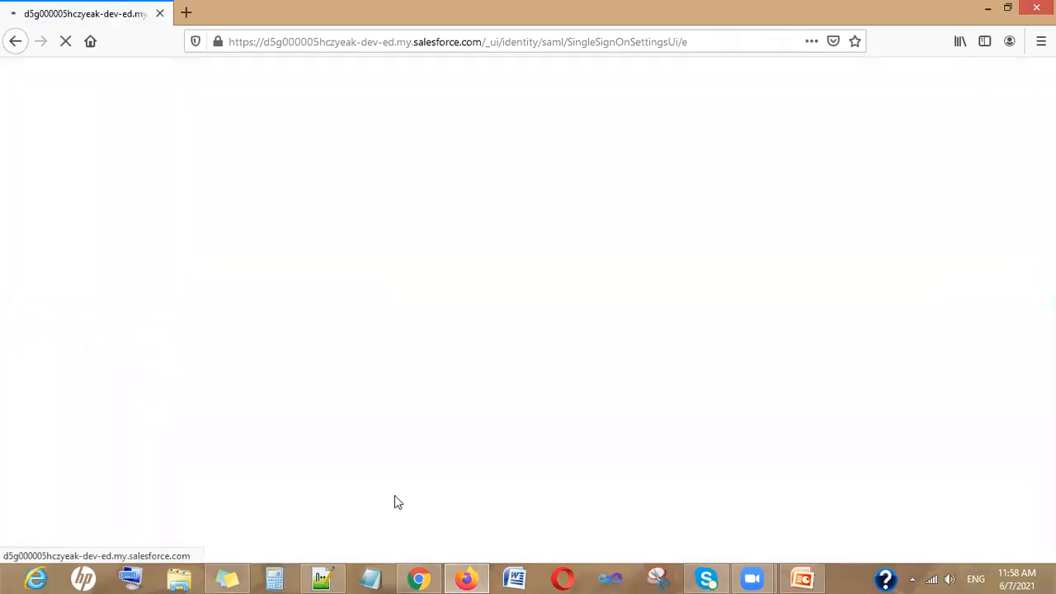
scroll(395, 500, down, 2)
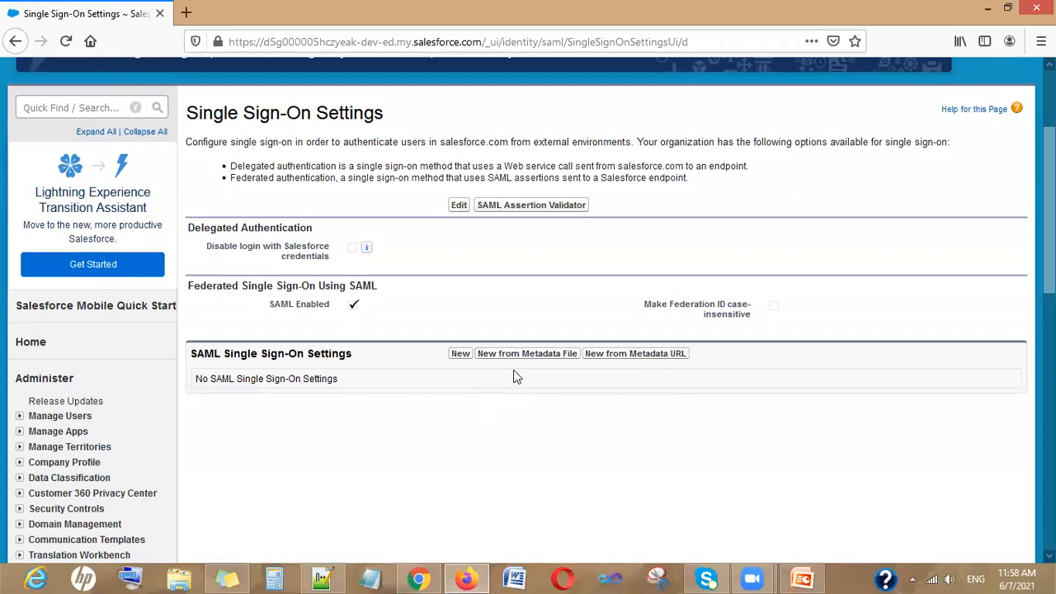
click(529, 355)
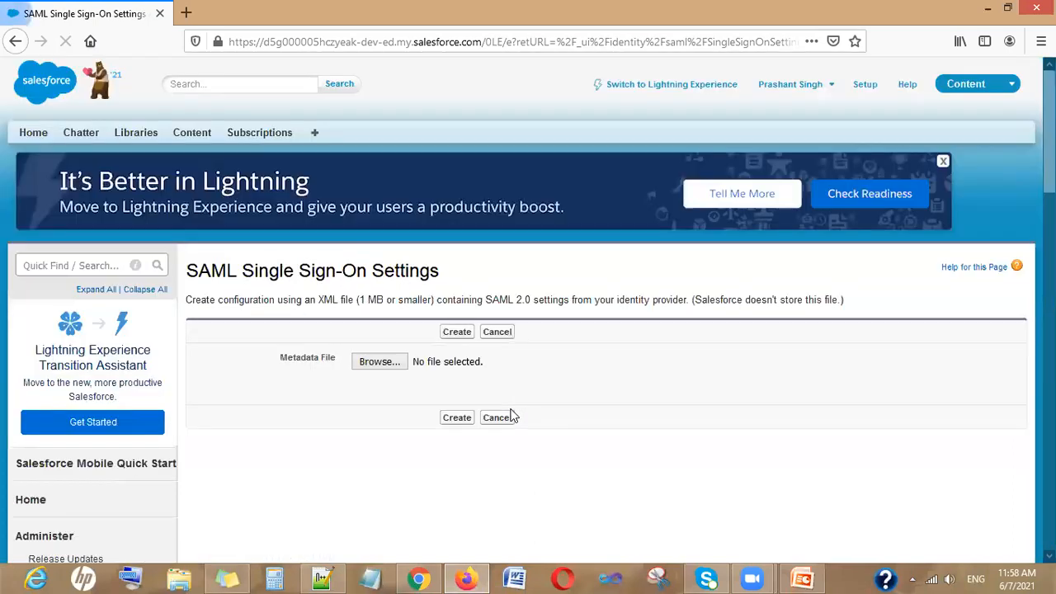
Locate the downloaded 13.8 KB Salesforce.xml metadata file in the Downloads folder from Chrome's download bar
right_click(422, 577)
click(419, 578)
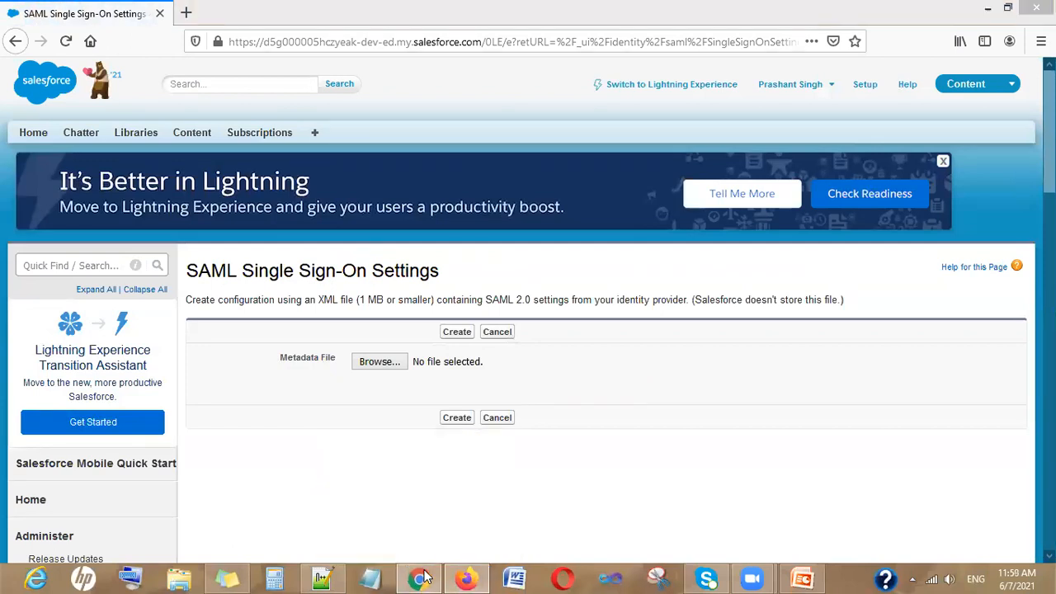
right_click(64, 536)
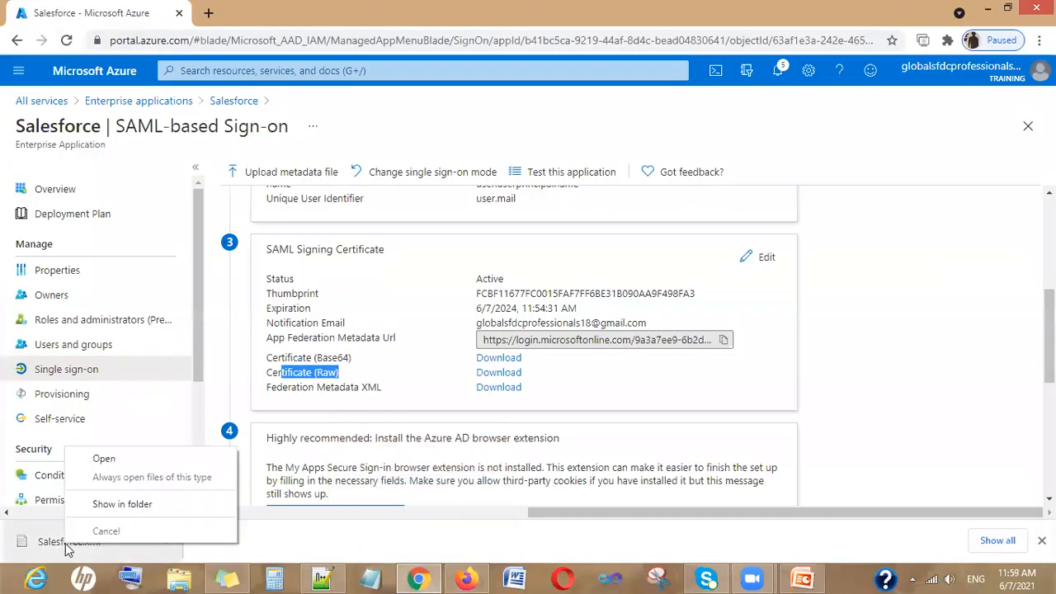
click(149, 501)
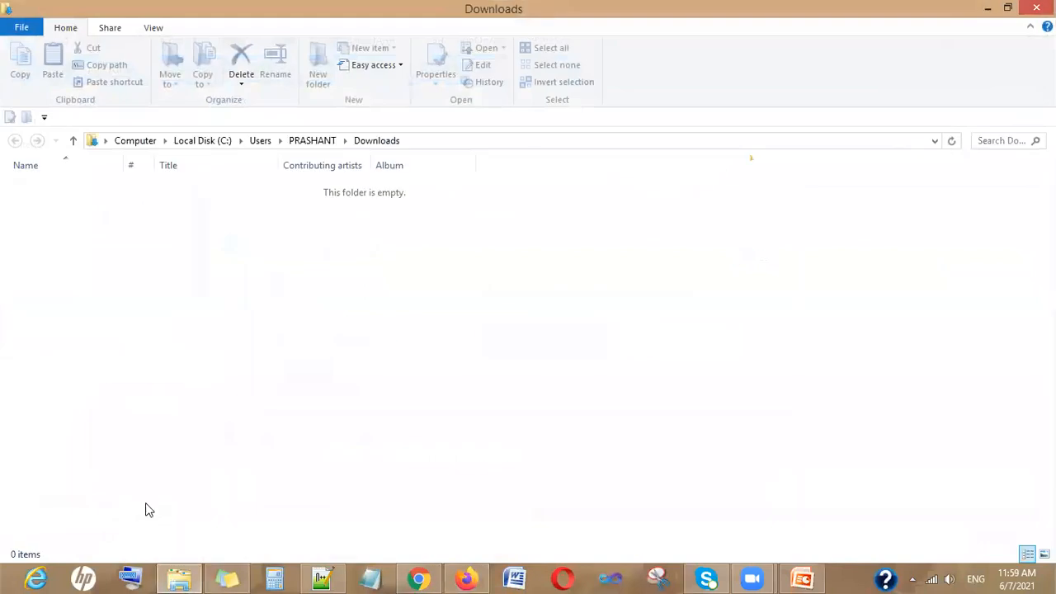
click(262, 300)
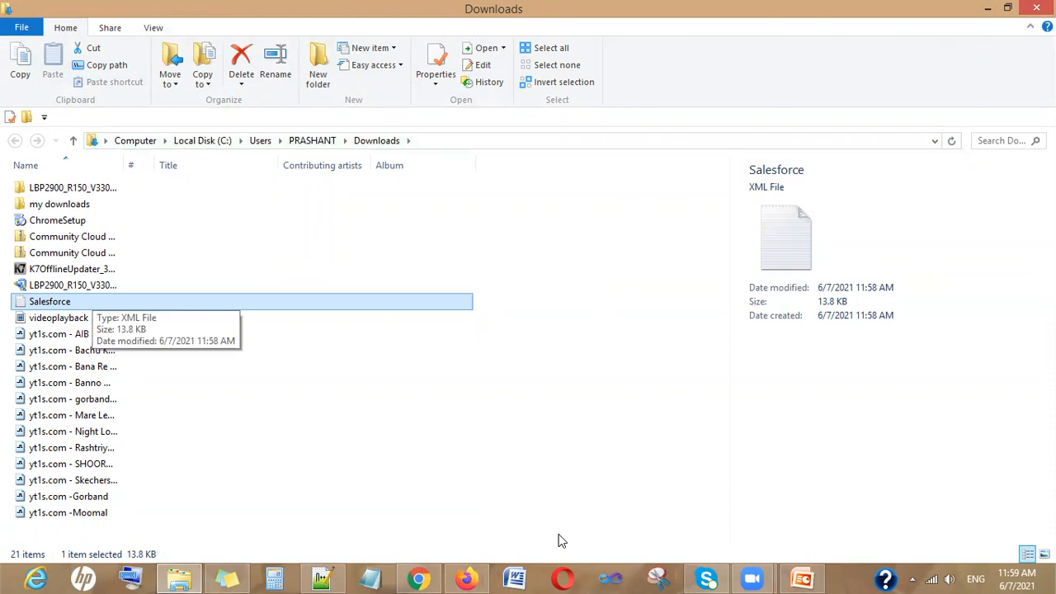
click(467, 579)
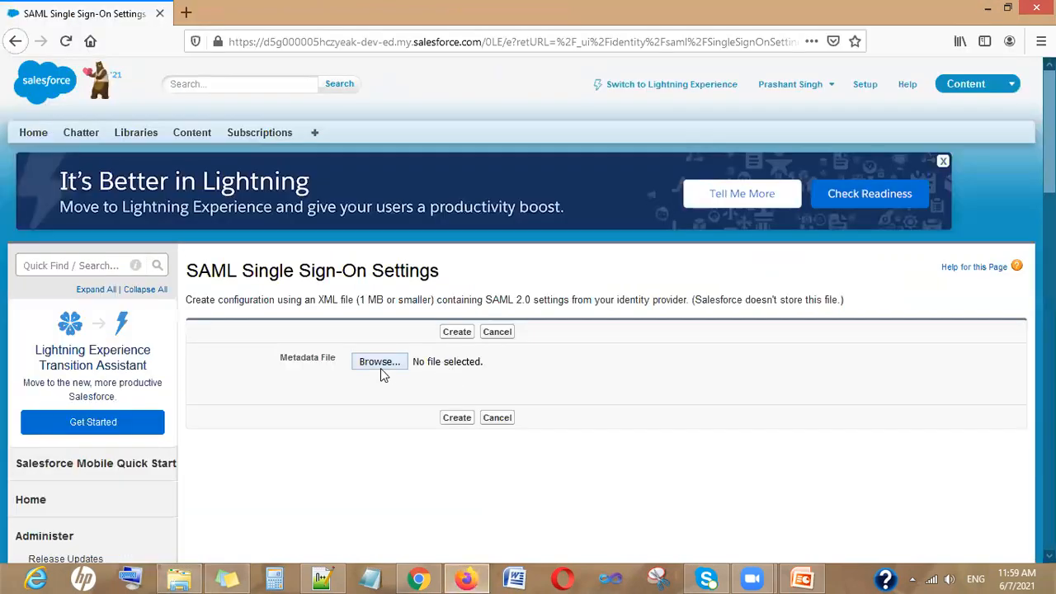
Open the file chooser for Salesforce's Metadata File field, reopening it after the first dialog failed to draw
click(379, 365)
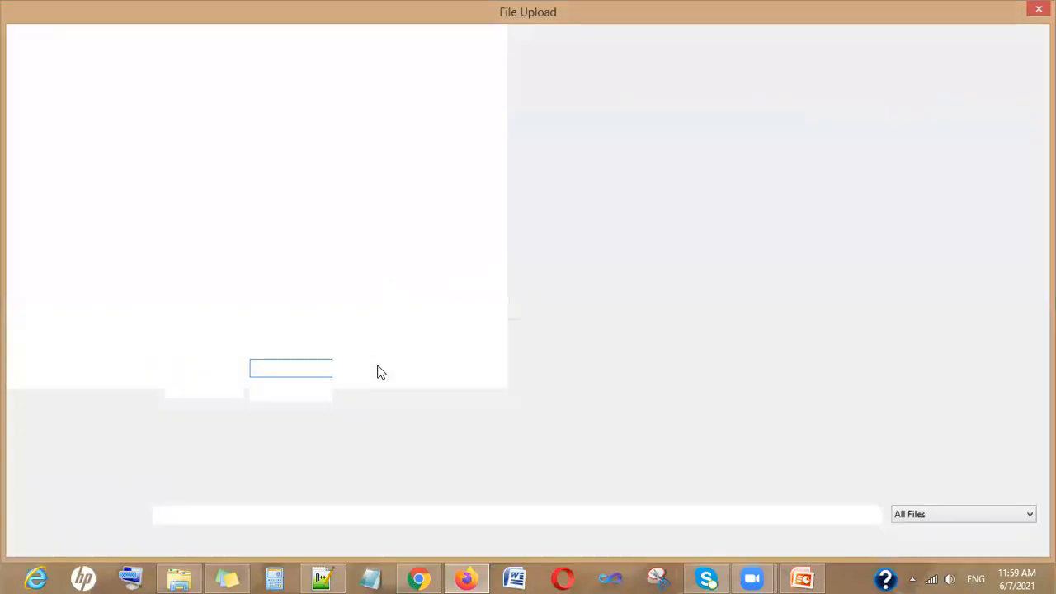
click(1038, 9)
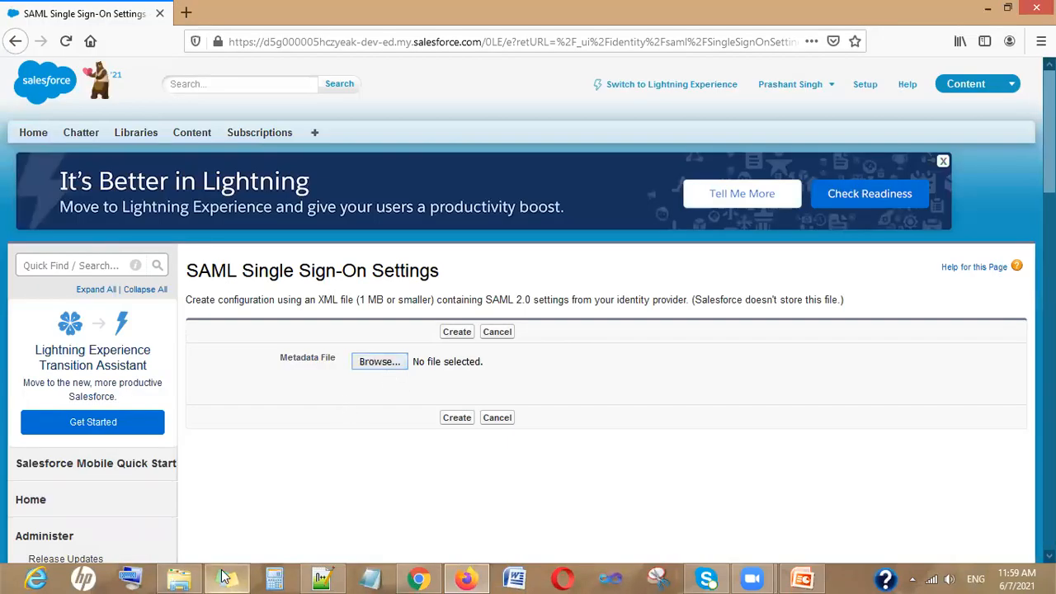
click(378, 363)
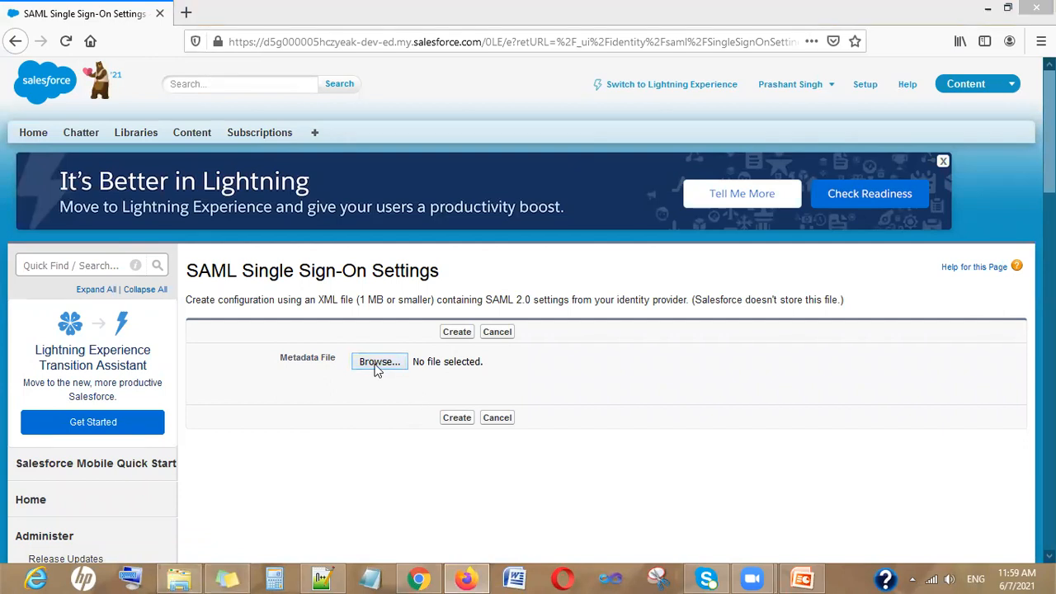
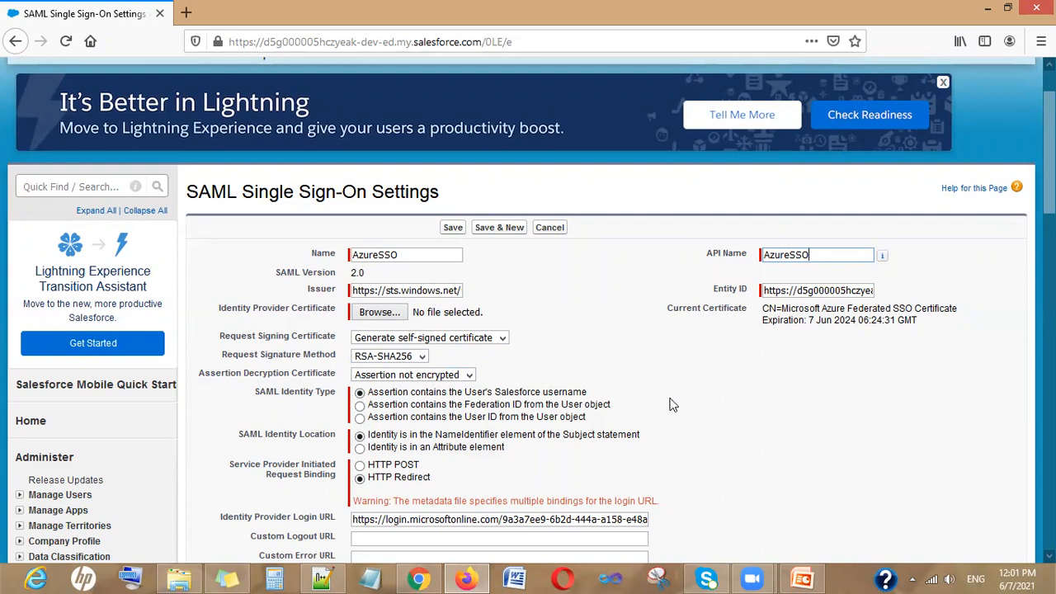
Scroll down the AzureSSO SAML single sign-on form in Salesforce Setup
scroll(670, 404, down, 5)
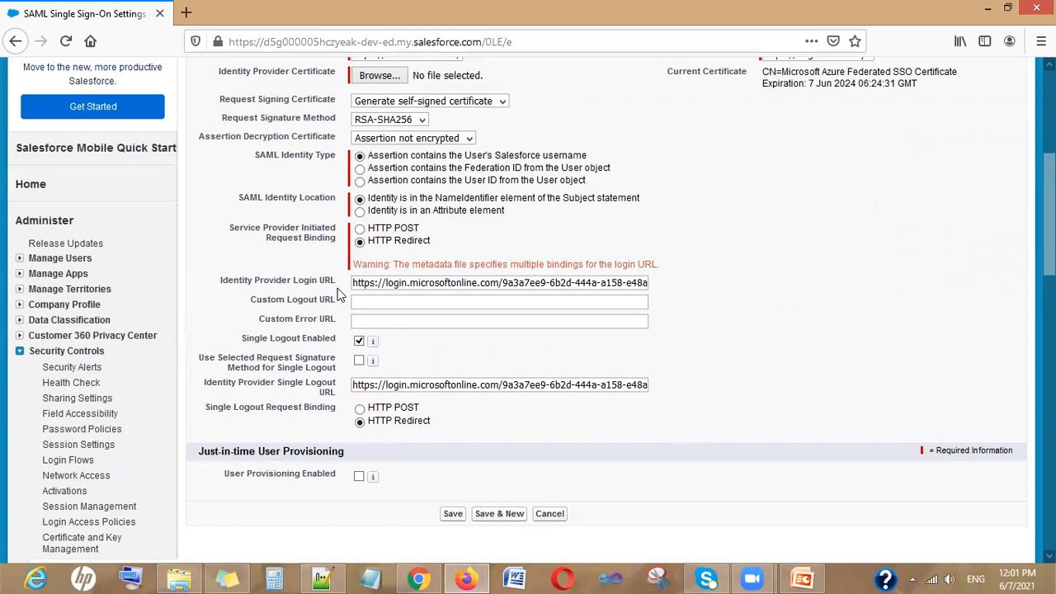
Expand the Azure Salesforce app's Configuration URLs to show Login URL, Azure AD Identifier and Logout URL
click(420, 577)
scroll(558, 389, down, 4)
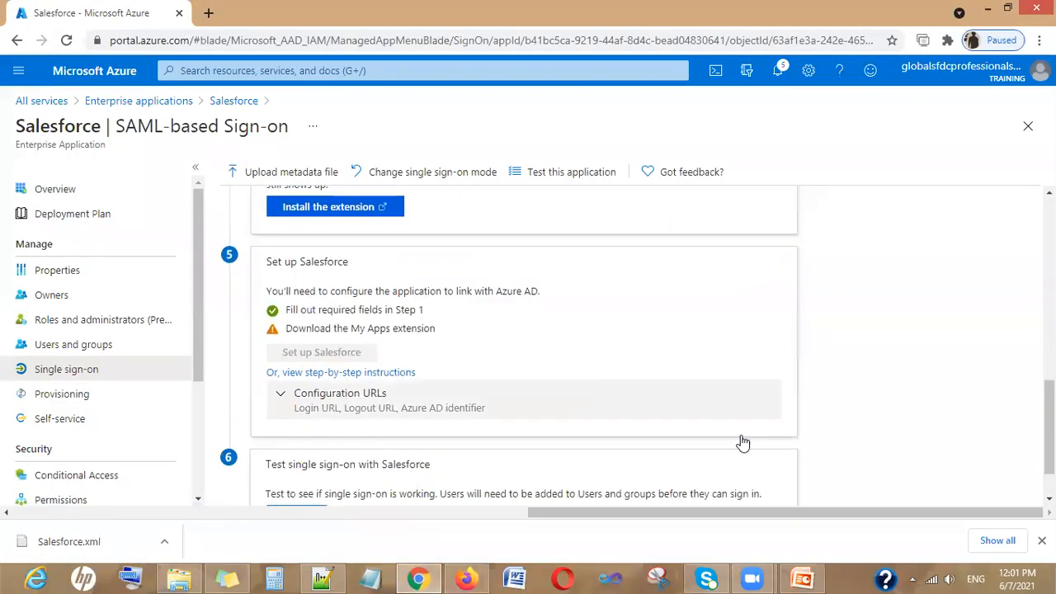
click(1041, 540)
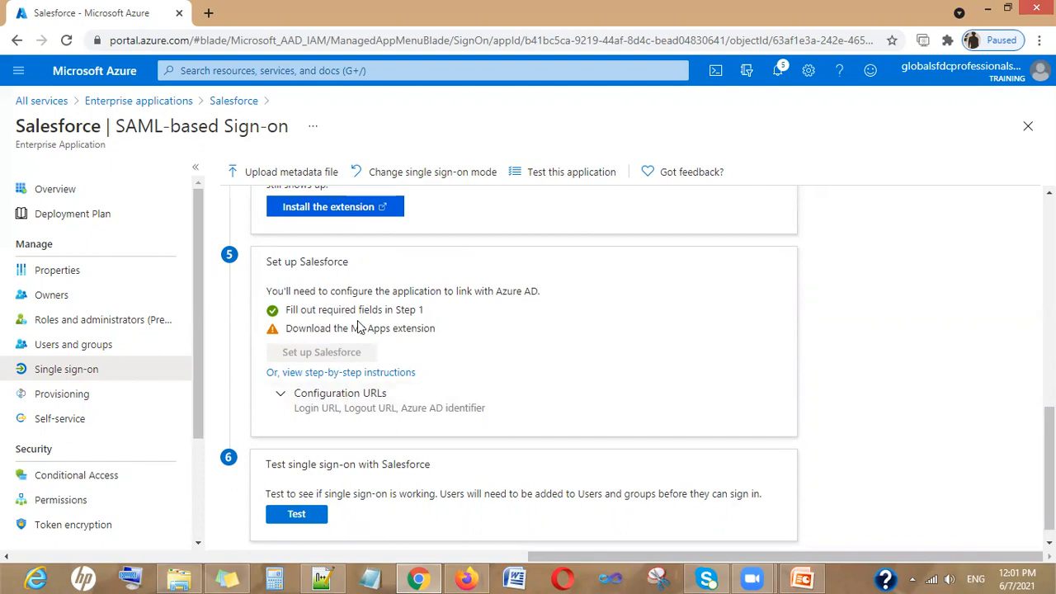
click(310, 400)
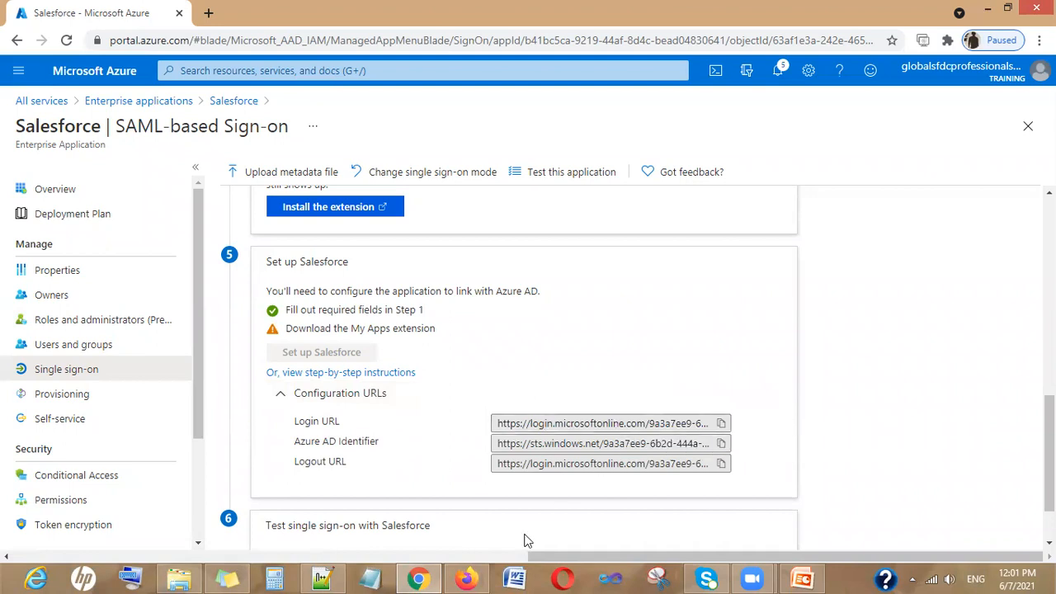
click(422, 577)
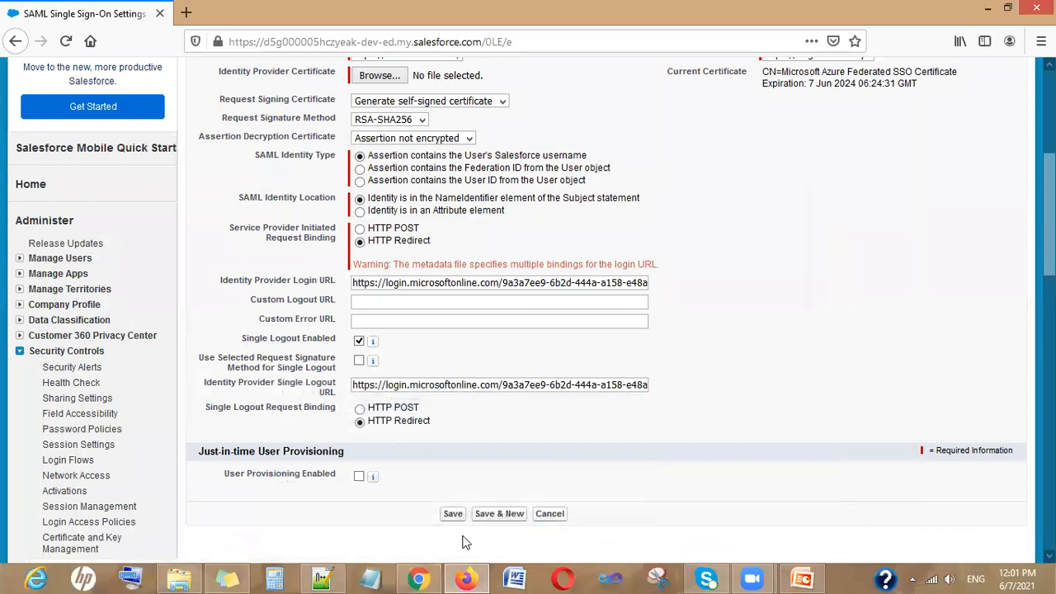
Compare the Azure portal with the Salesforce SAML form to find the Custom Logout URL field
mouse_move(470, 578)
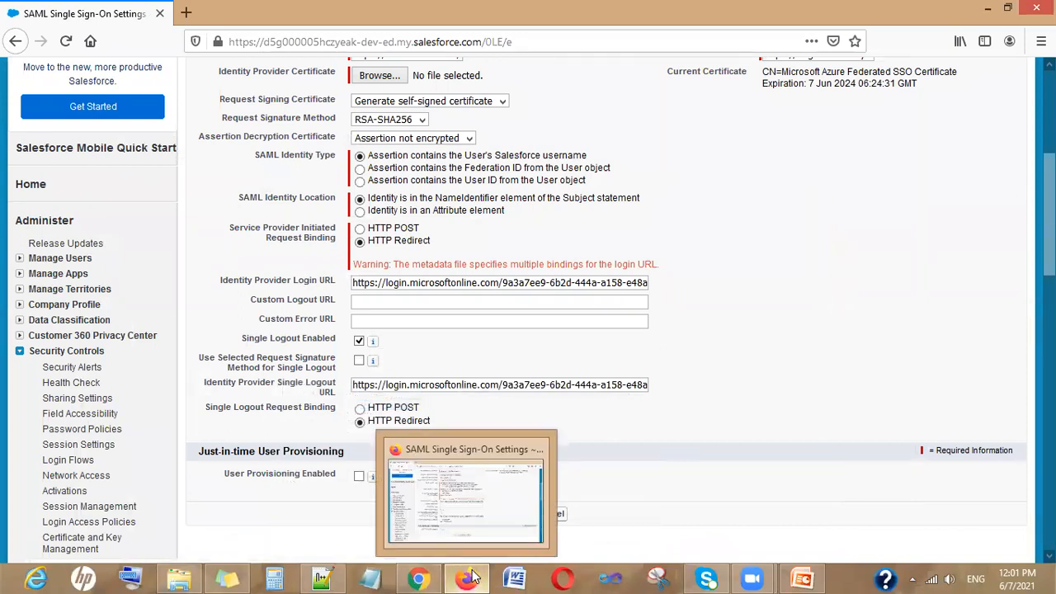
click(470, 577)
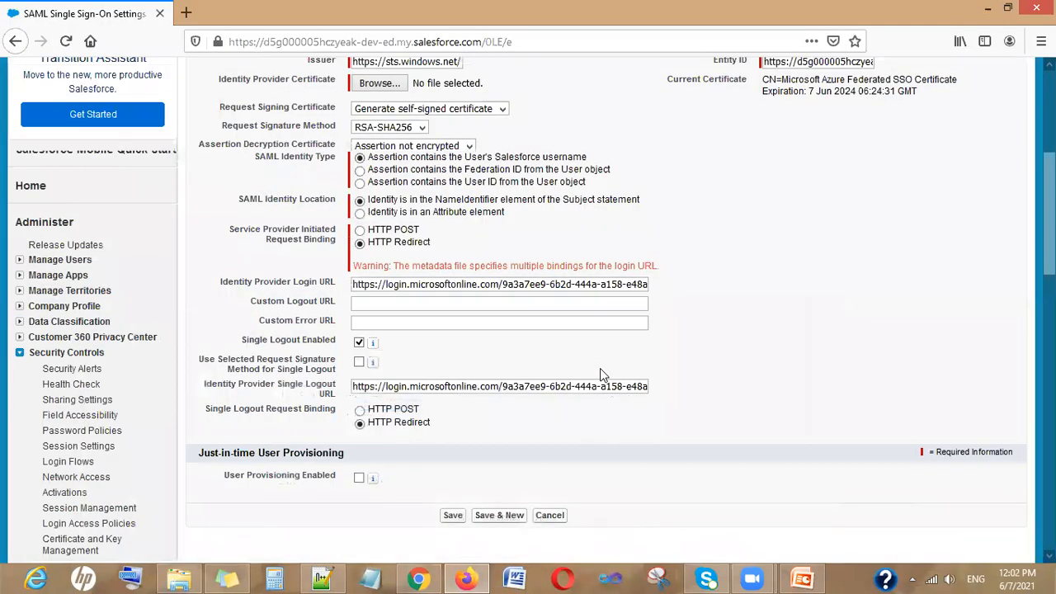
scroll(710, 358, up, 3)
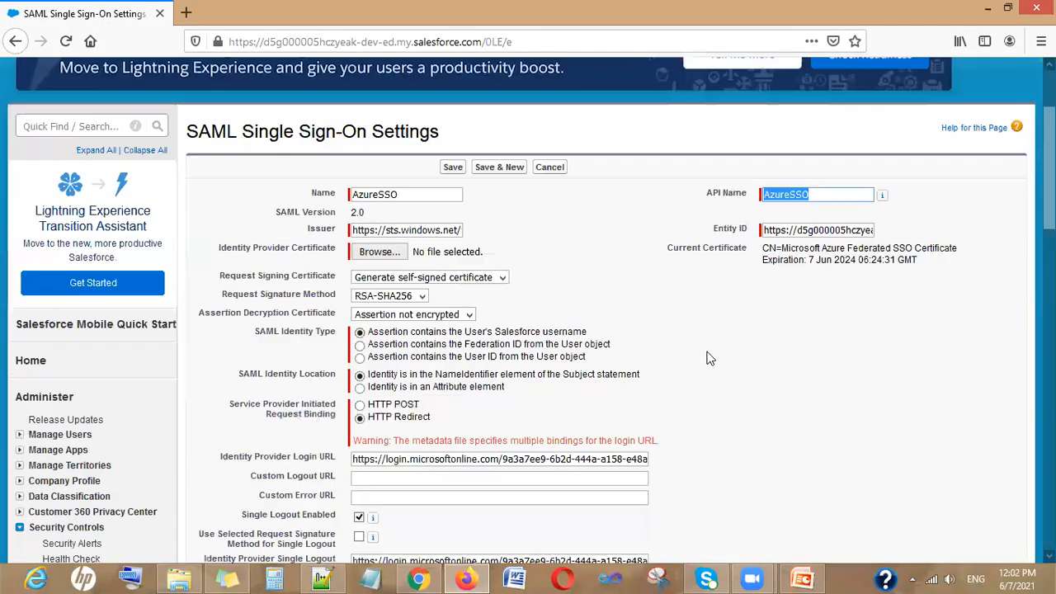
scroll(710, 358, down, 1)
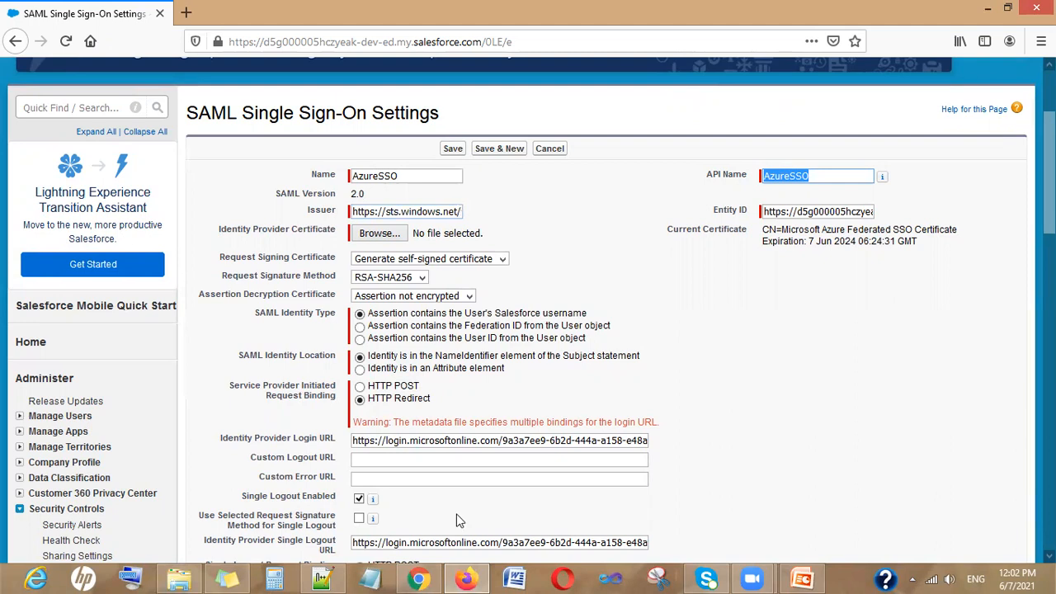
click(419, 577)
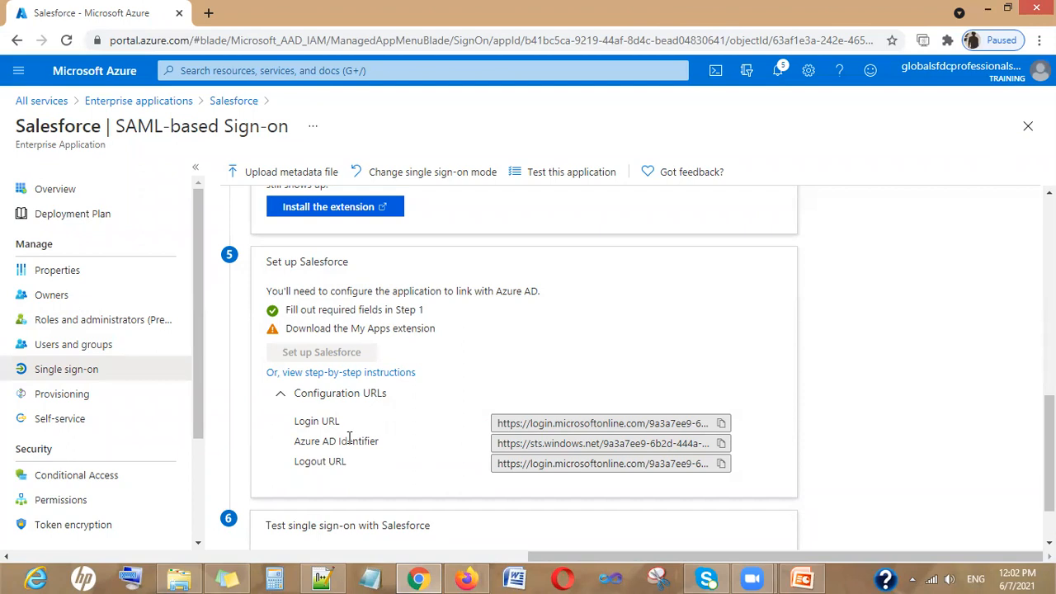
click(467, 578)
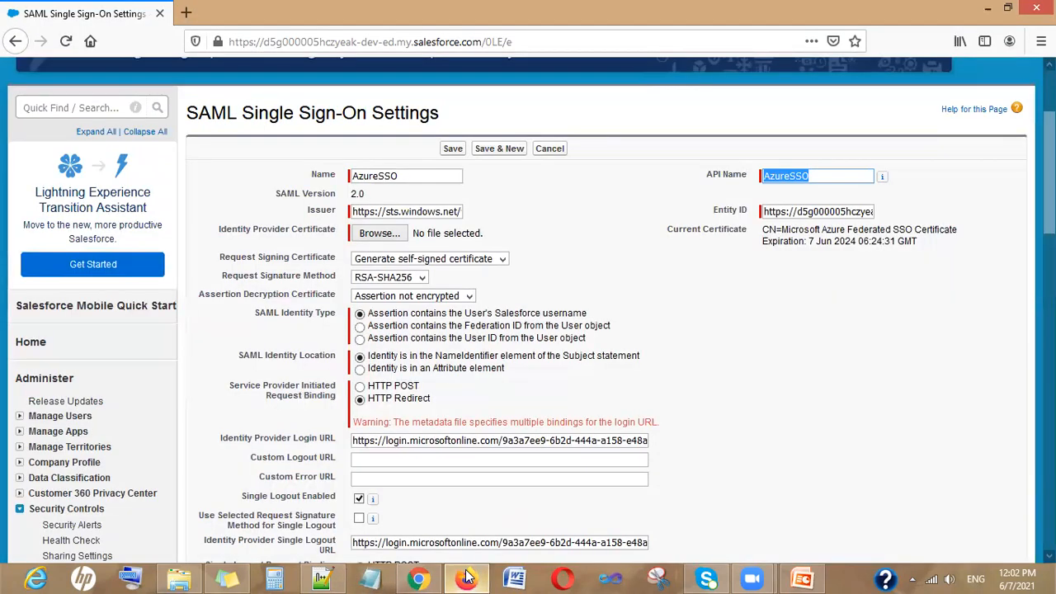
scroll(428, 417, down, 3)
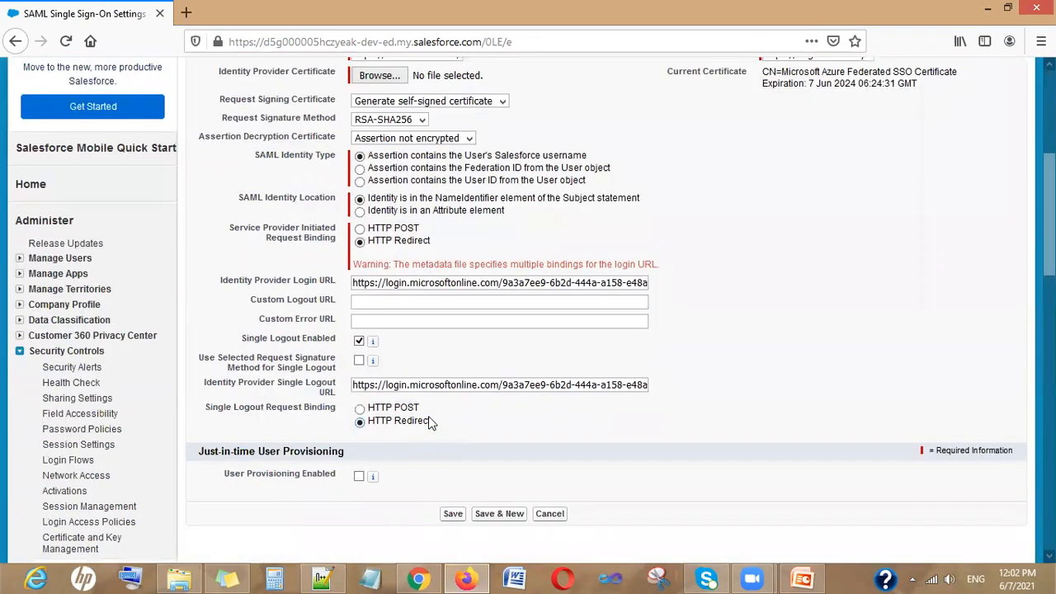
Copy the Azure Logout URL and paste it into Salesforce's Custom Logout URL field
click(405, 305)
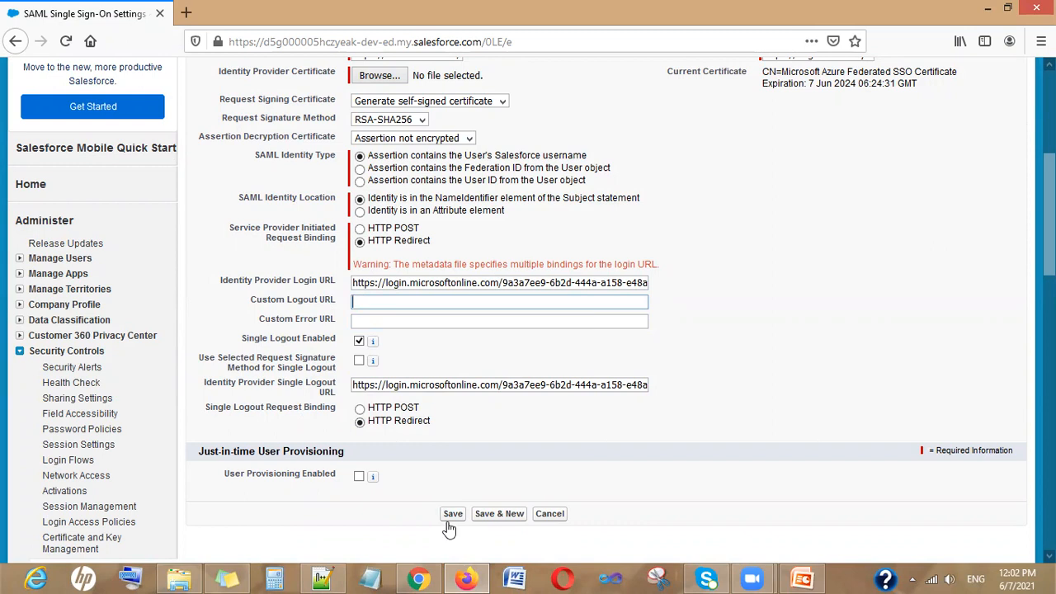
click(419, 577)
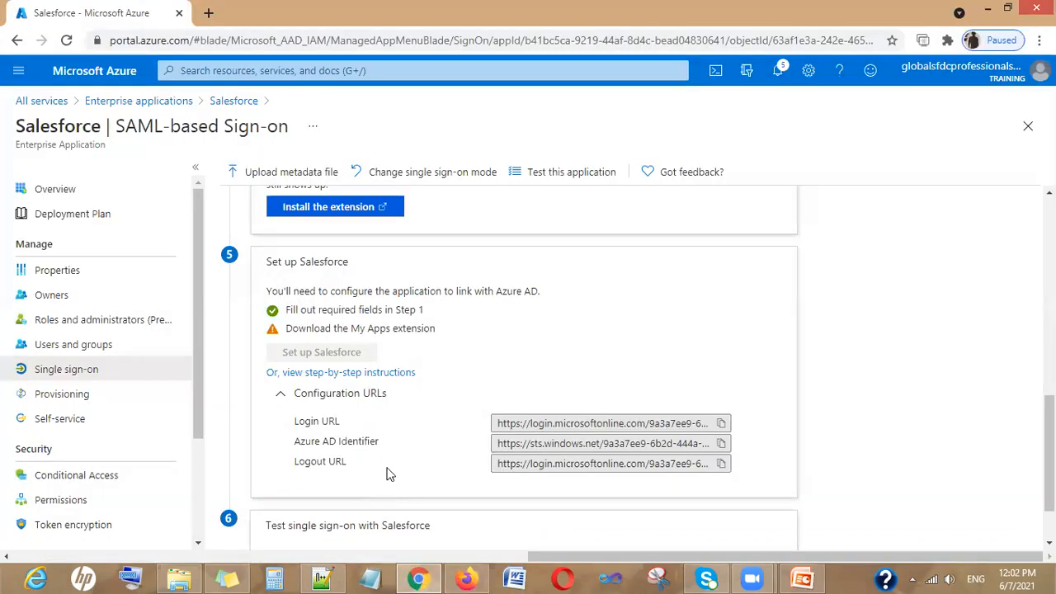
click(720, 465)
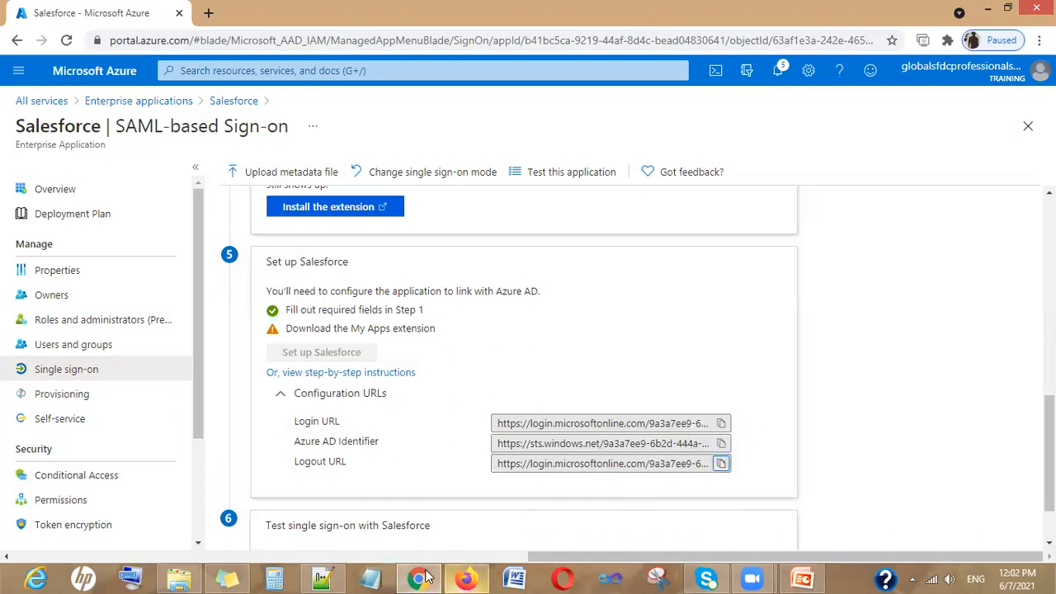
mouse_move(415, 578)
click(463, 577)
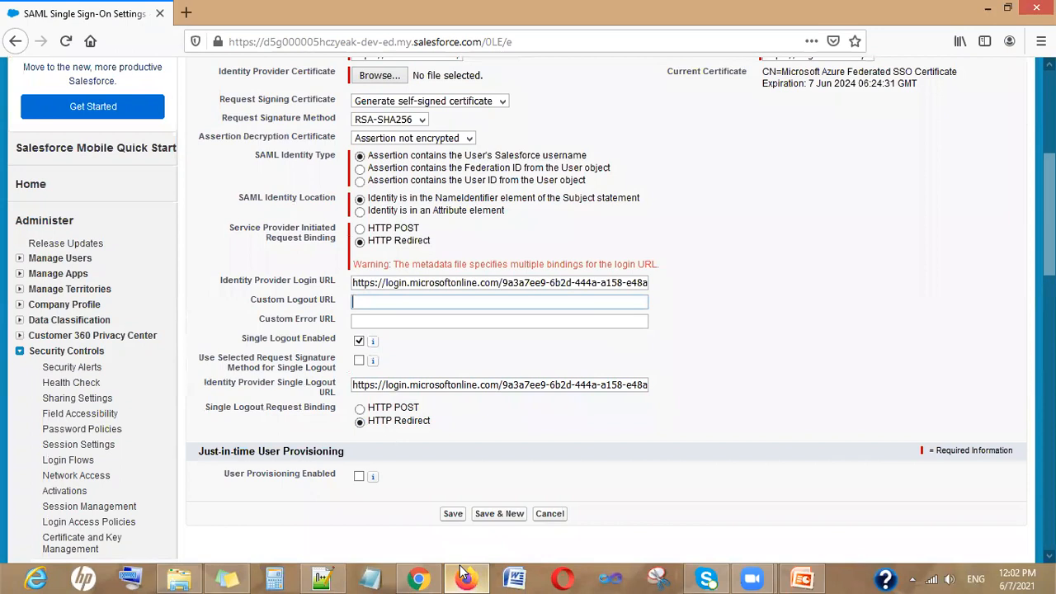
key(ctrl+v)
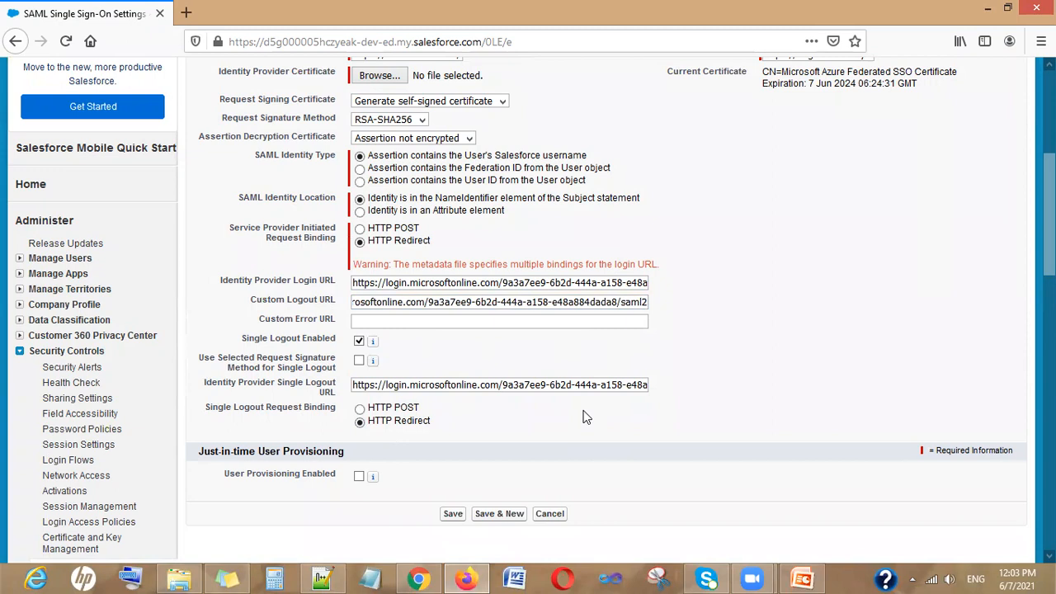
scroll(582, 417, up, 2)
Set SAML Identity Type to the Federation ID from the User object and save AzureSSO
click(360, 249)
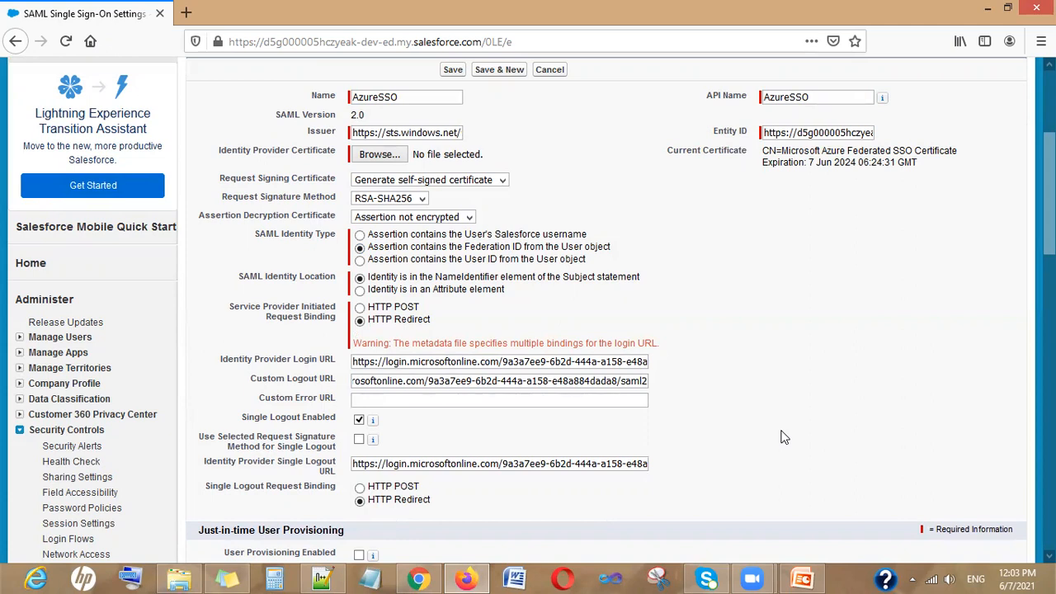
scroll(690, 382, up, 3)
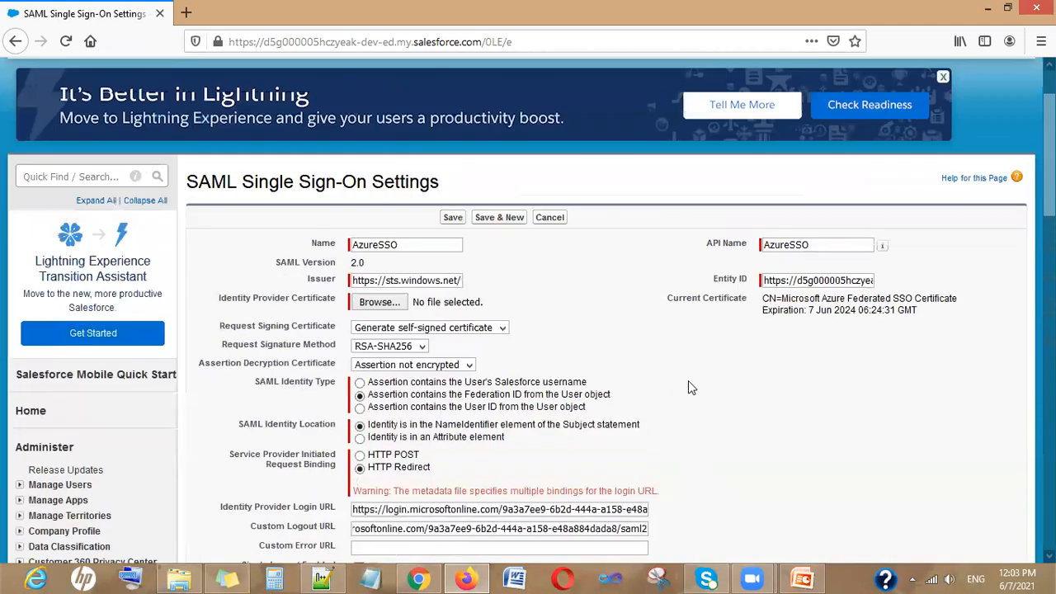
click(451, 231)
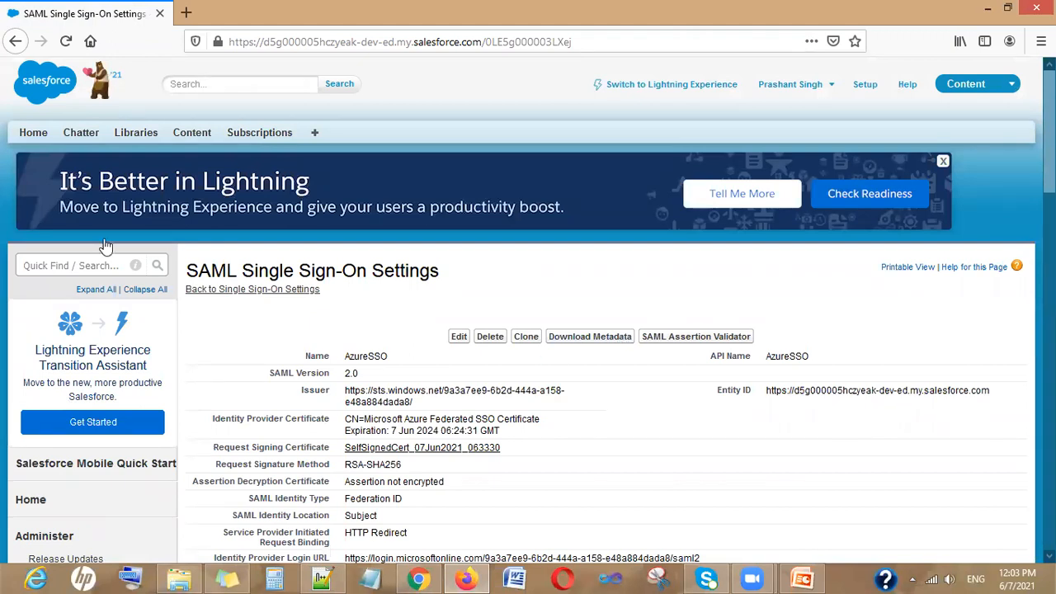
Search Setup for 'user' and open the System Administrator user's edit page at Federation ID
click(70, 263)
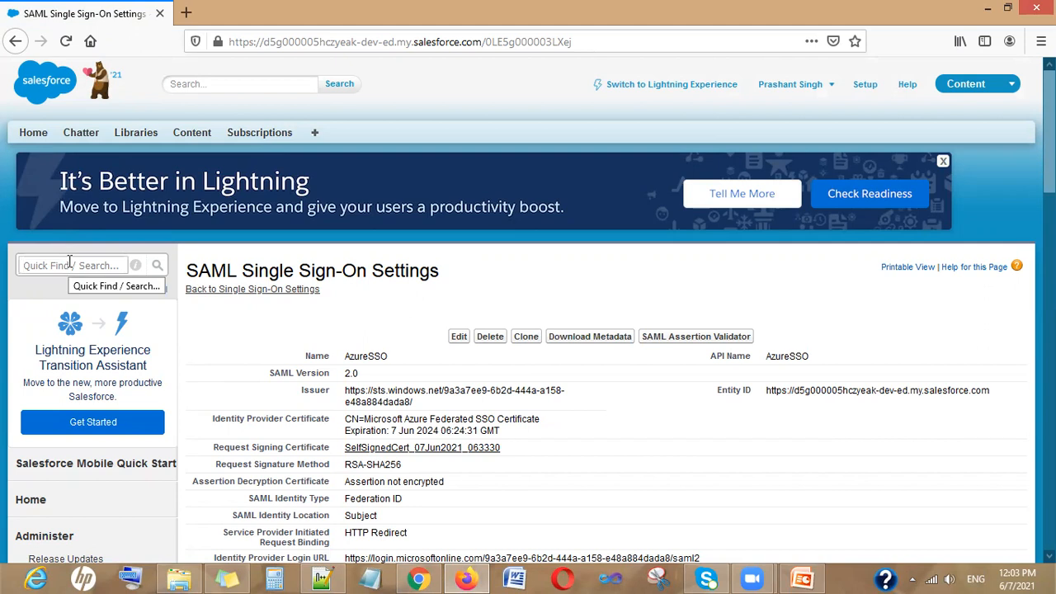
text(user)
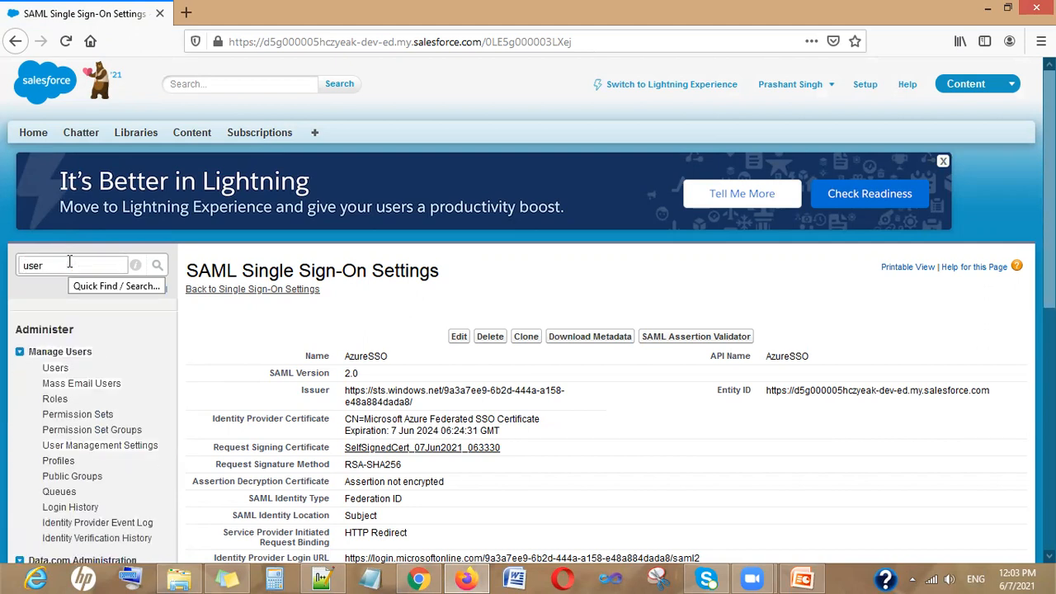
click(55, 369)
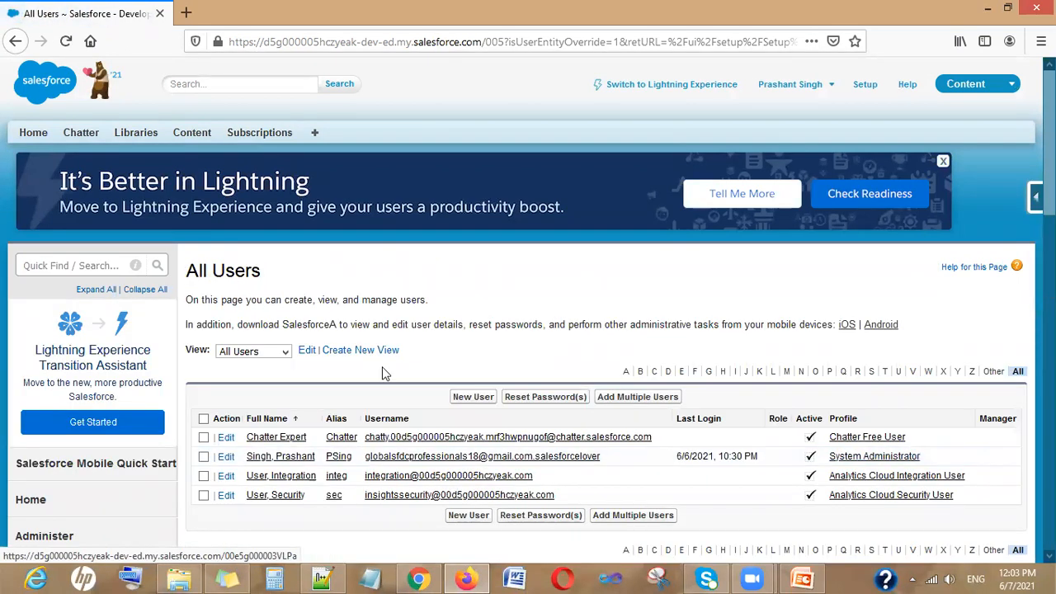
click(228, 458)
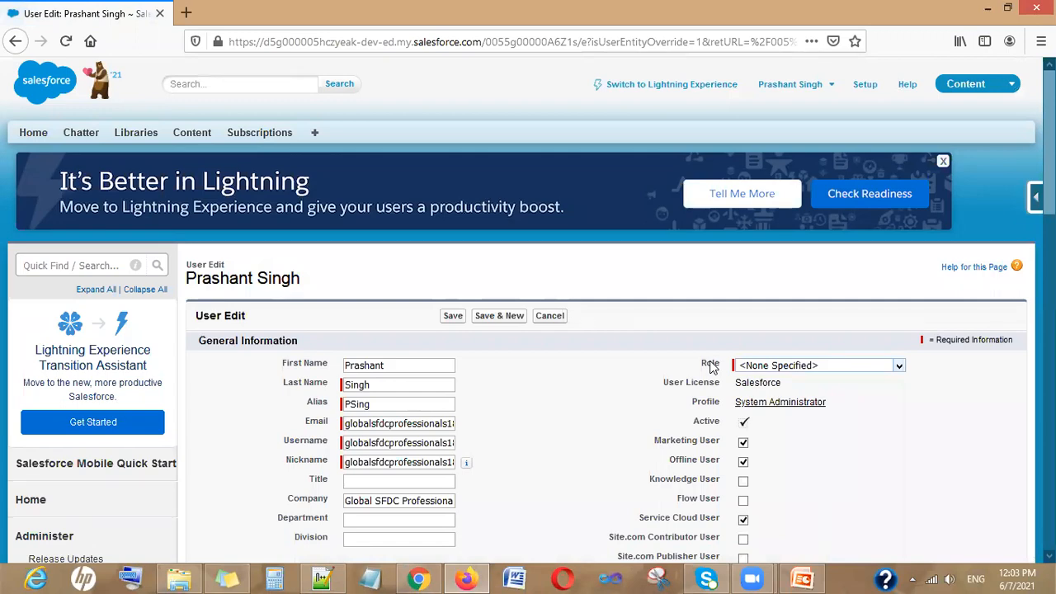
scroll(710, 366, down, 6)
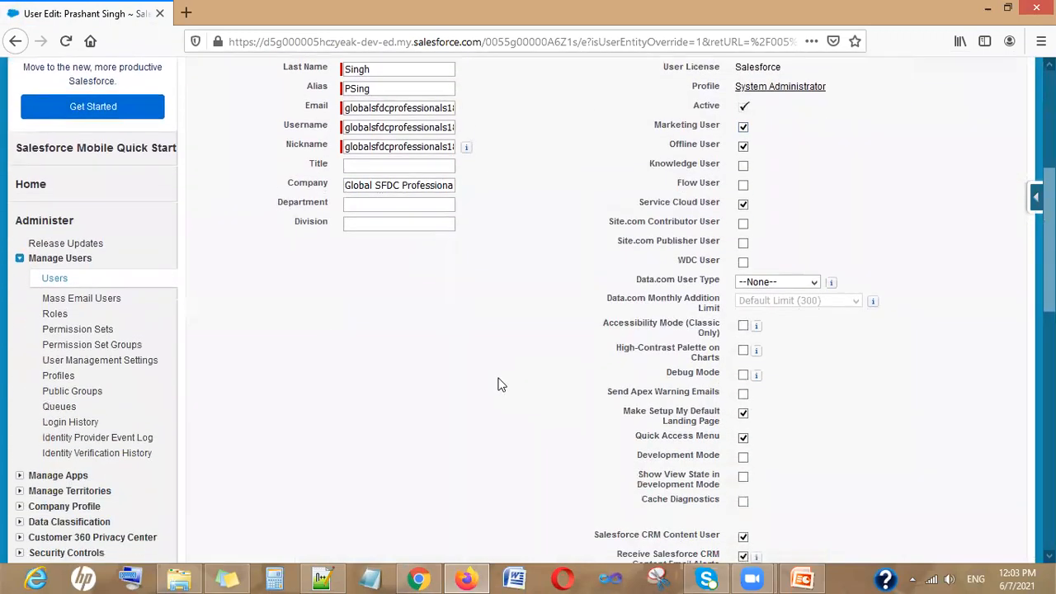
scroll(504, 385, up, 2)
scroll(504, 384, down, 6)
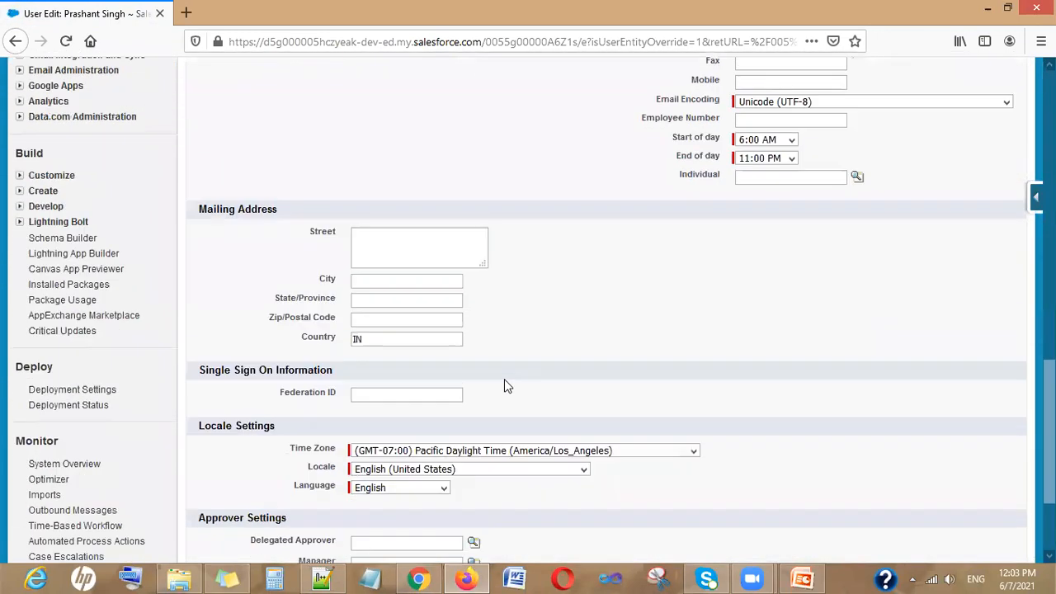
Select the empty Federation ID field, then go back to Azure's Salesforce SAML-based Sign-on page
click(366, 386)
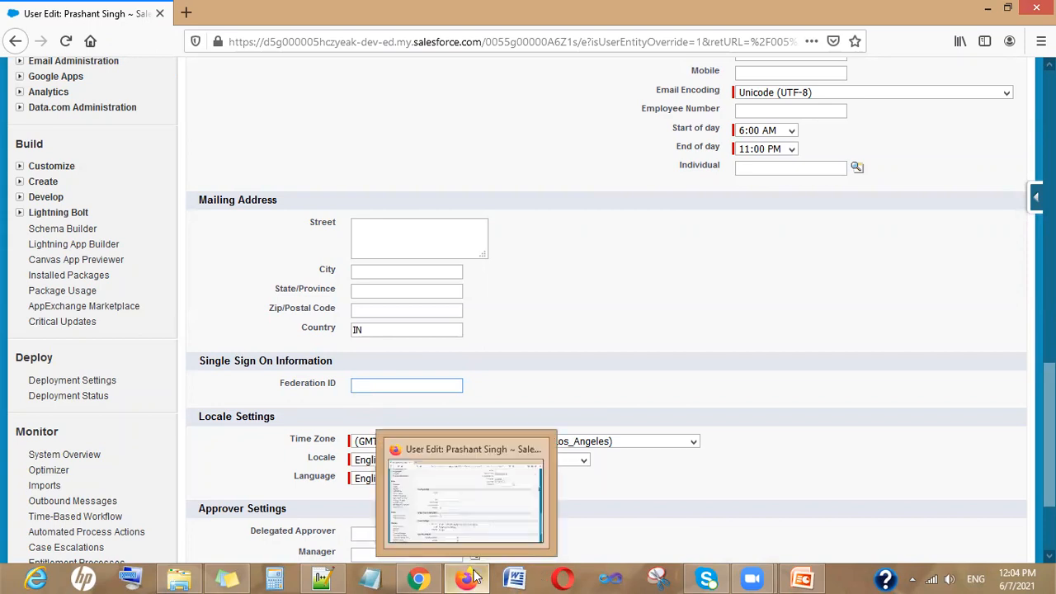
click(418, 578)
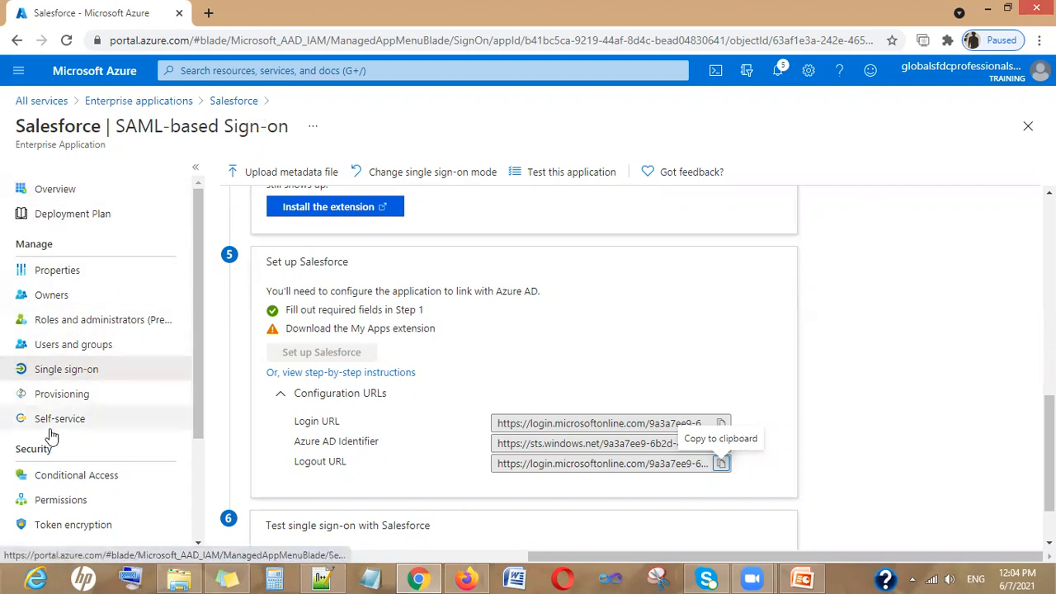
Duplicate the Azure Salesforce SAML-based Sign-on page into a second browser tab
right_click(102, 12)
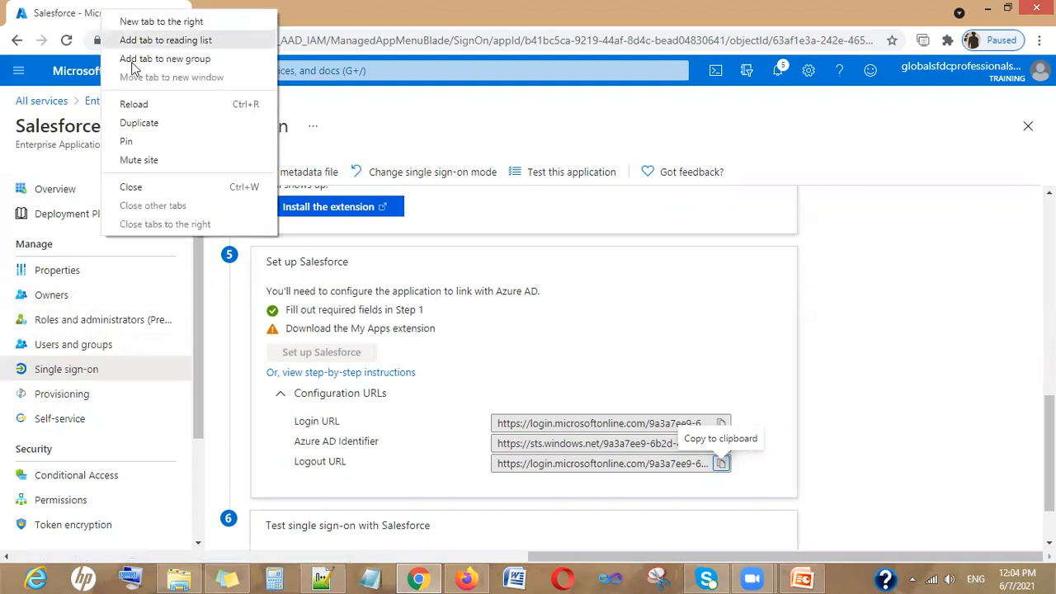
click(139, 122)
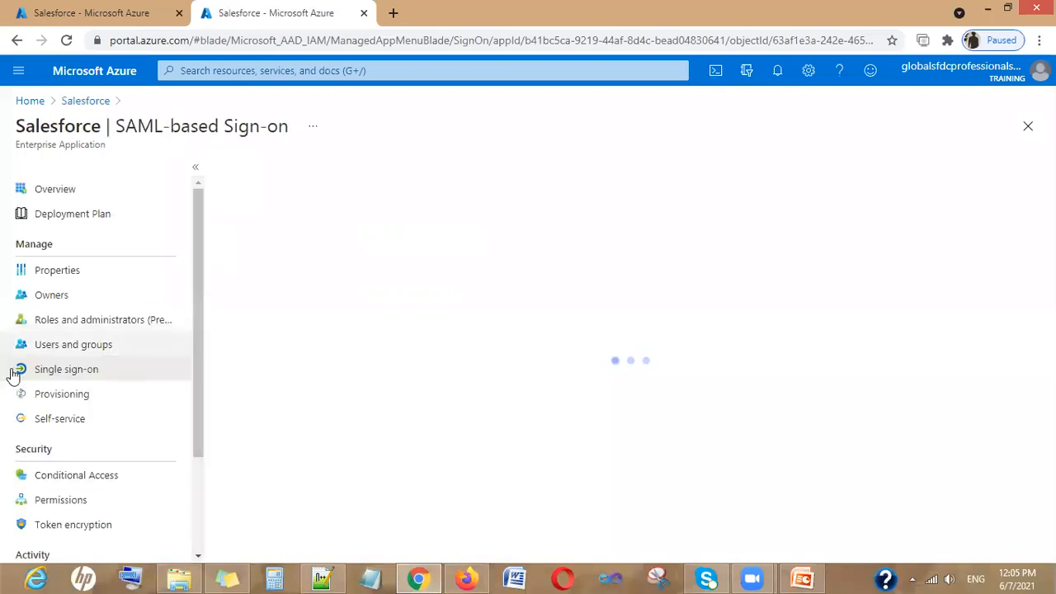
Open Salesforce's Users and groups and begin an Add user/group assignment
click(73, 345)
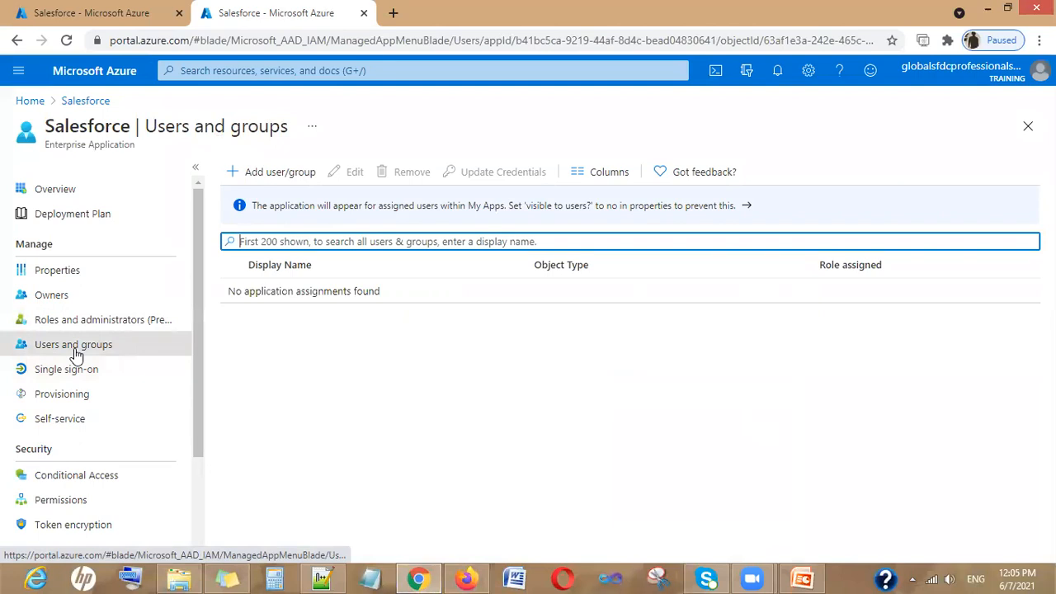
click(265, 175)
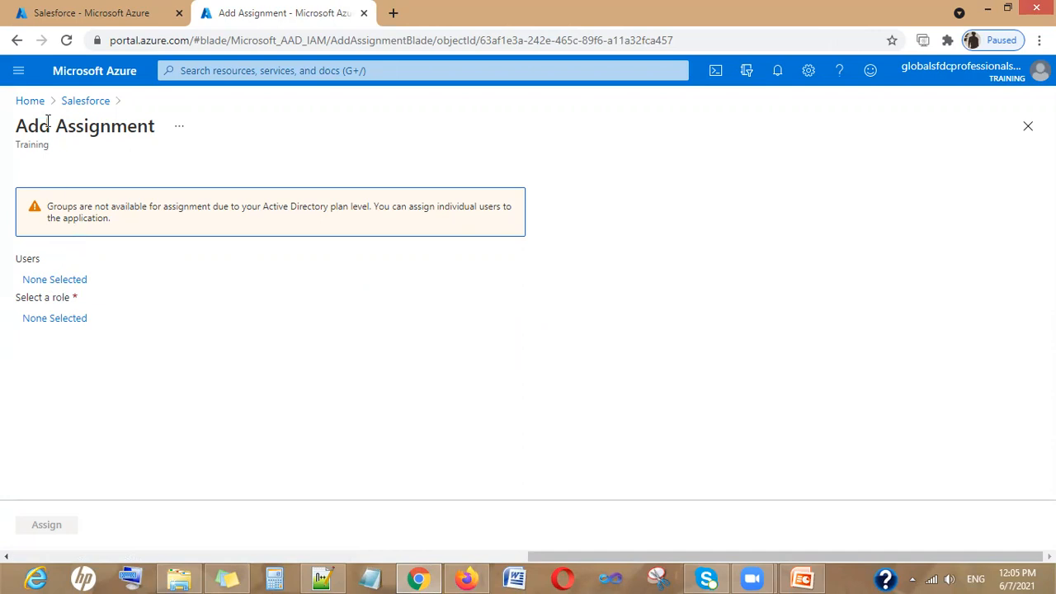
Pick the only listed user in the Users list and confirm the selection
click(58, 283)
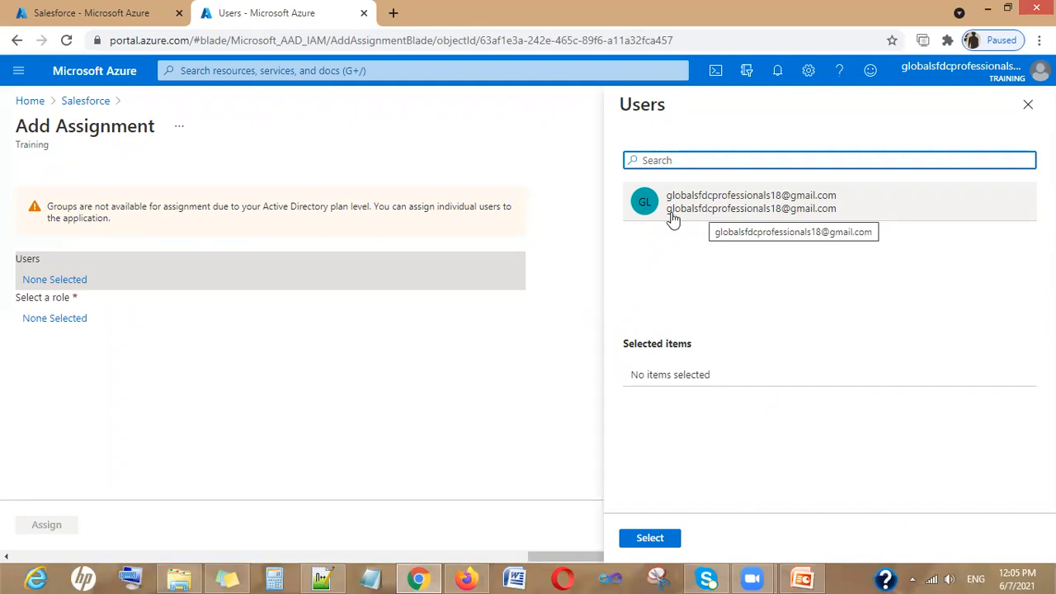
click(726, 210)
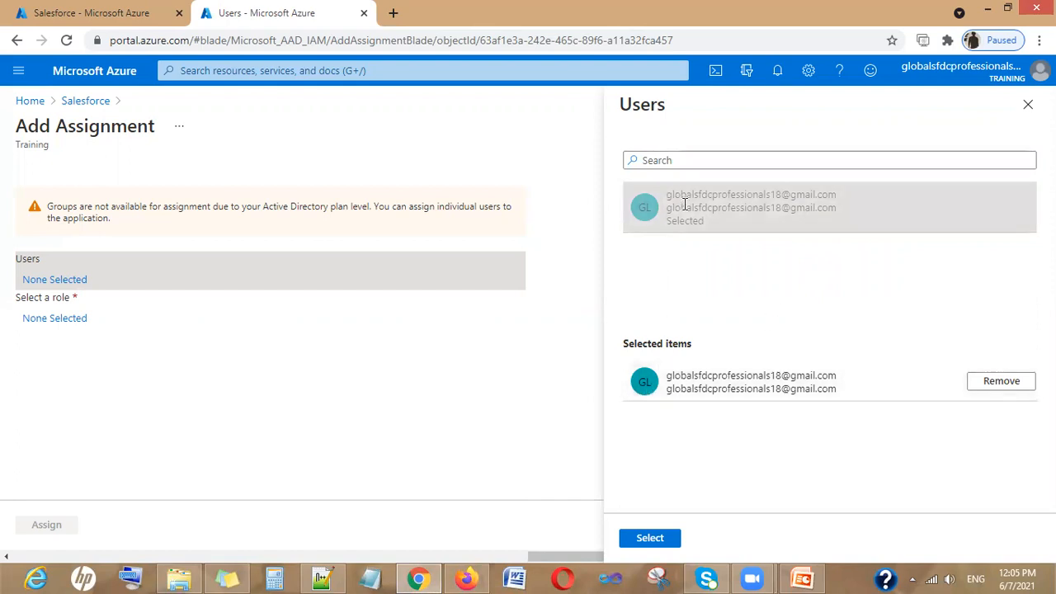
click(643, 538)
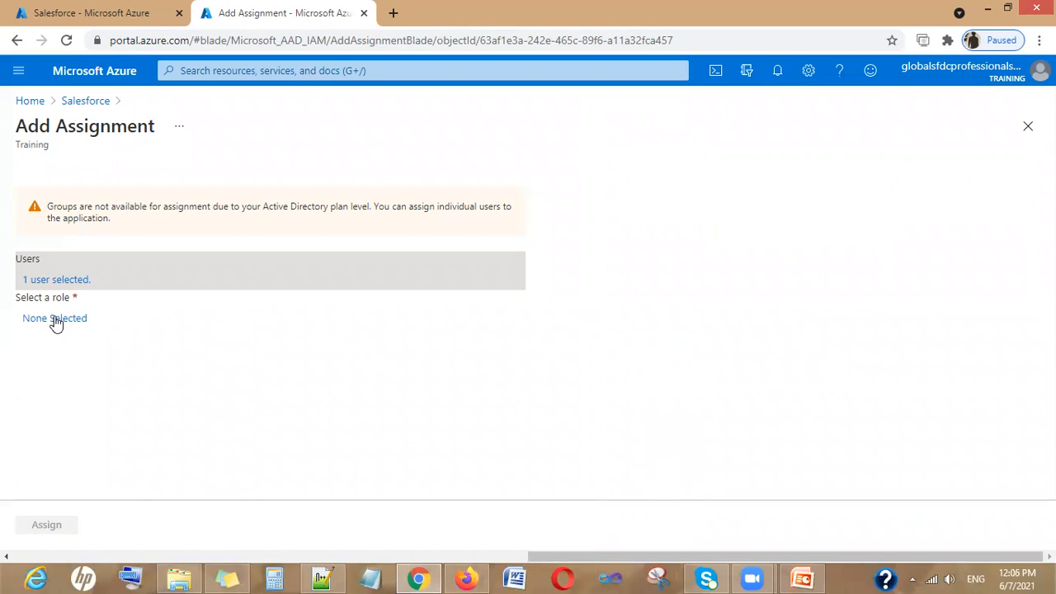
Select the System Administrator role and complete the Salesforce assignment
click(55, 319)
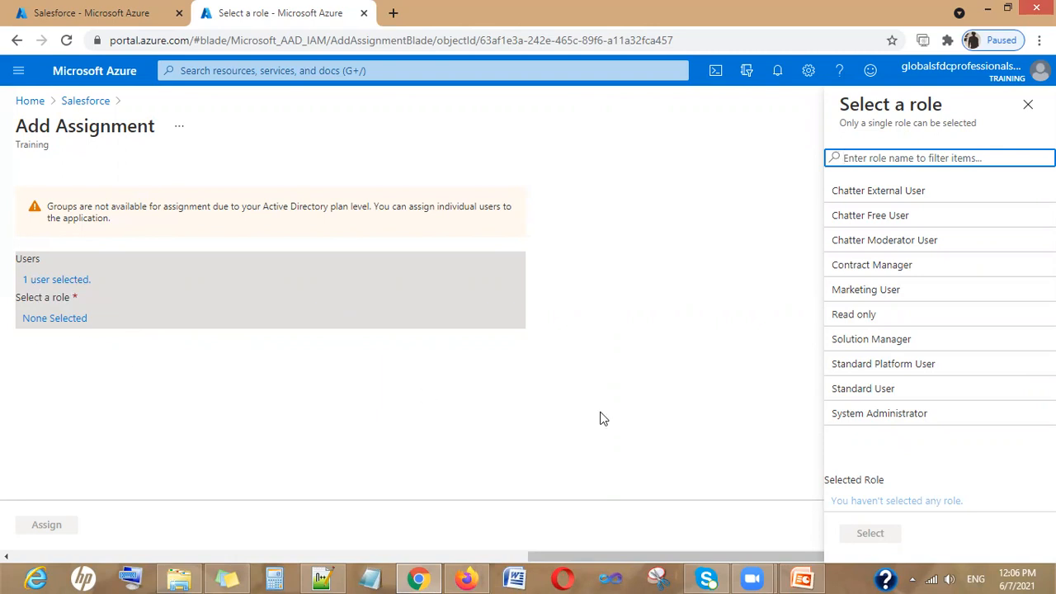
click(861, 421)
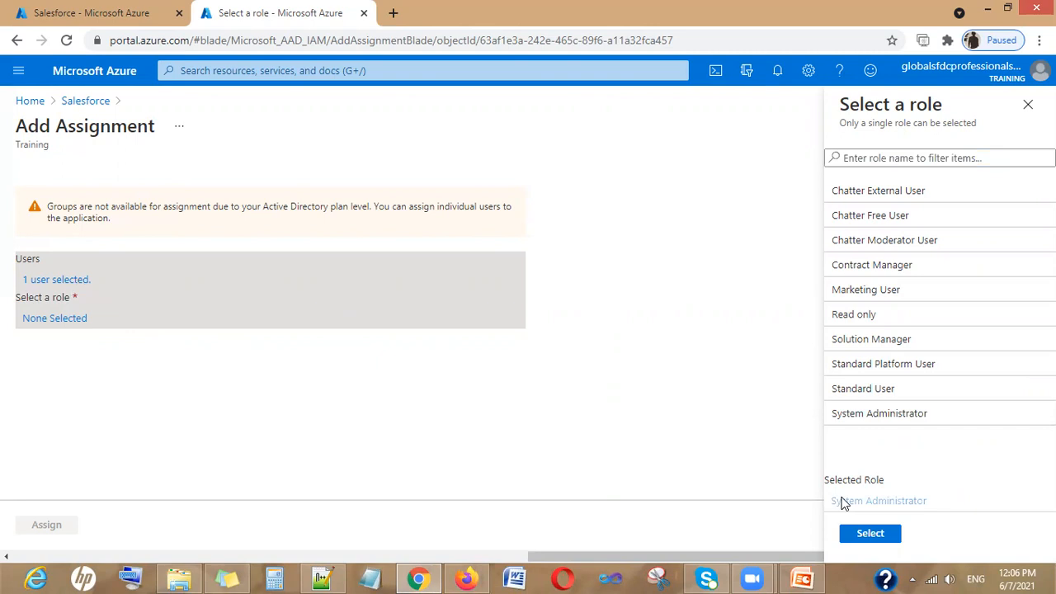
click(867, 536)
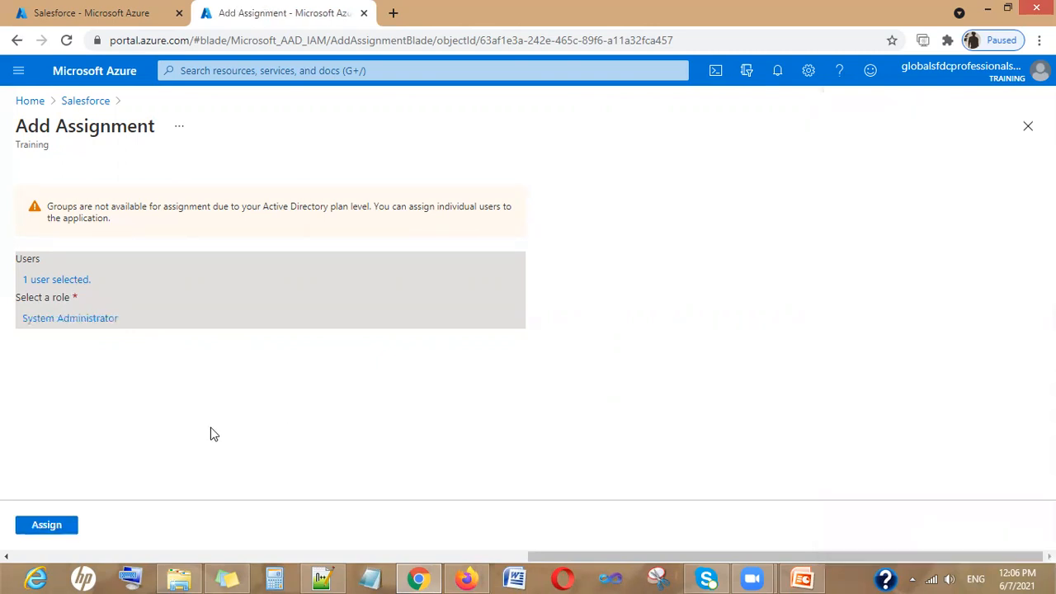
click(61, 526)
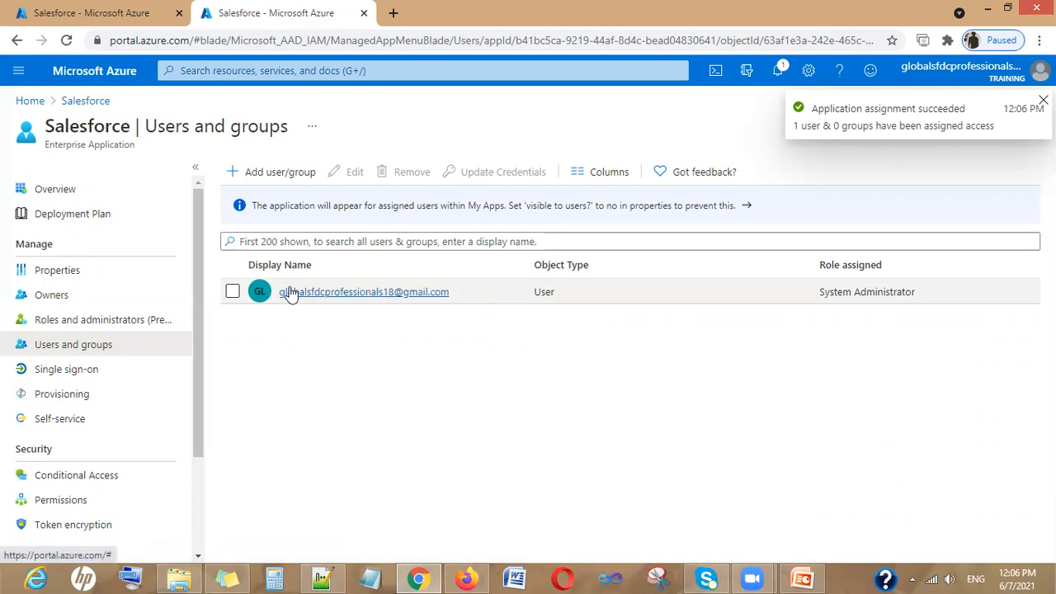
Open and review the newly assigned user's profile, then bring up the Notepad++ setup notes
click(232, 291)
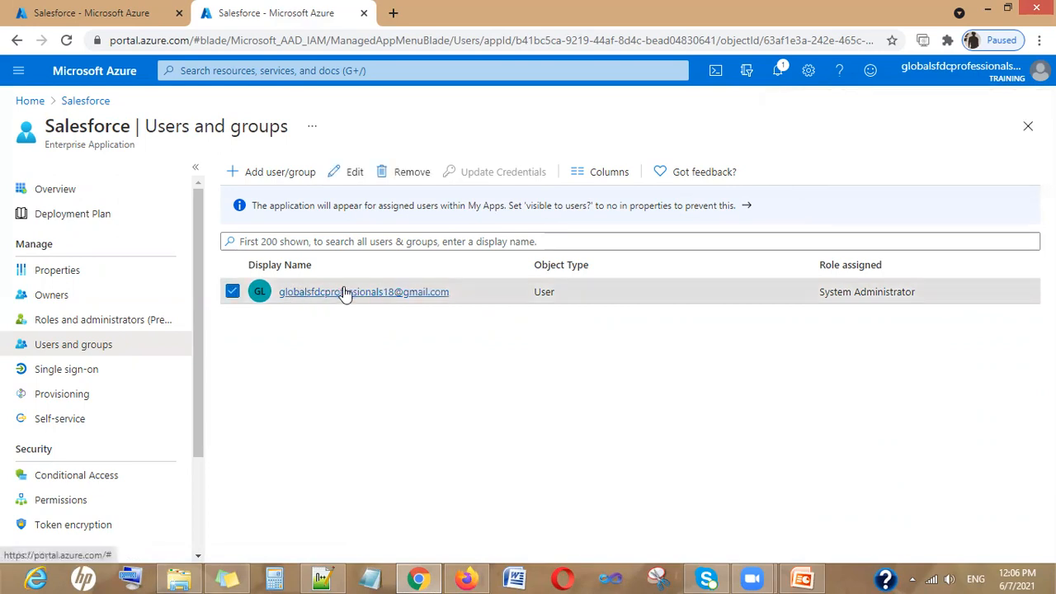
click(344, 292)
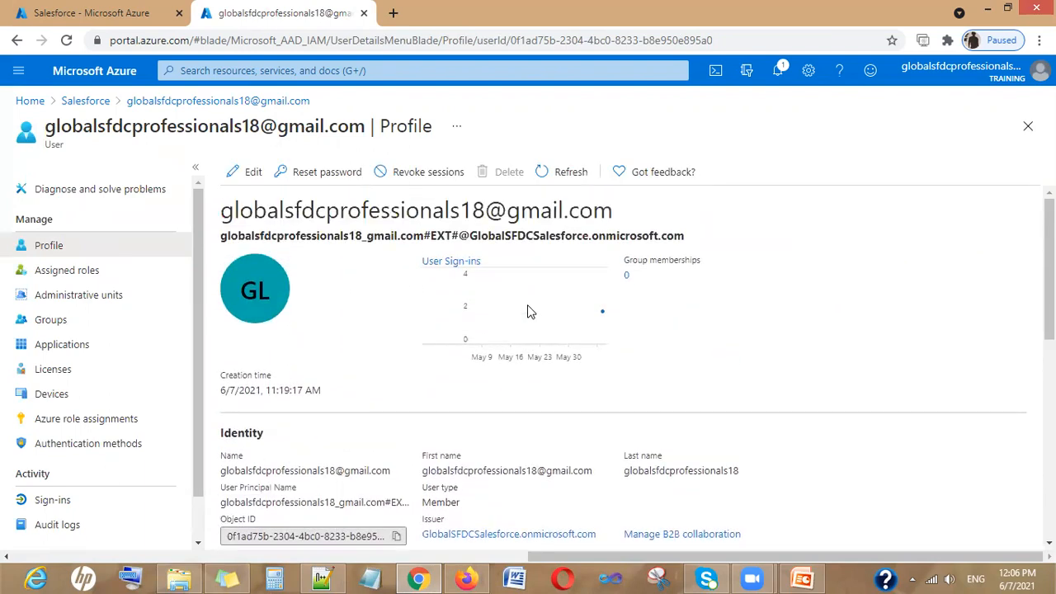
scroll(530, 312, down, 1)
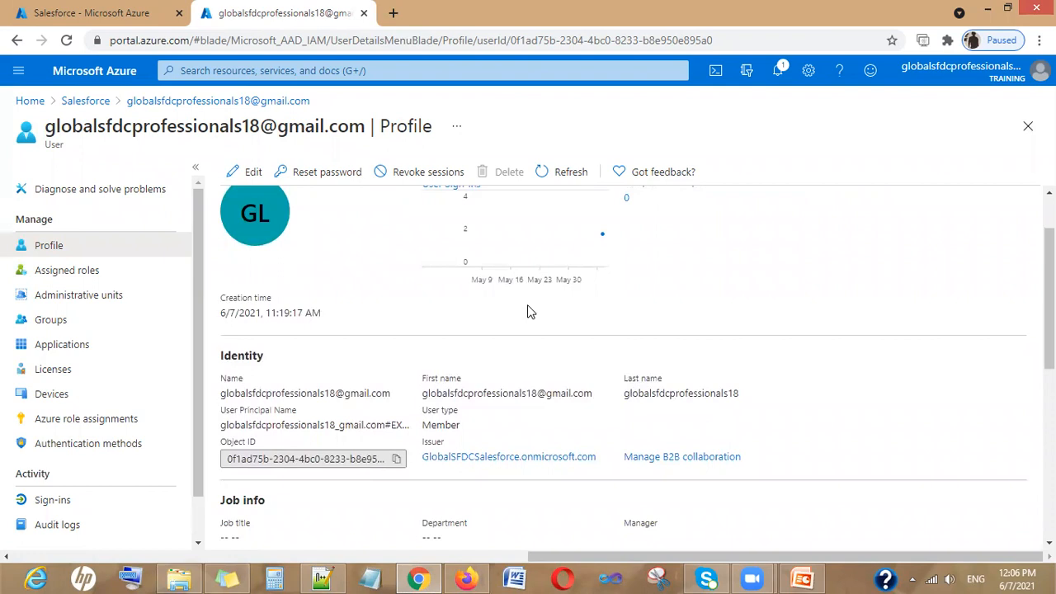
scroll(531, 312, down, 4)
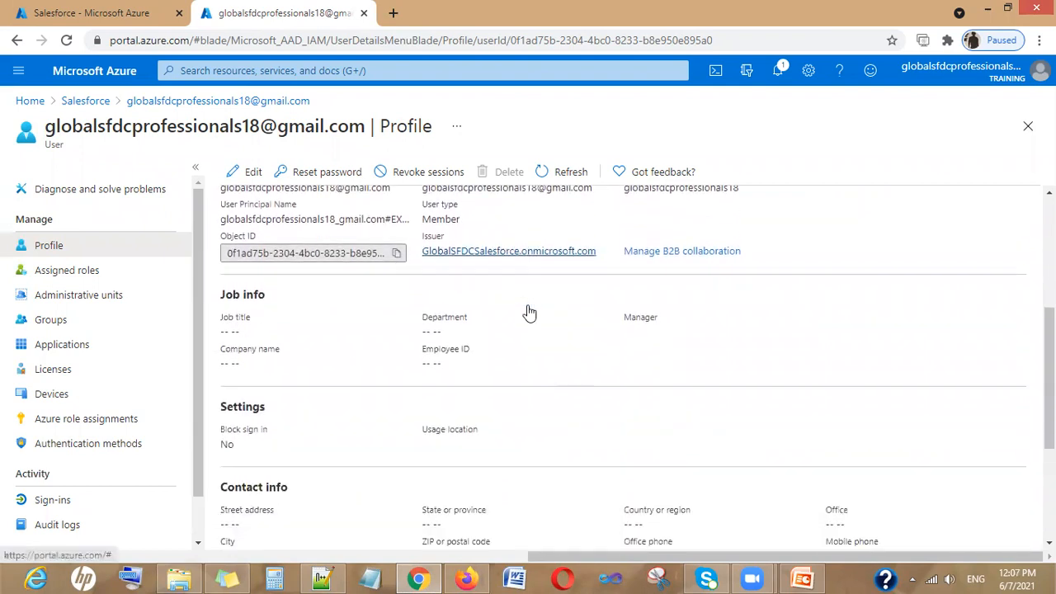
scroll(530, 311, down, 2)
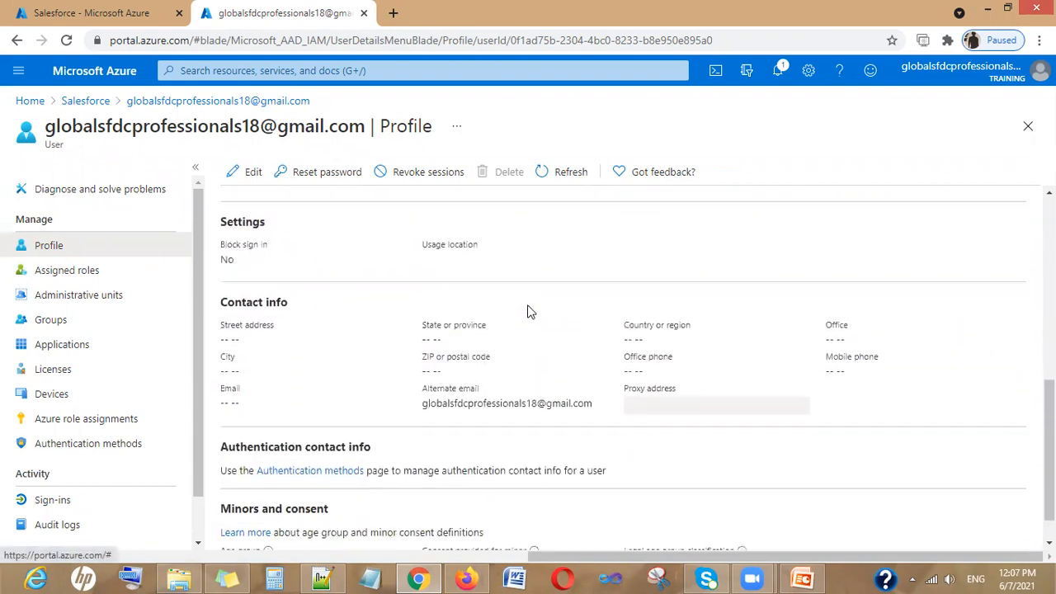
scroll(530, 312, up, 4)
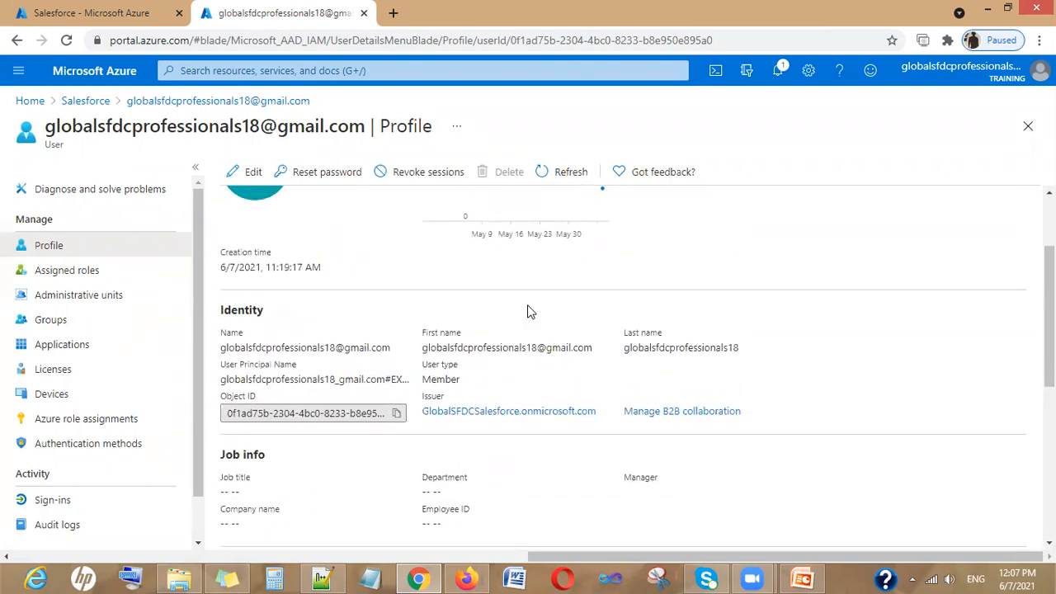
scroll(531, 311, up, 1)
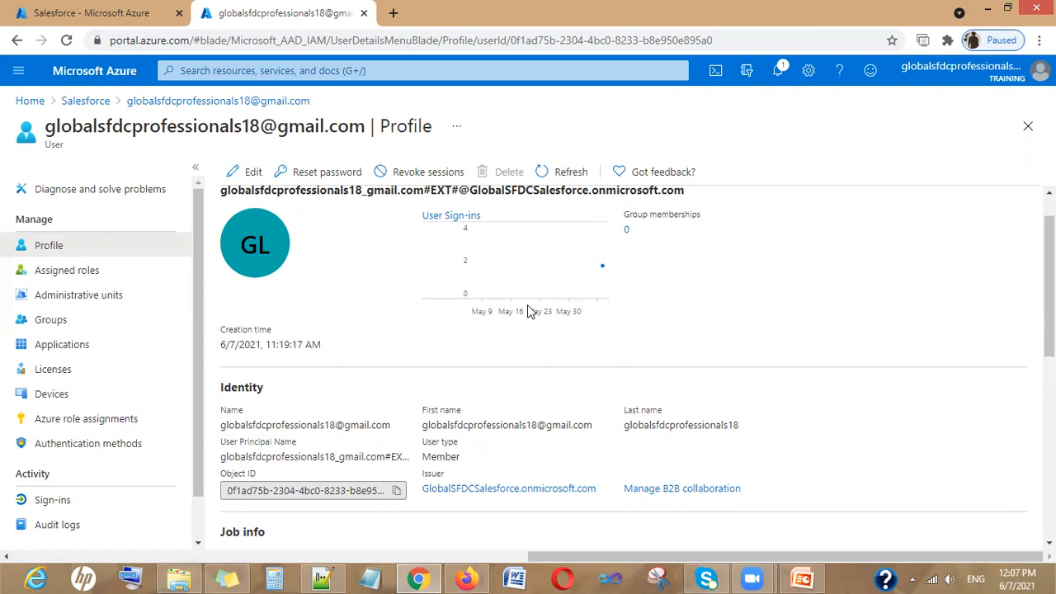
click(321, 579)
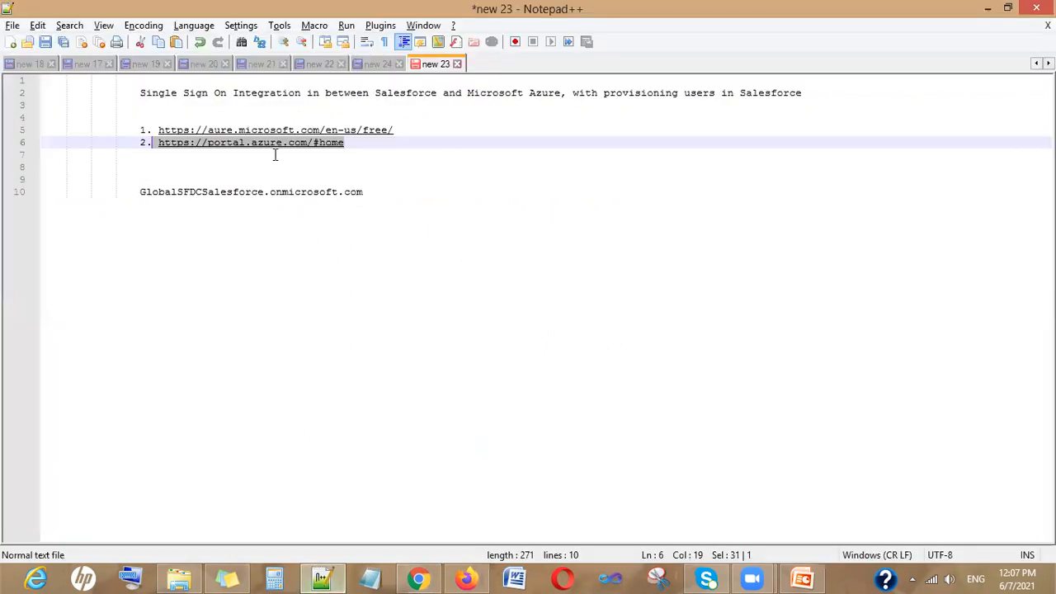
Copy the GlobalSFDCSalesforce.onmicrosoft.com domain from the notes and return to Azure
click(278, 197)
double_click(278, 196)
drag(379, 193, 137, 191)
key(ctrl+c)
key(alt+Tab)
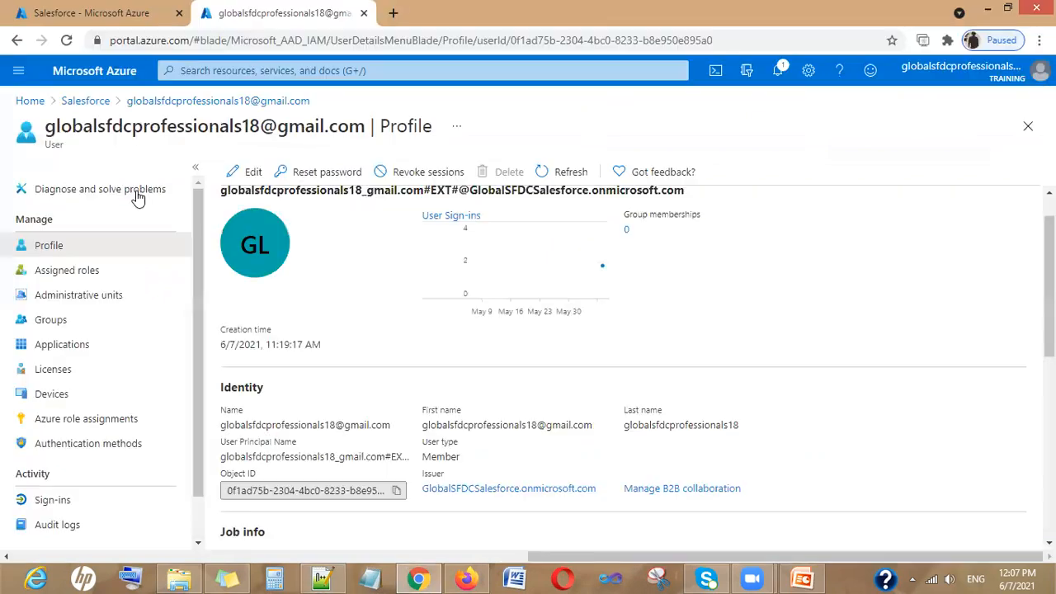
Search the user's profile for the copied domain, then return to Salesforce's Users and groups
key(ctrl+f)
key(ctrl+v)
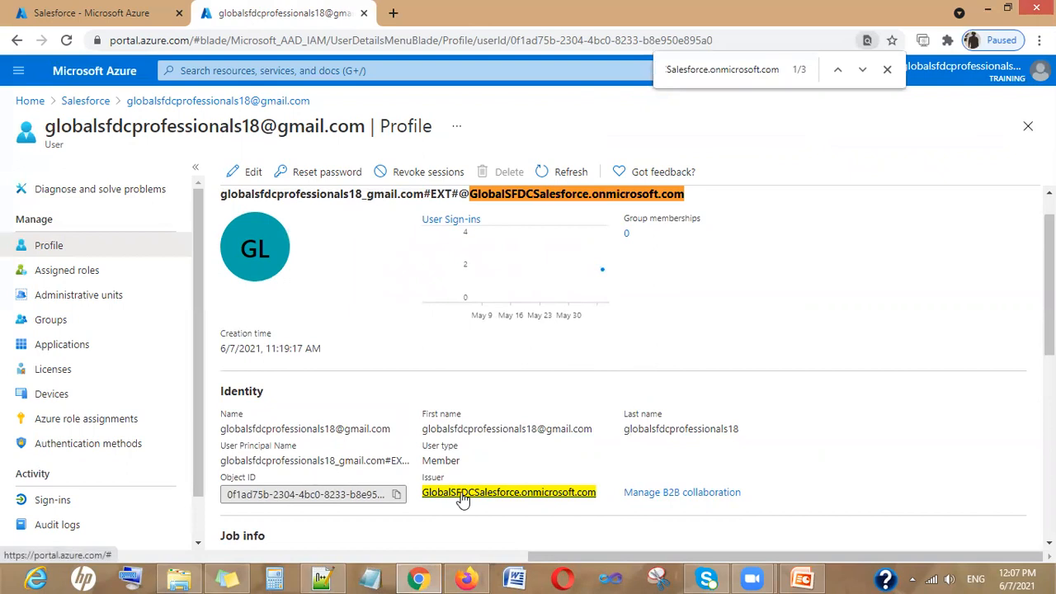
click(887, 70)
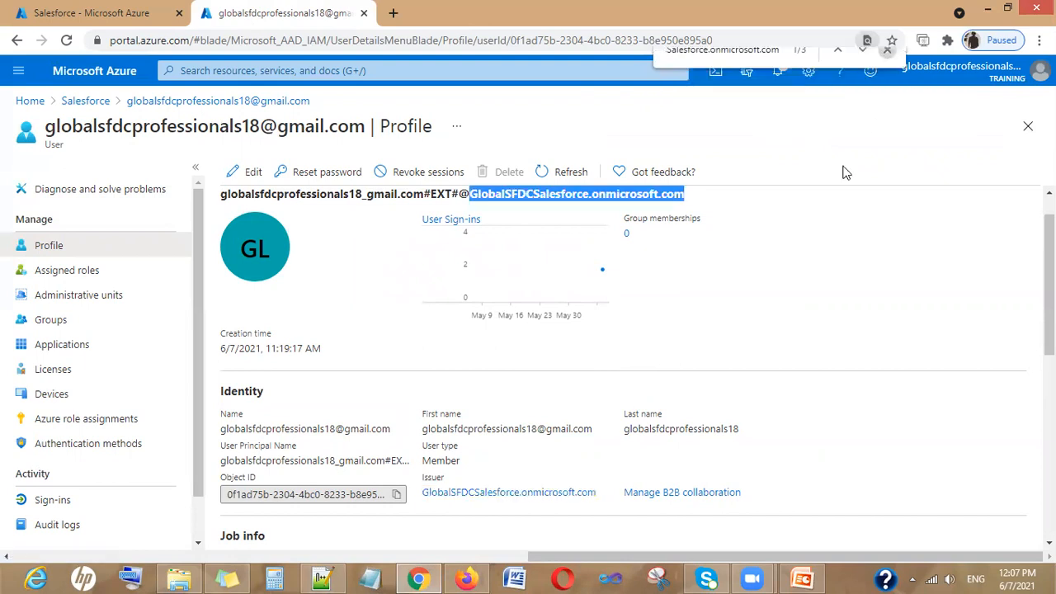
scroll(714, 382, down, 2)
scroll(714, 382, down, 2)
scroll(715, 382, up, 3)
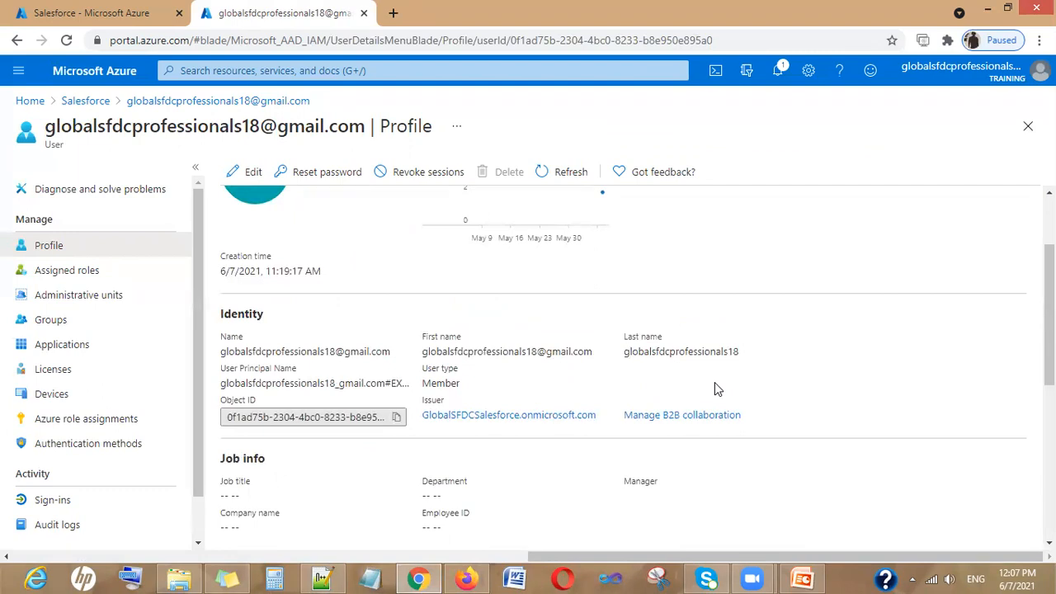
scroll(714, 382, up, 1)
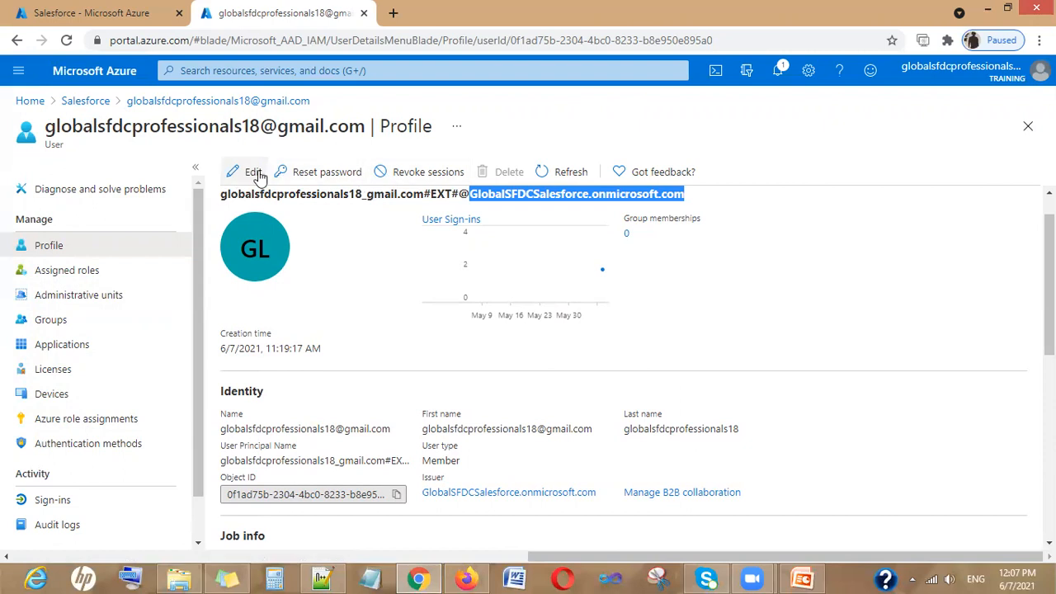
click(54, 144)
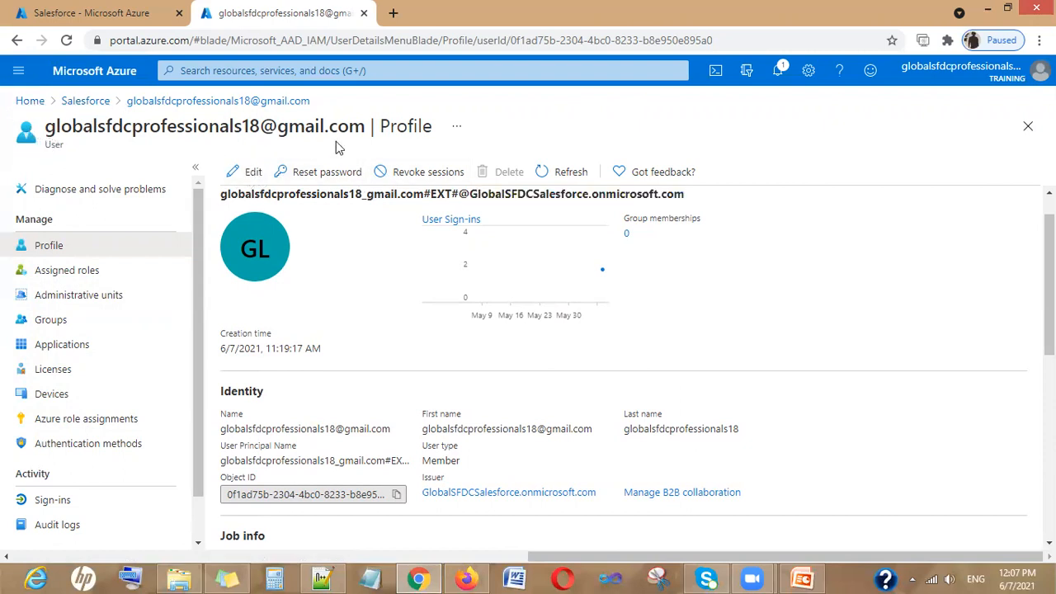
click(275, 103)
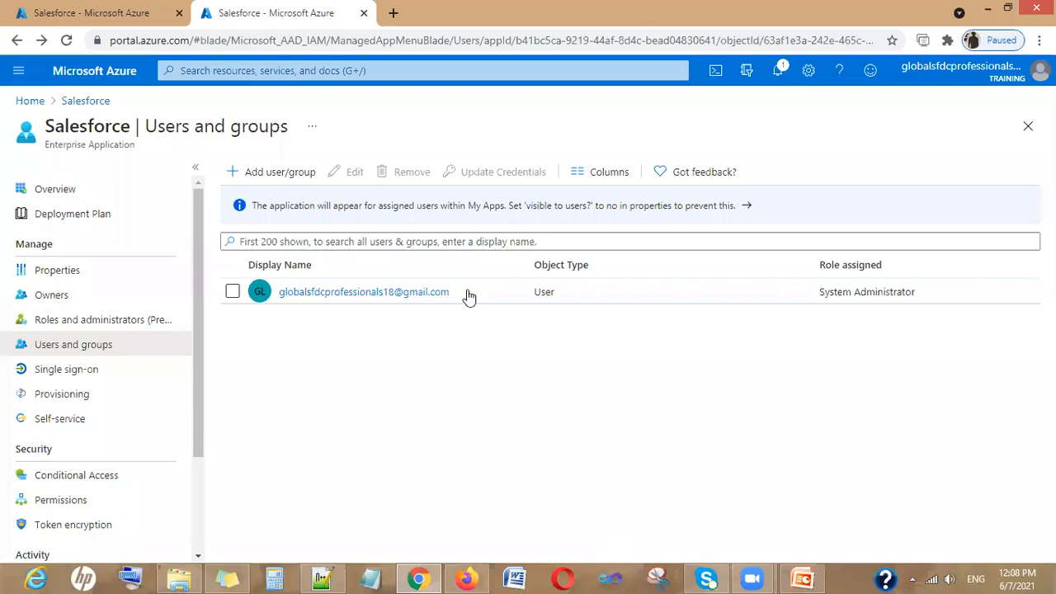
Select the domain part of the user's e-mail, then switch to the Salesforce User Edit page
drag(471, 293, 278, 292)
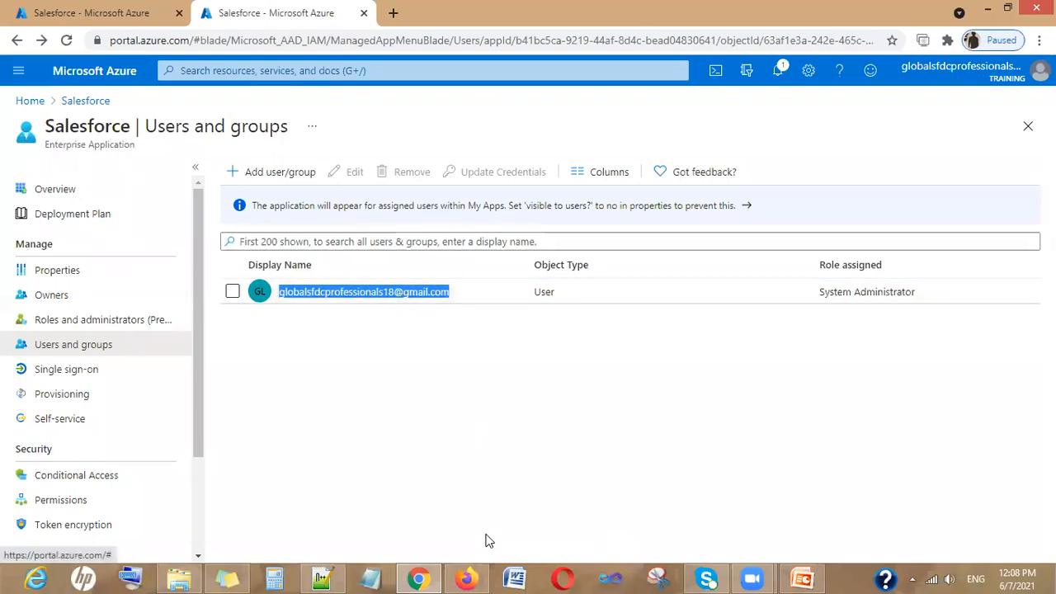
click(425, 578)
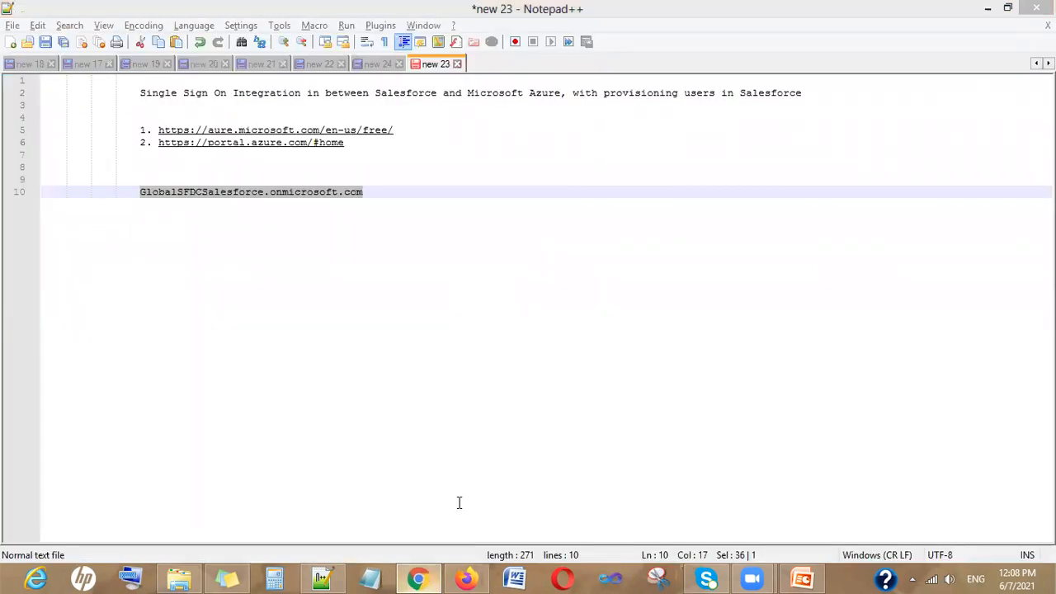
key(alt+Tab)
scroll(710, 385, down, 3)
scroll(541, 472, up, 2)
scroll(578, 413, down, 2)
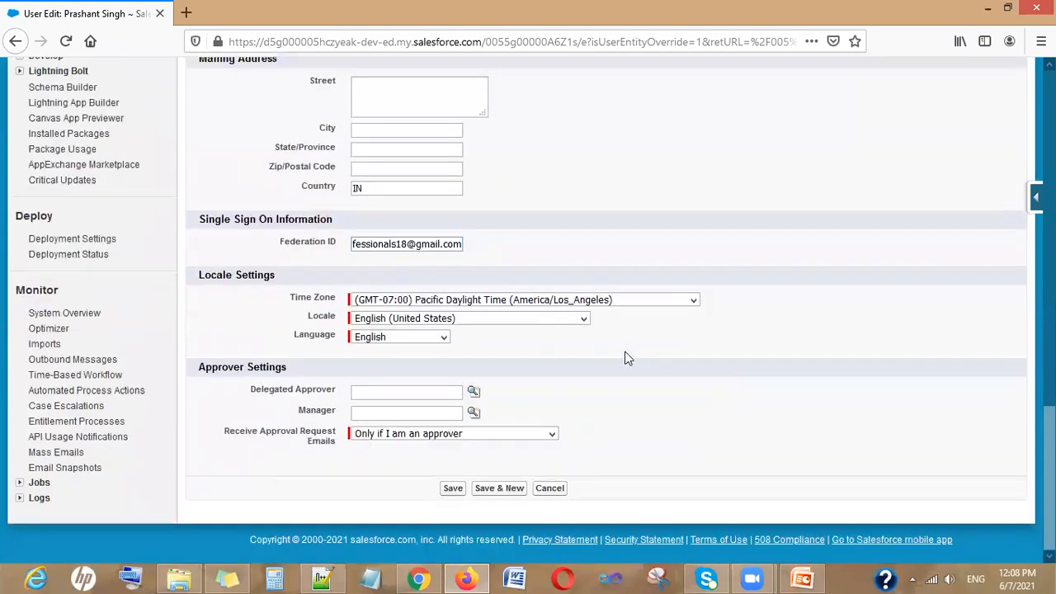
Save the user's Federation ID on the Salesforce User Edit page
click(453, 488)
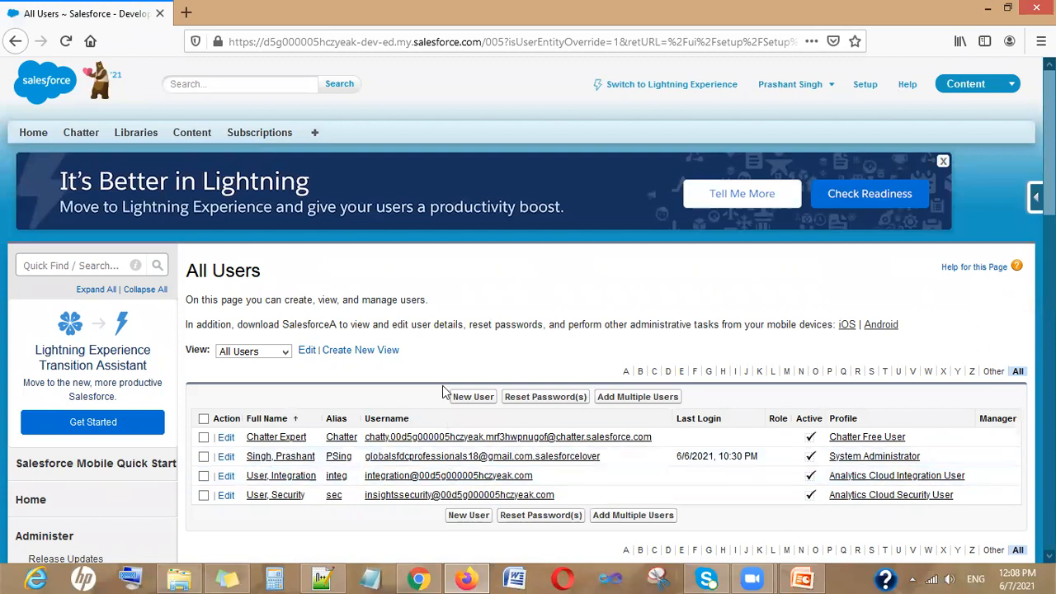
Find My Domain through Quick Find 'my' and view its Authentication Configuration section
click(103, 262)
text(my)
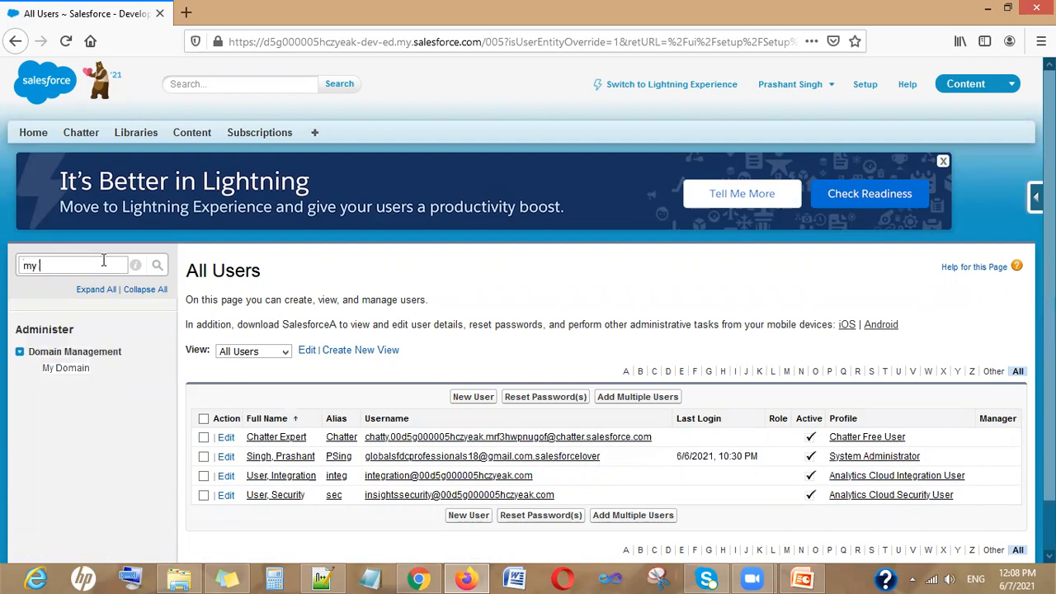
click(66, 370)
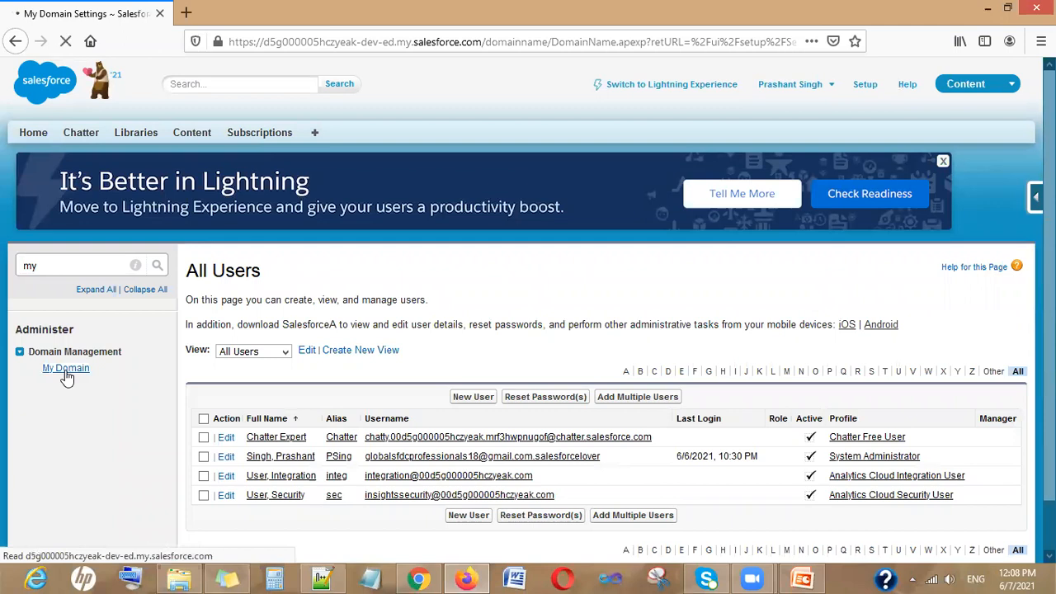
scroll(493, 396, down, 5)
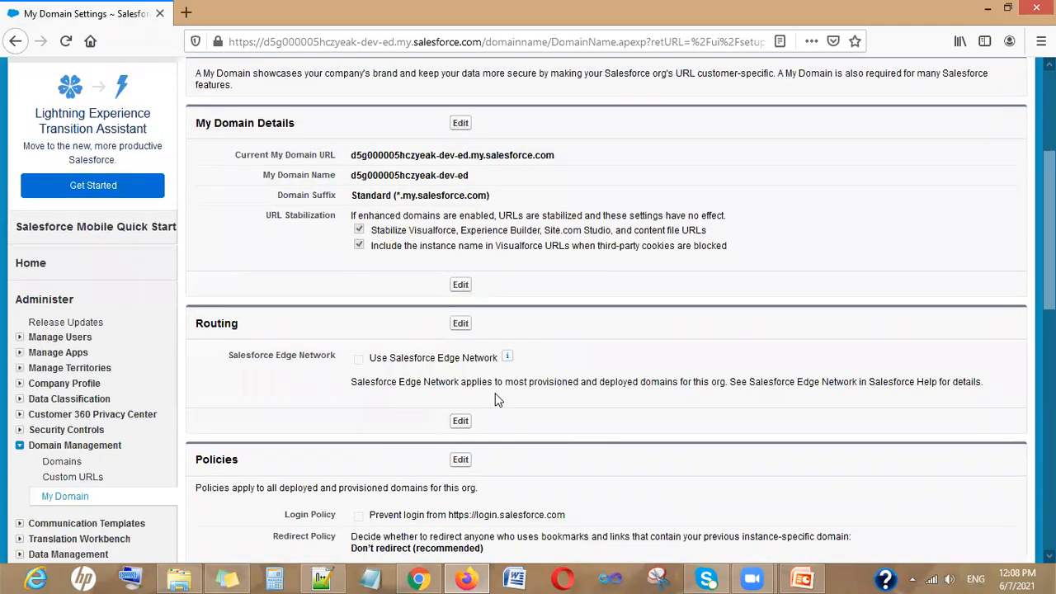
scroll(495, 399, down, 2)
scroll(495, 399, up, 2)
scroll(495, 399, down, 2)
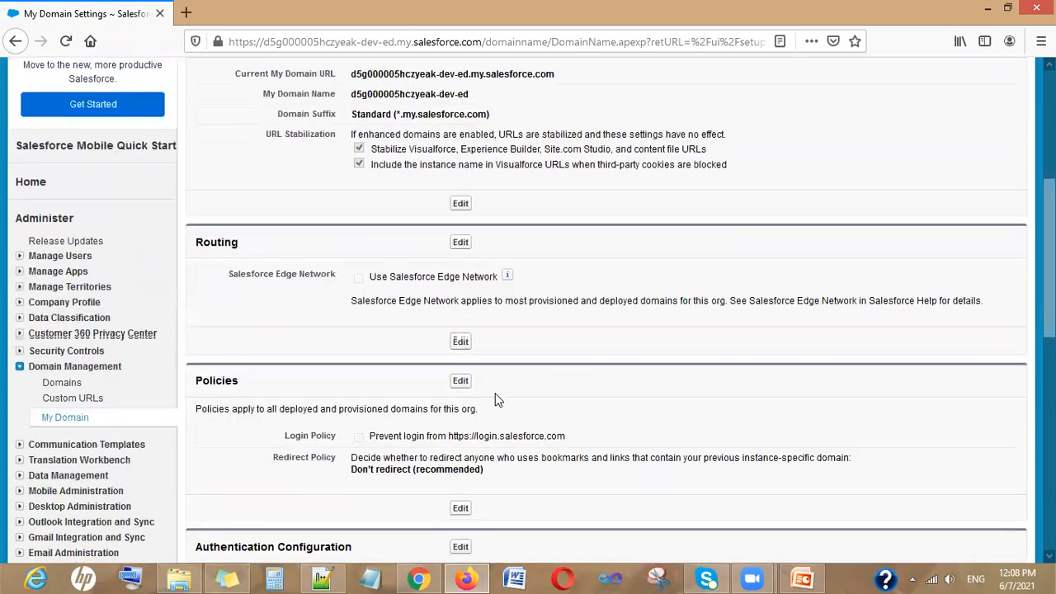
scroll(495, 399, down, 8)
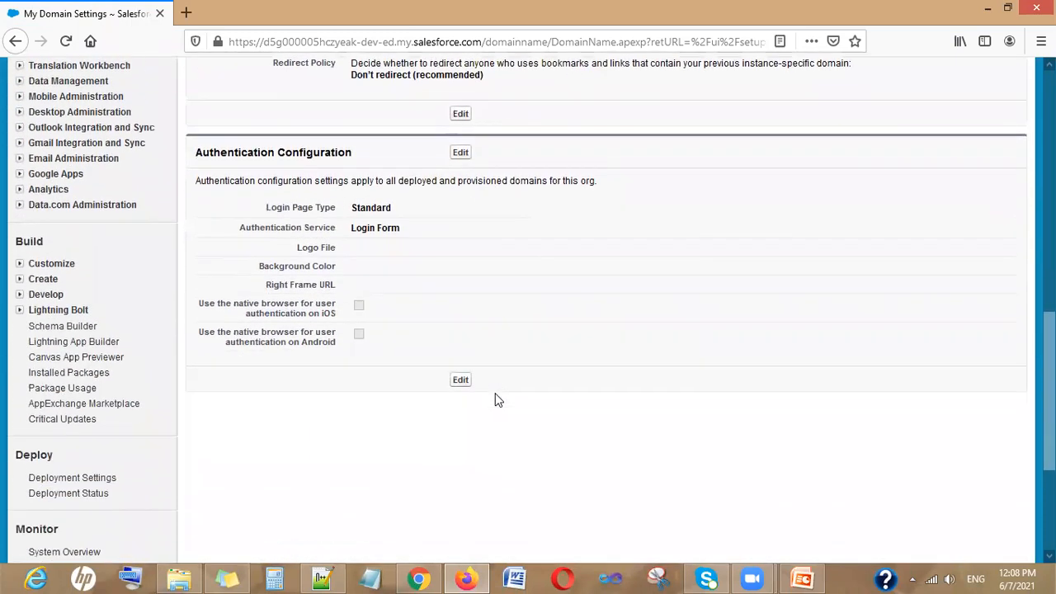
scroll(498, 399, up, 2)
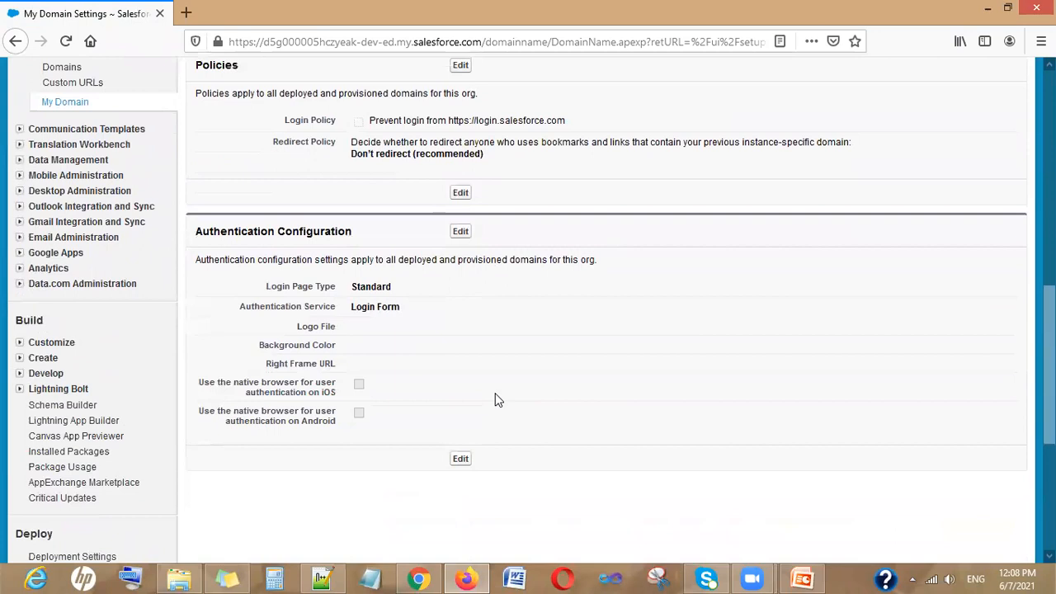
Enable AzureSSO alongside Login Form in the Authentication Configuration and save it
click(460, 232)
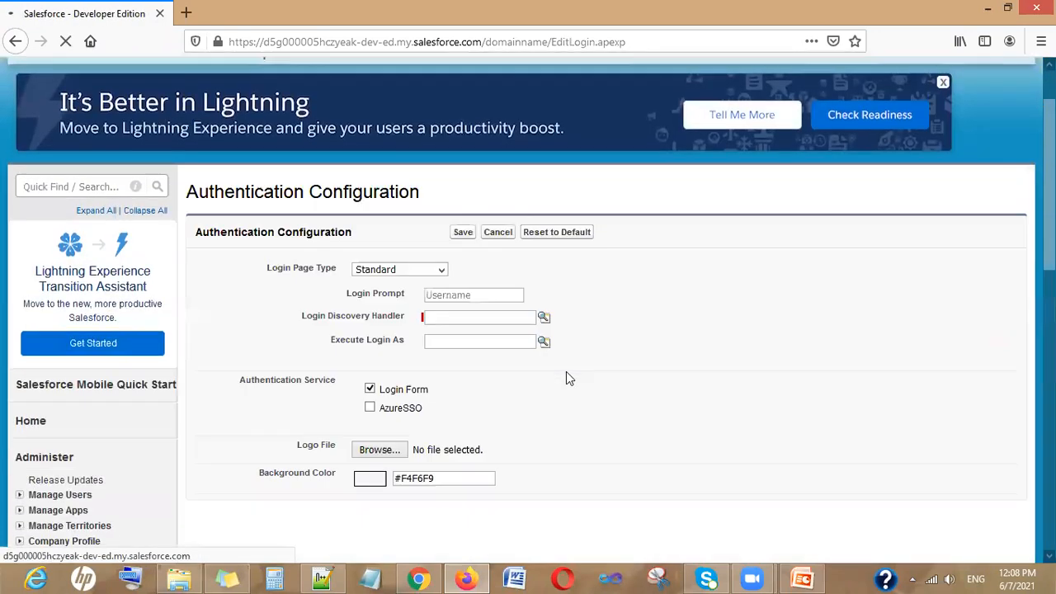
click(370, 328)
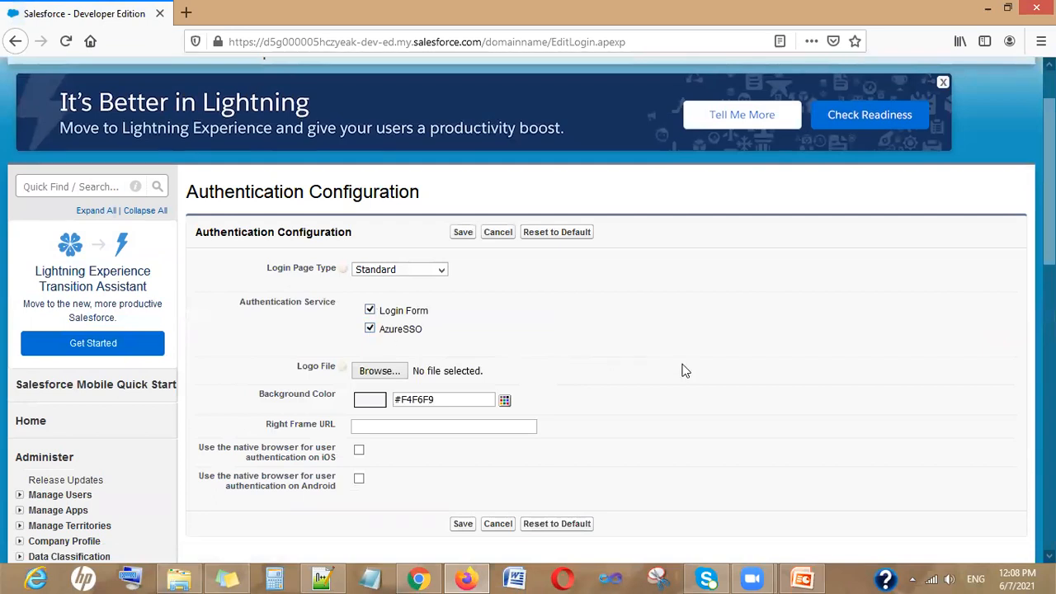
click(468, 234)
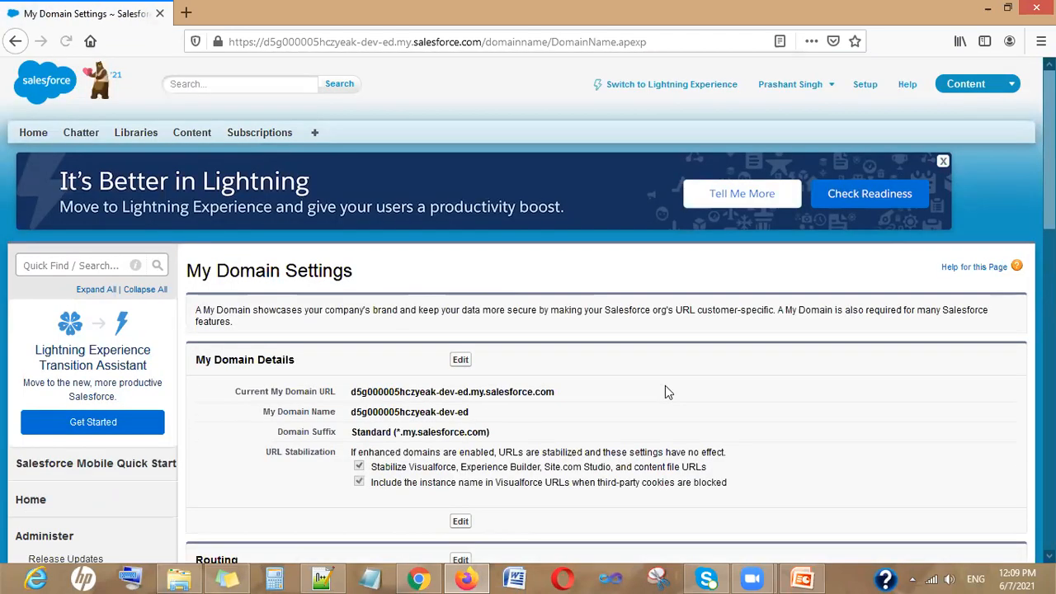
scroll(665, 386, down, 10)
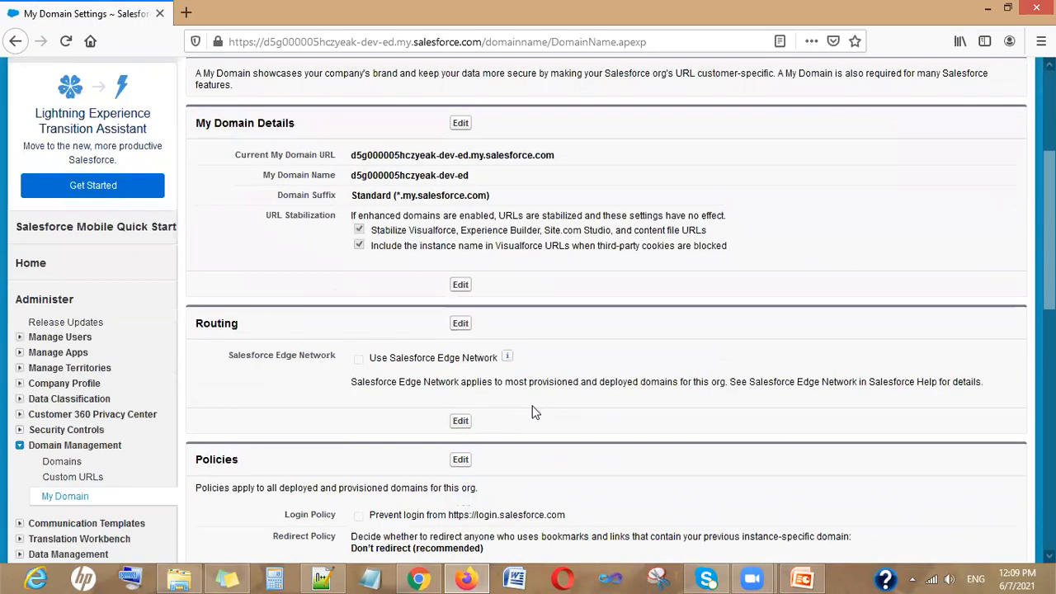
scroll(532, 412, up, 12)
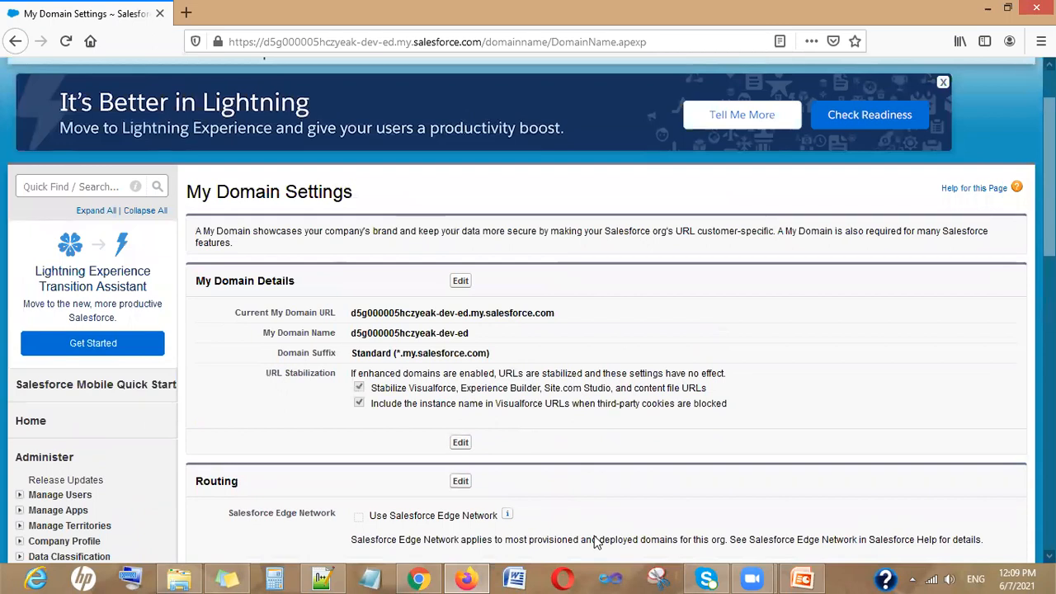
Select the Current My Domain URL text on the My Domain Settings page
click(564, 578)
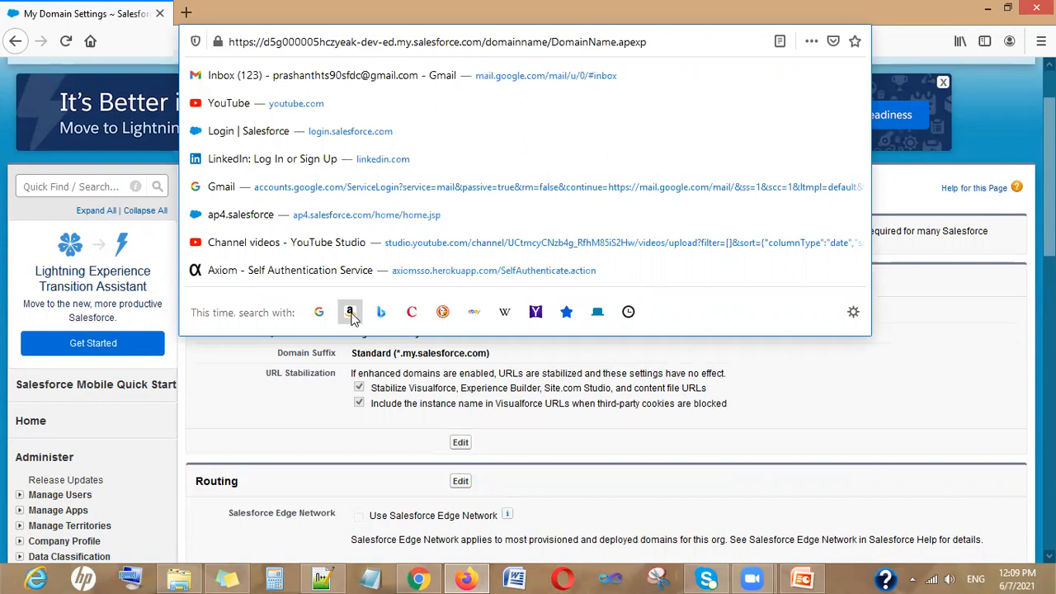
click(792, 411)
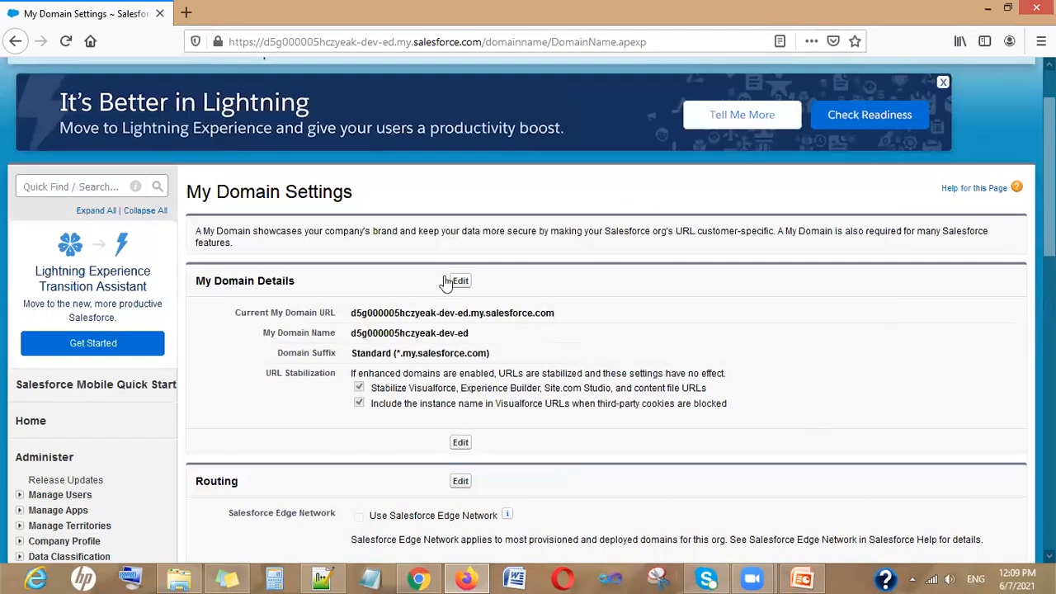
drag(355, 313, 557, 314)
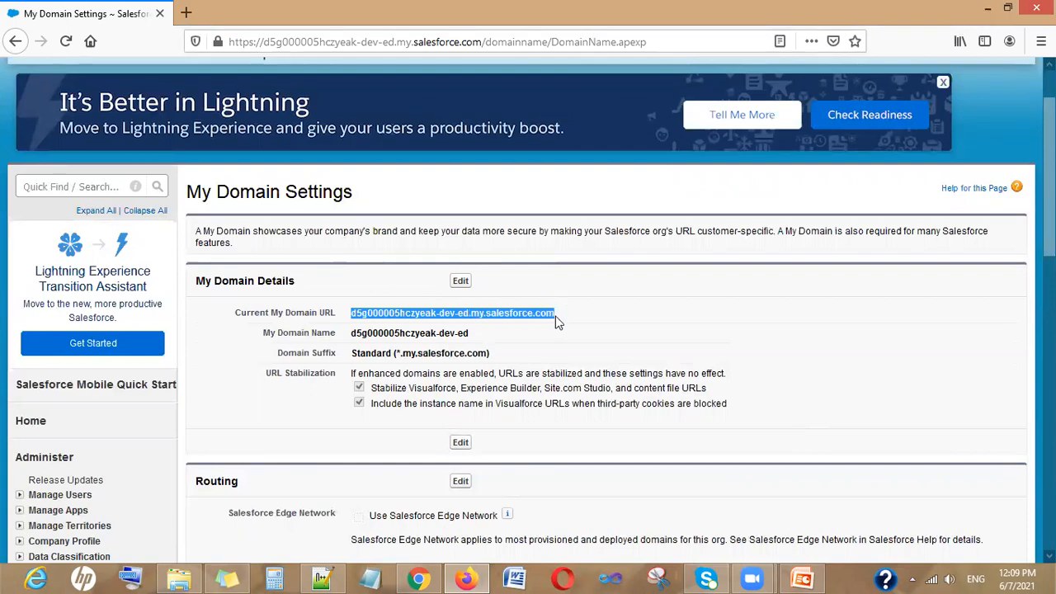
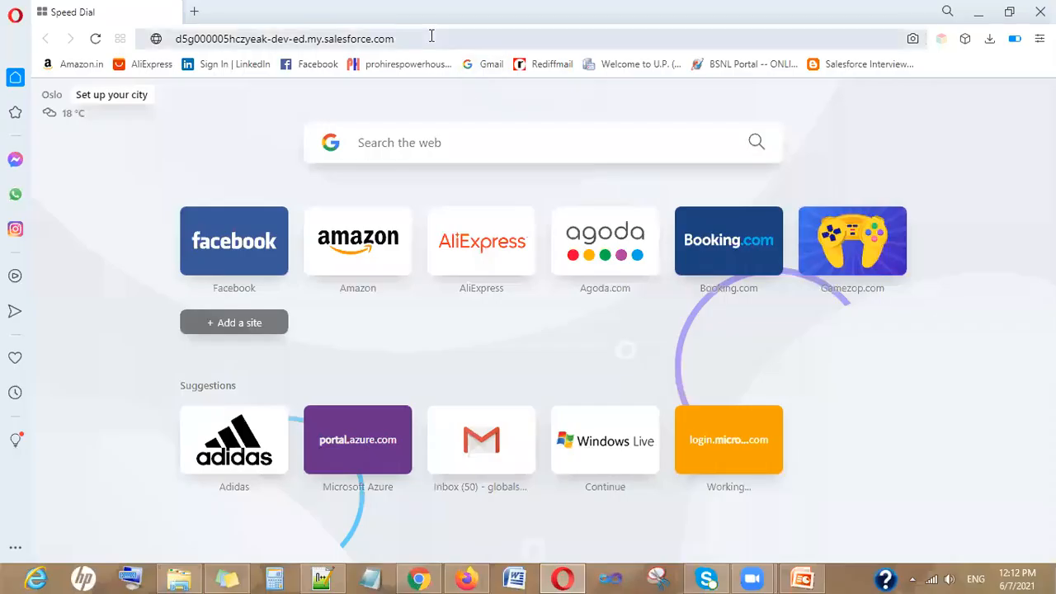
Load the my.salesforce.com org URL and sign in with the AzureSSO login option
click(431, 36)
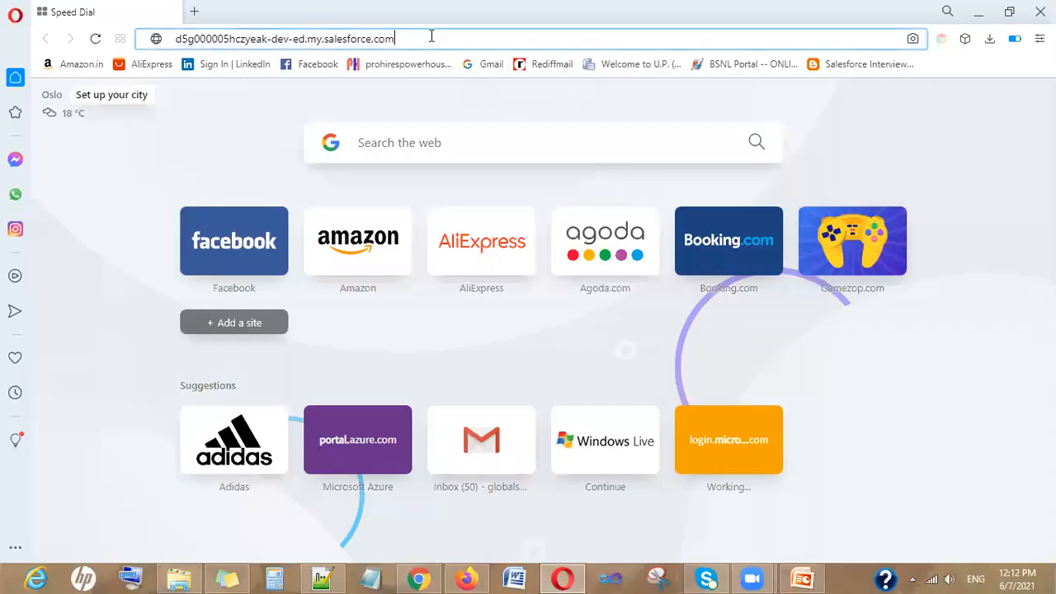
key(Return)
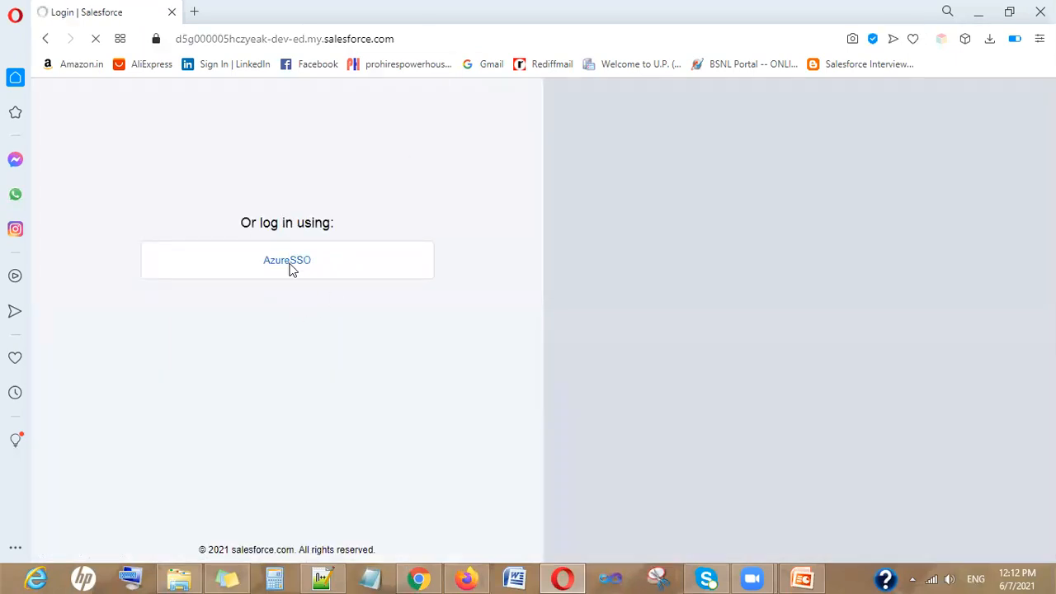
scroll(330, 497, down, 1)
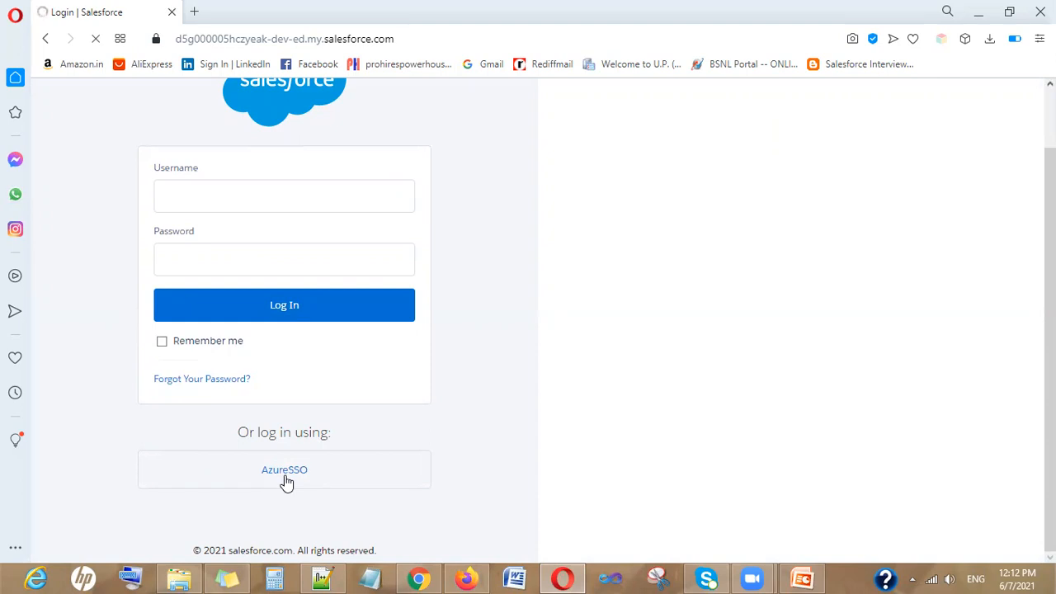
click(284, 471)
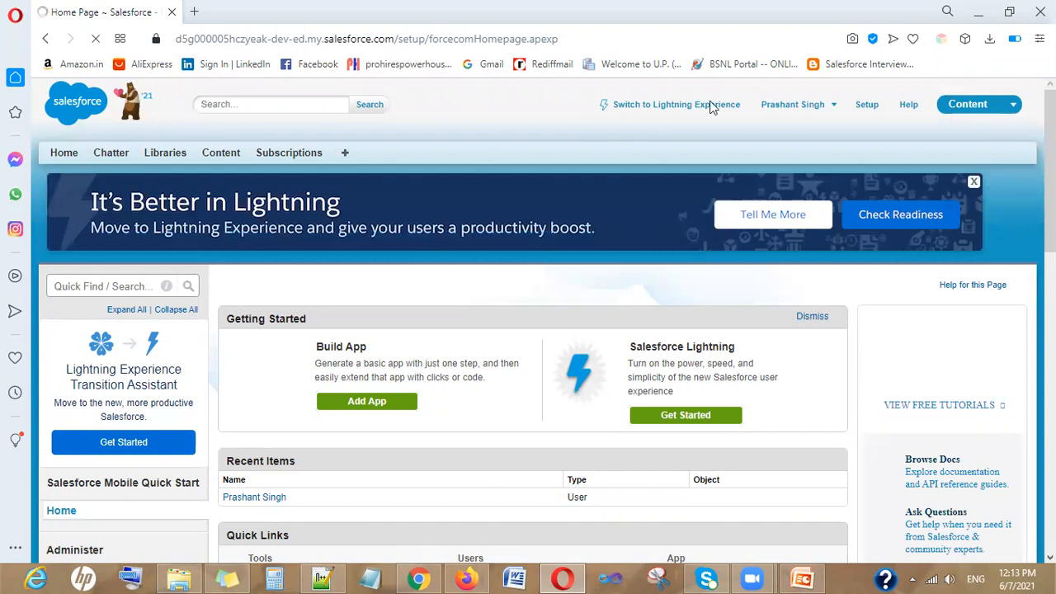
Log out of Salesforce and reload the org URL in a new browser tab
click(805, 108)
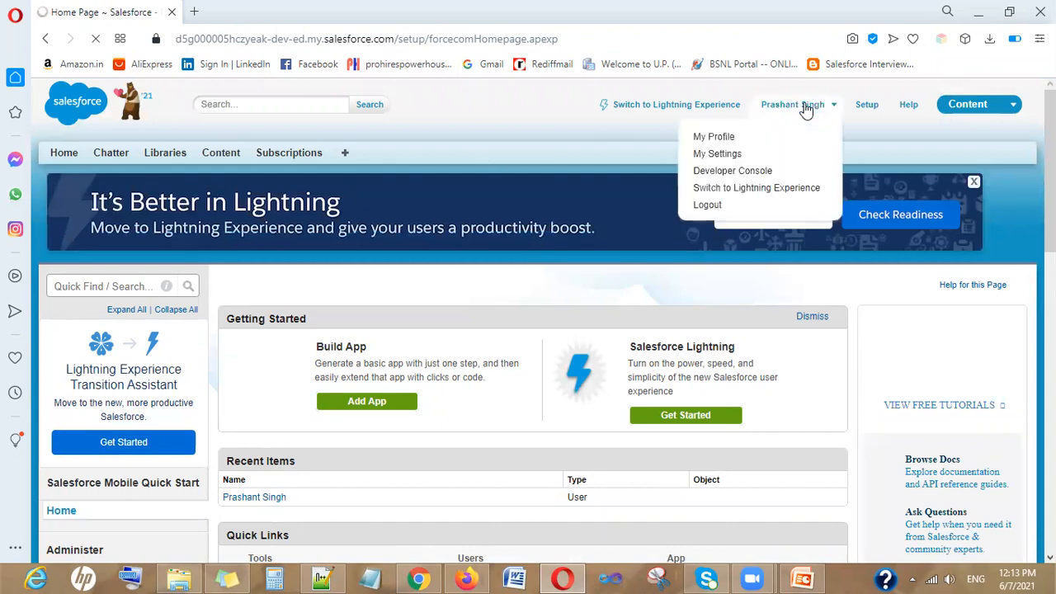
click(722, 209)
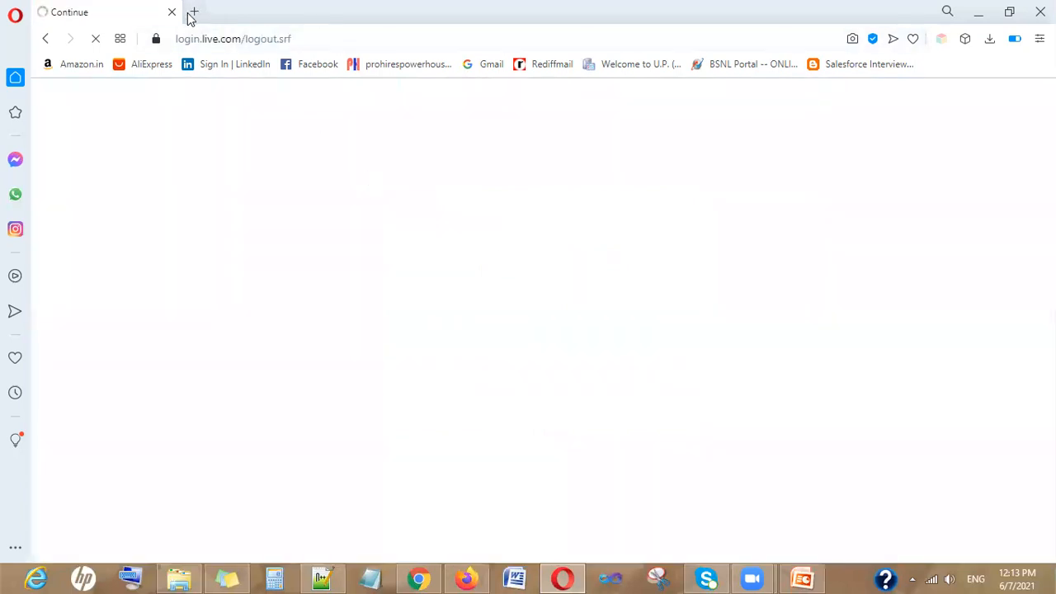
click(190, 14)
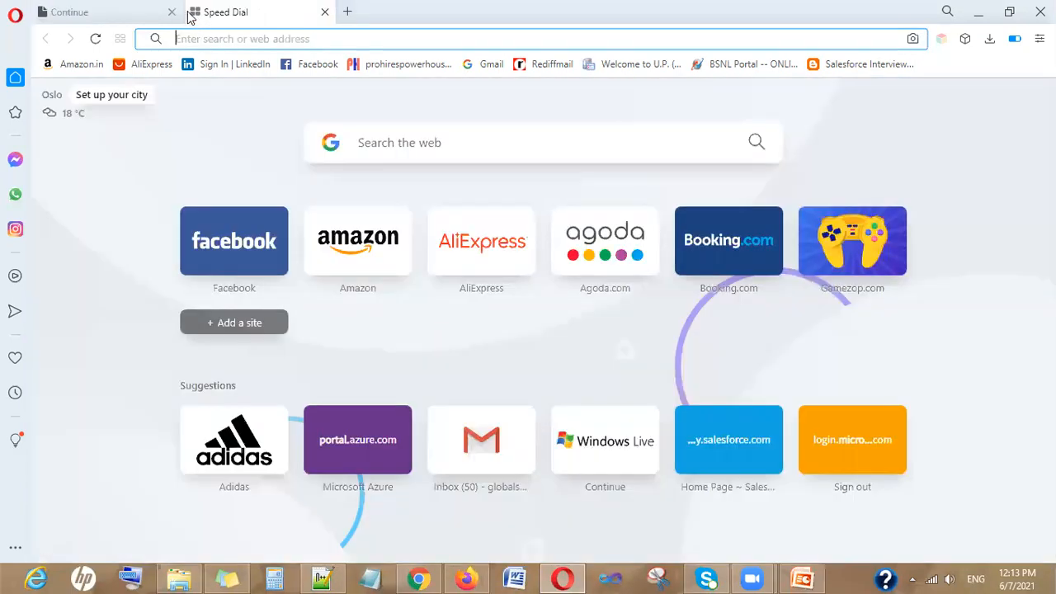
text(d5g000005hczyeak-dev-ed.my.salesforce.com/)
key(Return)
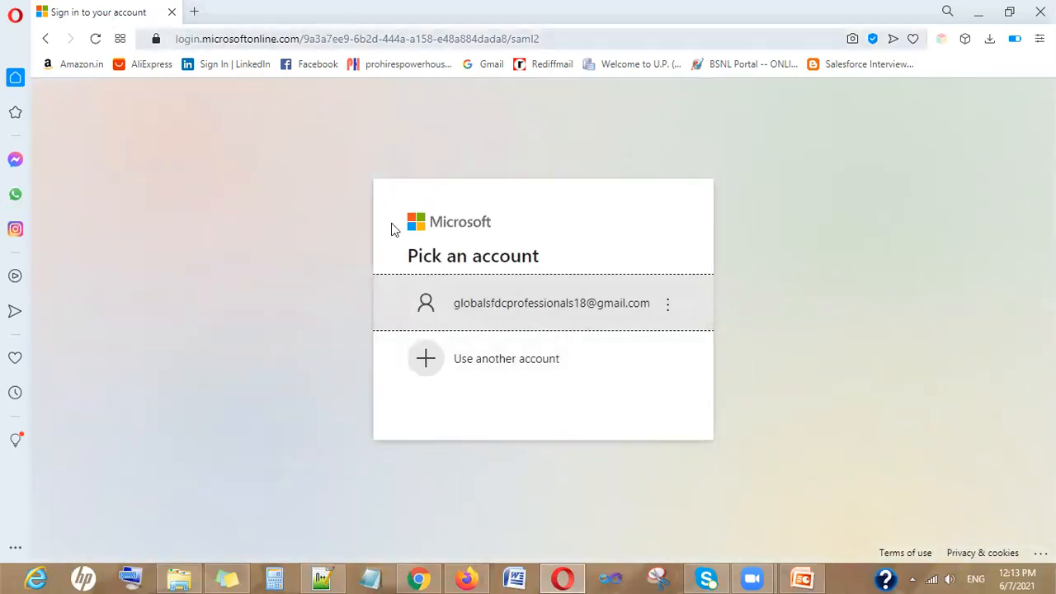
Sign in with the Microsoft account's password and decline saving the password
click(487, 307)
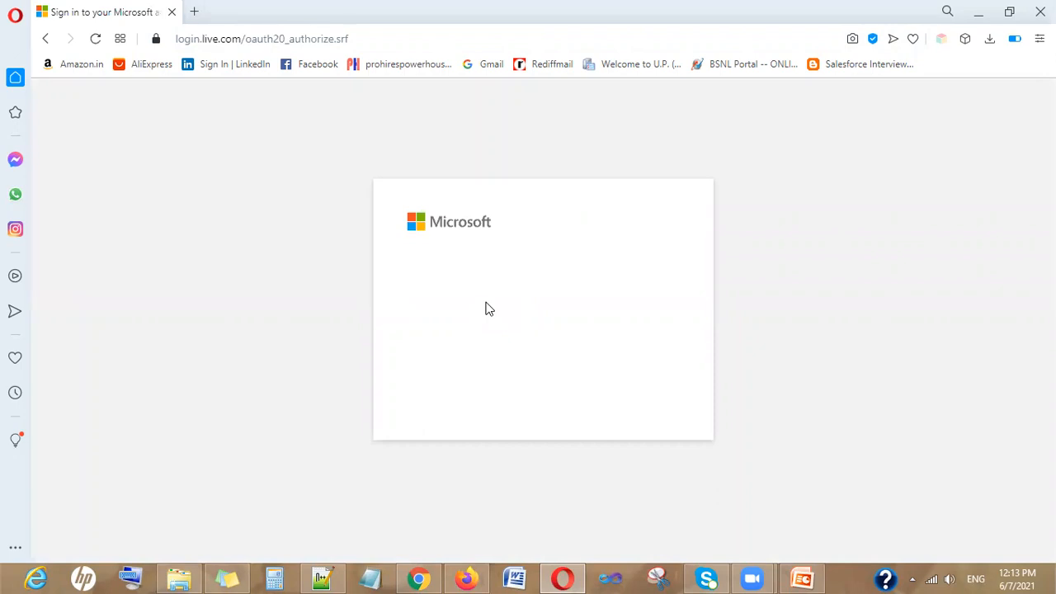
text(•••••)
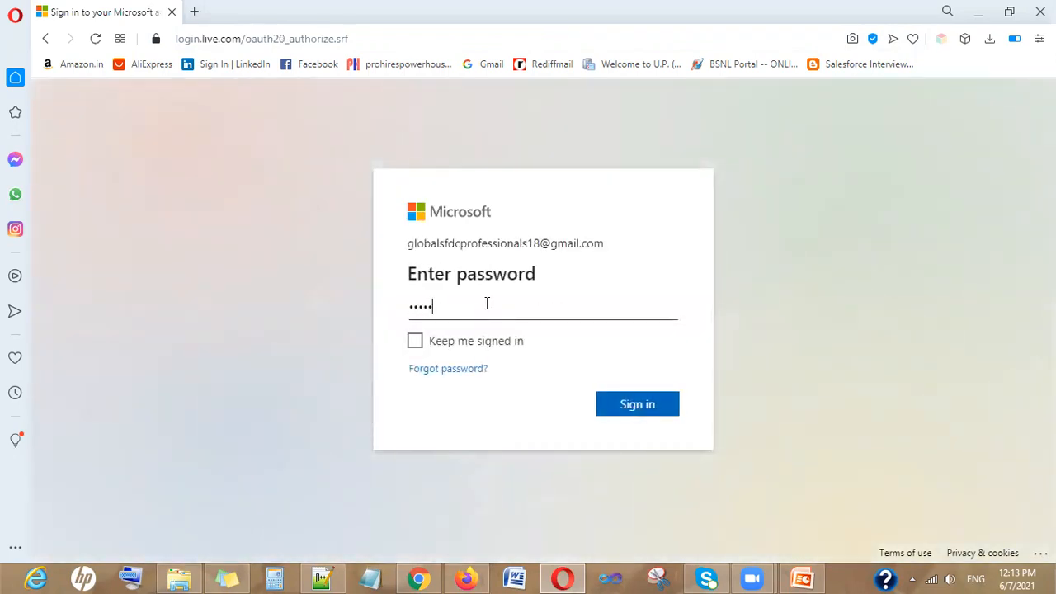
key(BackSpace)
key(BackSpace)
key(BackSpace)
key(BackSpace)
key(BackSpace)
text(••••••••••)
key(Return)
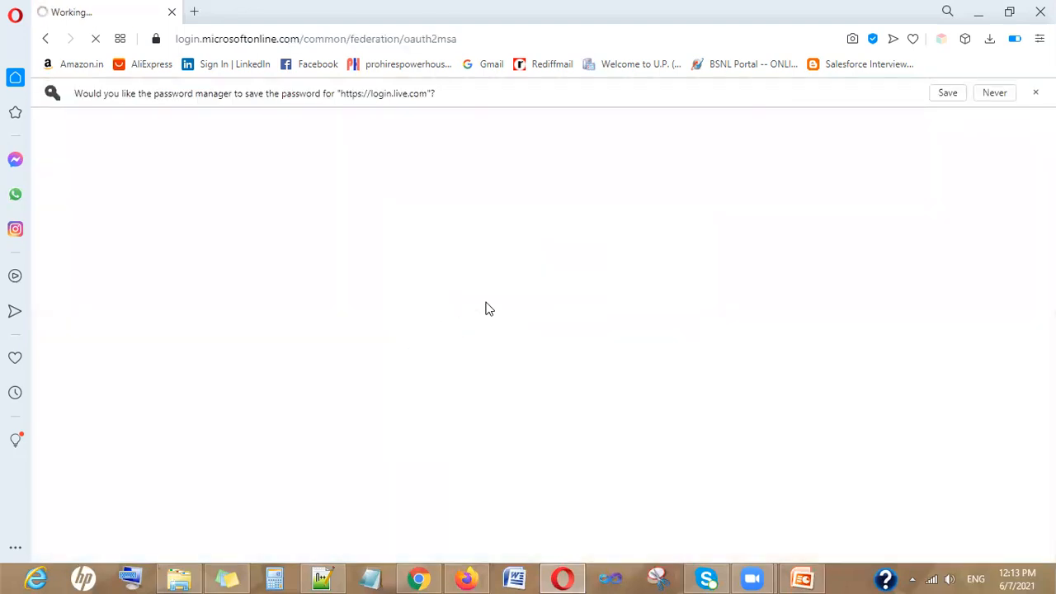
click(1001, 94)
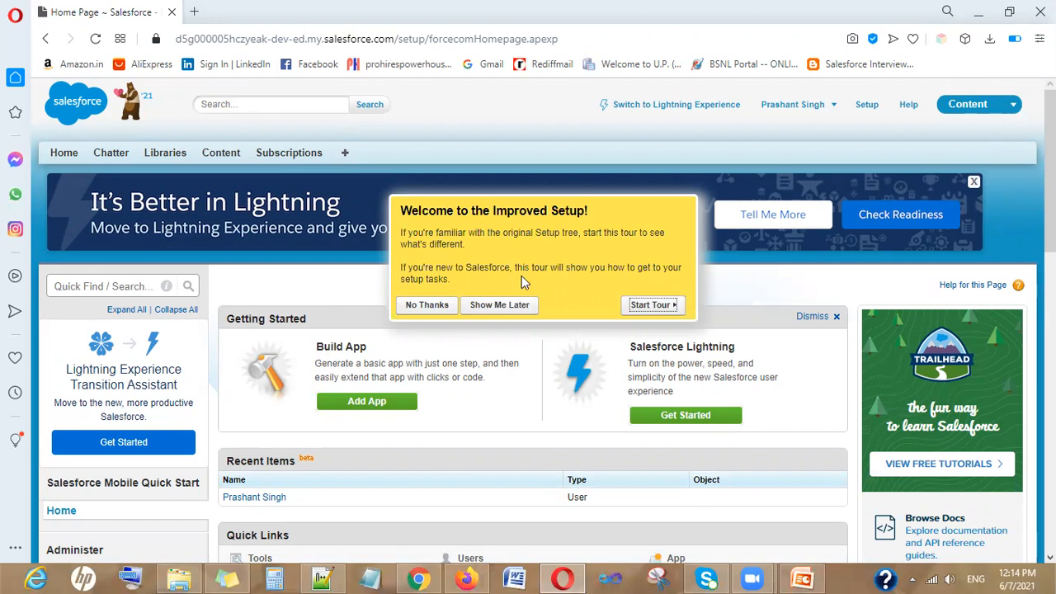
Postpone the Salesforce setup tour, return to Azure's Salesforce Users and groups, and choose Add user/group
click(505, 305)
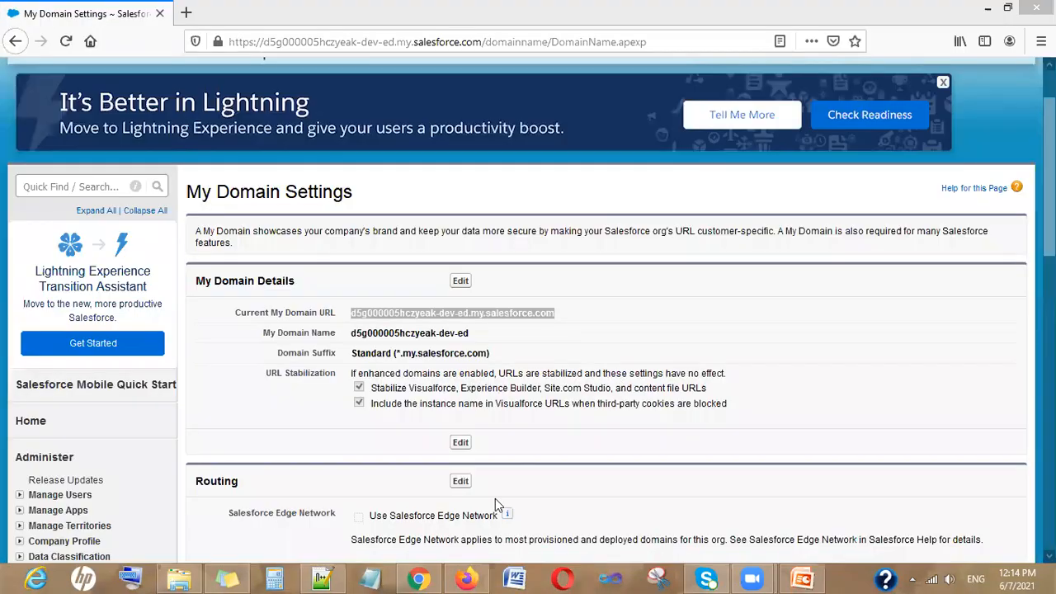
click(465, 577)
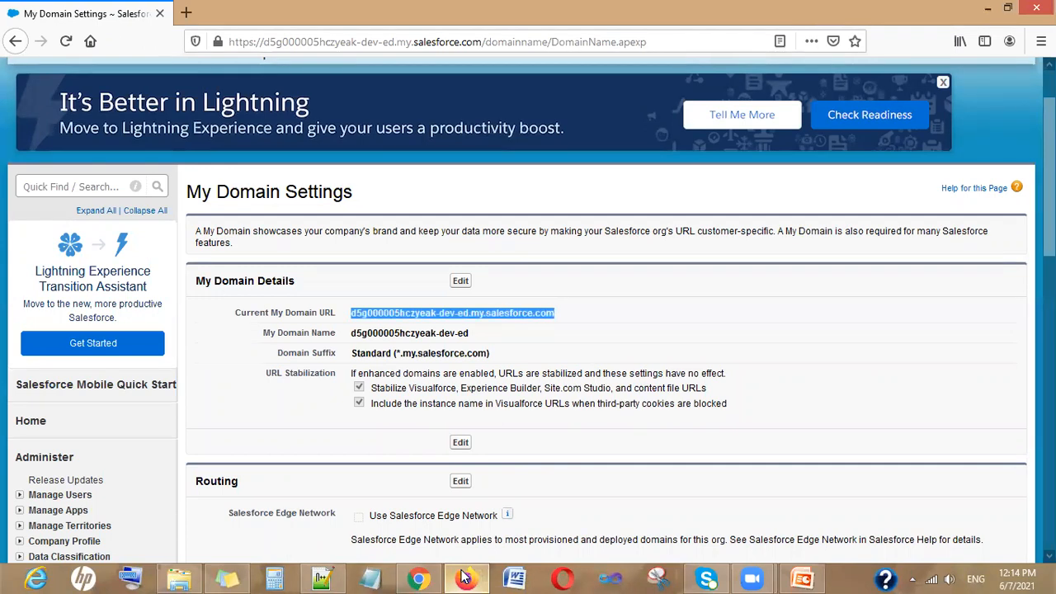
click(465, 578)
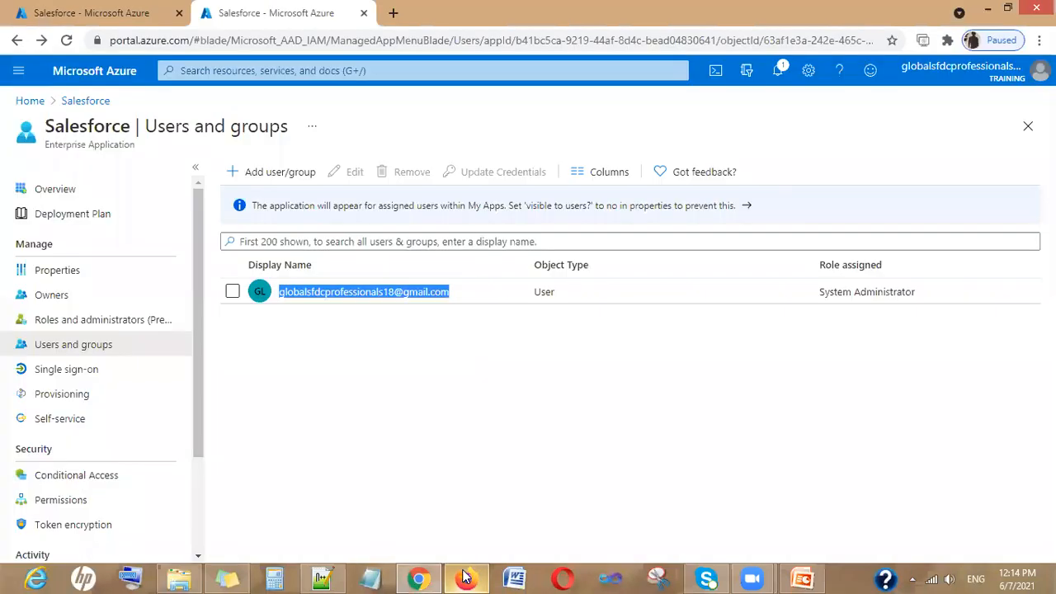
click(422, 415)
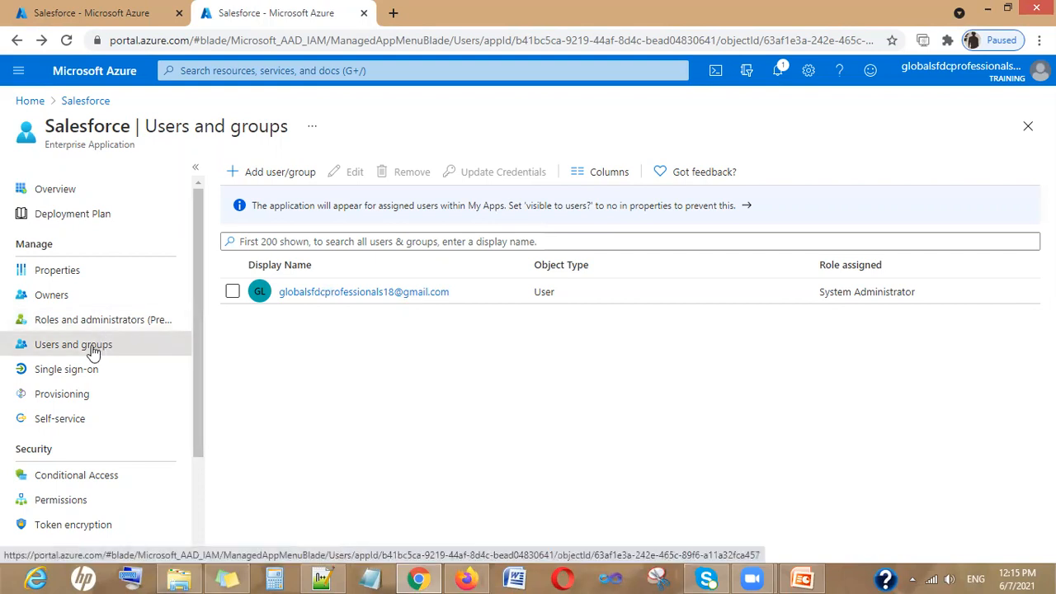
click(275, 173)
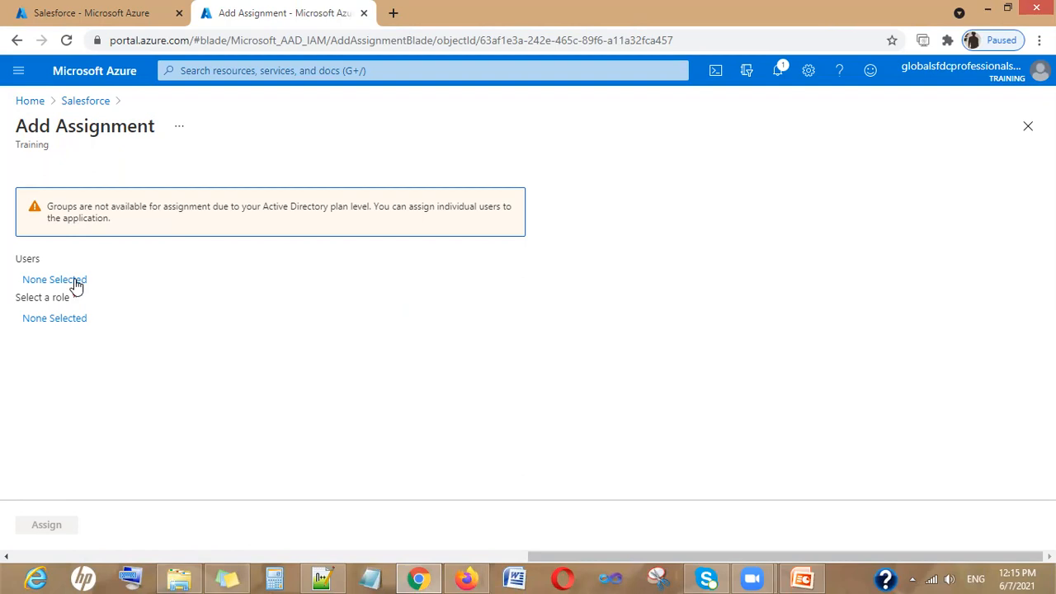
Close the Users picker without selecting anyone and go back via the Salesforce breadcrumb
click(74, 281)
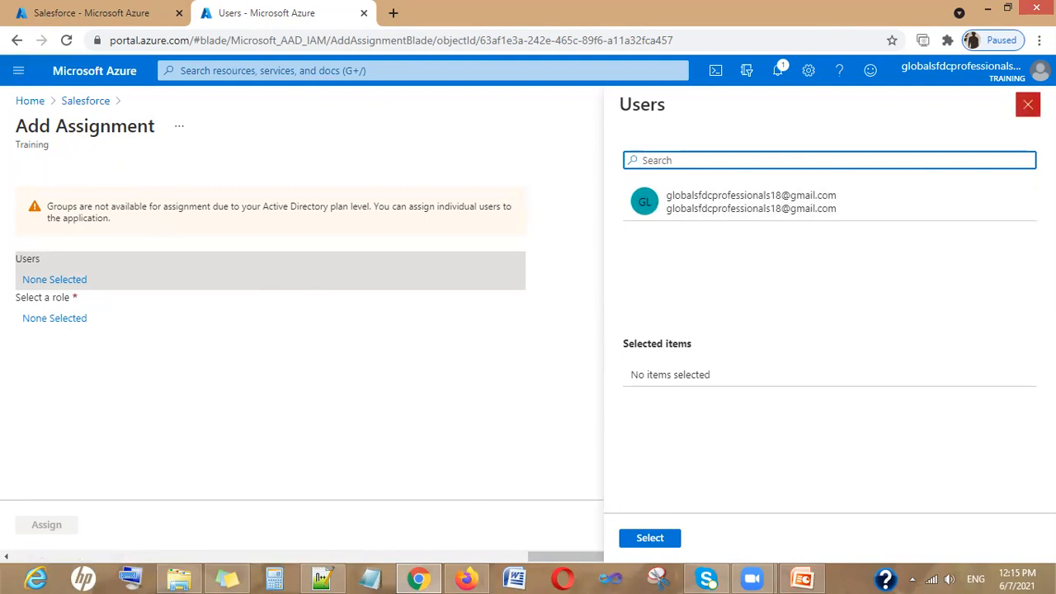
click(1028, 105)
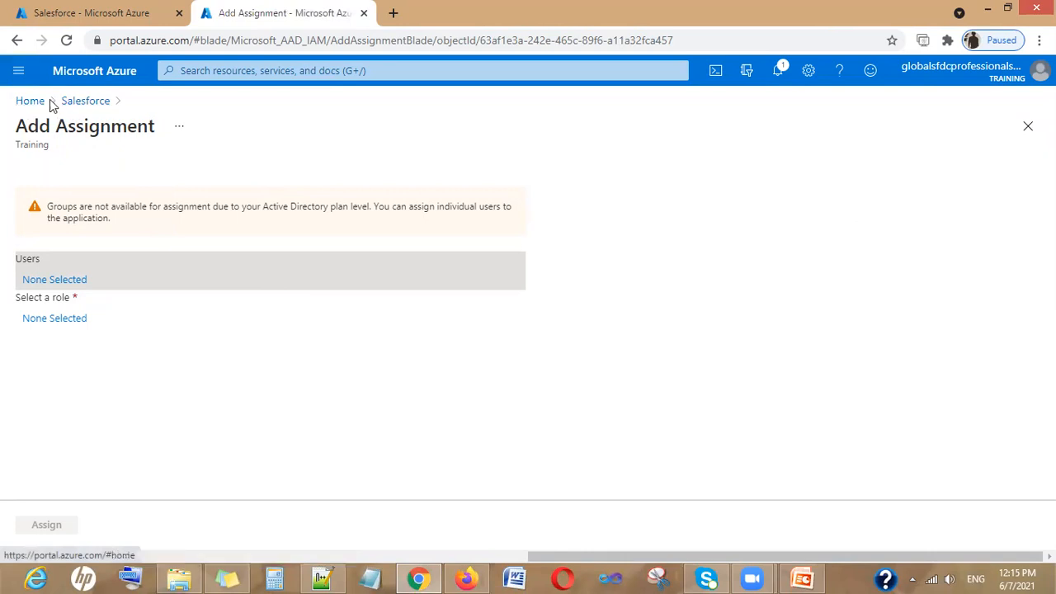
click(83, 102)
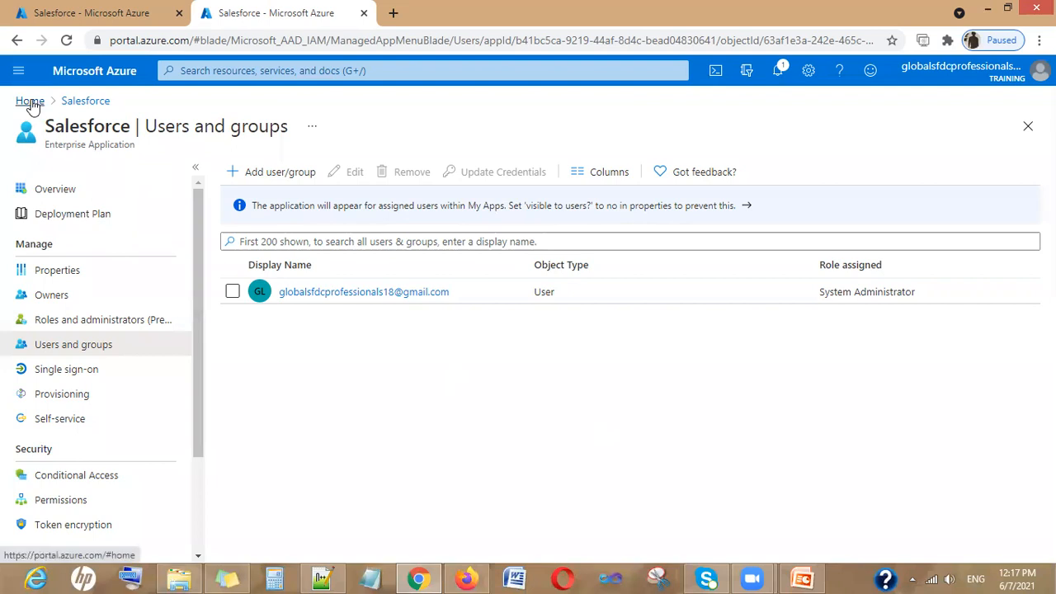
Go through All services to Azure Active Directory Users and start a New user
click(29, 104)
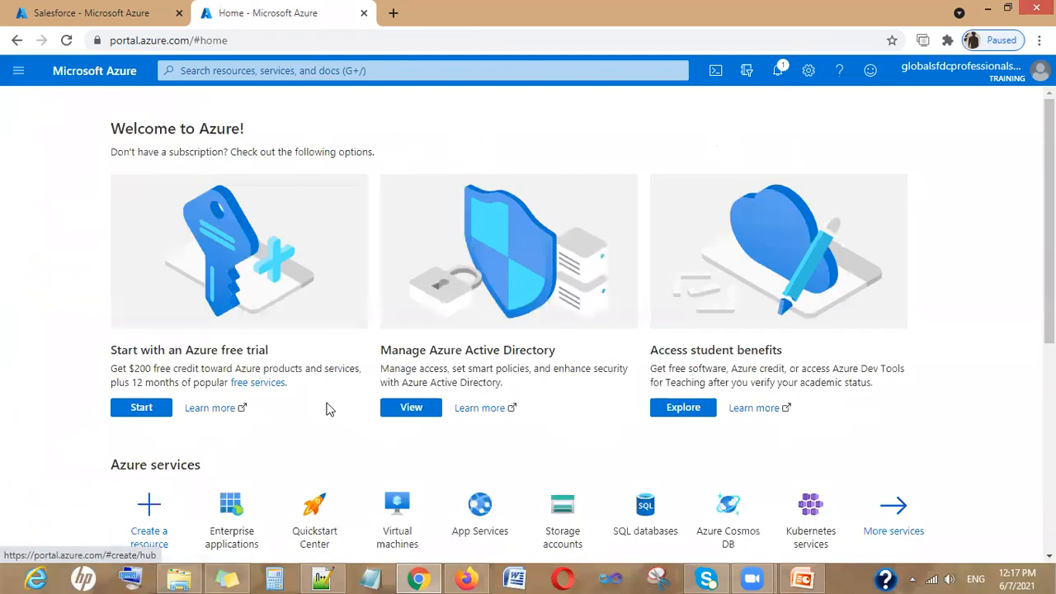
scroll(325, 408, down, 1)
scroll(326, 408, down, 1)
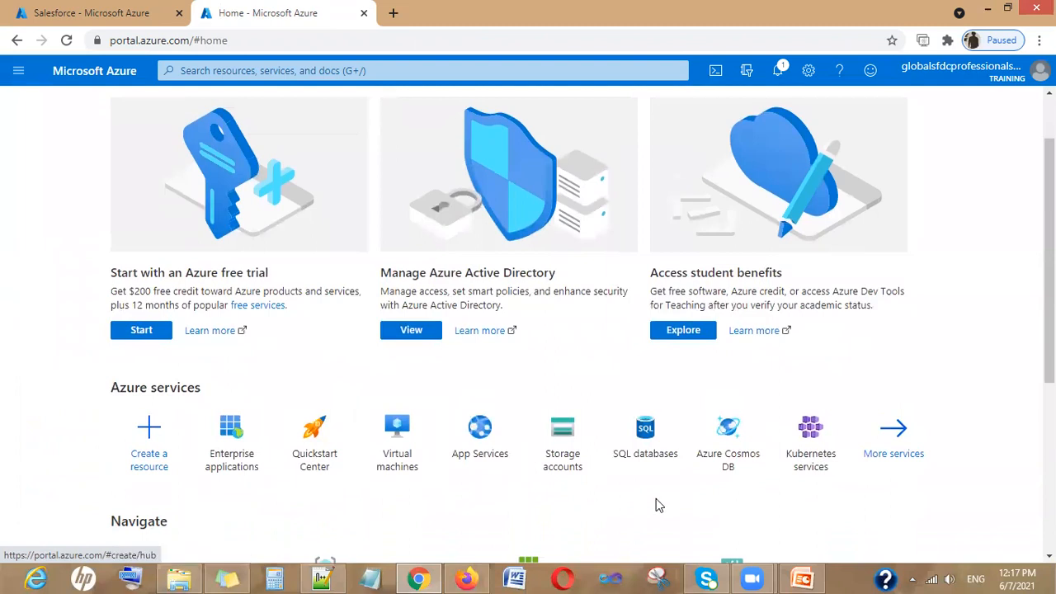
scroll(156, 265, up, 1)
scroll(238, 384, down, 1)
scroll(145, 421, down, 2)
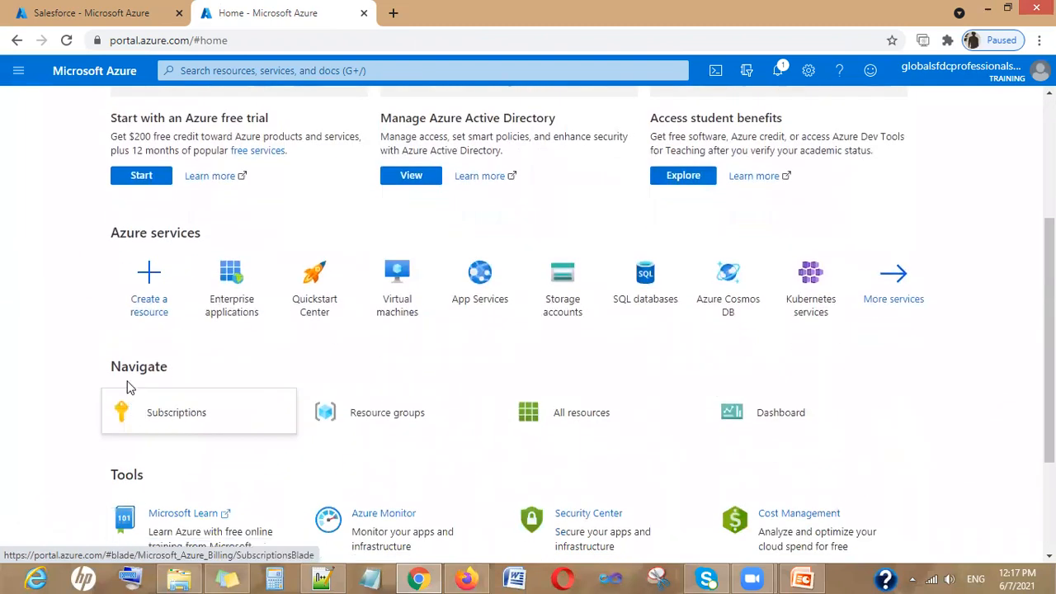
scroll(365, 507, up, 3)
click(18, 70)
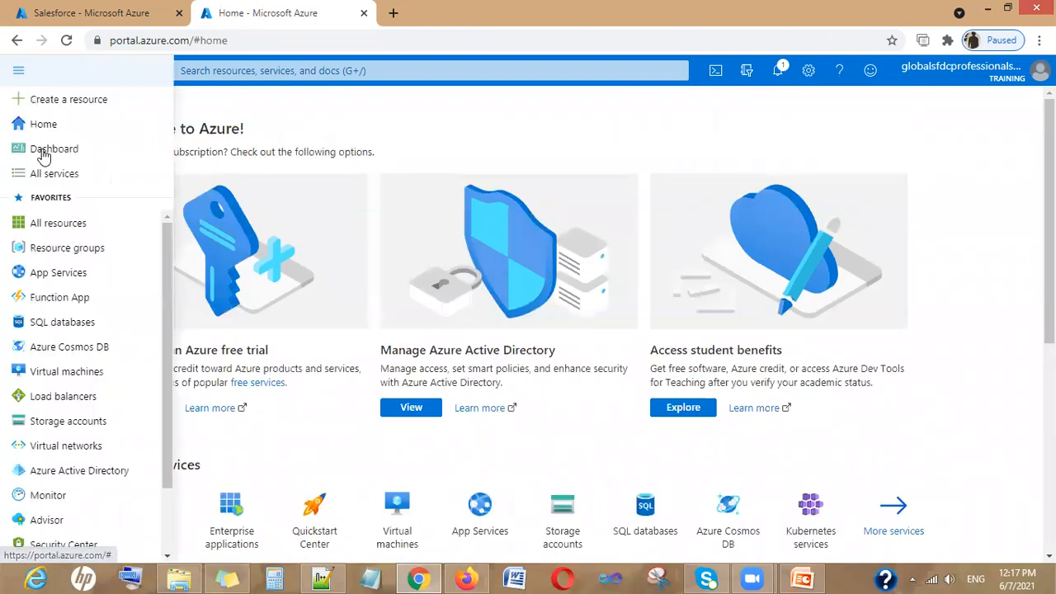
click(32, 173)
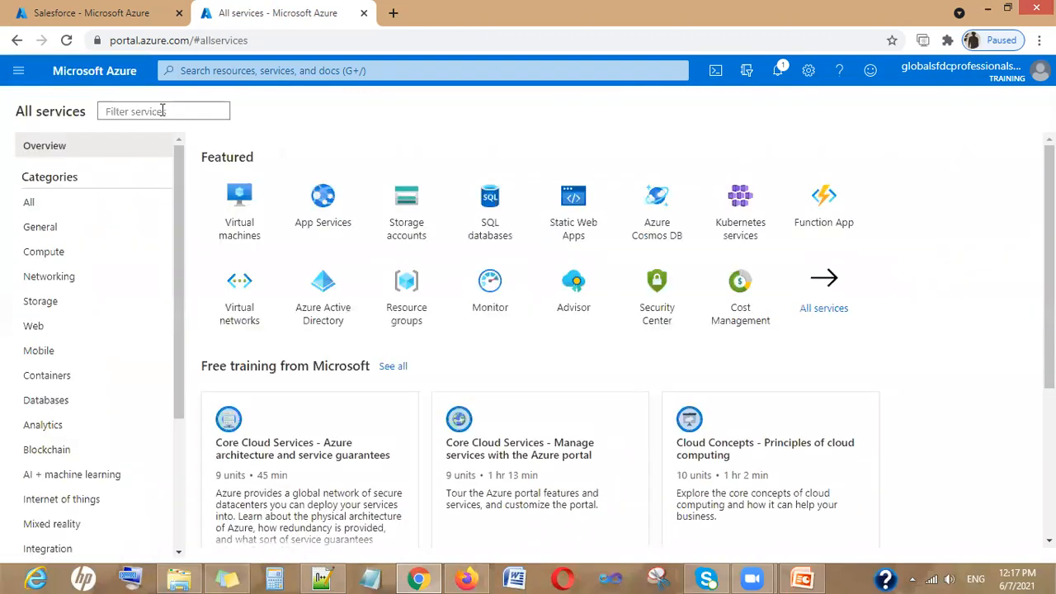
click(336, 304)
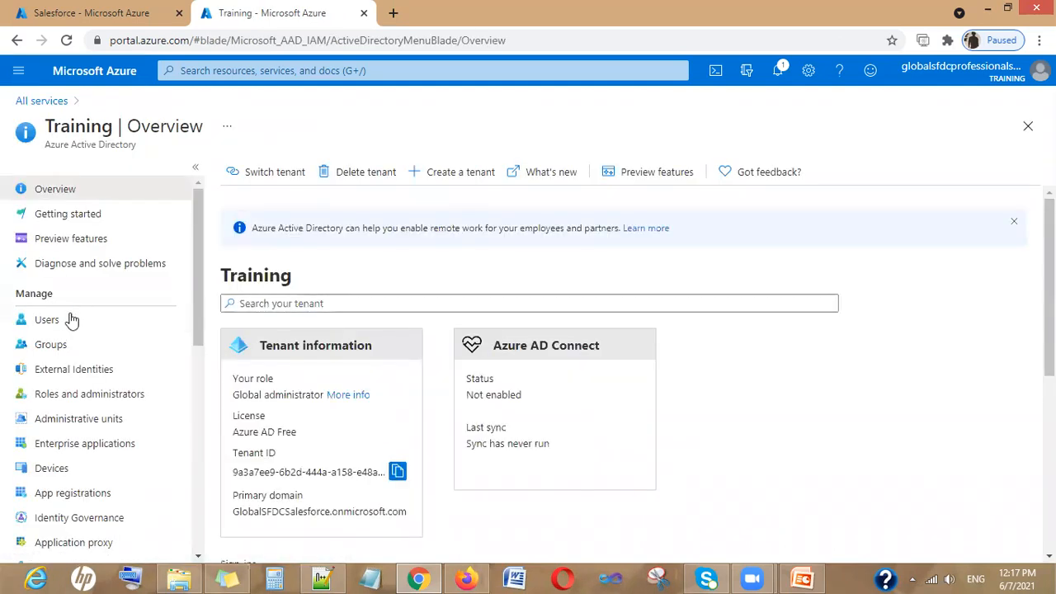
click(70, 324)
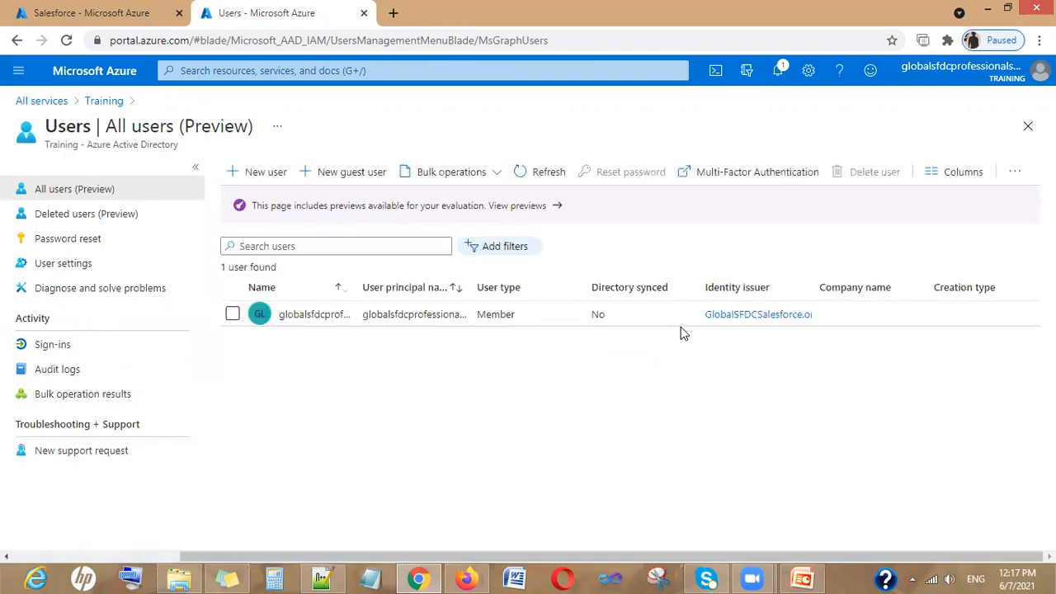
click(283, 173)
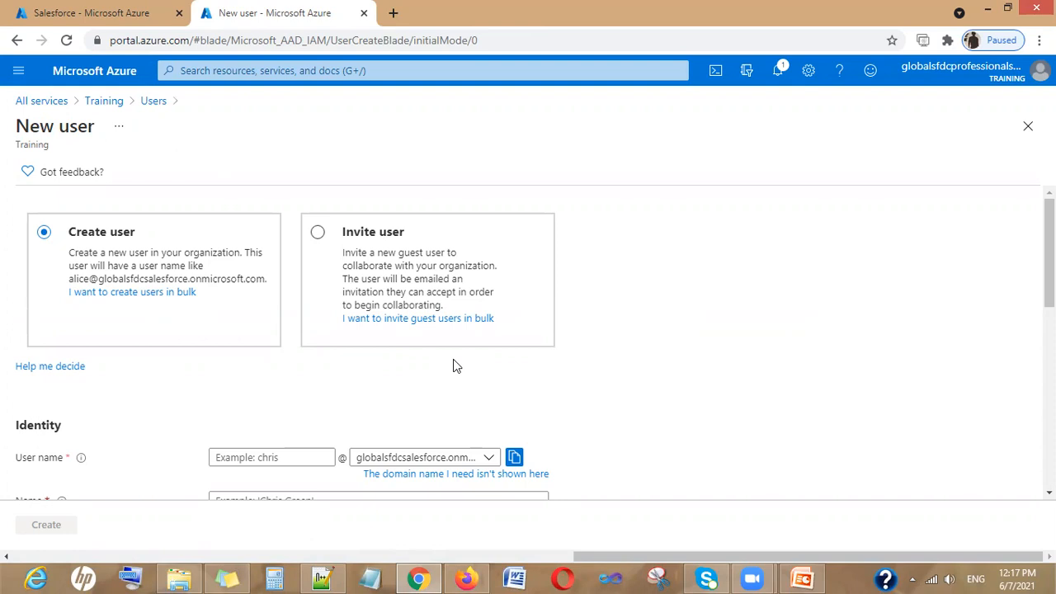
Fill in user name Test, name TestUser, first name Test and last name User
scroll(454, 366, down, 2)
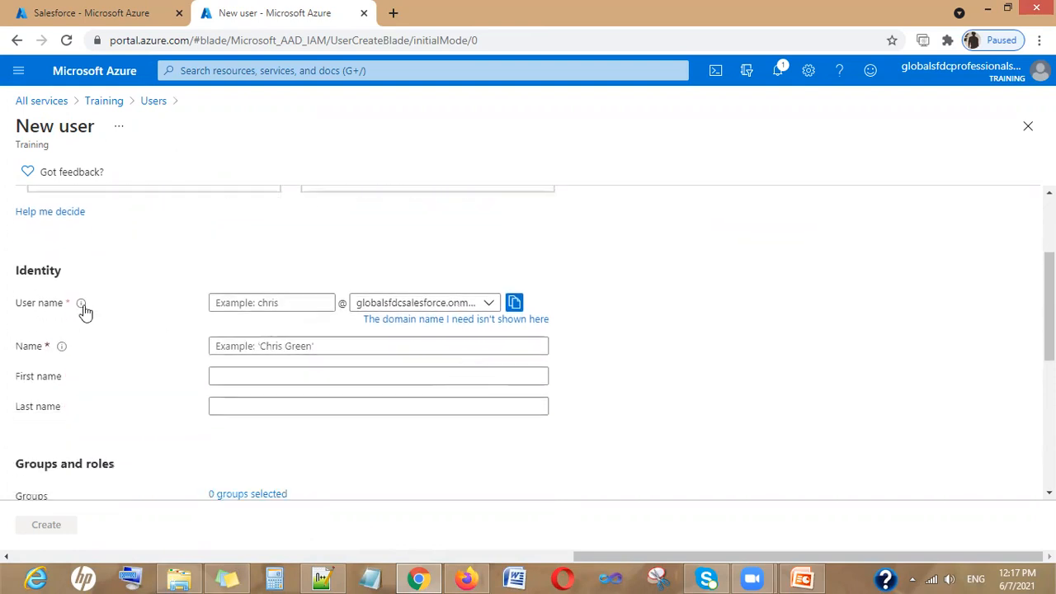
click(278, 303)
text(Test)
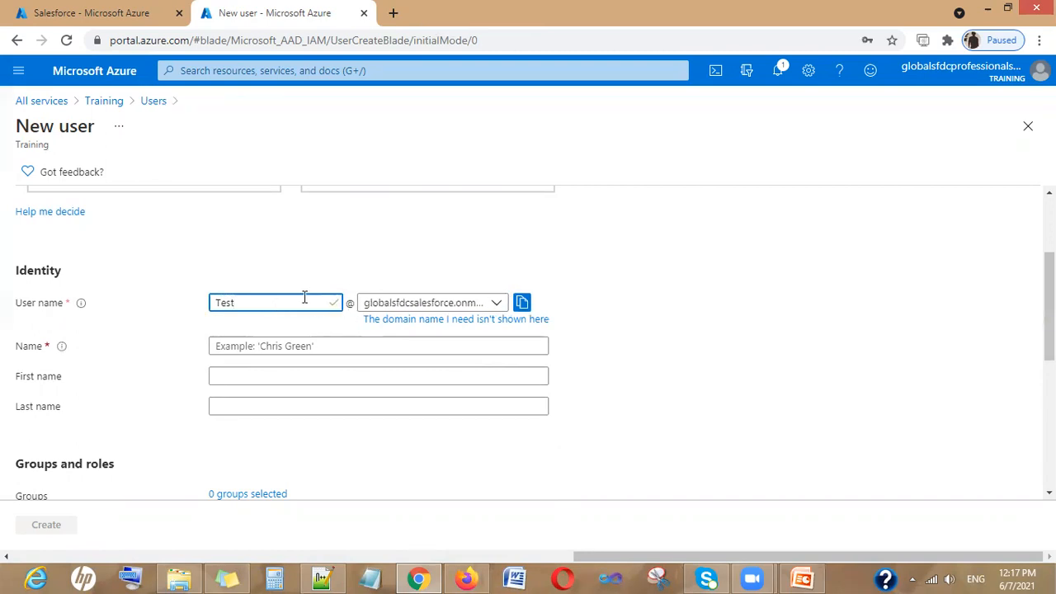
click(226, 347)
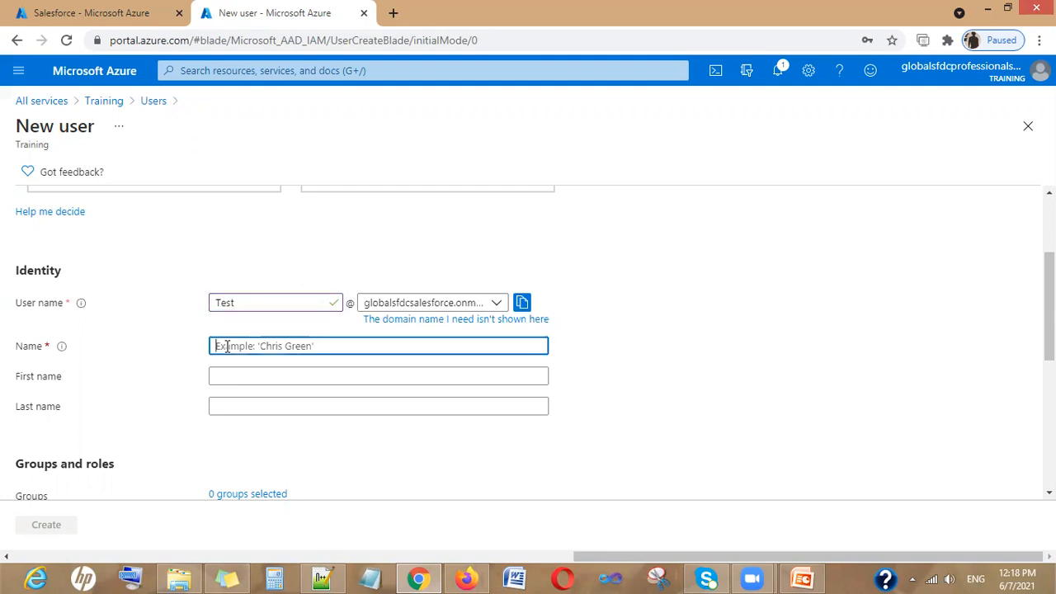
text(Test)
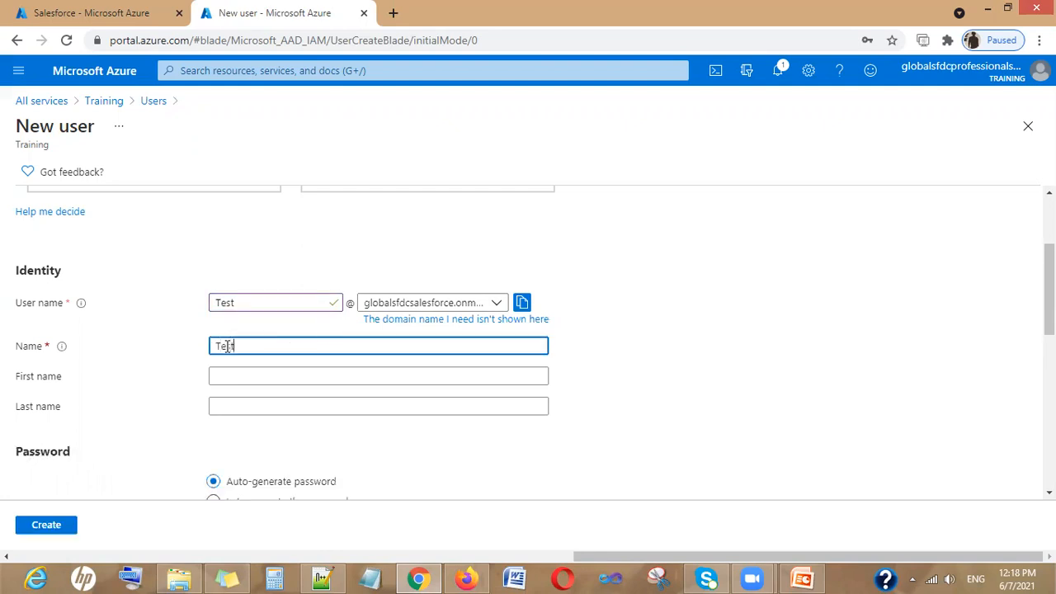
text(User)
click(252, 376)
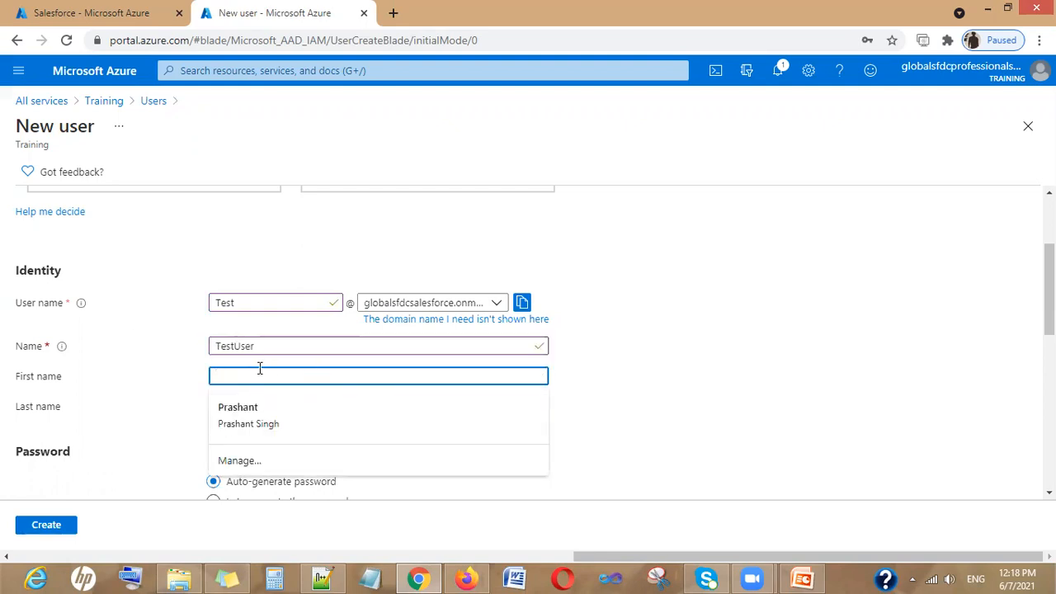
text(Teas)
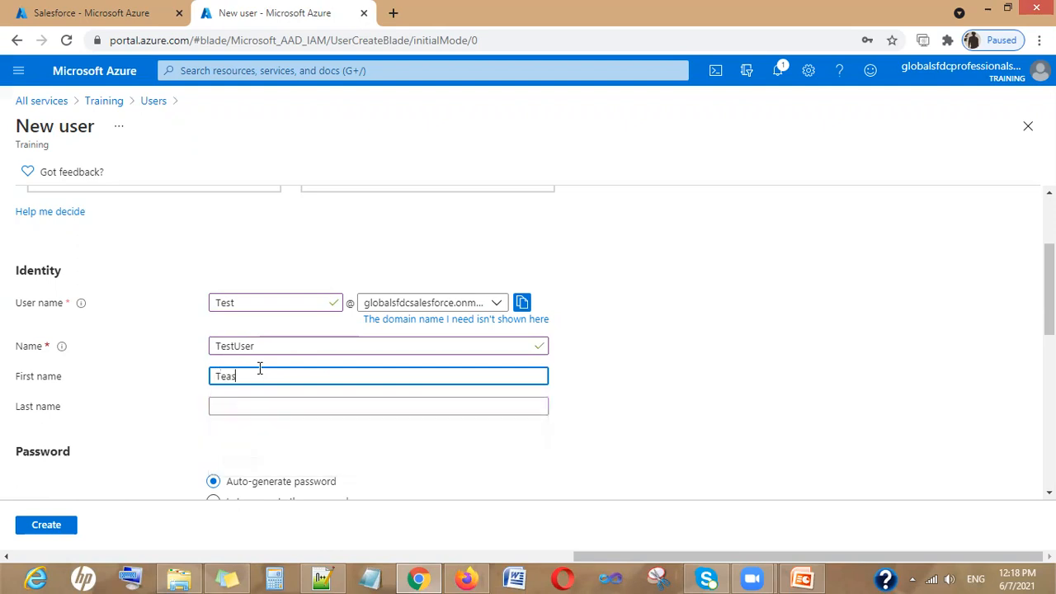
key(BackSpace)
key(BackSpace)
text(st)
key(Tab)
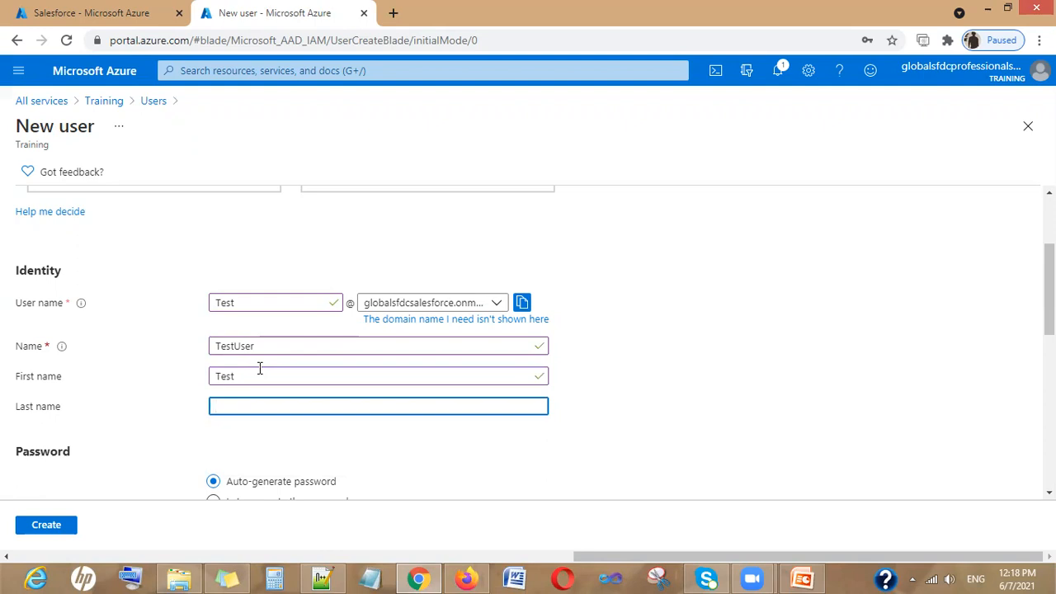
text(User)
Create TestUser without adding any groups and decline the browser's password save
scroll(430, 396, down, 2)
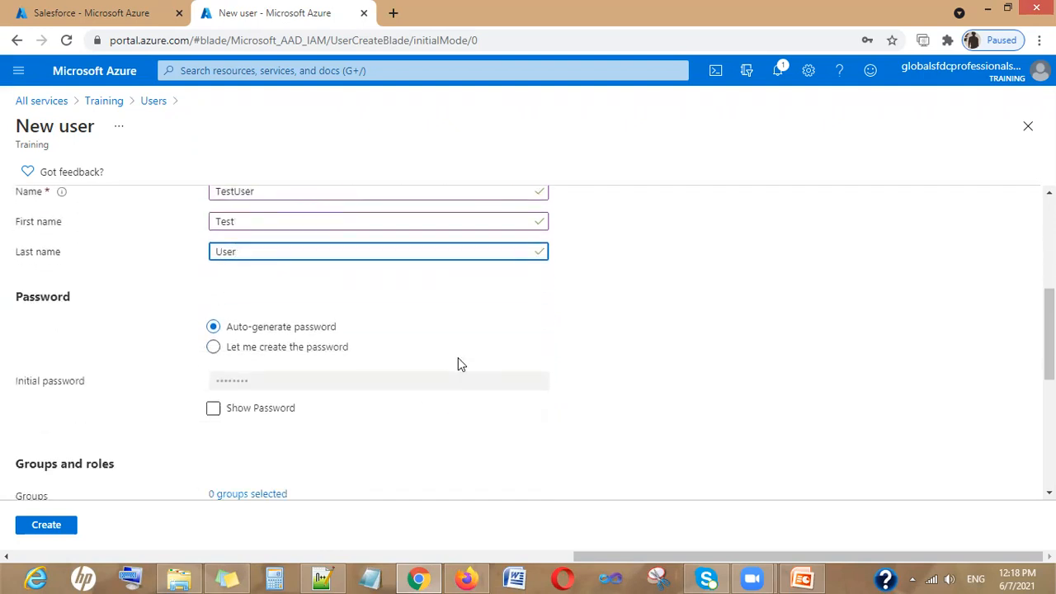
scroll(459, 360, down, 1)
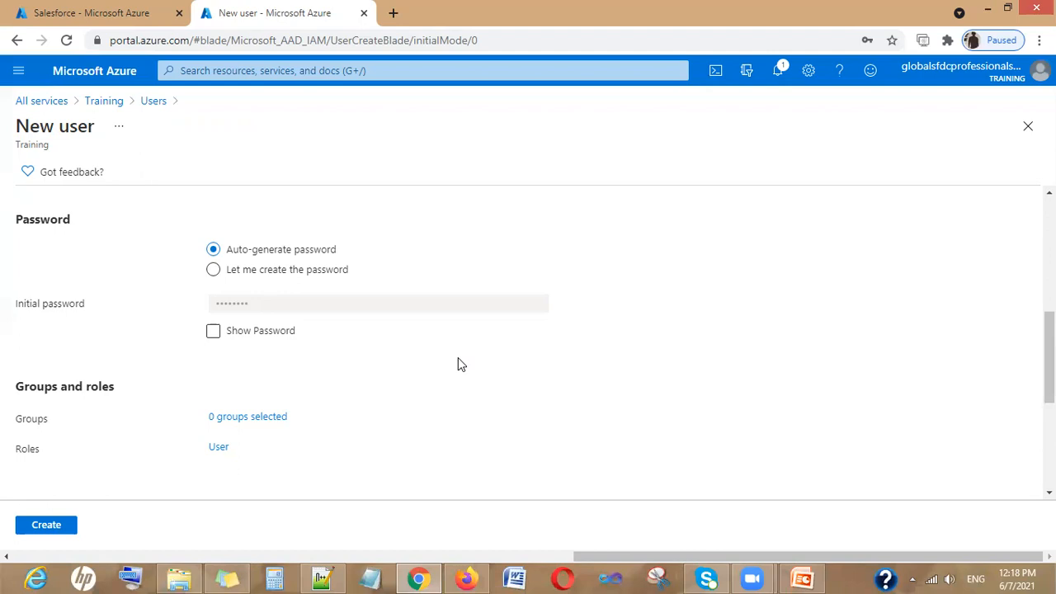
click(239, 424)
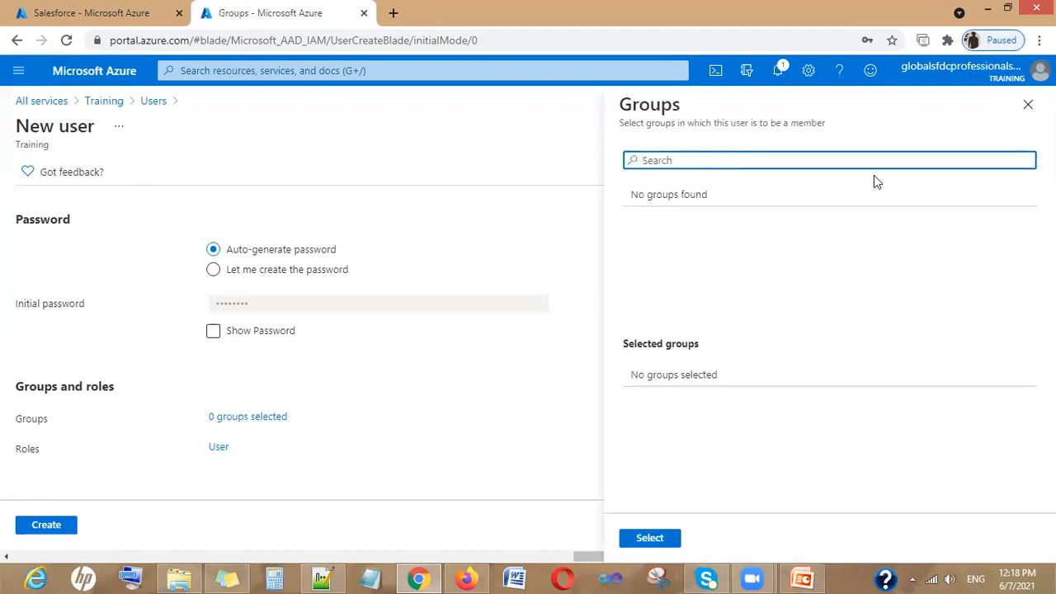
click(1028, 104)
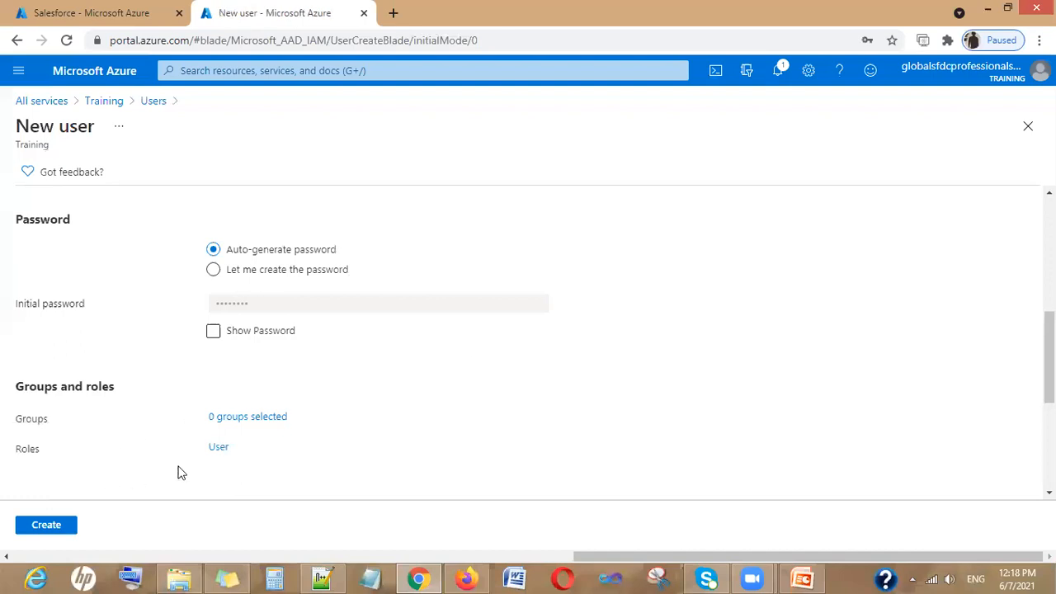
click(60, 526)
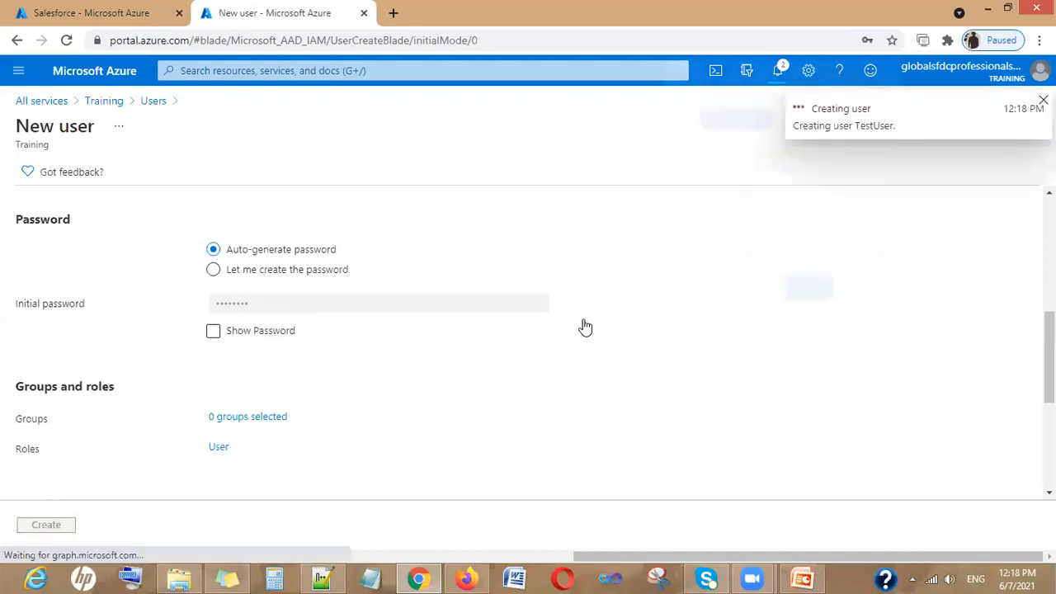
click(871, 293)
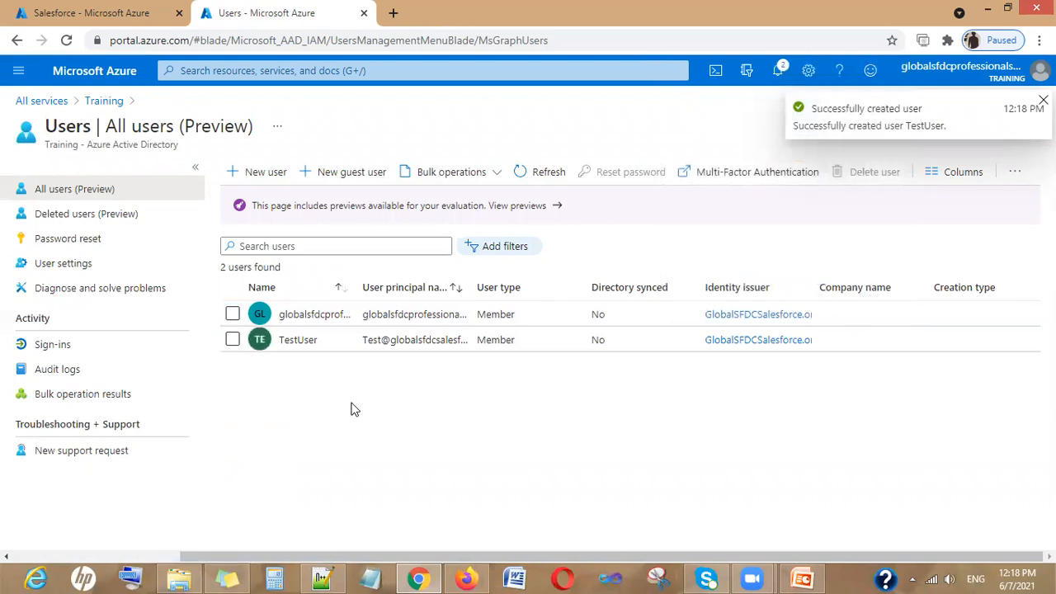
Create a new user with user name and display name Test1
click(252, 173)
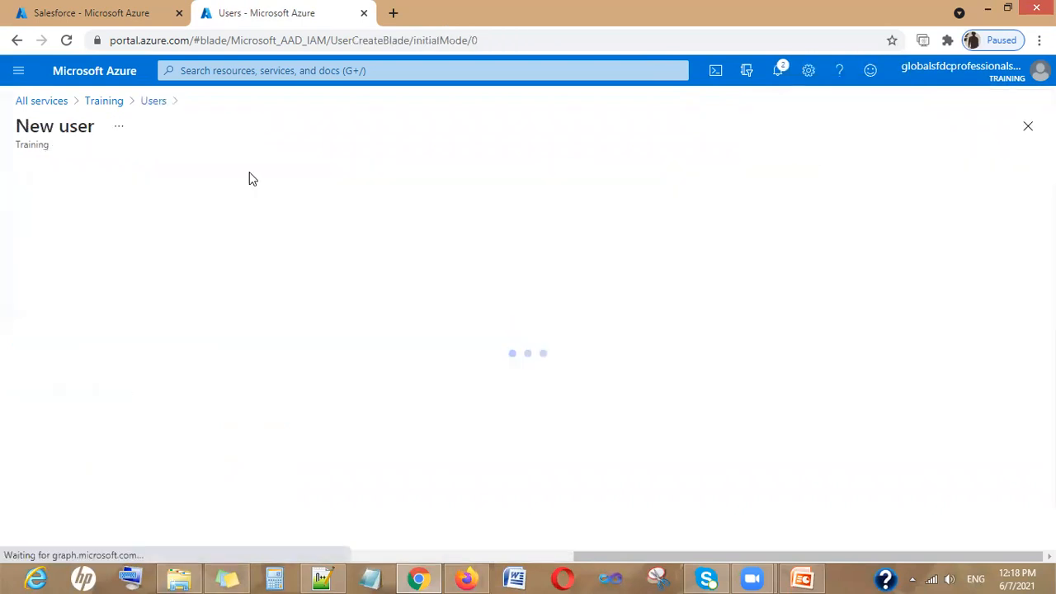
scroll(281, 404, down, 1)
click(259, 378)
text(Test1)
click(273, 426)
text(Test1)
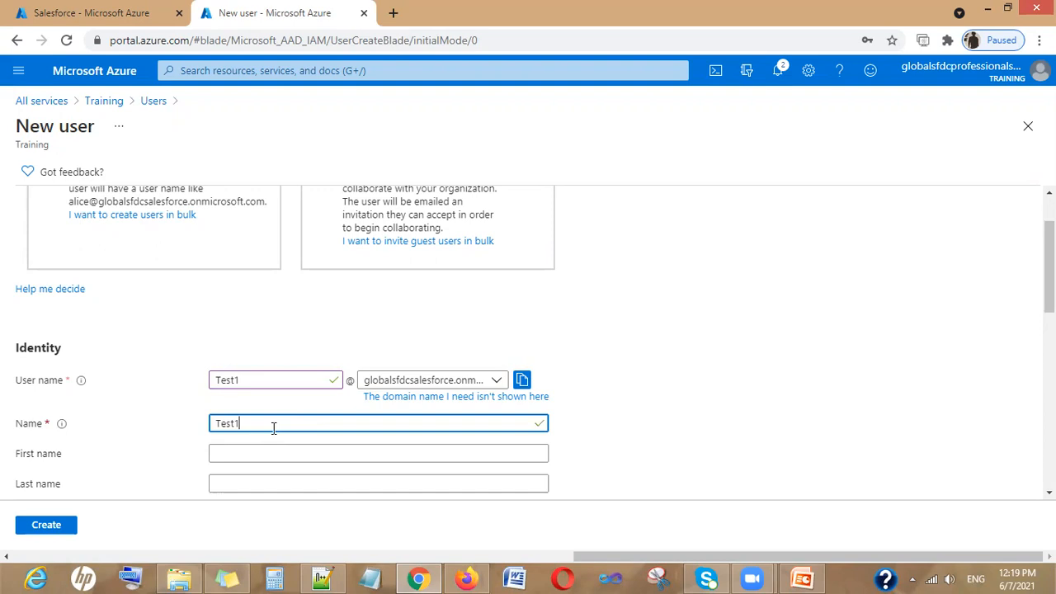
scroll(295, 433, down, 3)
scroll(265, 355, down, 2)
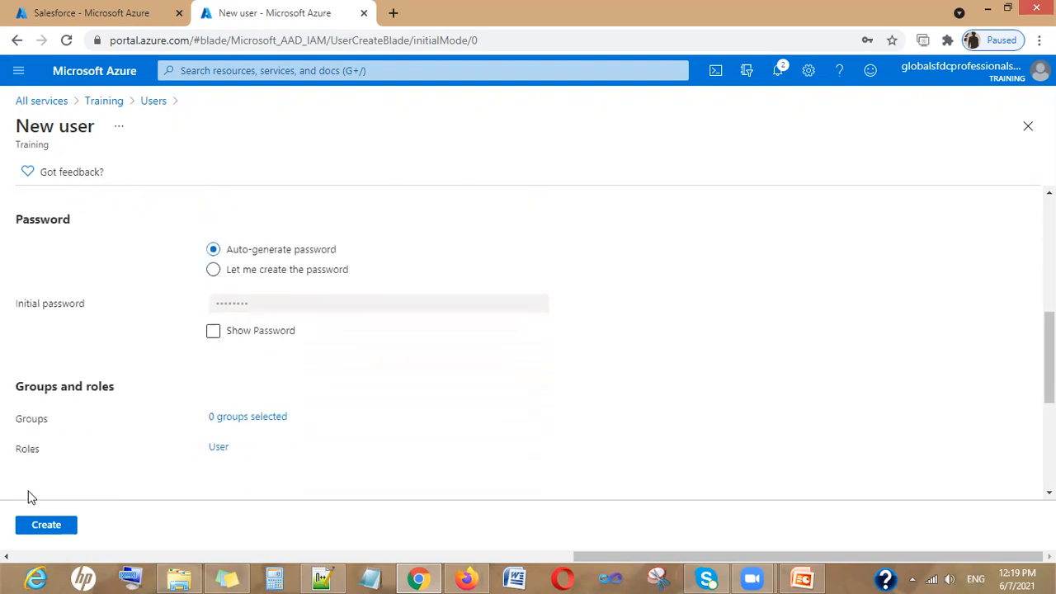
click(47, 526)
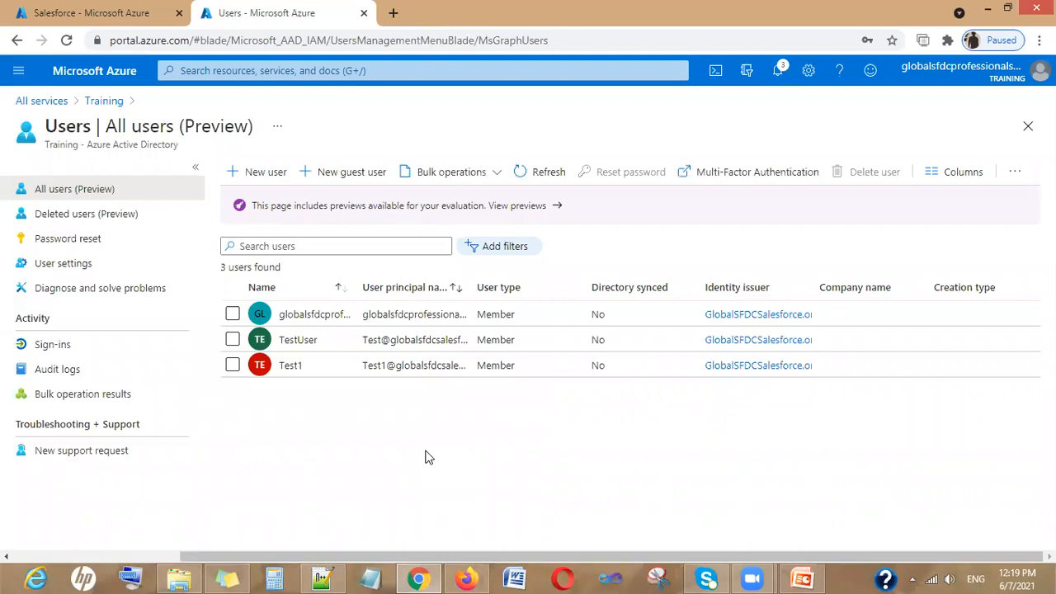
Open Enterprise applications from All services and show Salesforce's Users and groups
click(20, 71)
click(41, 170)
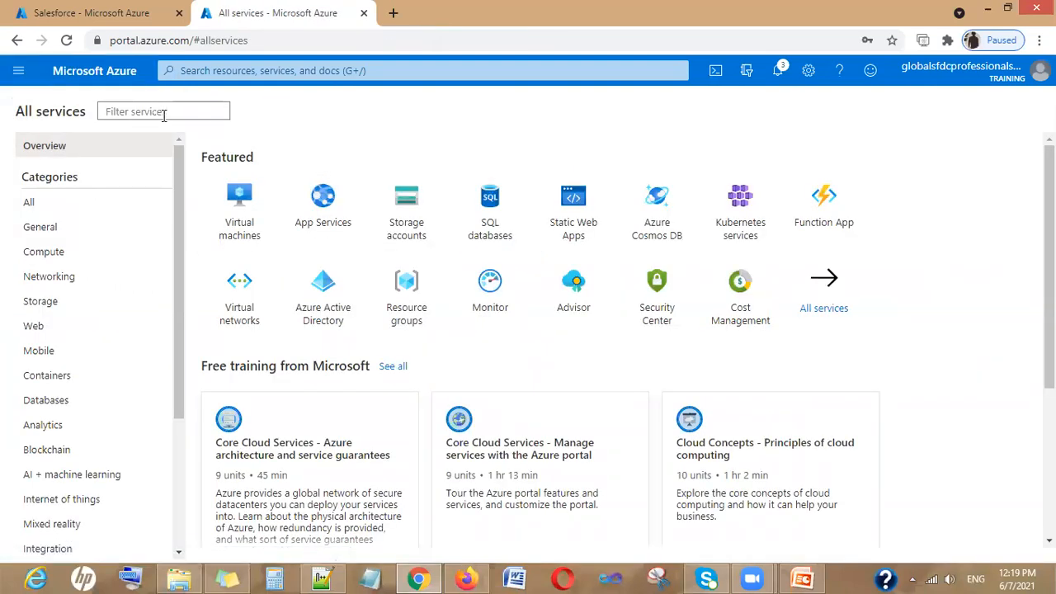
text(enter)
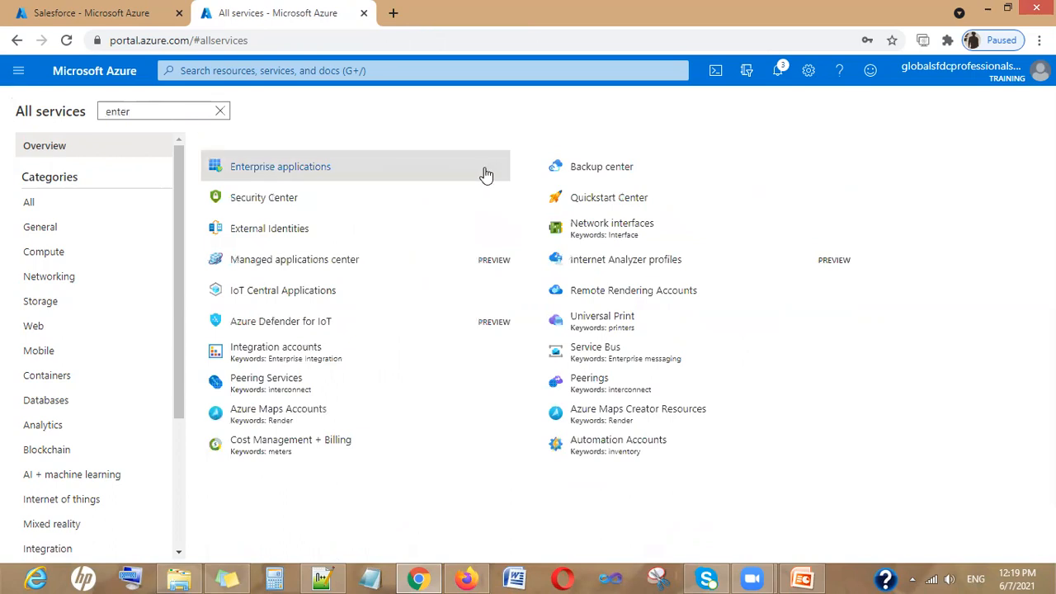
click(299, 165)
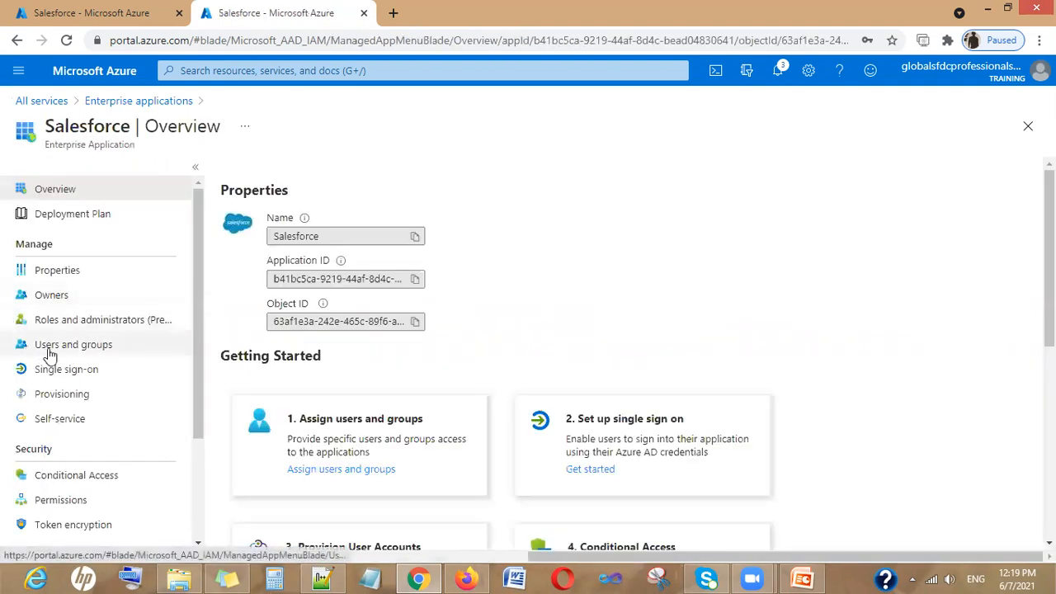
click(17, 350)
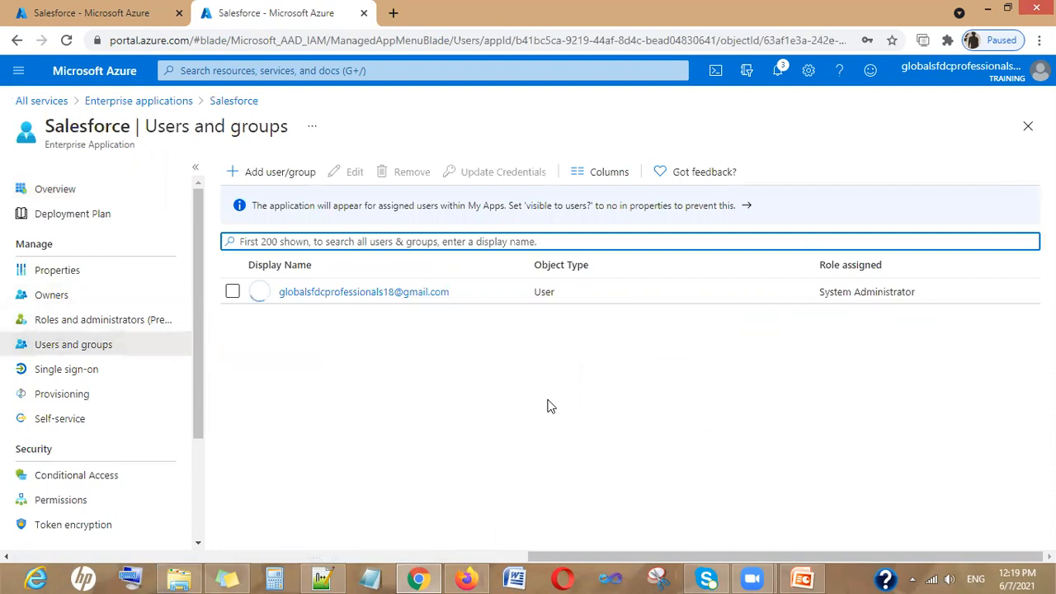
Assign TestUser to Salesforce with the Standard User role
click(266, 171)
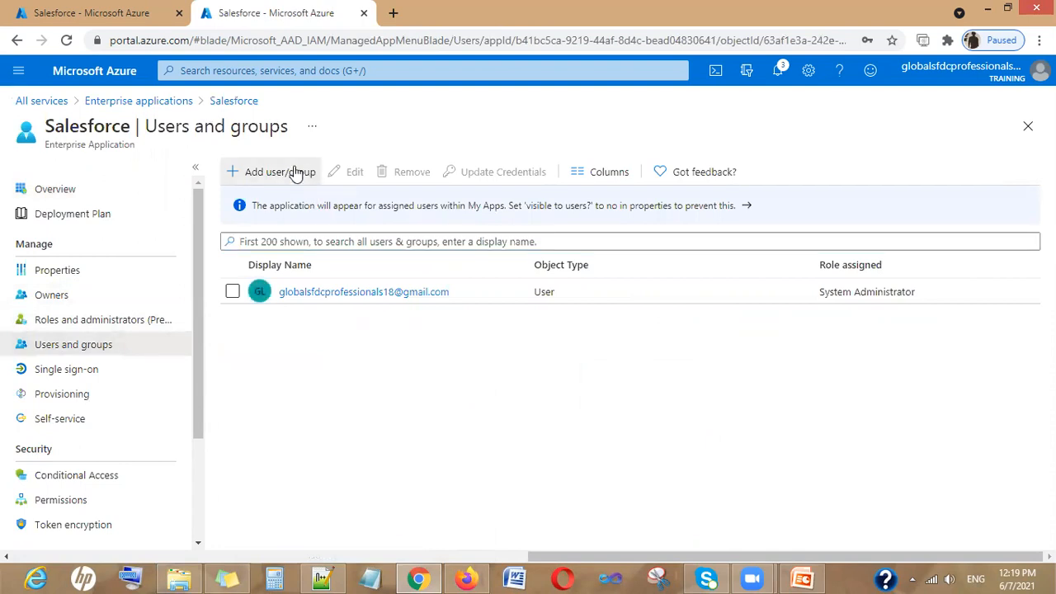
click(74, 281)
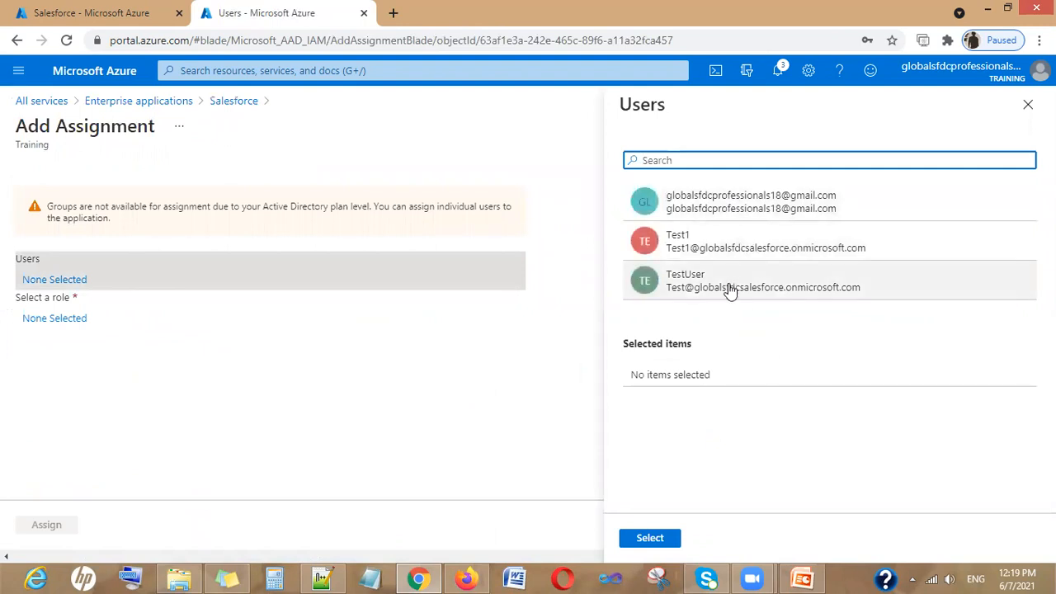
click(730, 289)
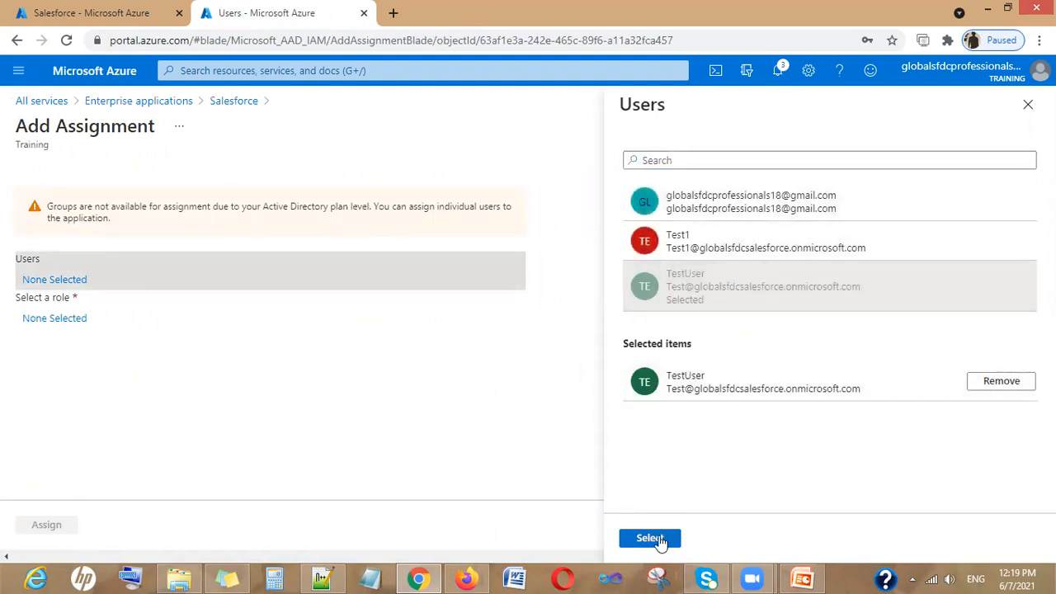
click(652, 538)
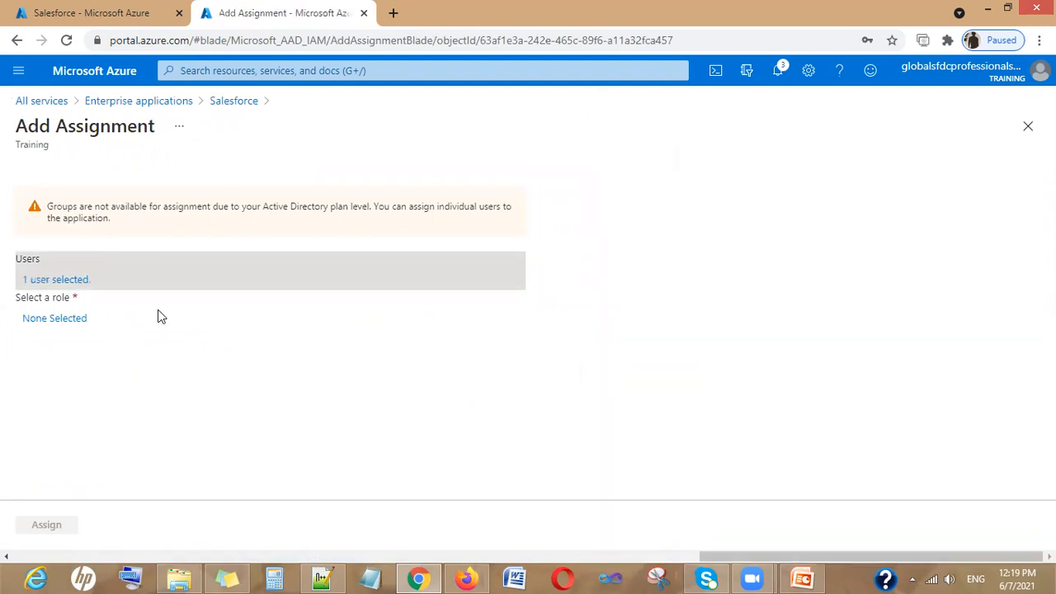
click(50, 321)
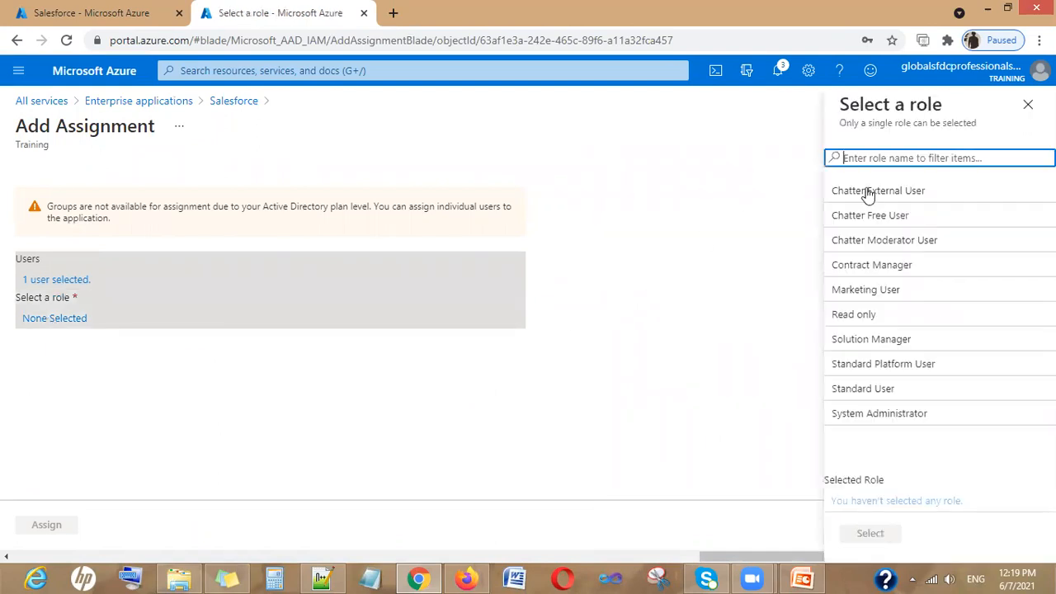
click(868, 394)
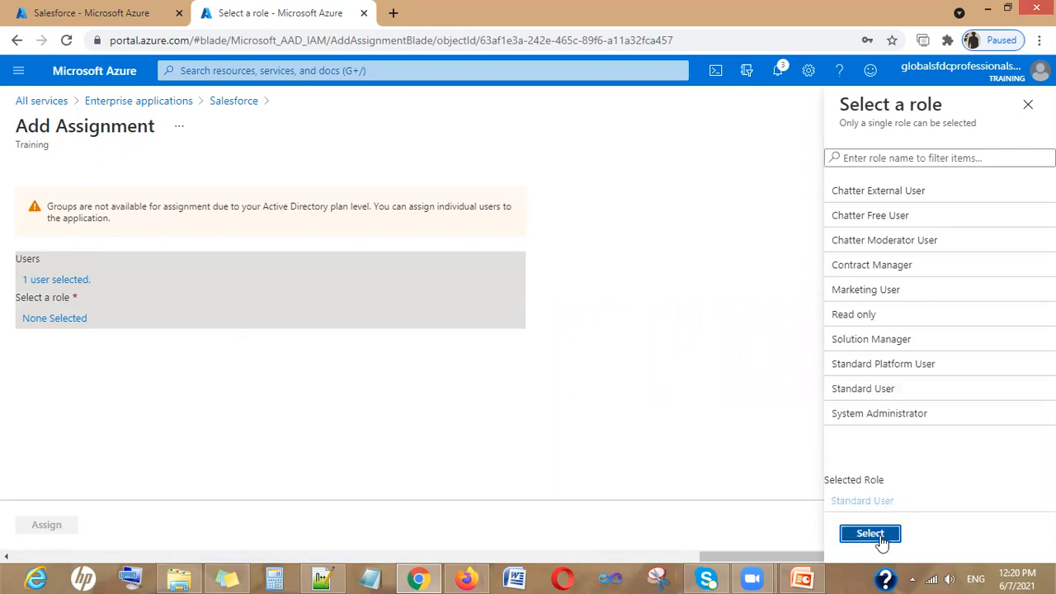
click(871, 534)
click(50, 527)
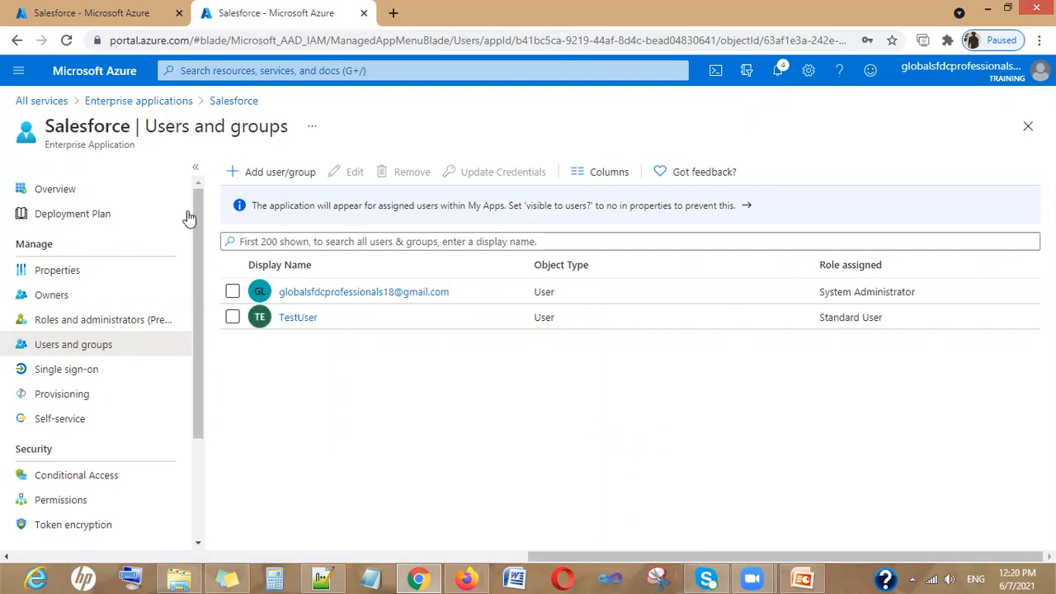
click(252, 177)
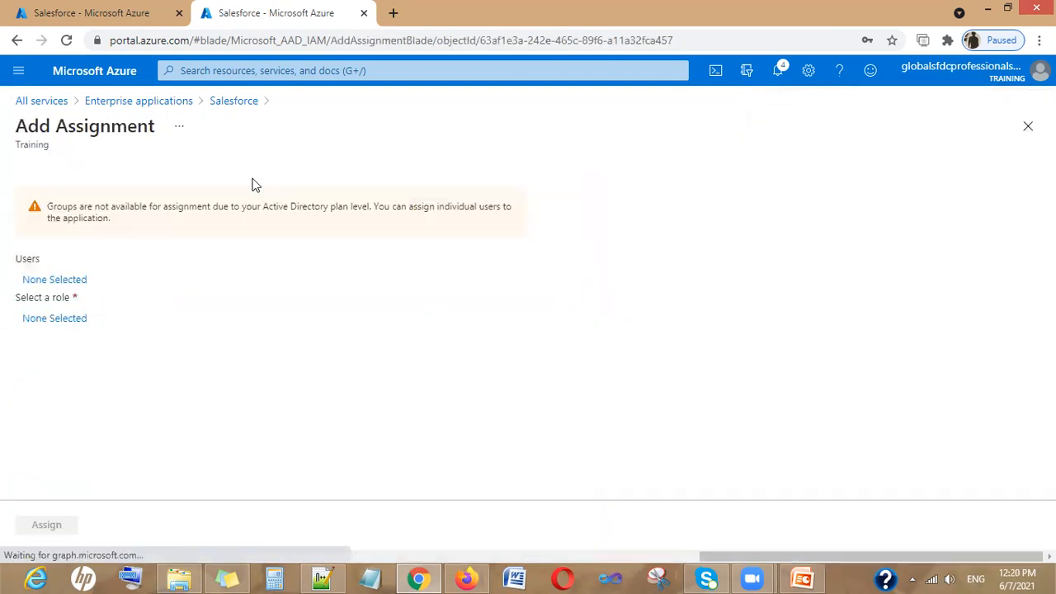
Select Test1 with the Read only role and assign it to Salesforce
click(66, 281)
click(705, 256)
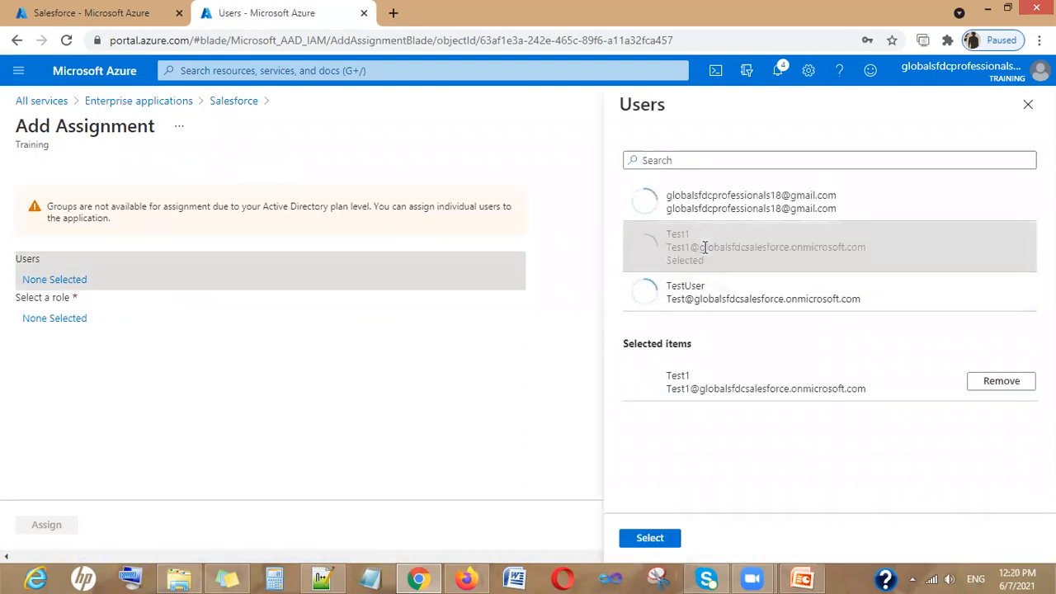
click(650, 538)
click(48, 320)
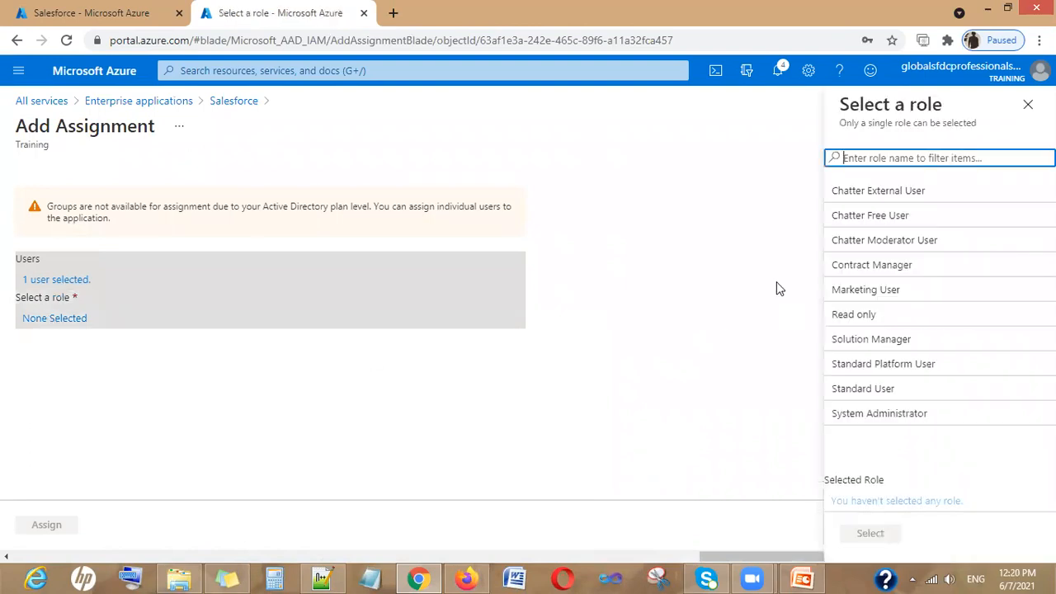
click(858, 315)
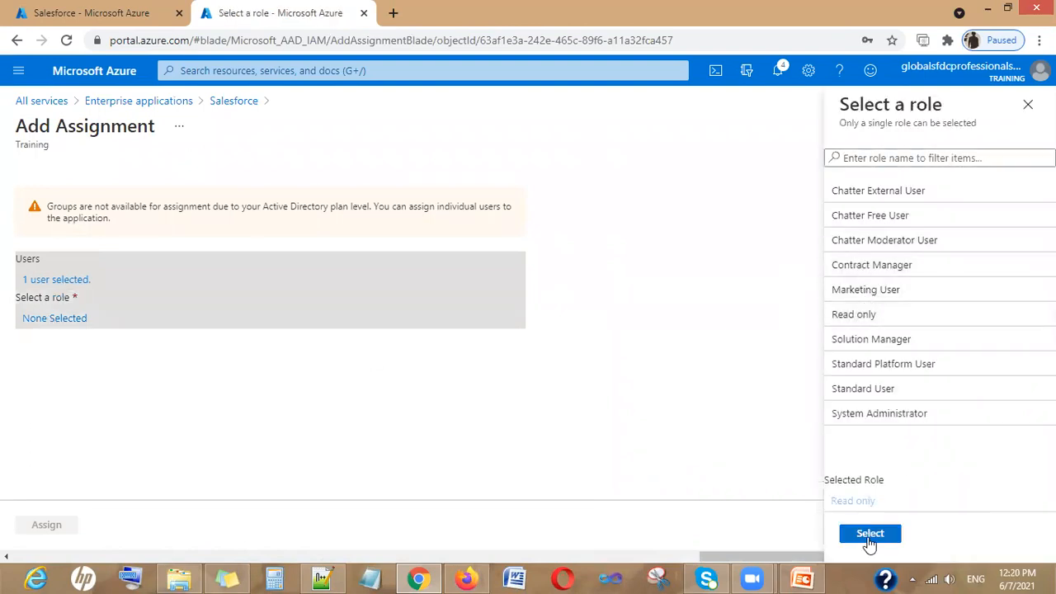
click(869, 536)
click(42, 525)
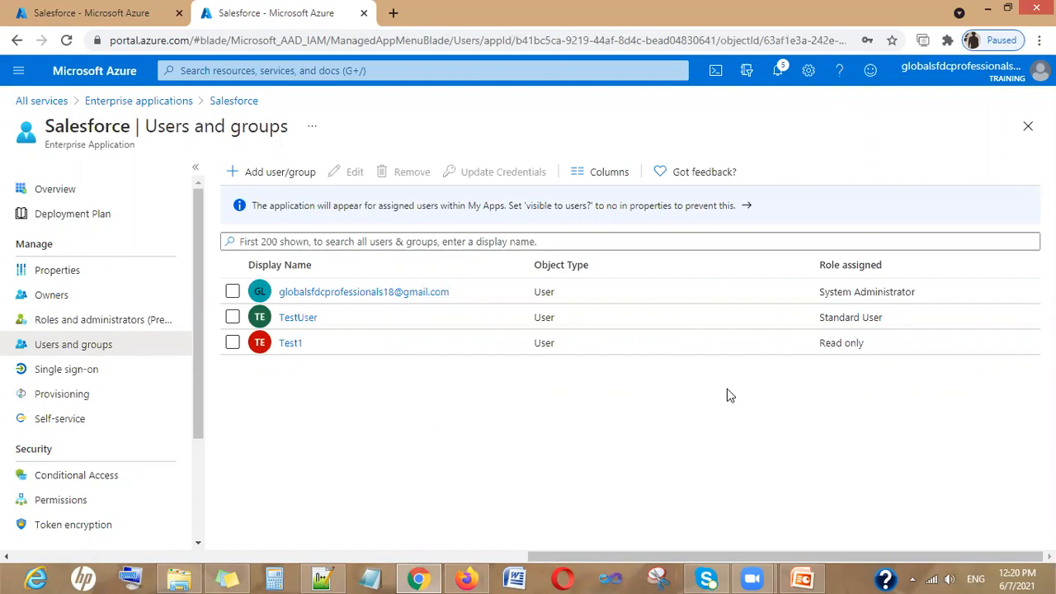
click(74, 396)
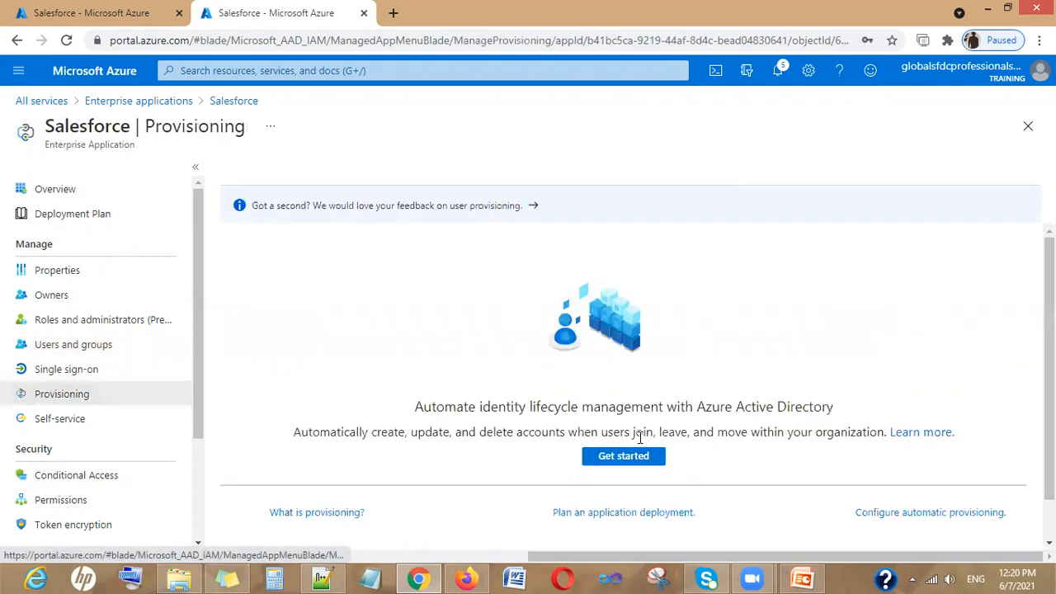
Start provisioning setup for the Salesforce app with Get started
scroll(661, 368, up, 1)
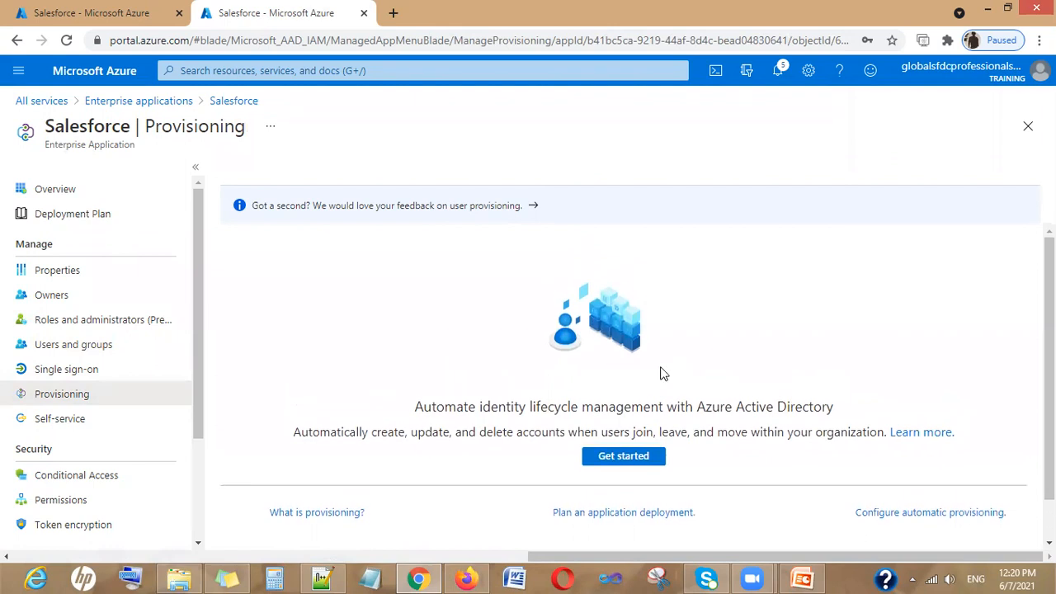
scroll(662, 373, down, 1)
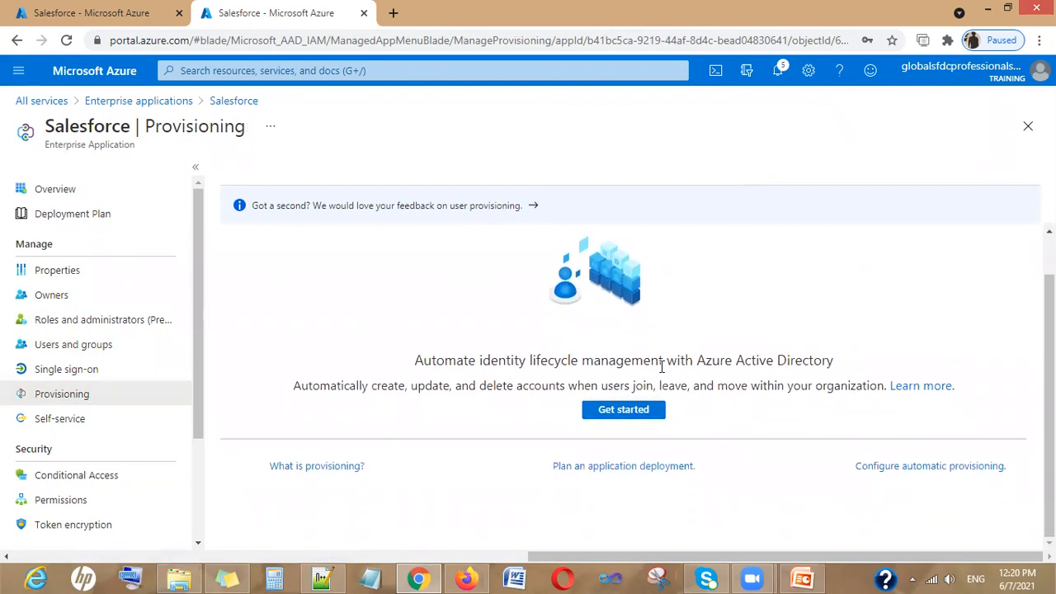
scroll(660, 386, up, 1)
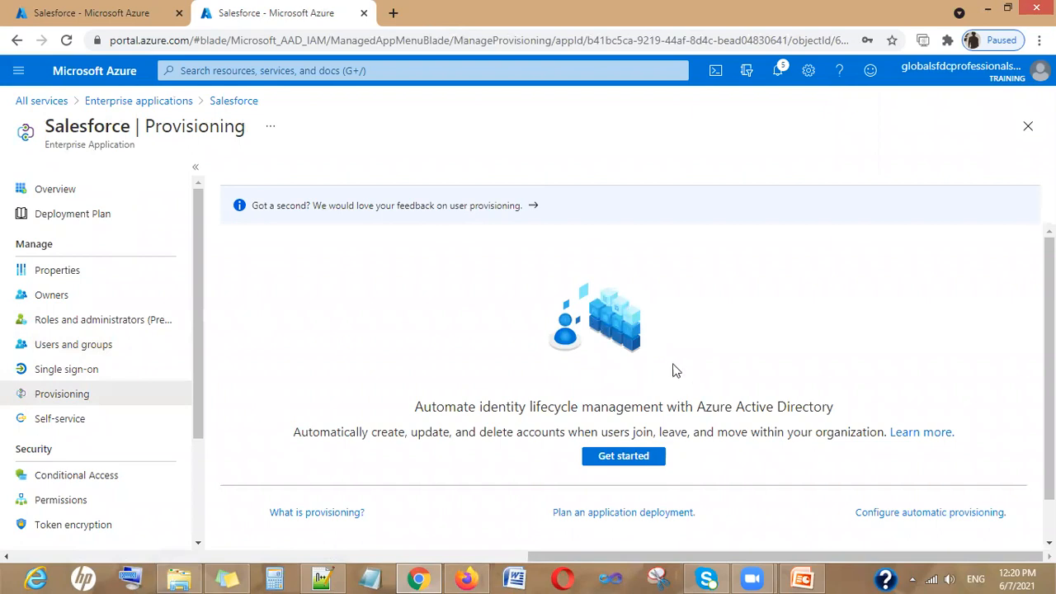
click(629, 469)
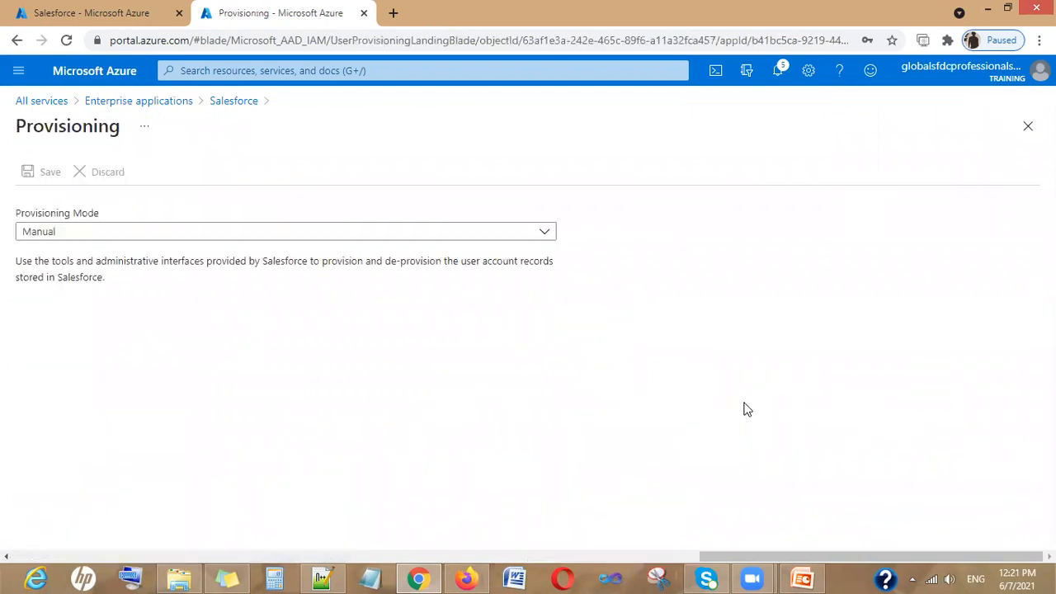
Set Provisioning Mode to Automatic and enter the Salesforce admin username in the credentials
click(491, 235)
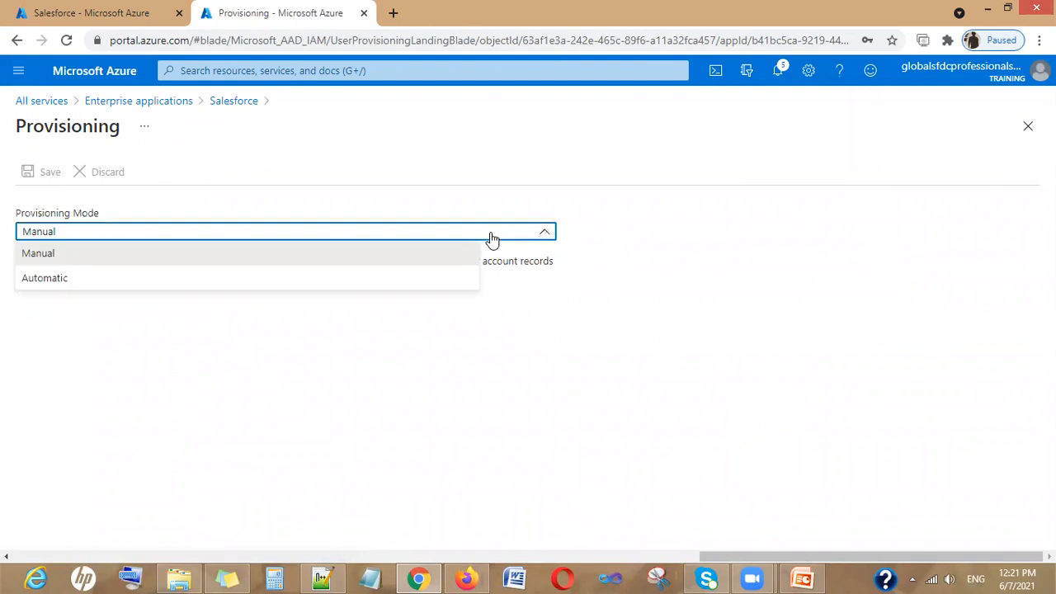
click(467, 283)
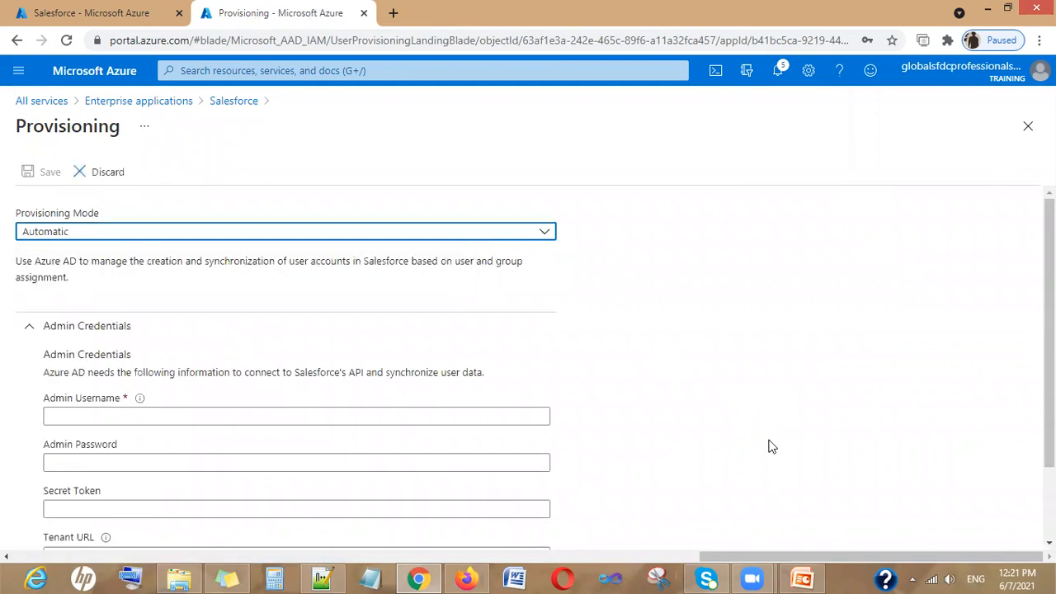
scroll(771, 447, down, 2)
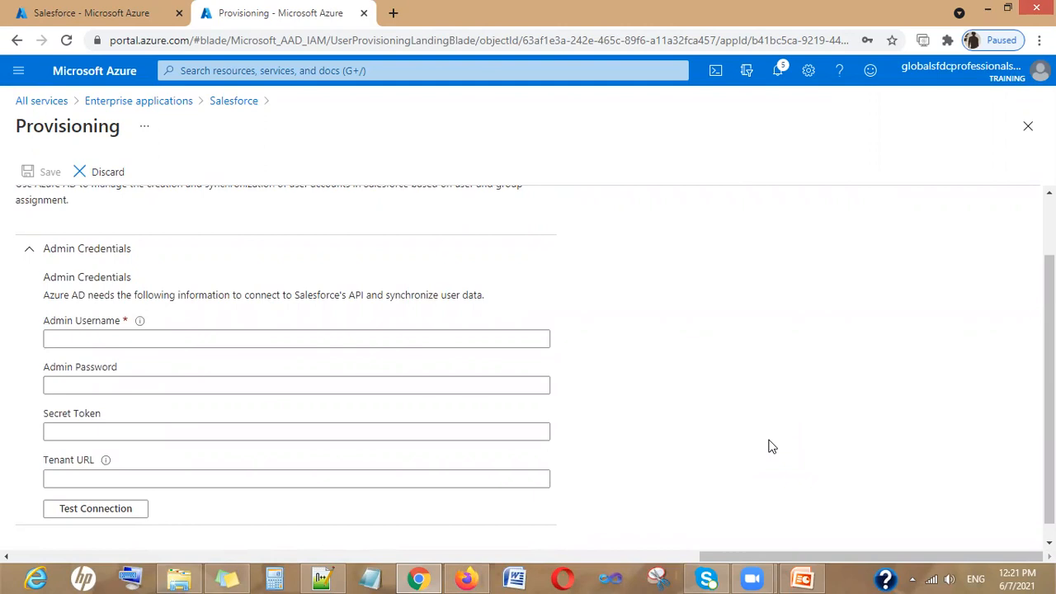
click(266, 334)
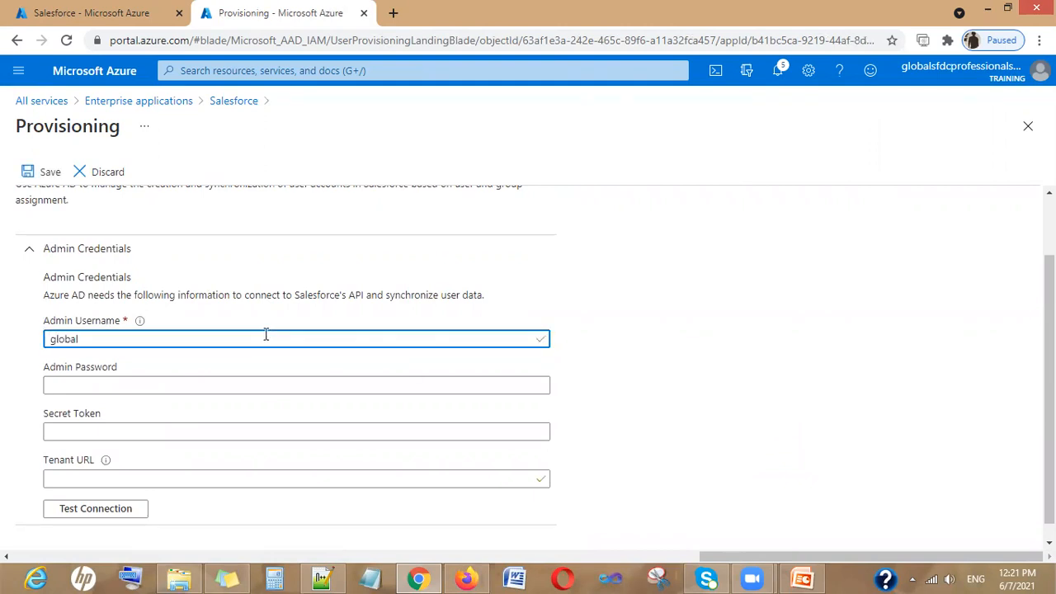
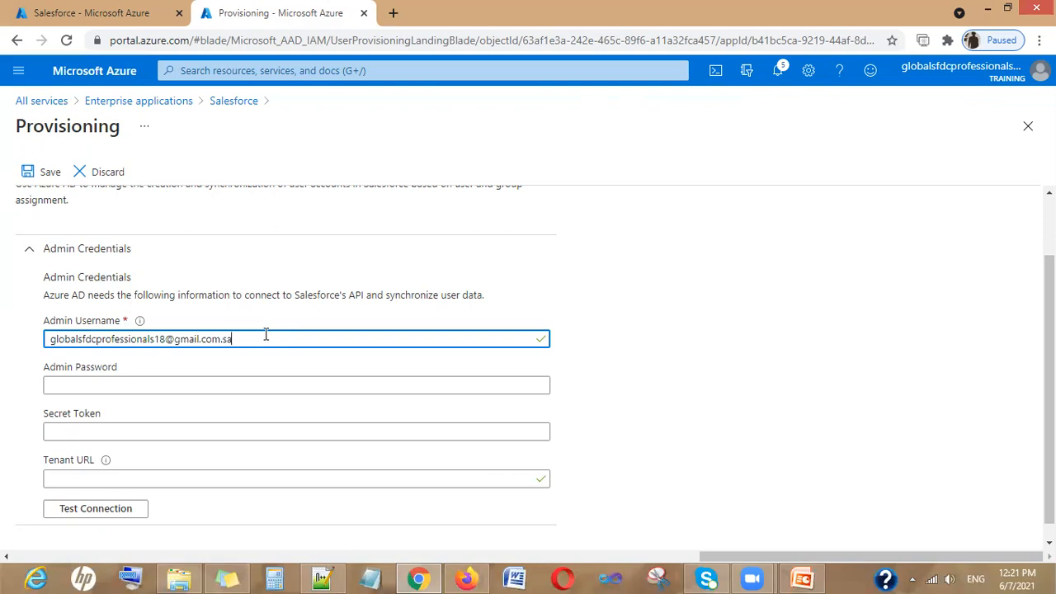
Select the Secret Token field and bring up Salesforce's My Domain Settings page in Firefox
click(193, 424)
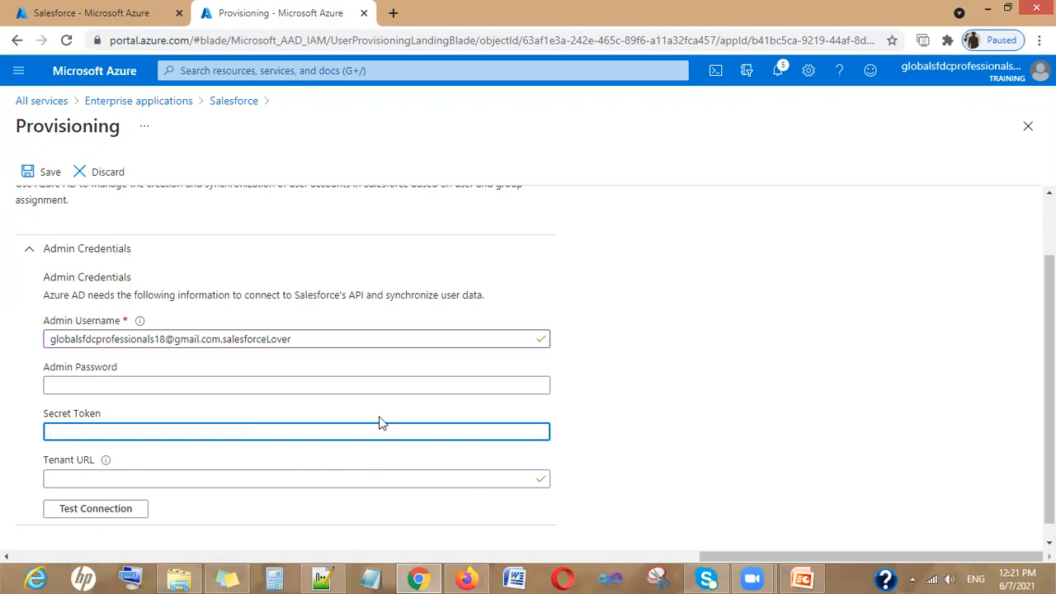
click(418, 578)
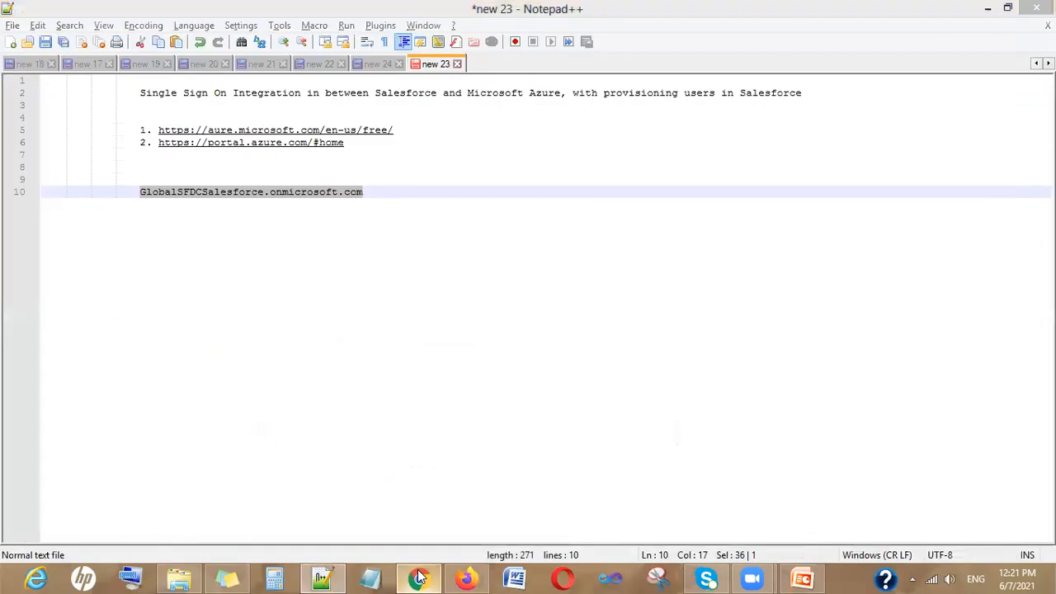
click(419, 577)
click(465, 577)
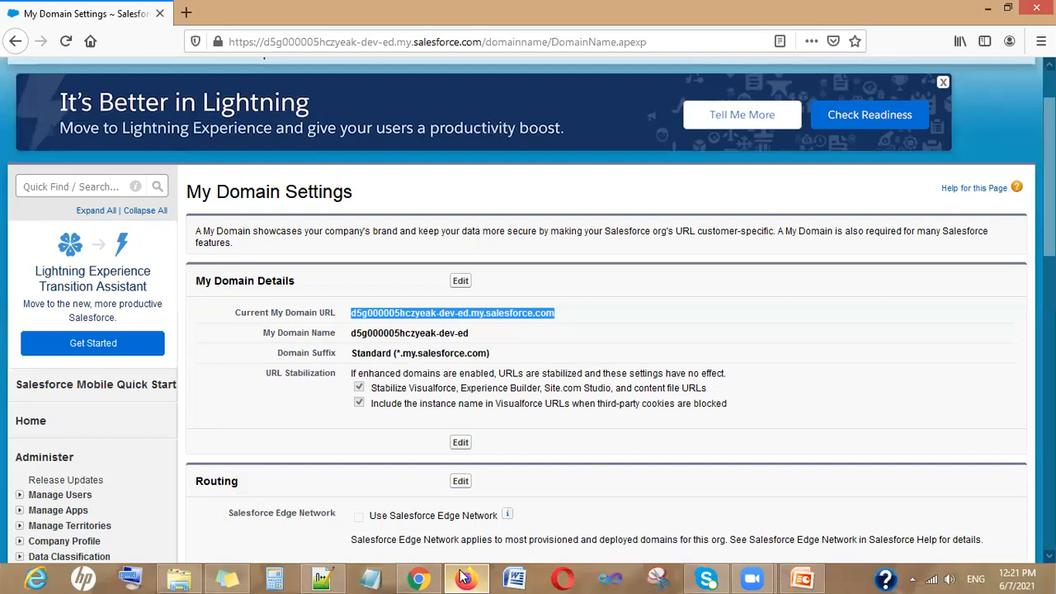
Via My Settings > Personal > Reset My Security Token, request a new emailed security token
scroll(812, 312, up, 2)
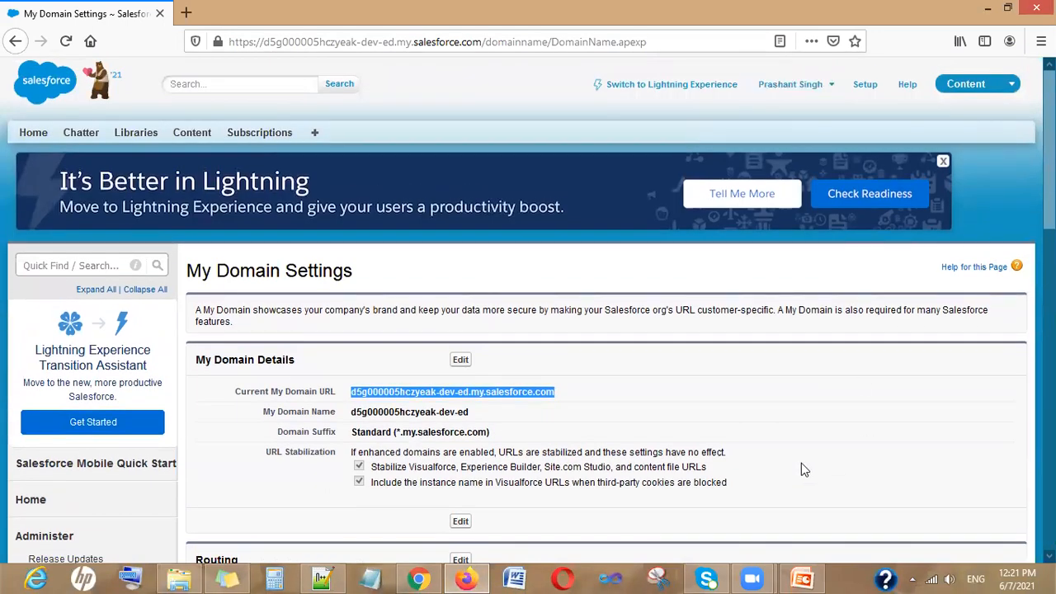
click(816, 91)
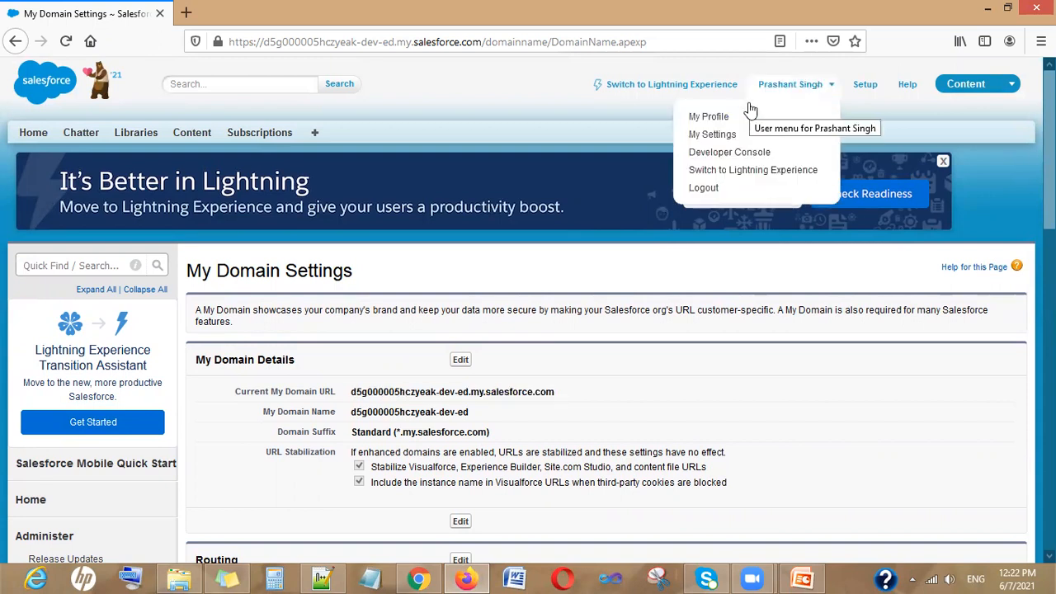
click(533, 540)
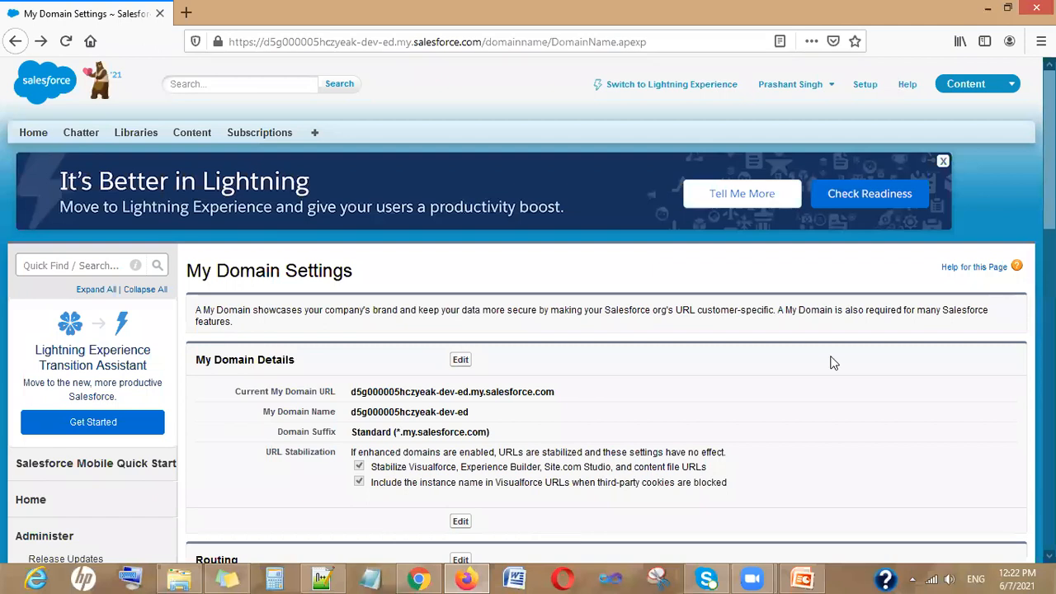
click(821, 89)
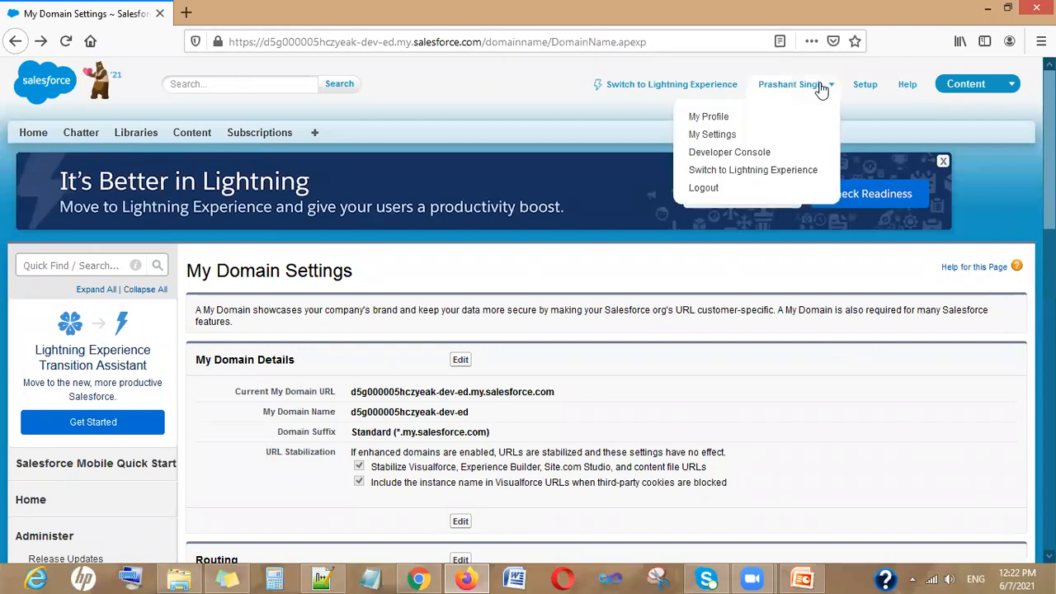
click(711, 134)
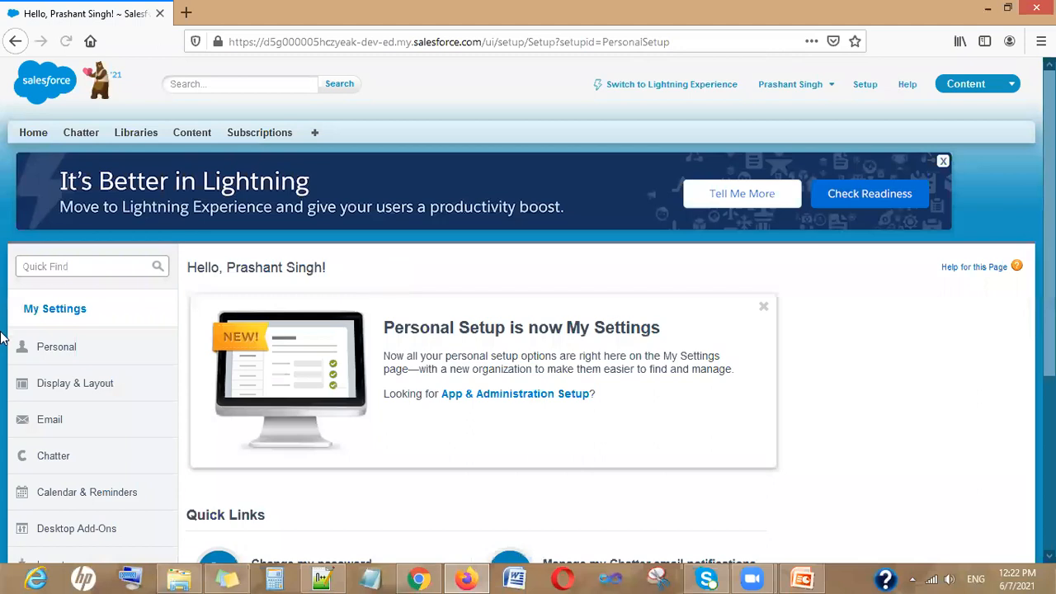
click(66, 351)
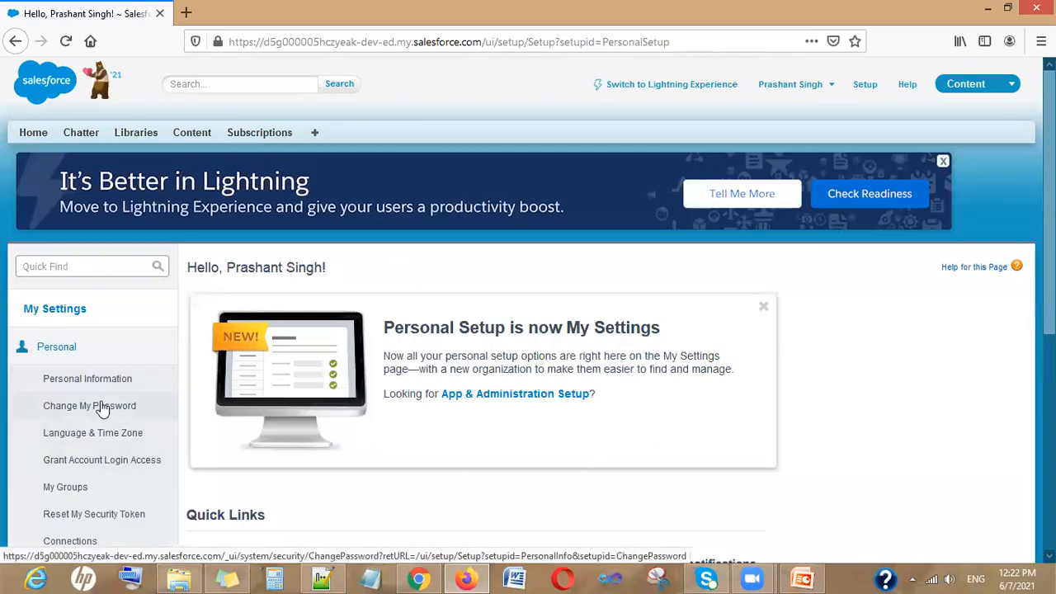
click(86, 514)
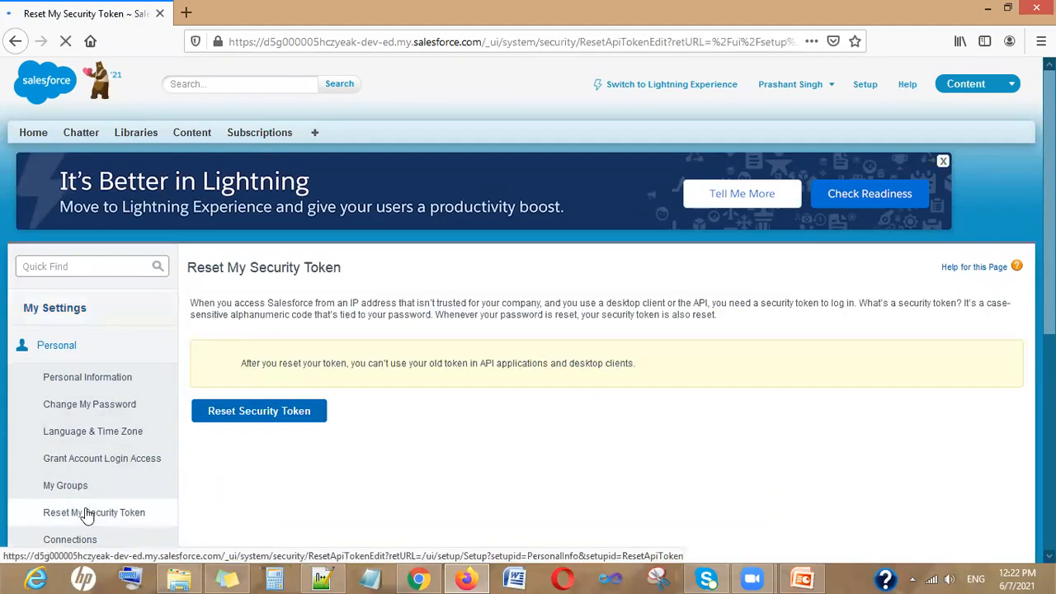
click(270, 413)
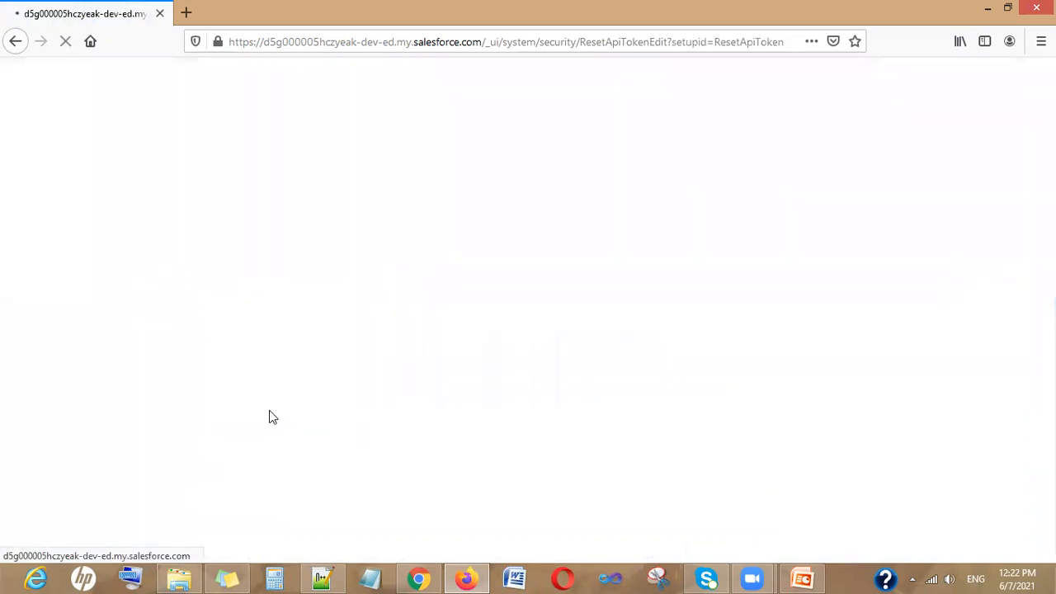
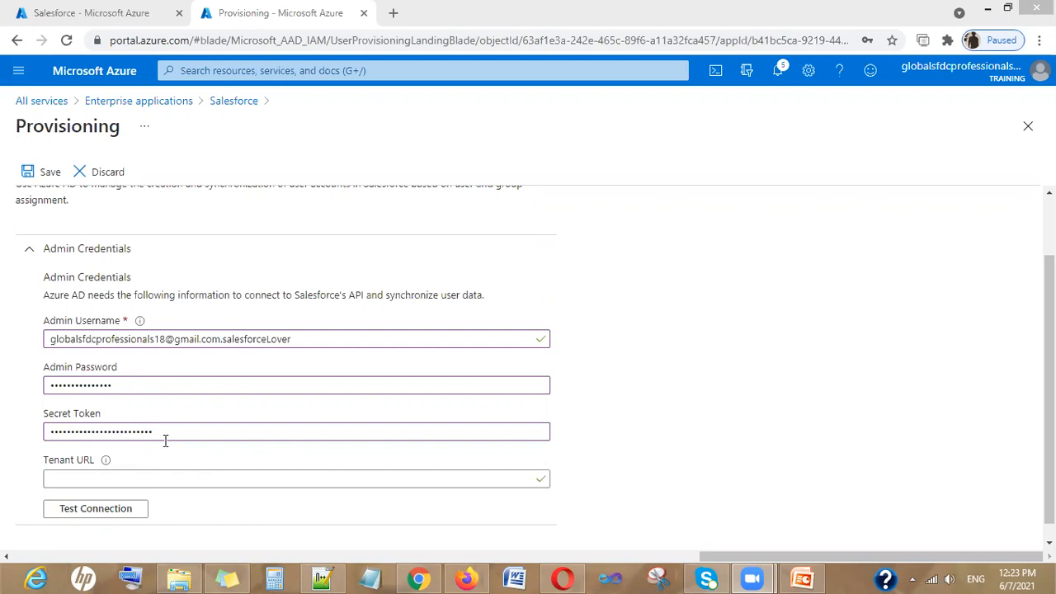
Select the Tenant URL field to begin entering the Salesforce tenant URL
click(182, 477)
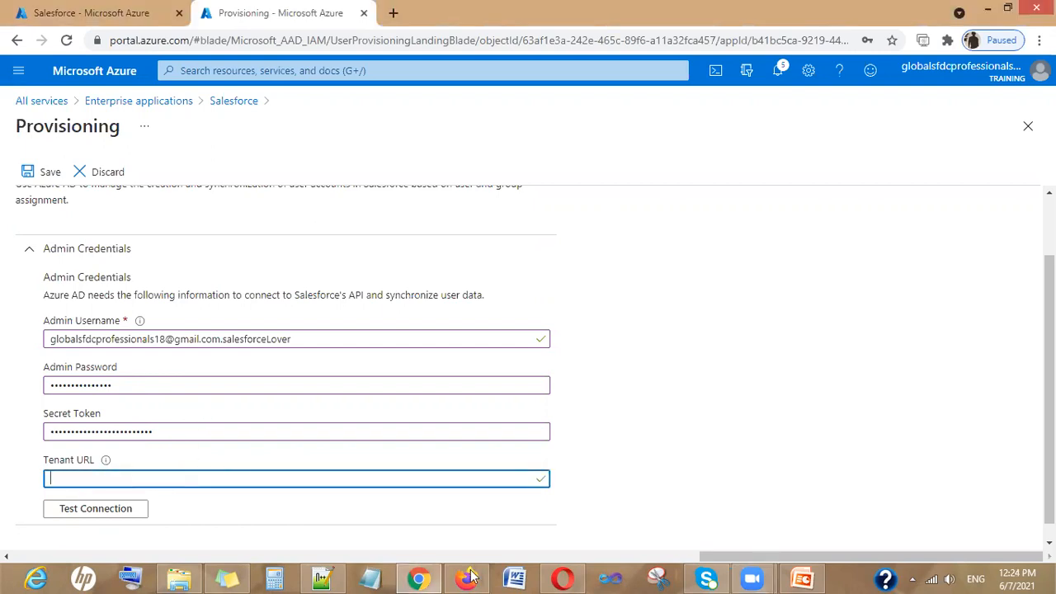
In Firefox, open Salesforce Setup and find the My Domain page via Quick Find 'my do'
mouse_move(418, 579)
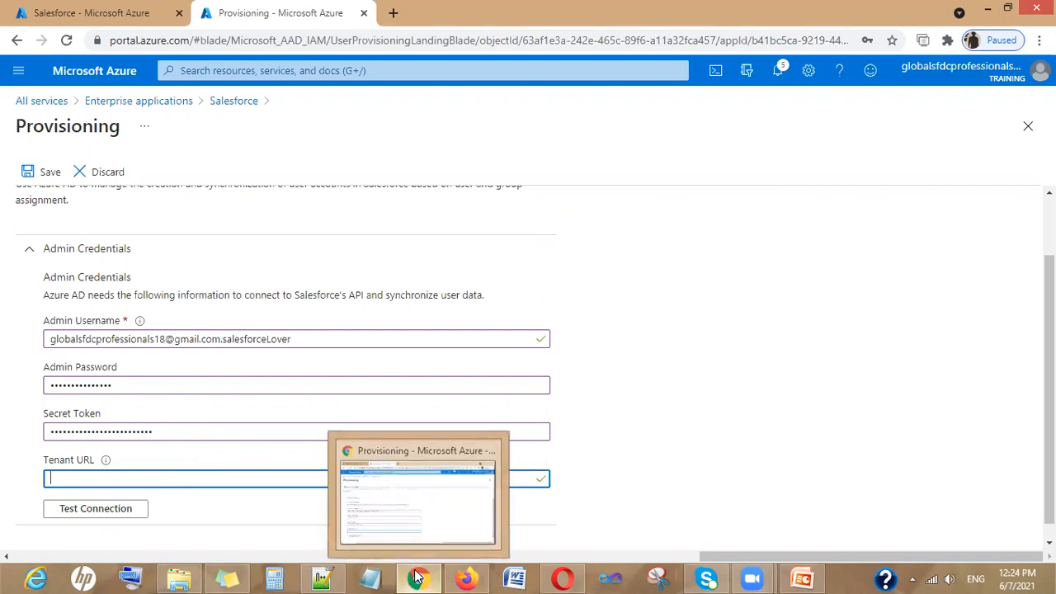
click(467, 577)
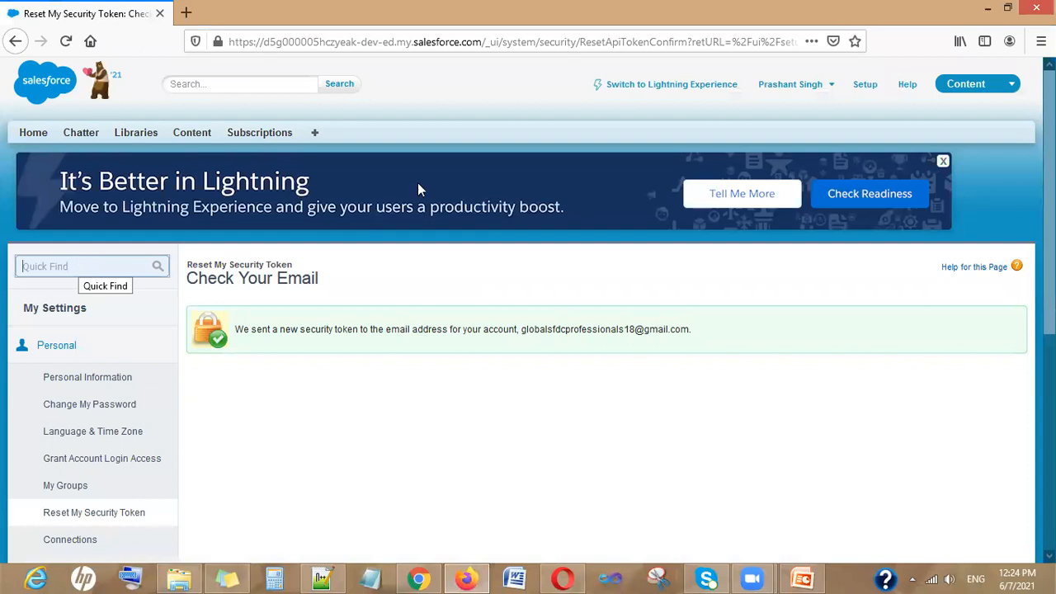
click(865, 84)
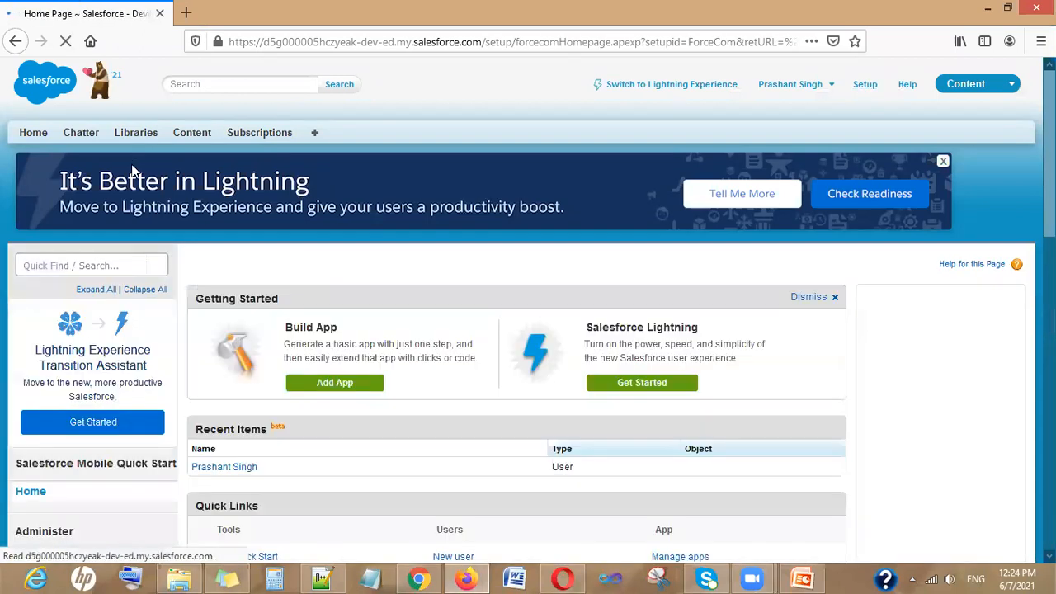
click(40, 266)
text(m)
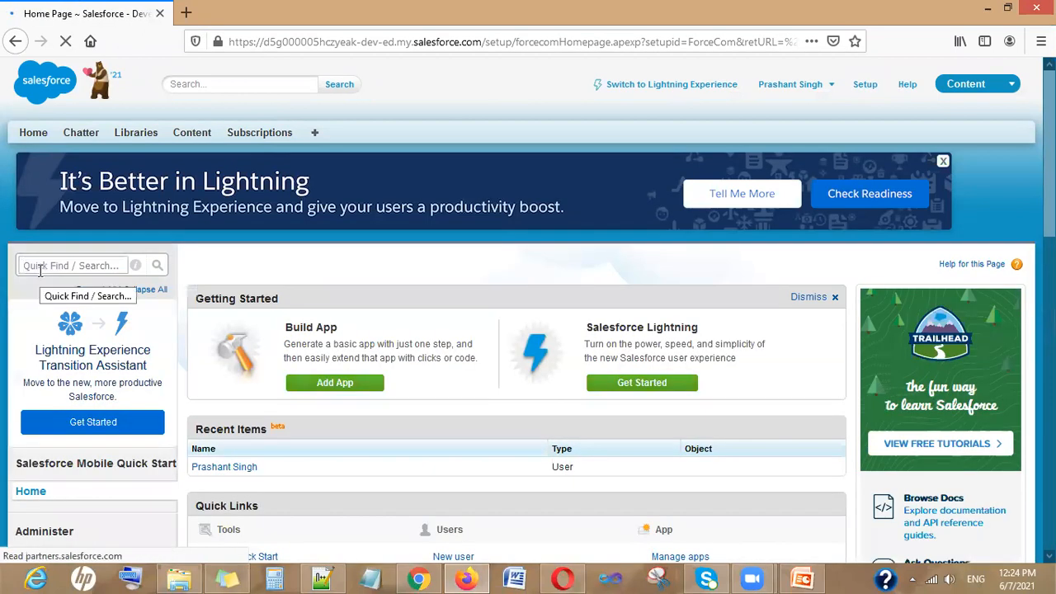
text(y do)
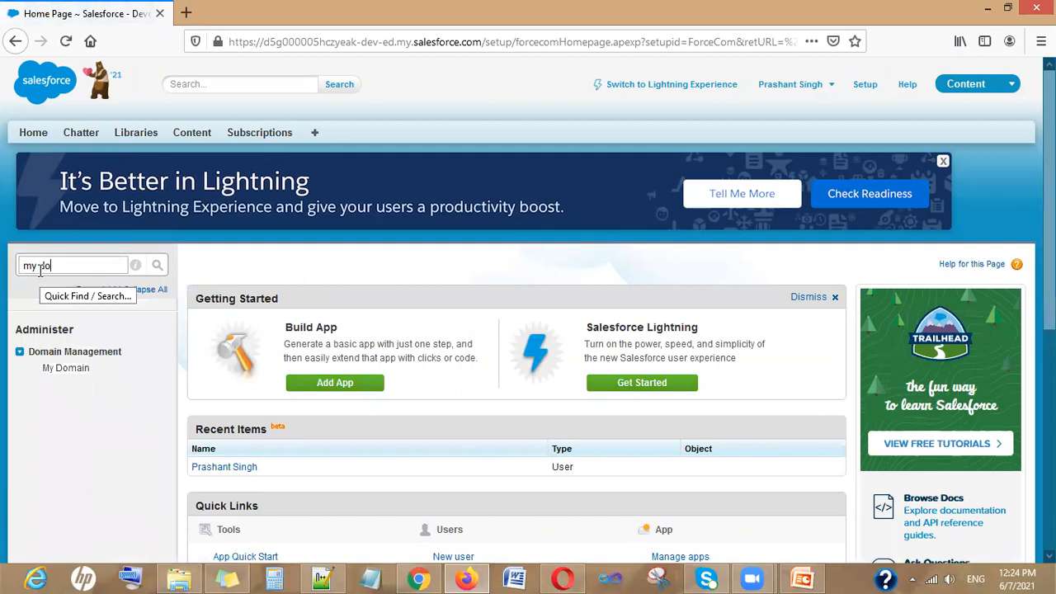
click(51, 368)
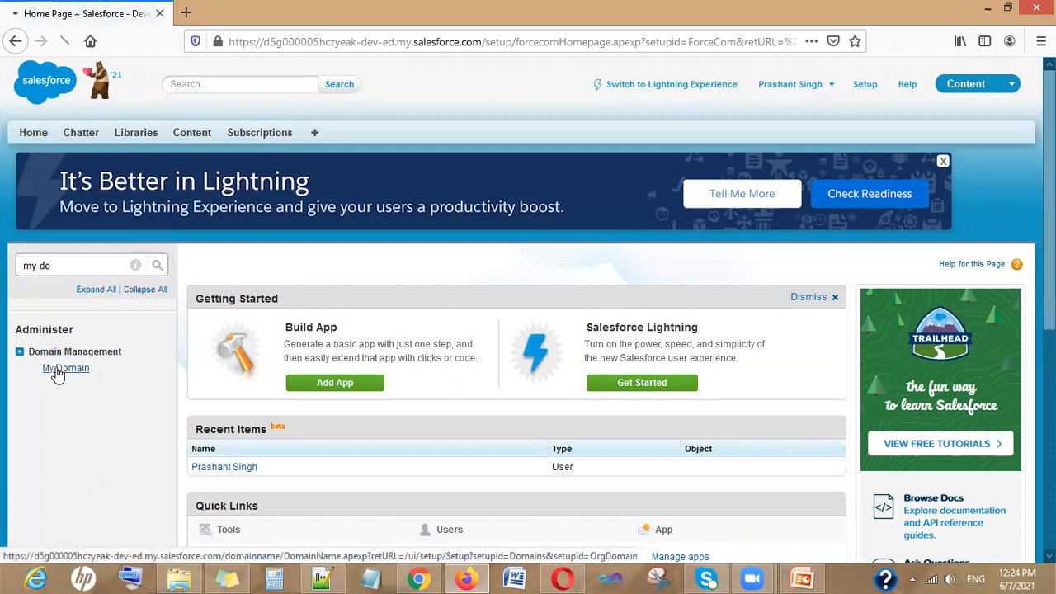
drag(352, 393, 582, 396)
key(ctrl+c)
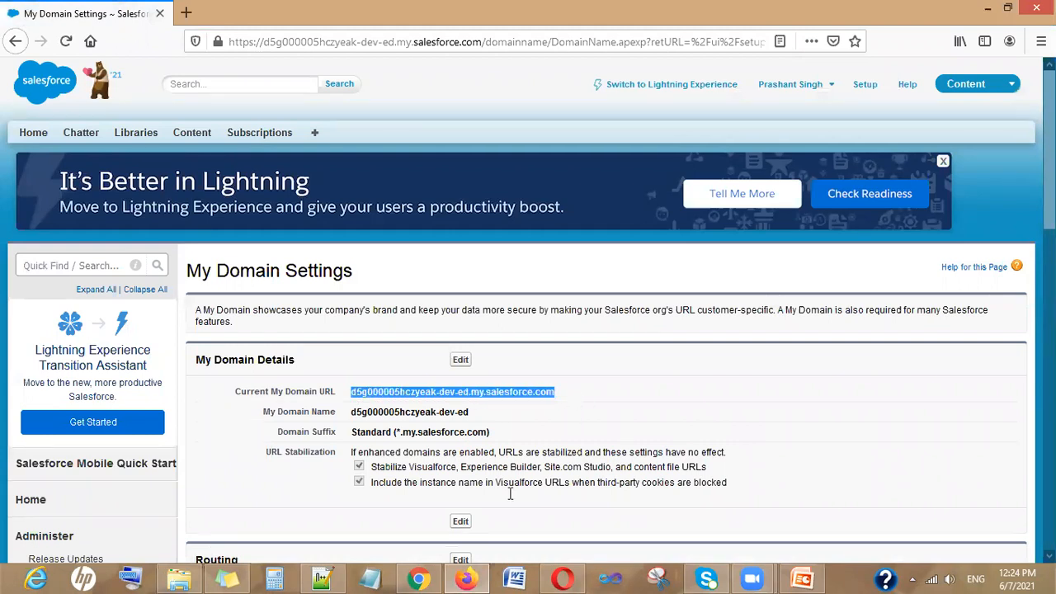
key(alt+Tab)
key(ctrl+v)
click(53, 475)
text(https://)
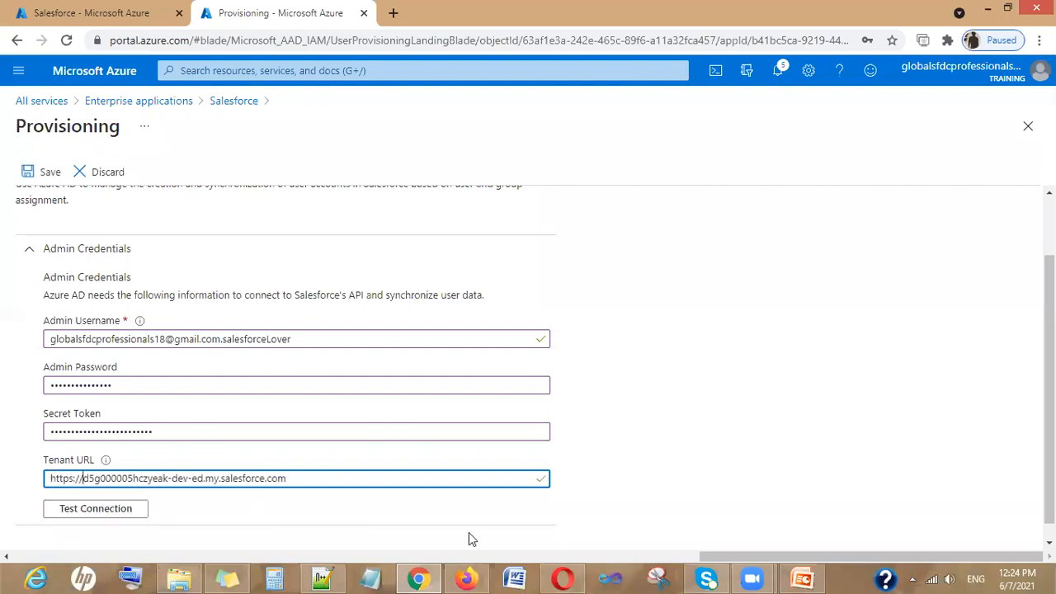
Test the connection to confirm the Salesforce admin credentials are authorized
click(118, 511)
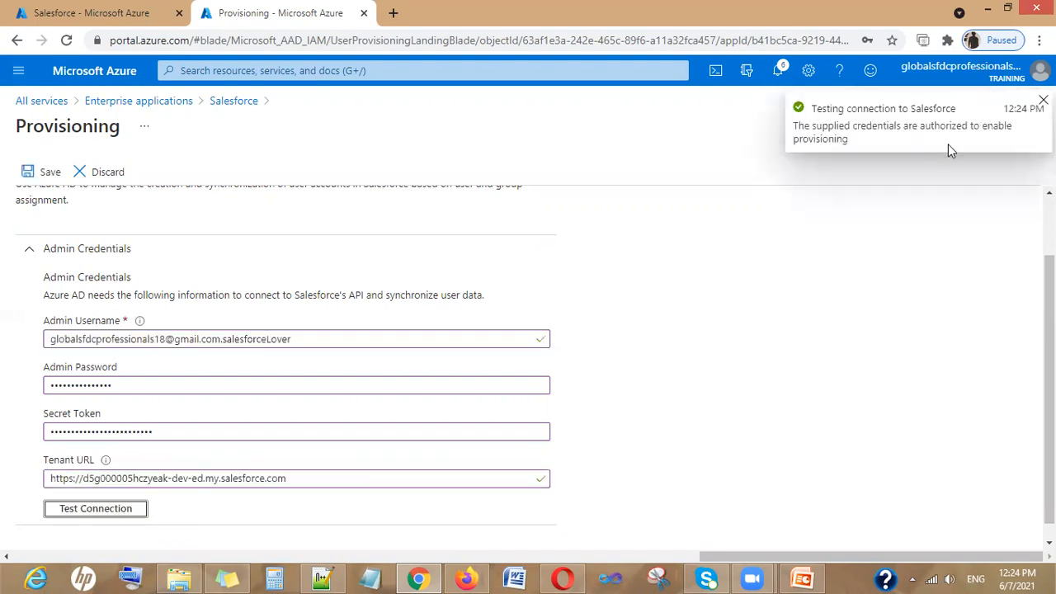
scroll(510, 372, down, 1)
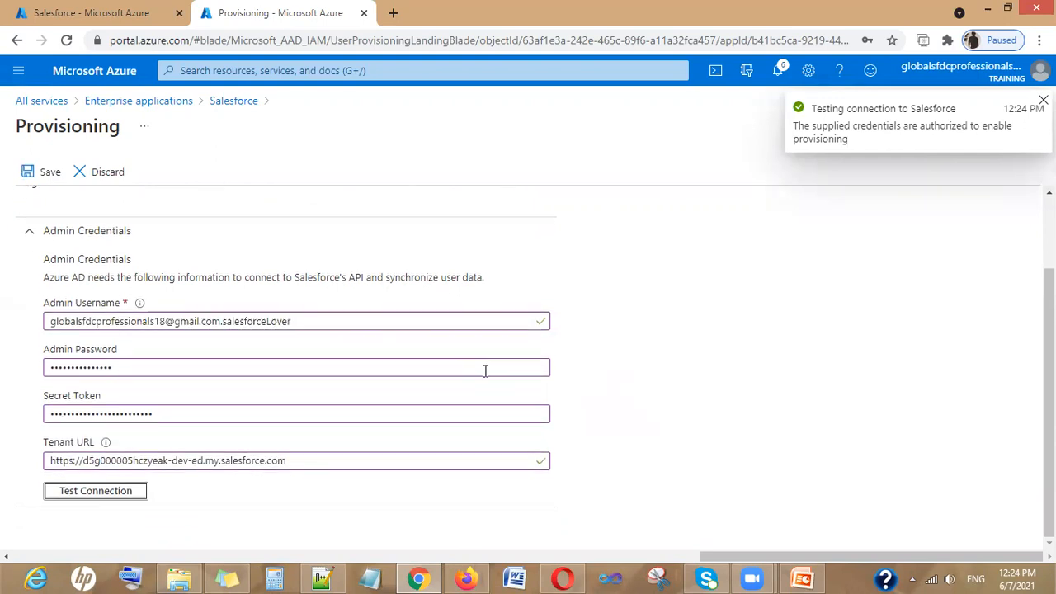
scroll(483, 369, up, 1)
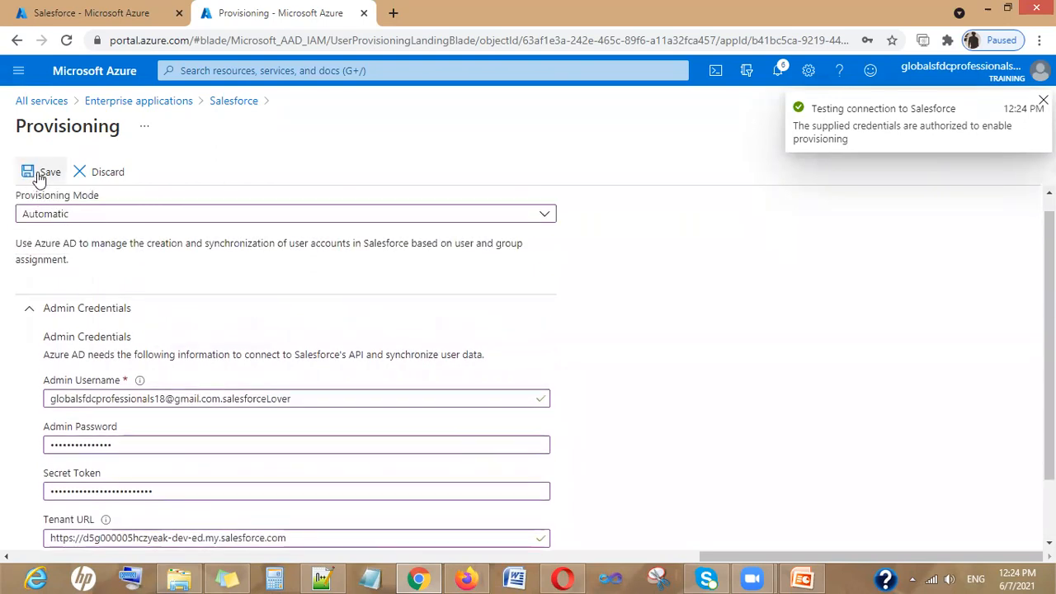
Save the Salesforce provisioning settings and confirm the success notification
click(39, 176)
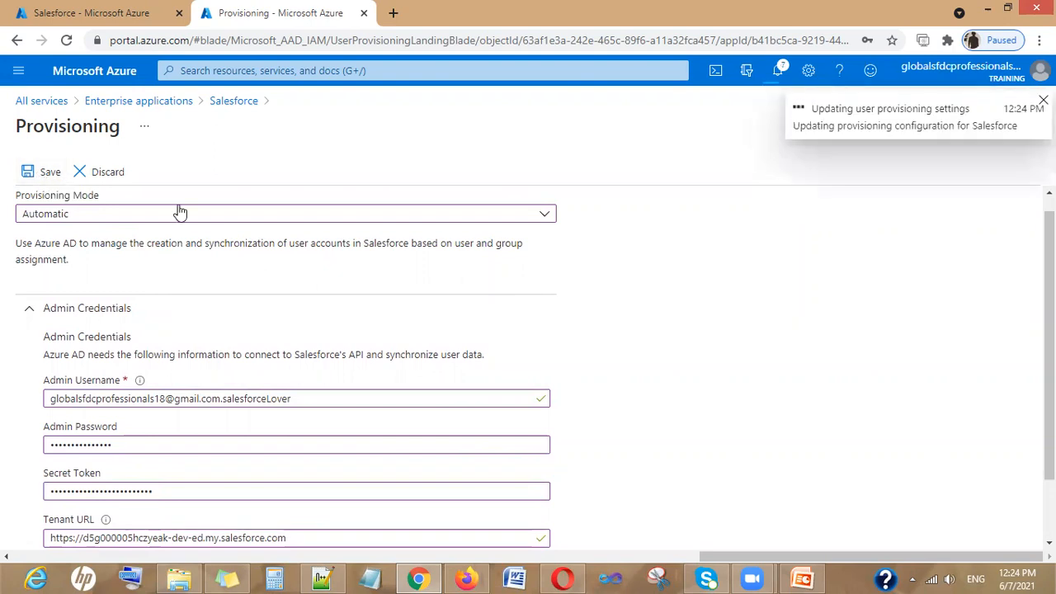
scroll(590, 371, down, 1)
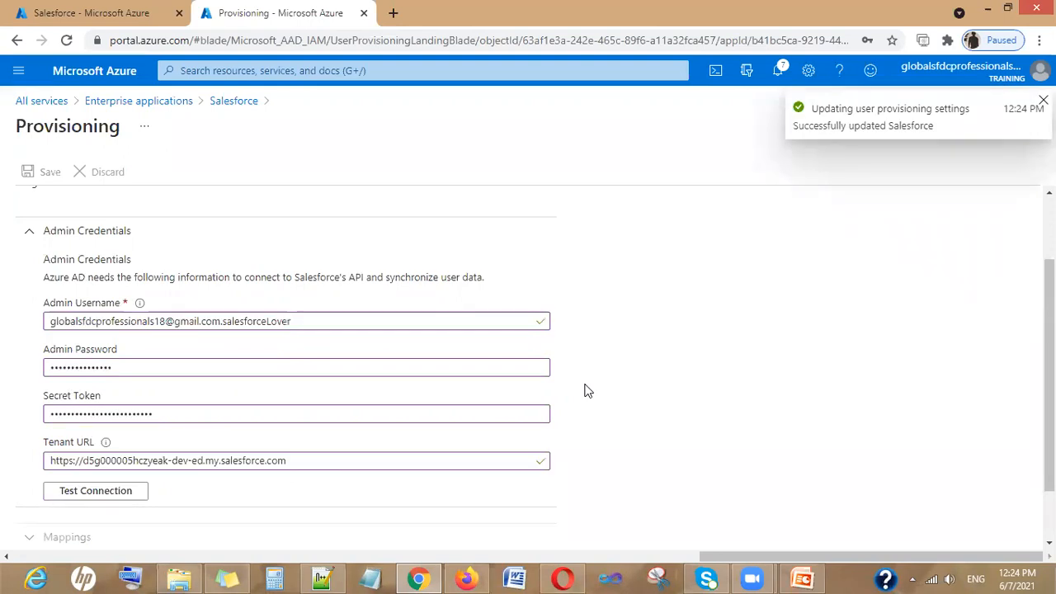
scroll(586, 391, down, 1)
scroll(248, 437, up, 1)
scroll(50, 474, down, 1)
scroll(148, 450, up, 1)
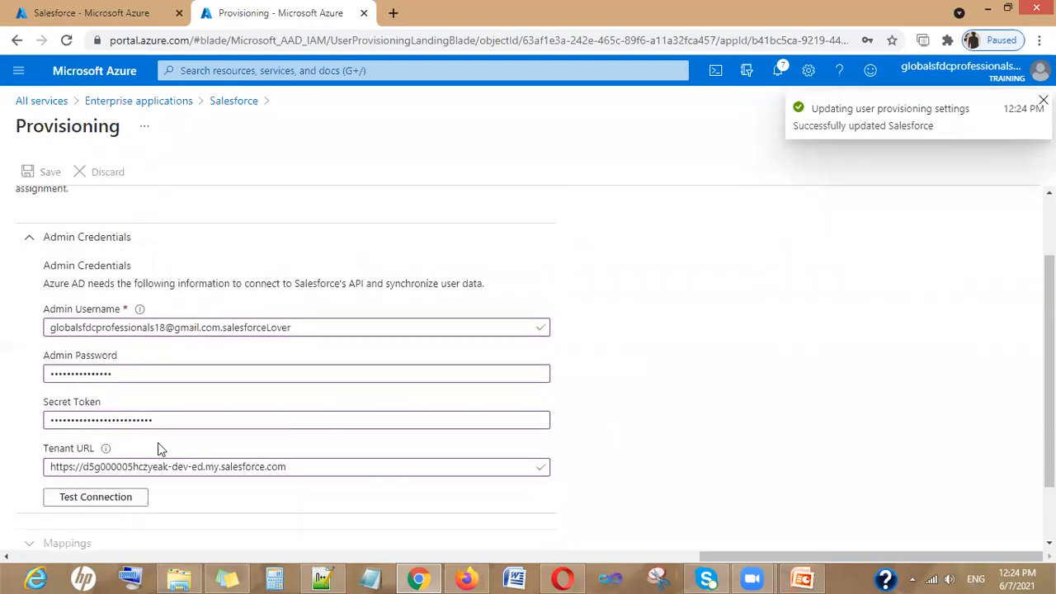
scroll(160, 449, down, 1)
Expand Settings and enable 'Send an email notification when a failure occurs'
click(42, 526)
scroll(201, 433, down, 1)
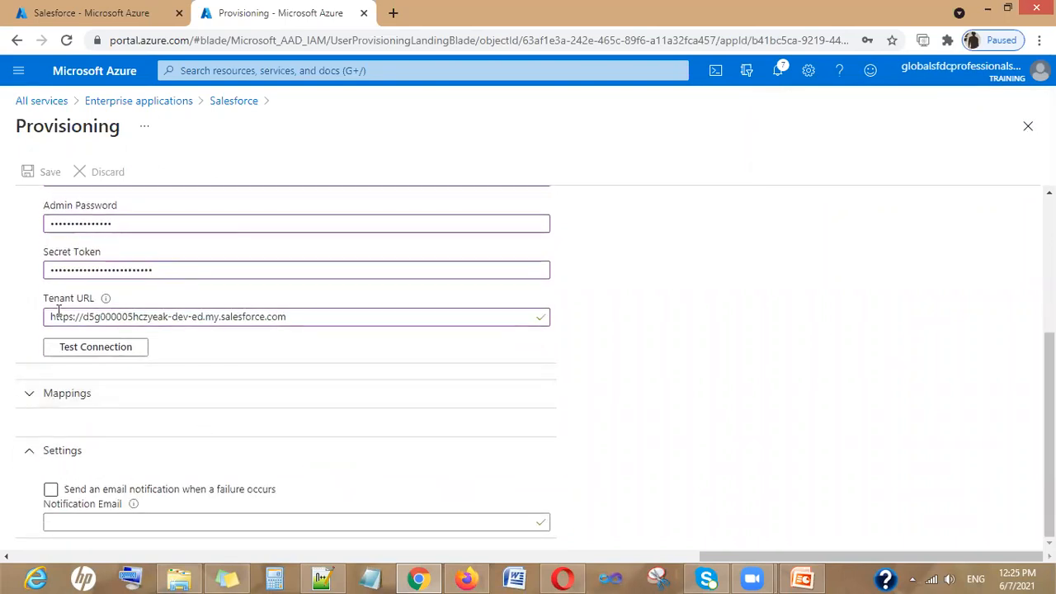
click(51, 490)
Enter the admin's notification e-mail address and save the settings
click(105, 523)
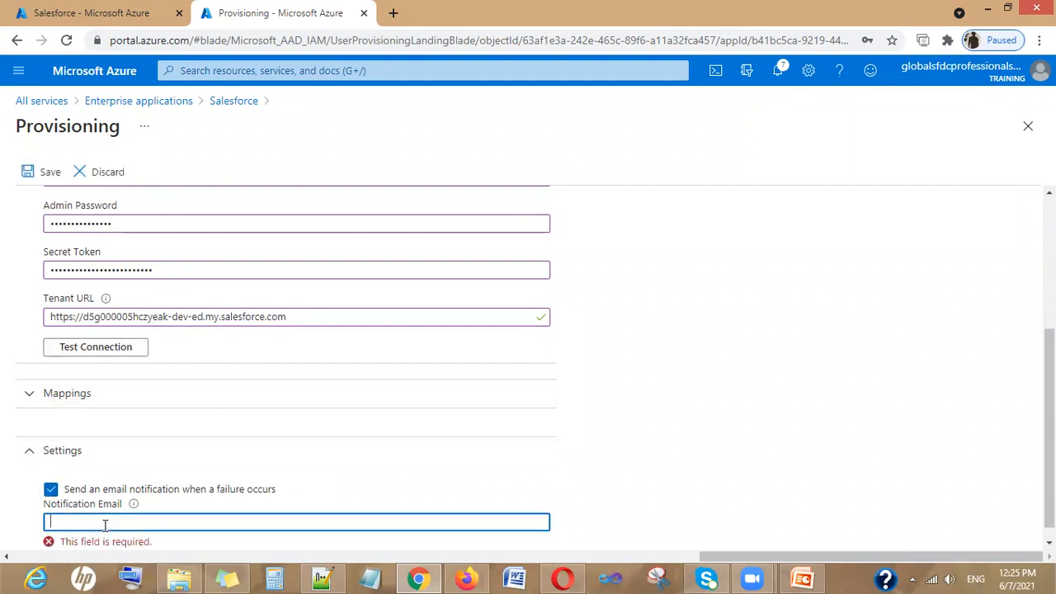
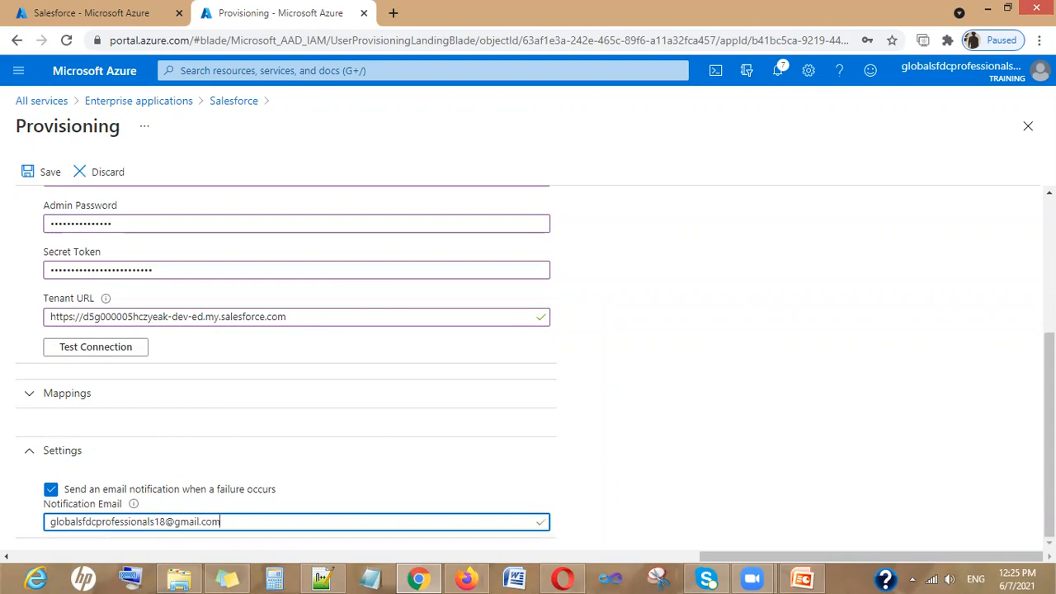
scroll(1048, 429, up, 3)
click(40, 172)
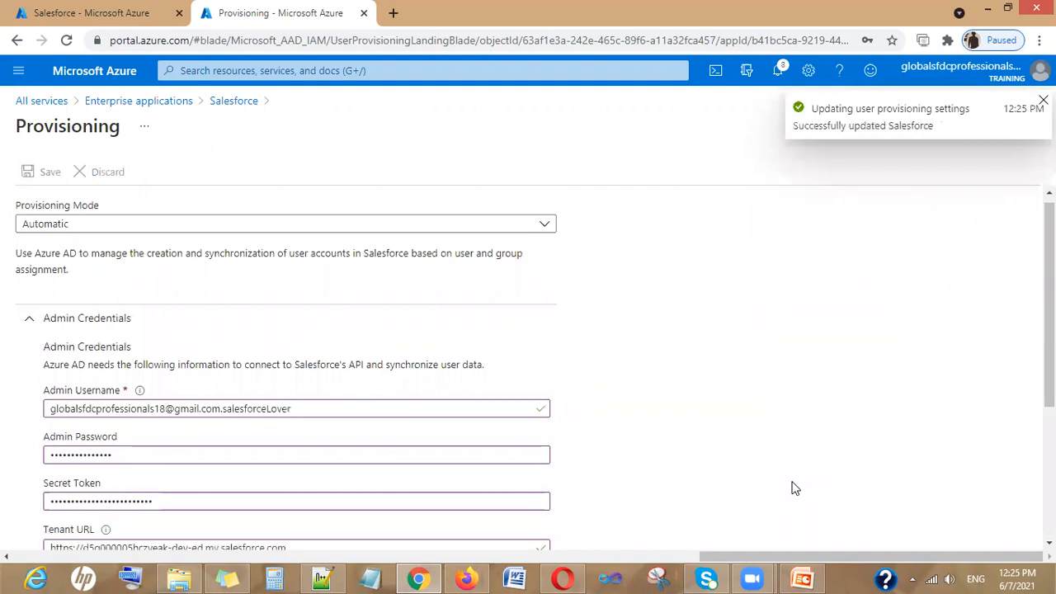
Open the Provision Azure Active Directory Users mapping to review it, then return
scroll(794, 489, down, 1)
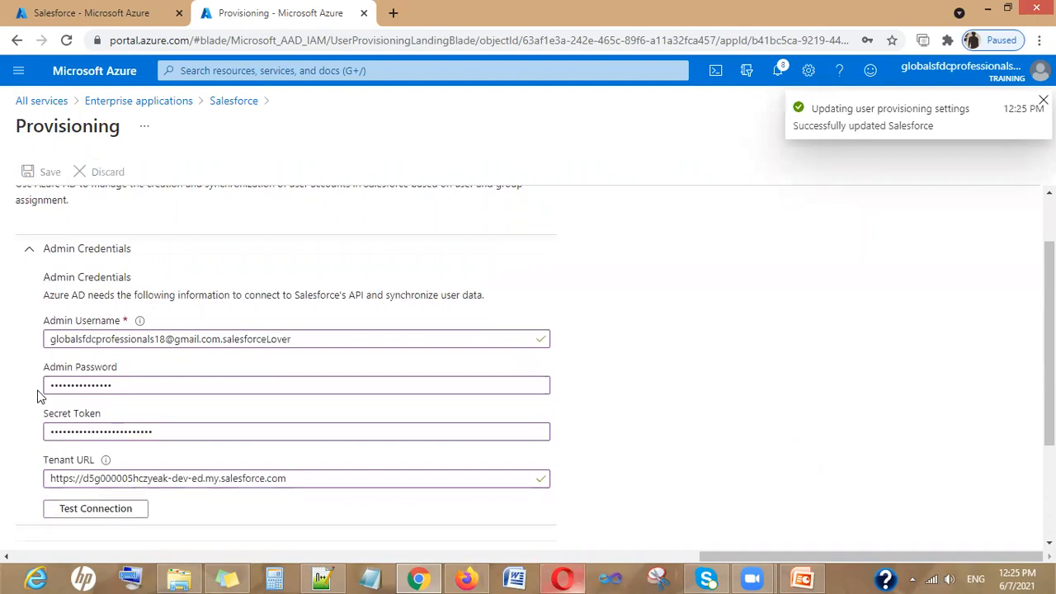
scroll(543, 419, down, 4)
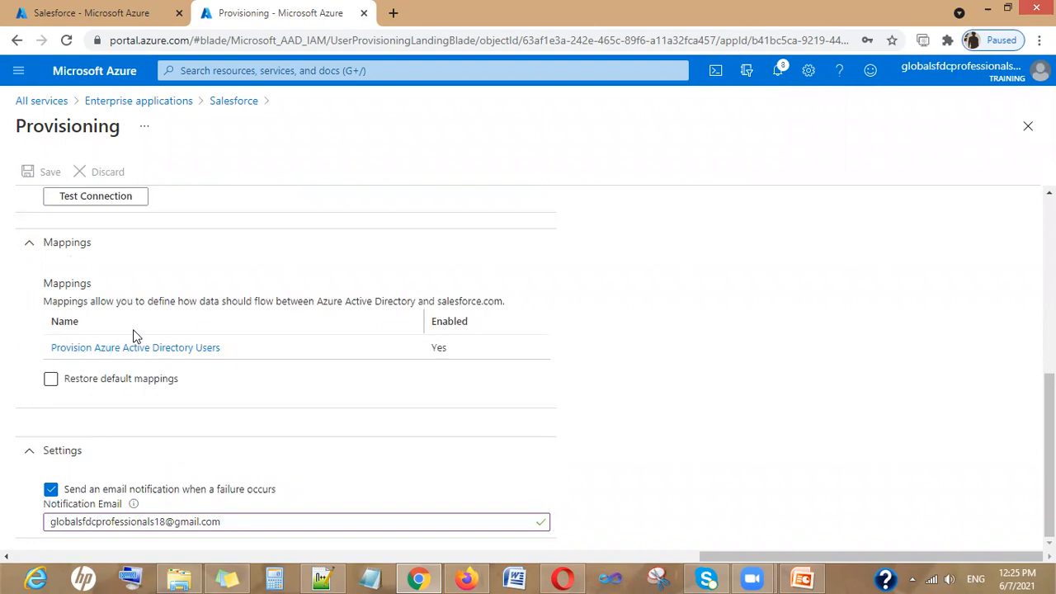
click(195, 349)
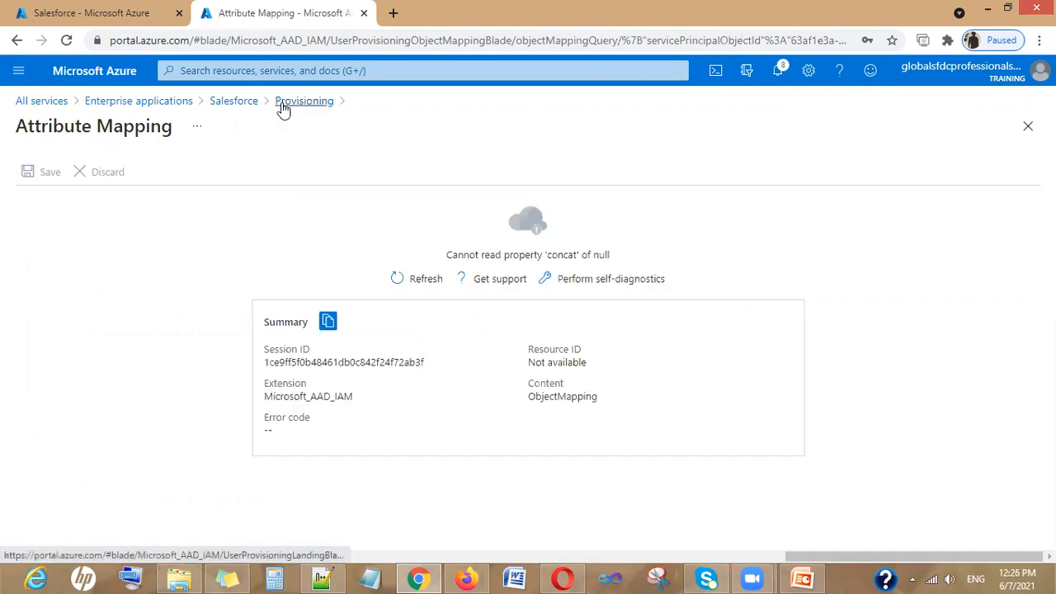
click(16, 39)
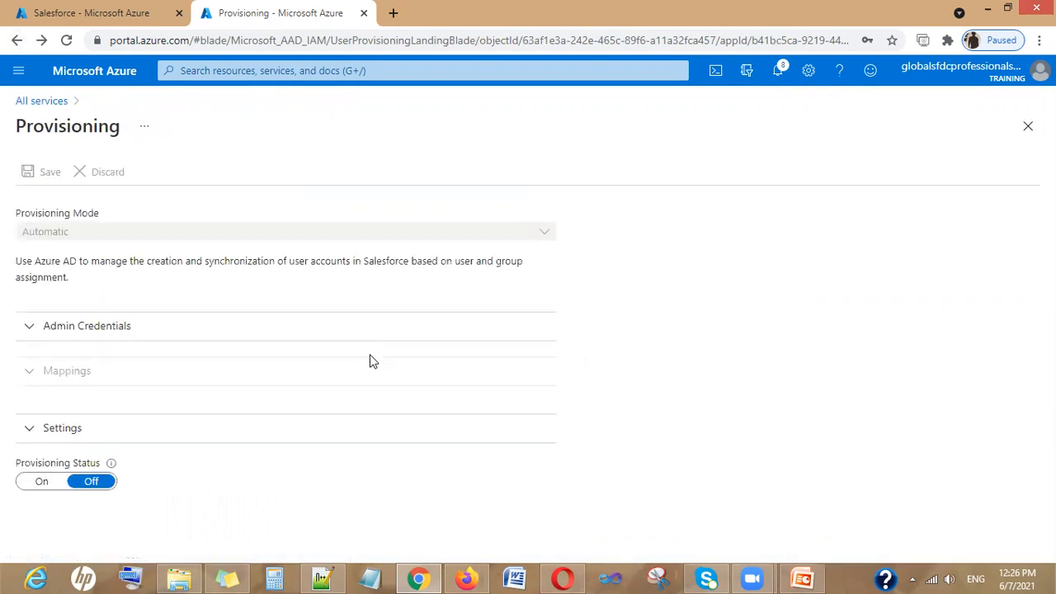
Turn Provisioning Status On, expand Mappings, and save the provisioning settings
click(42, 483)
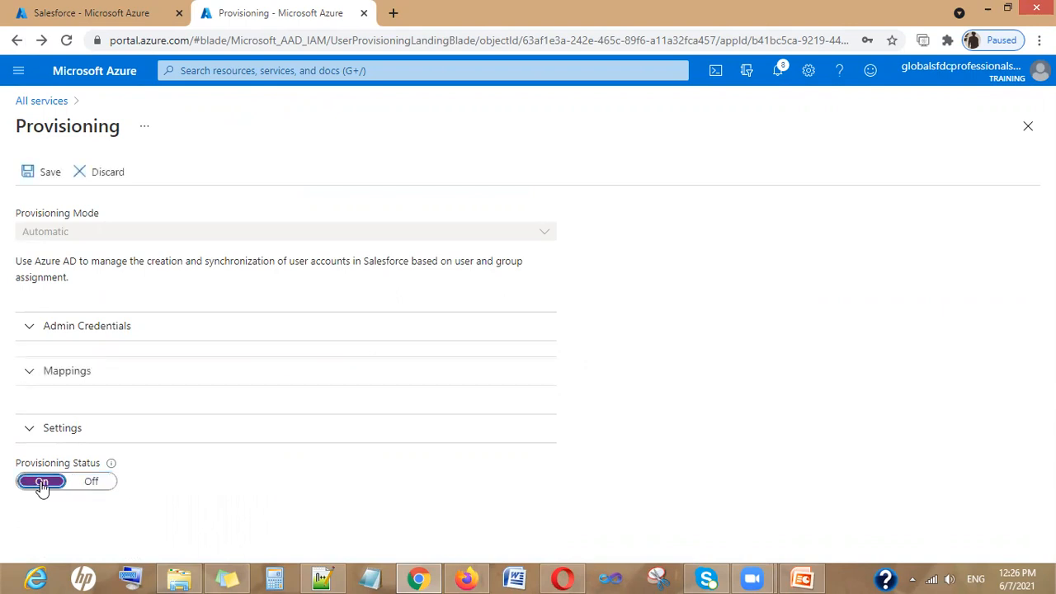
click(76, 372)
scroll(410, 448, down, 2)
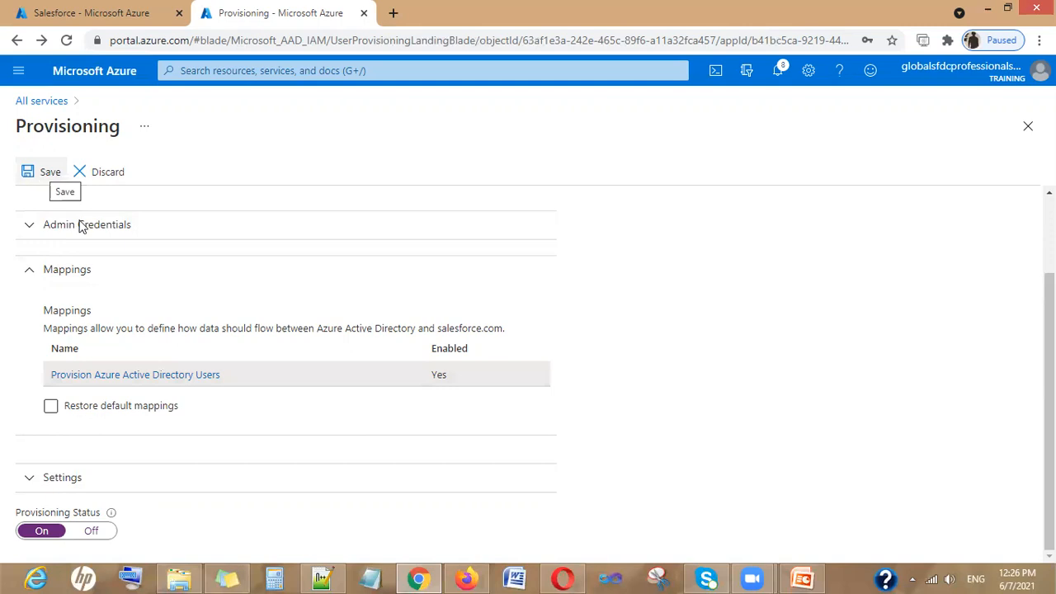
scroll(427, 401, up, 2)
scroll(28, 146, down, 1)
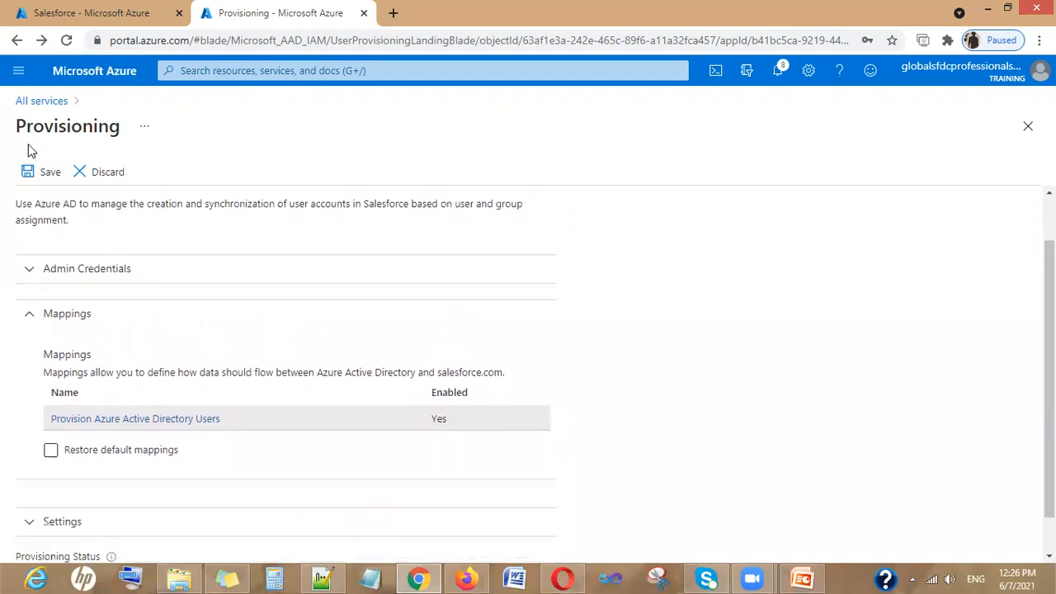
click(49, 173)
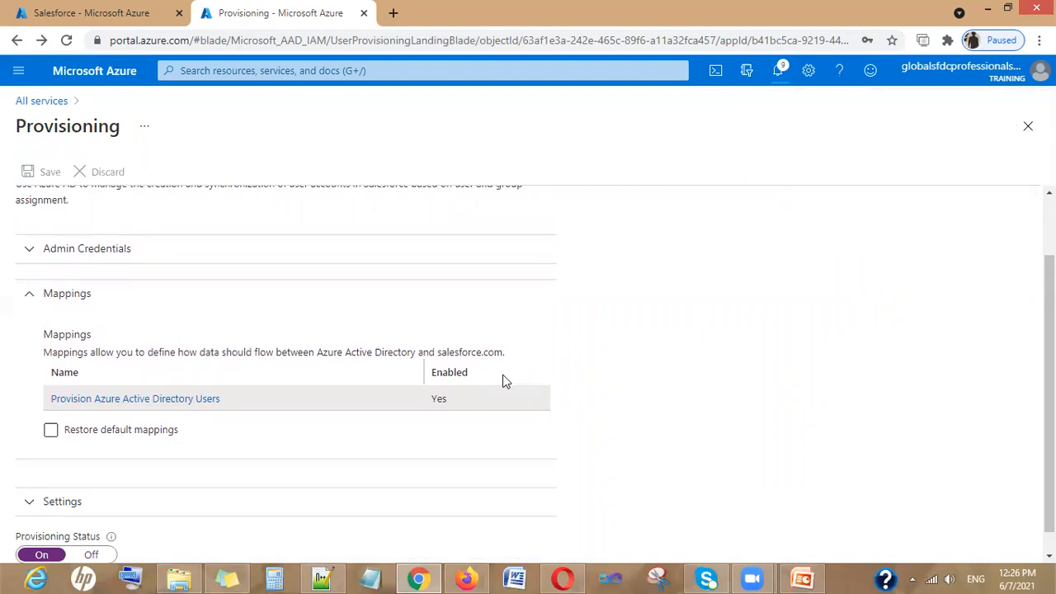
scroll(506, 381, down, 1)
scroll(363, 421, up, 1)
scroll(330, 424, down, 1)
scroll(340, 425, up, 1)
scroll(340, 424, down, 1)
scroll(338, 424, up, 1)
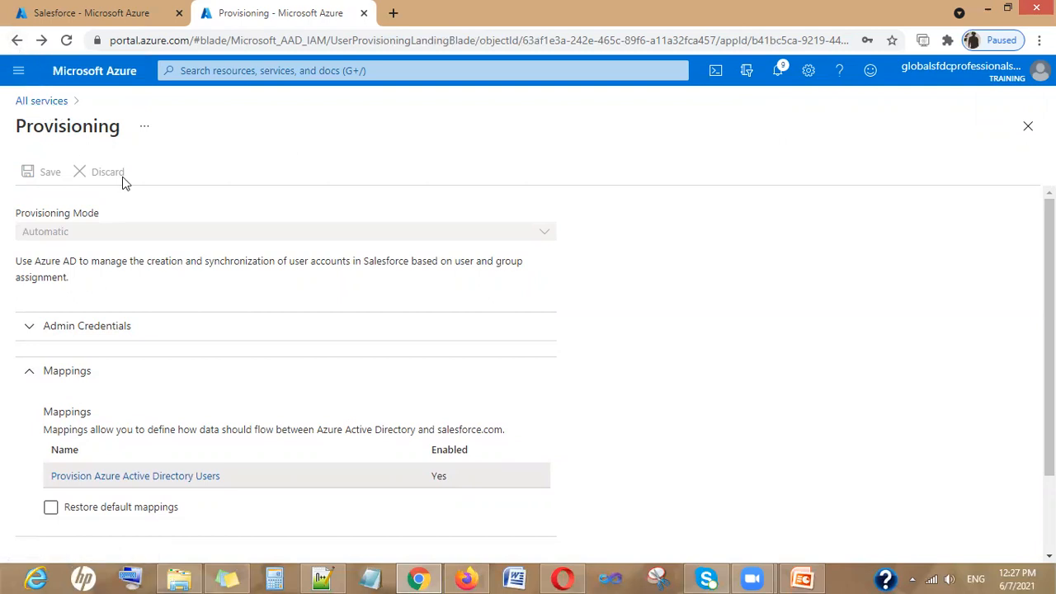
Open the Salesforce app from Enterprise applications, found by filtering All services for 'enter'
click(41, 101)
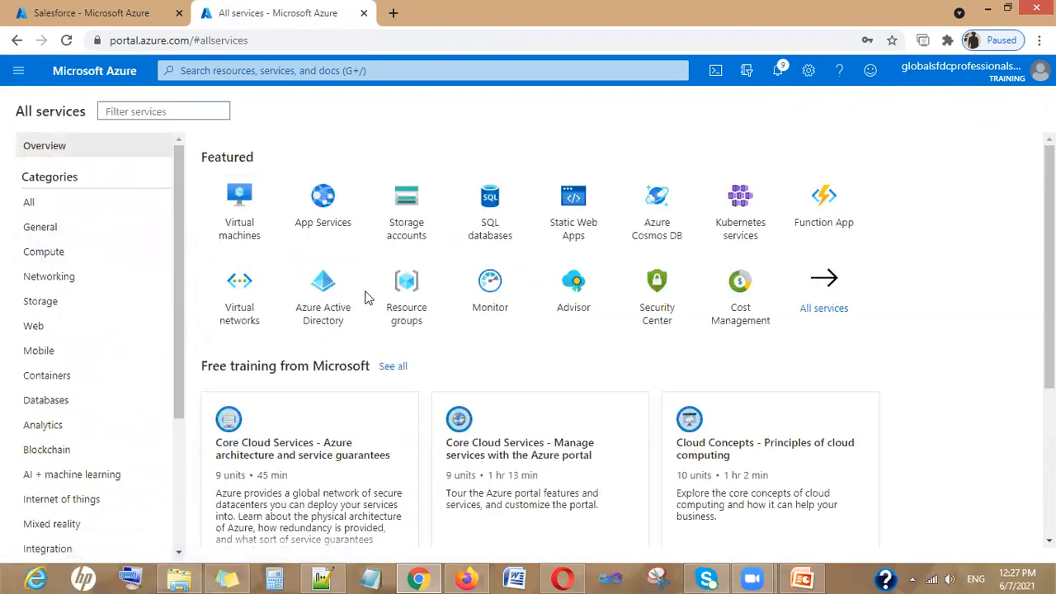
click(143, 113)
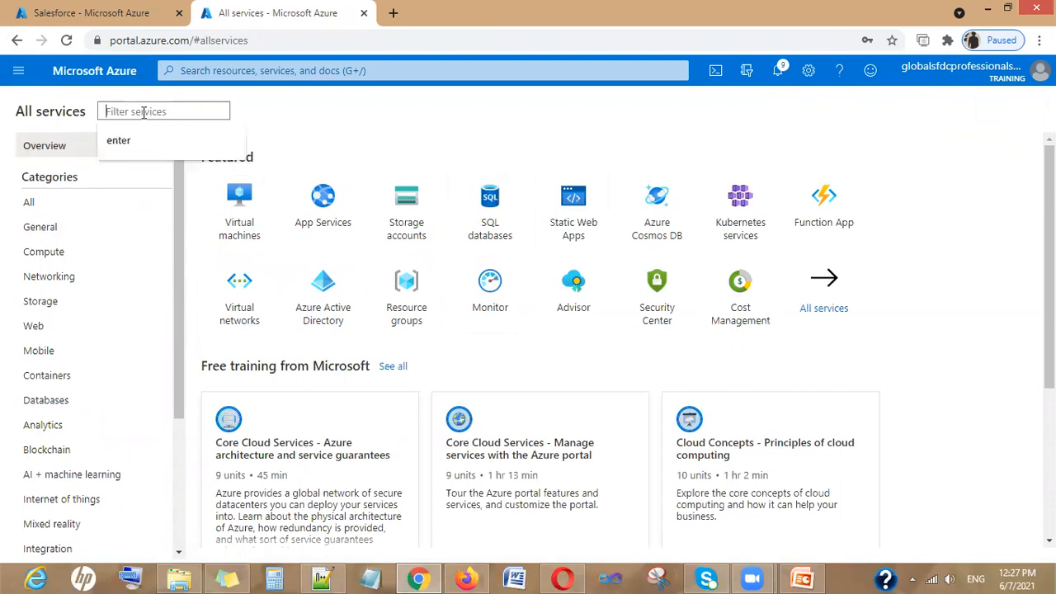
click(146, 142)
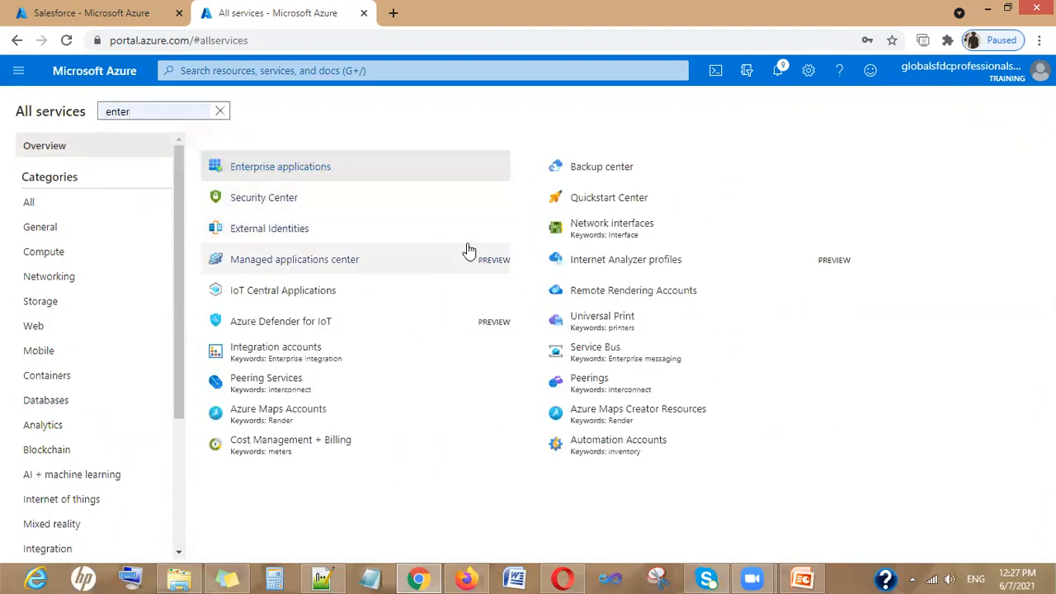
click(262, 169)
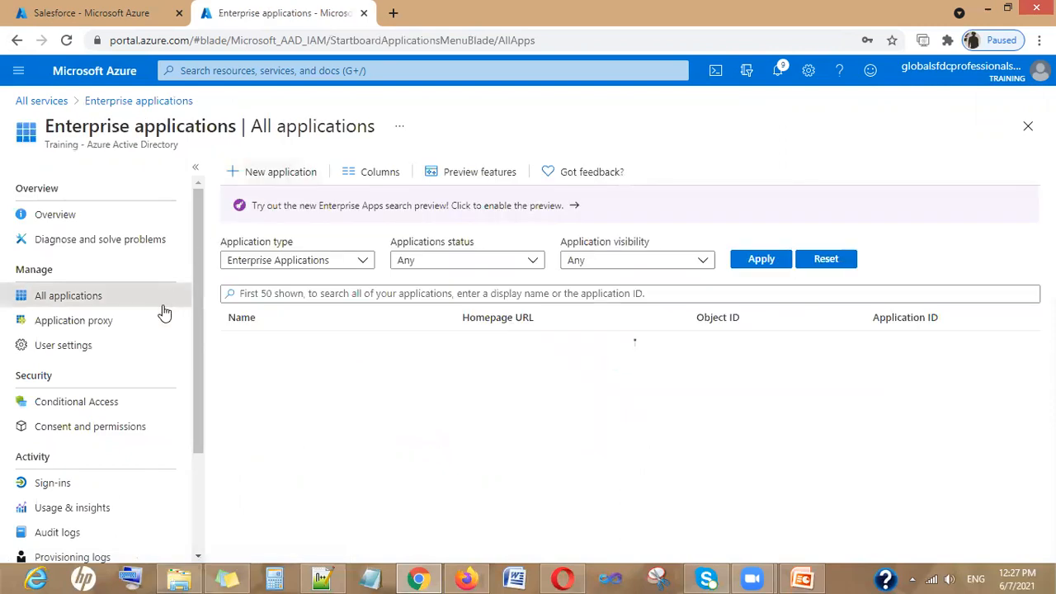
click(304, 344)
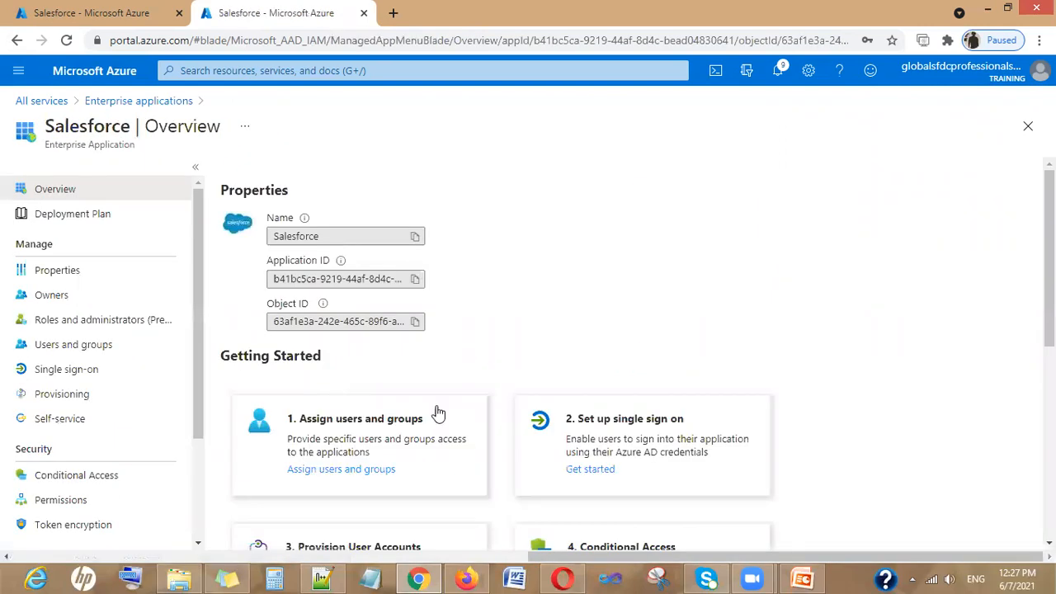
Check Salesforce's assigned users and groups, then return to its Overview's Getting Started steps
click(93, 351)
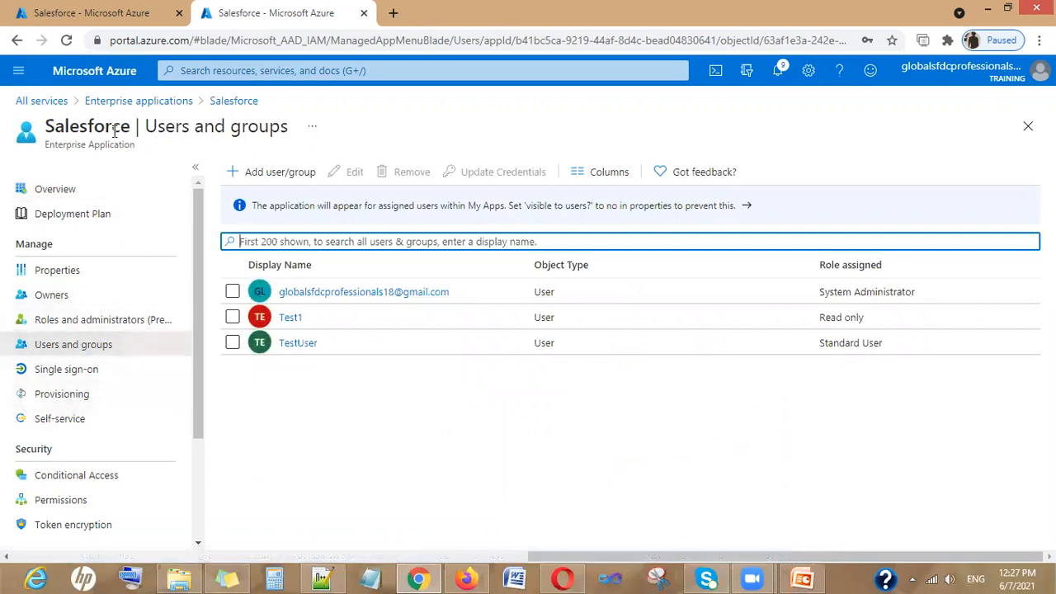
click(233, 101)
scroll(419, 378, down, 1)
scroll(419, 378, down, 1)
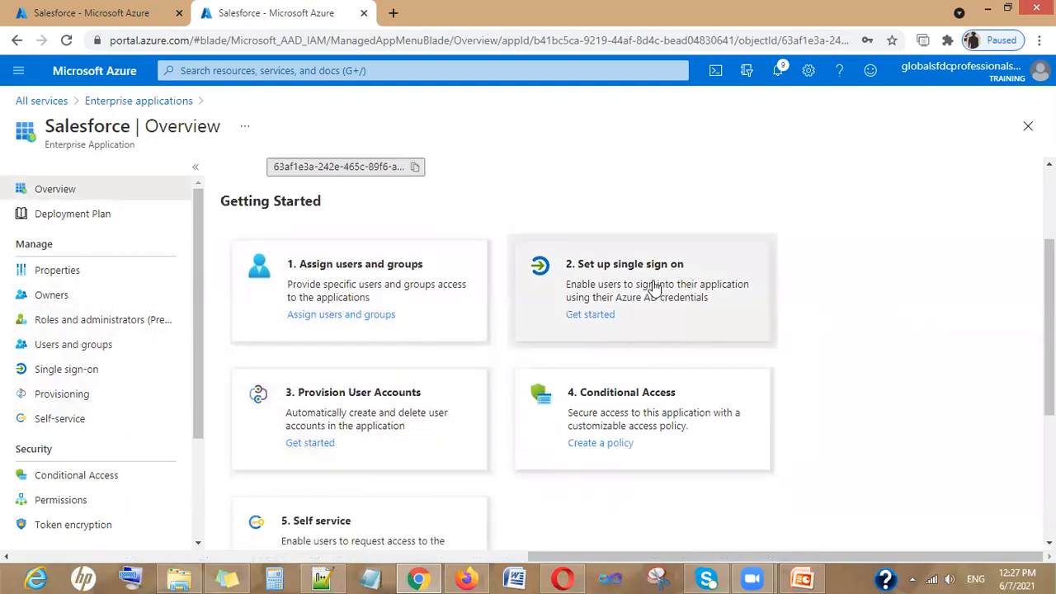
Open Get started under Set up single sign on and scroll through Salesforce's SAML settings
scroll(650, 280, down, 3)
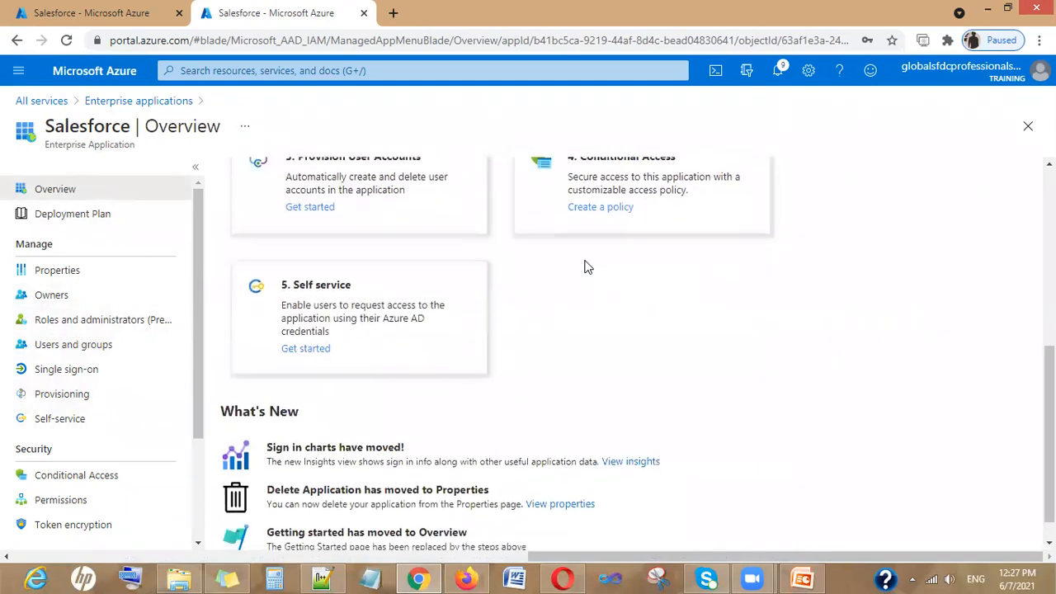
scroll(623, 330, up, 2)
click(576, 205)
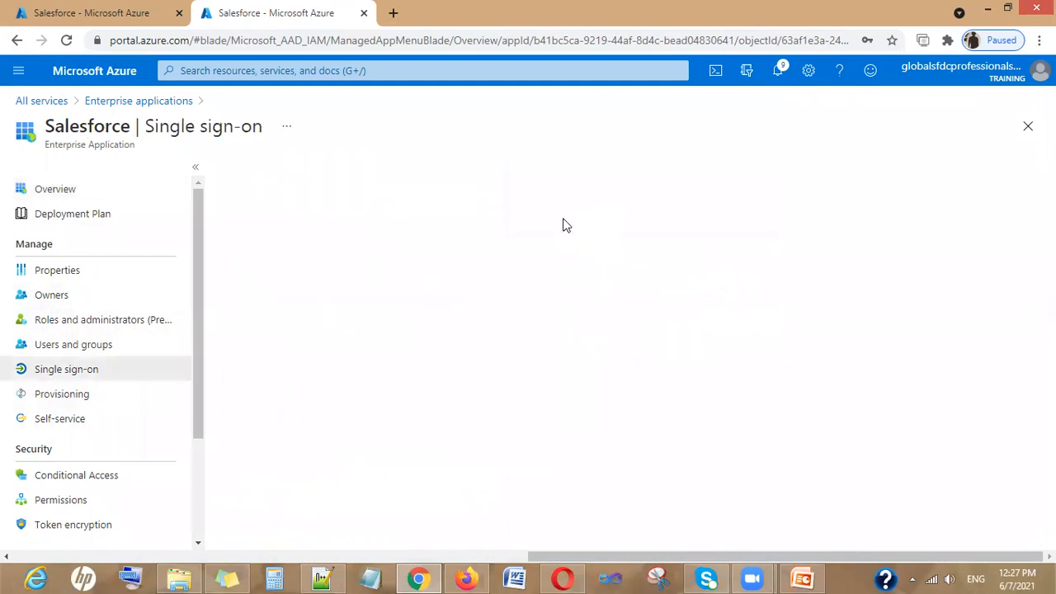
scroll(405, 384, down, 3)
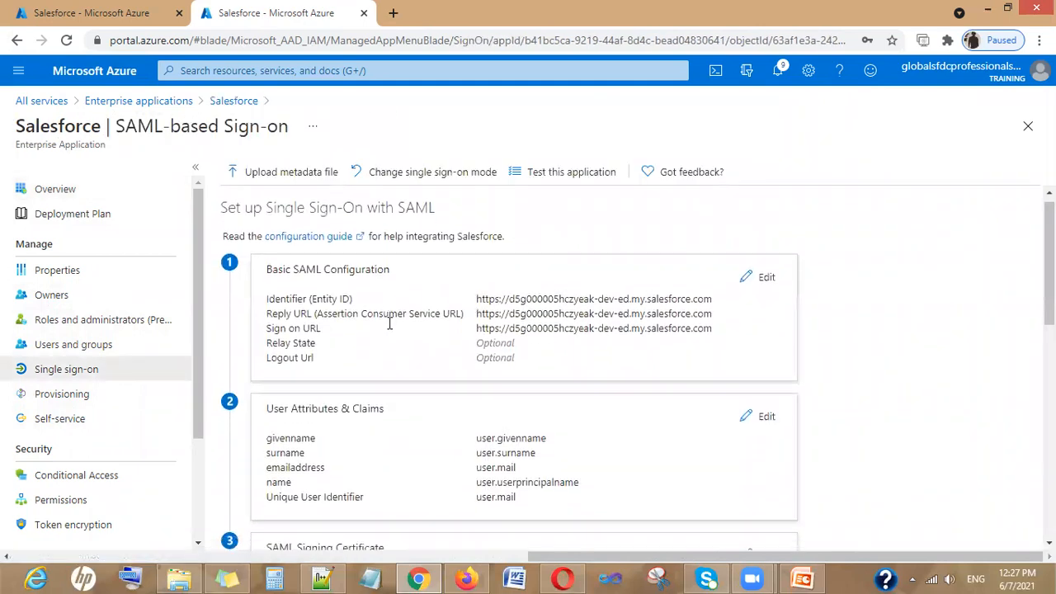
scroll(521, 357, down, 5)
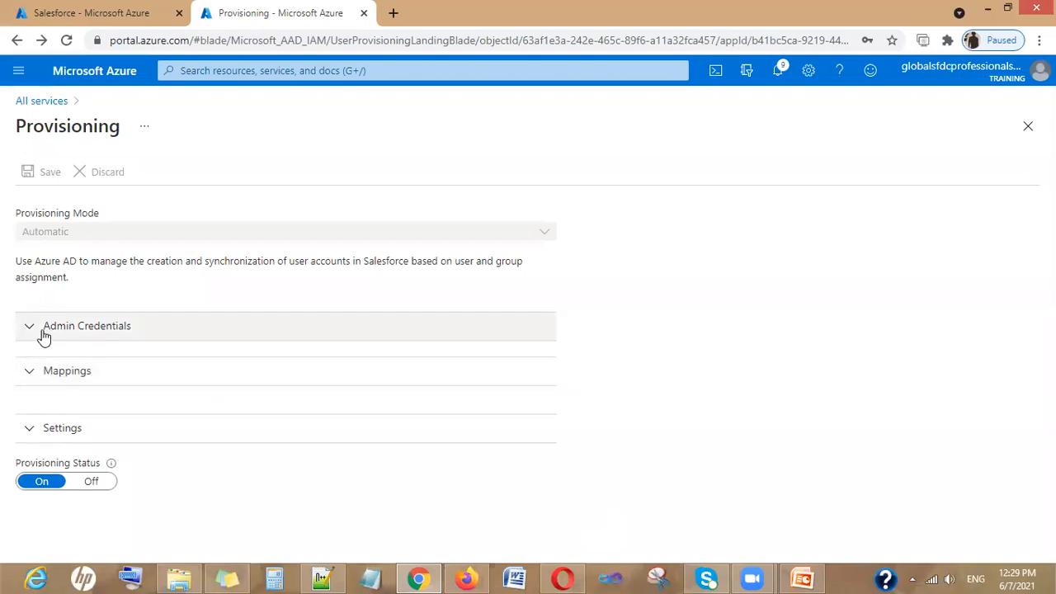
Expand and collapse the Admin Credentials section a few times
click(45, 334)
click(43, 335)
click(43, 335)
click(43, 335)
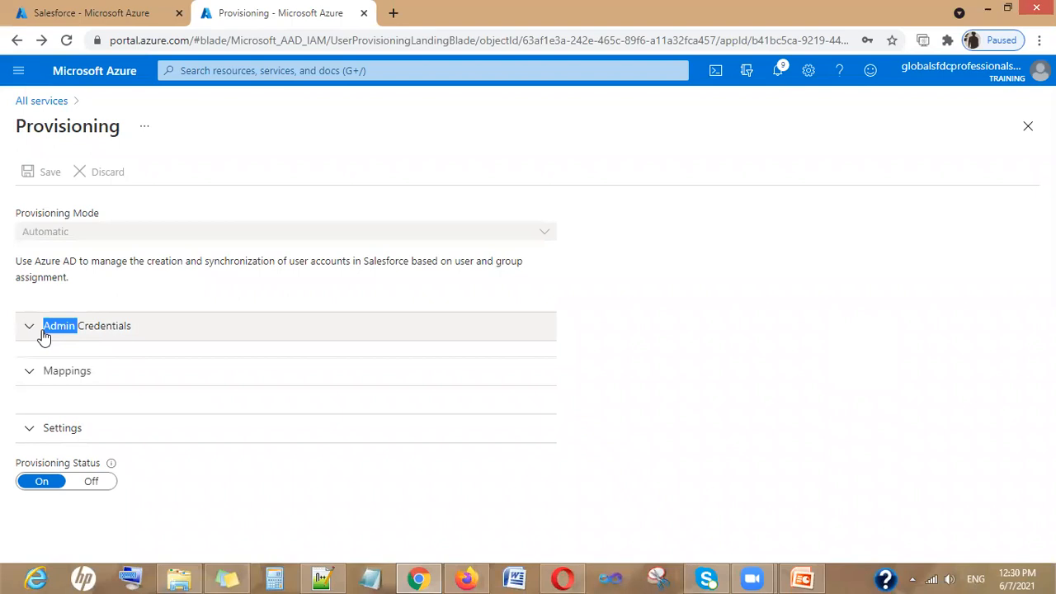
Close the Provisioning page, go back, and open the All services page
click(1028, 126)
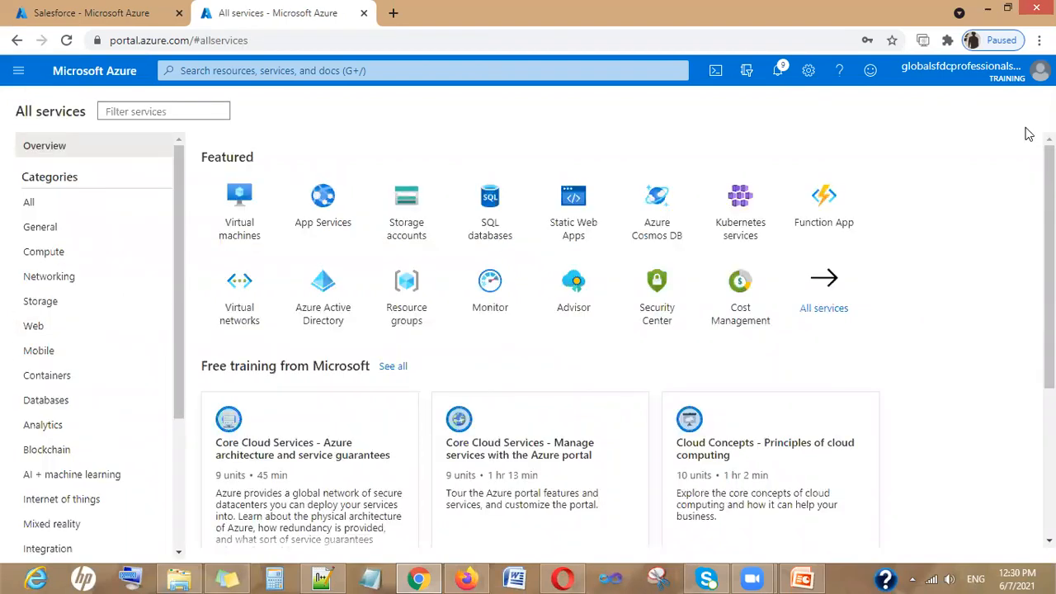
click(17, 45)
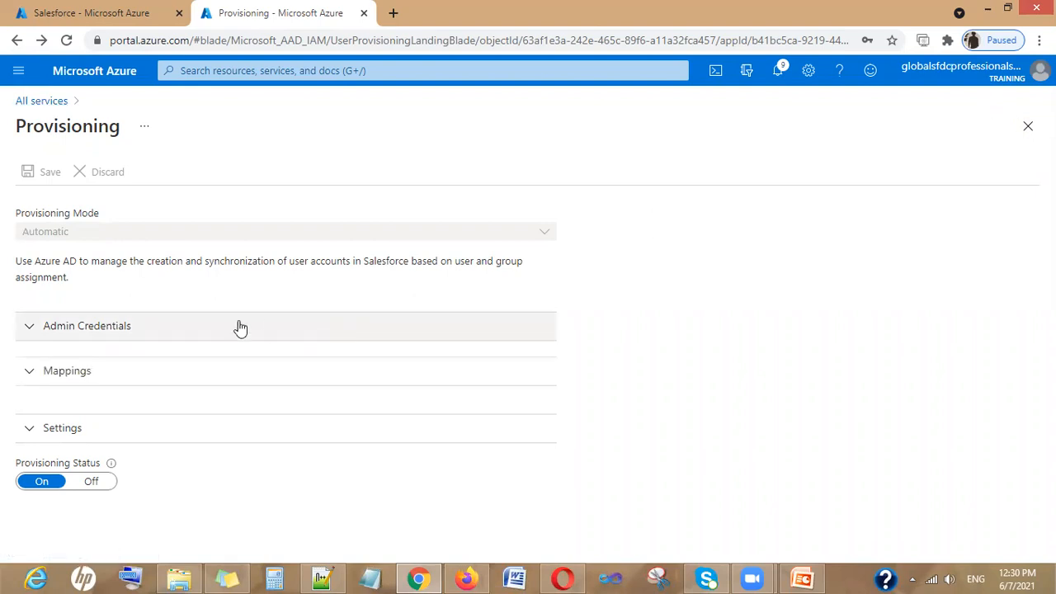
click(1028, 125)
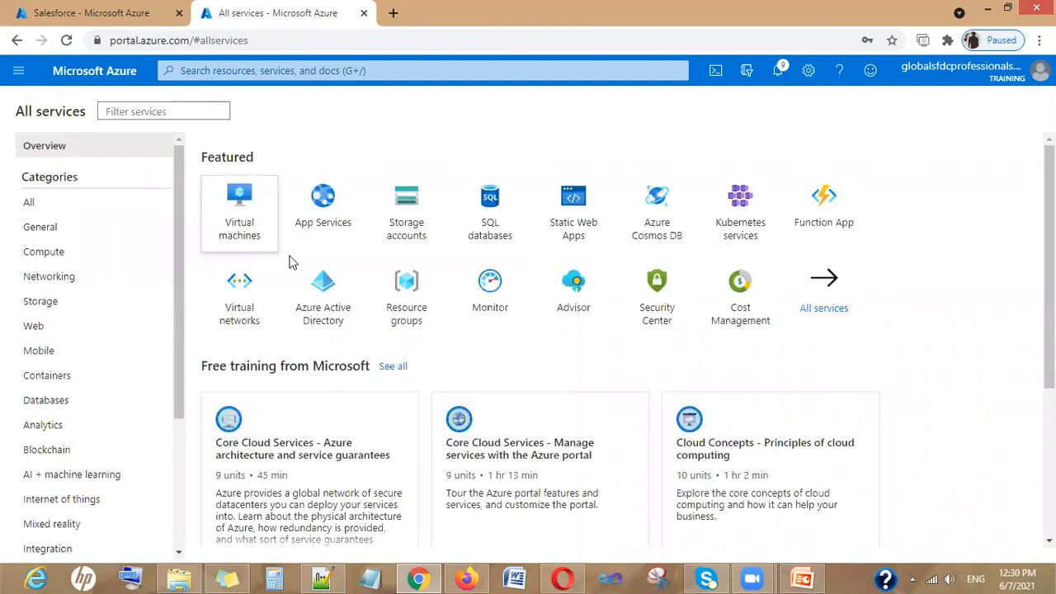
click(17, 40)
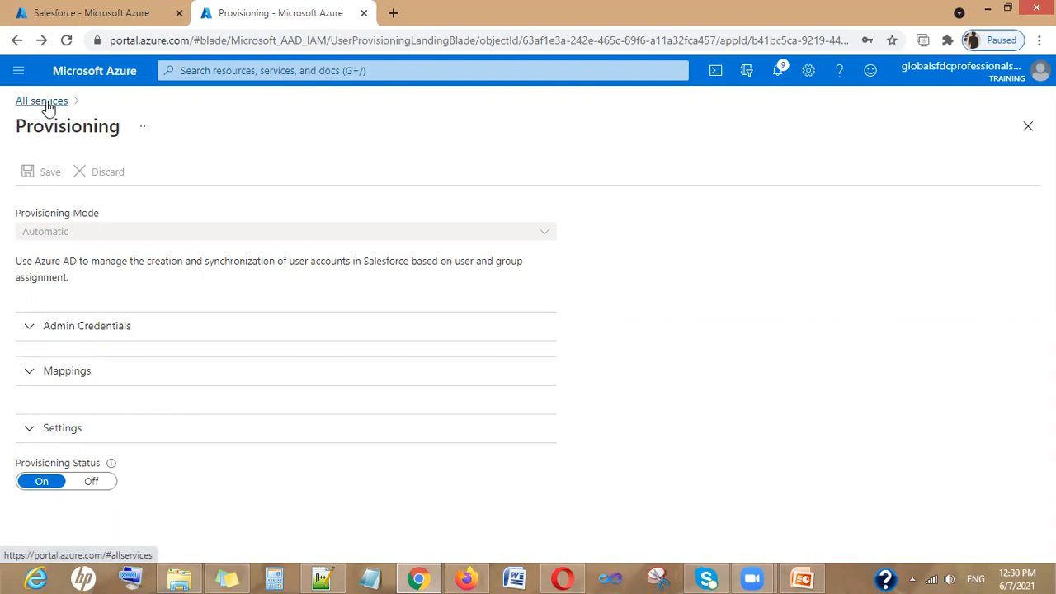
click(48, 108)
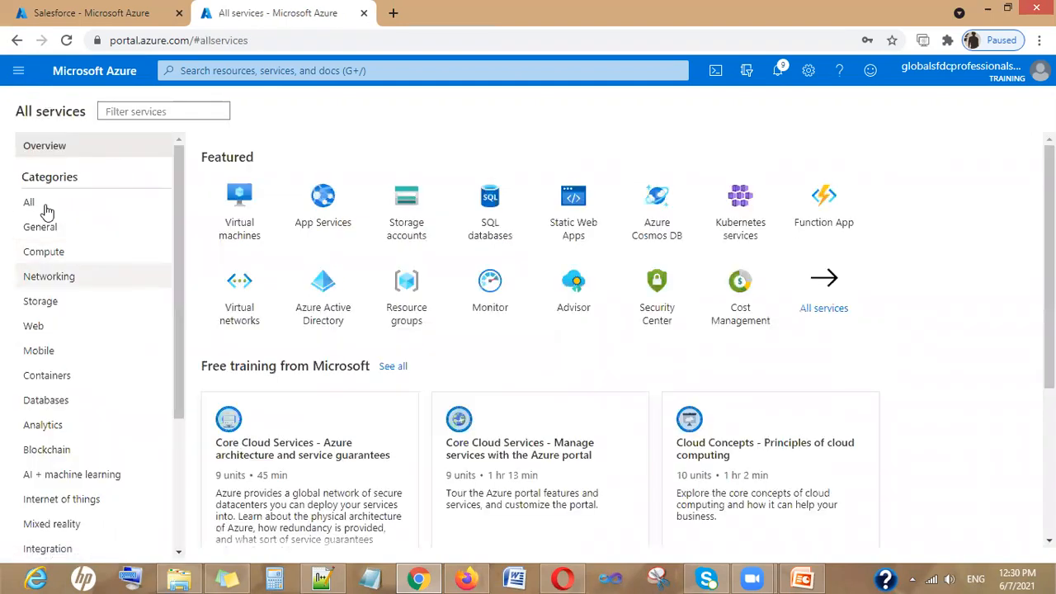
Filter services for 'enter' and open the Salesforce app under Enterprise applications
click(161, 110)
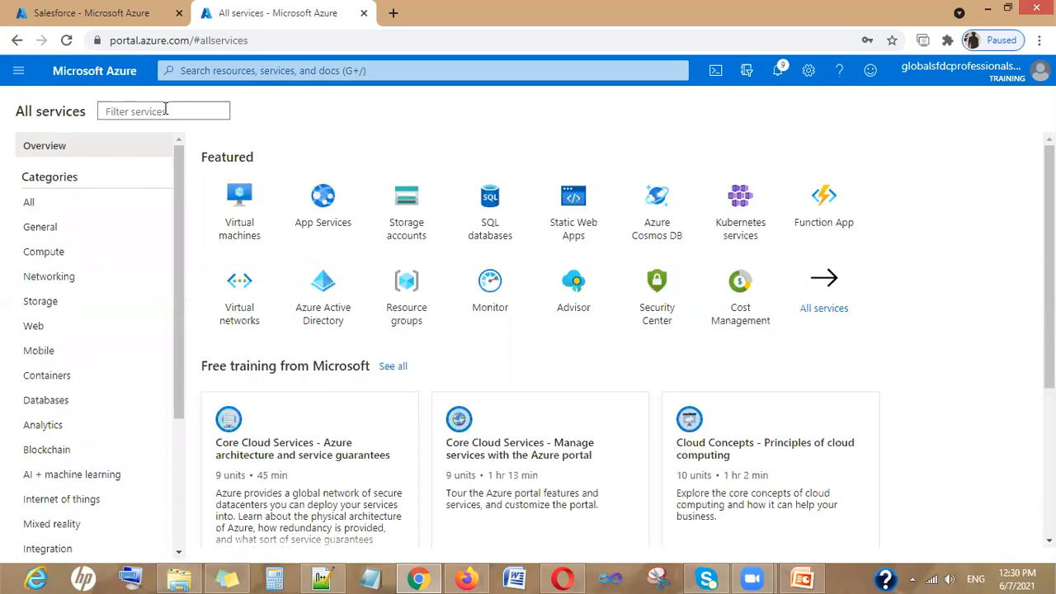
click(136, 139)
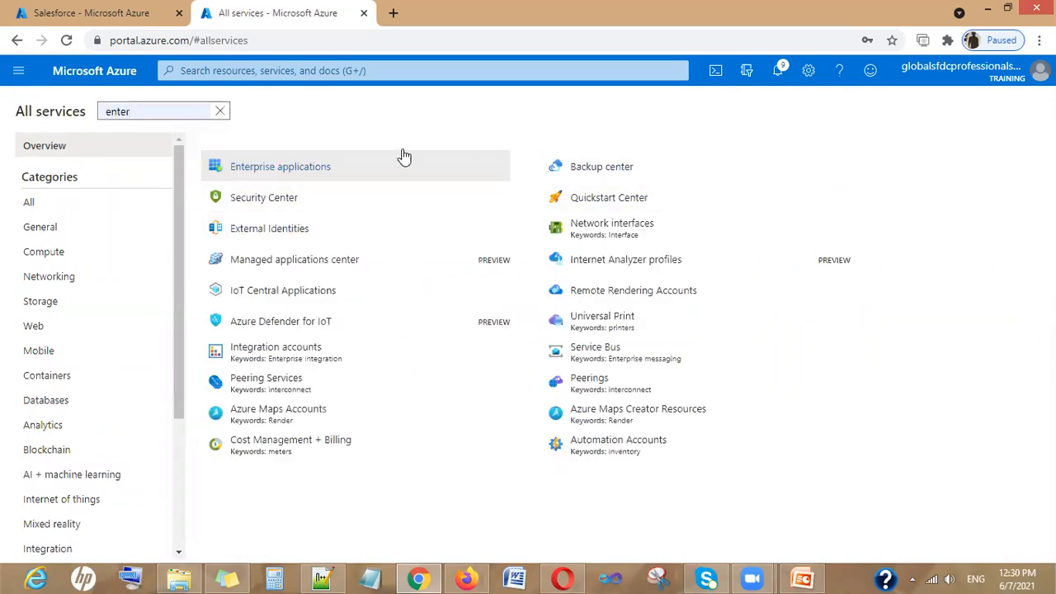
click(299, 168)
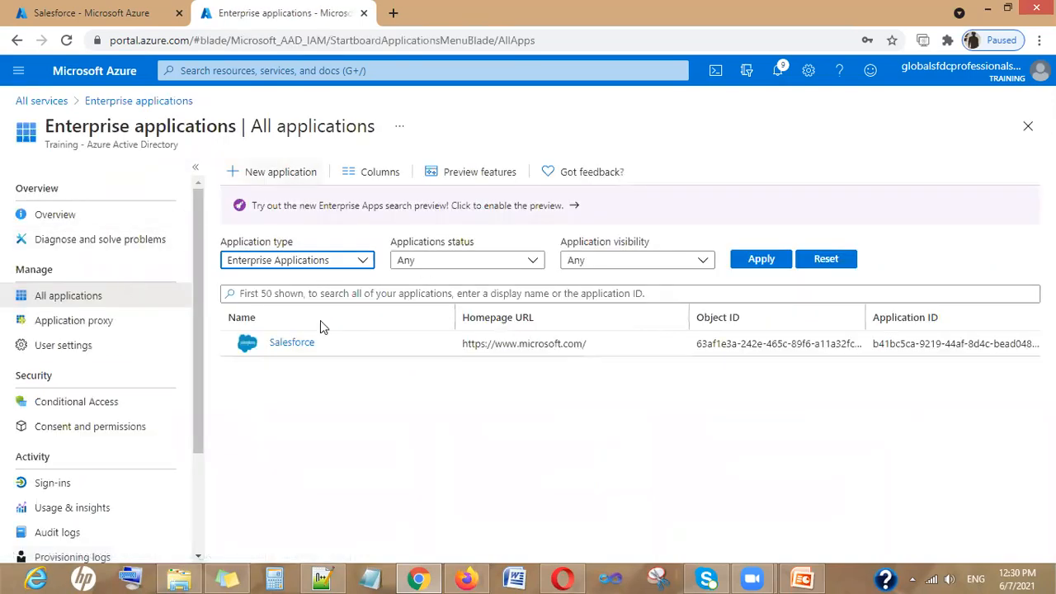
click(300, 343)
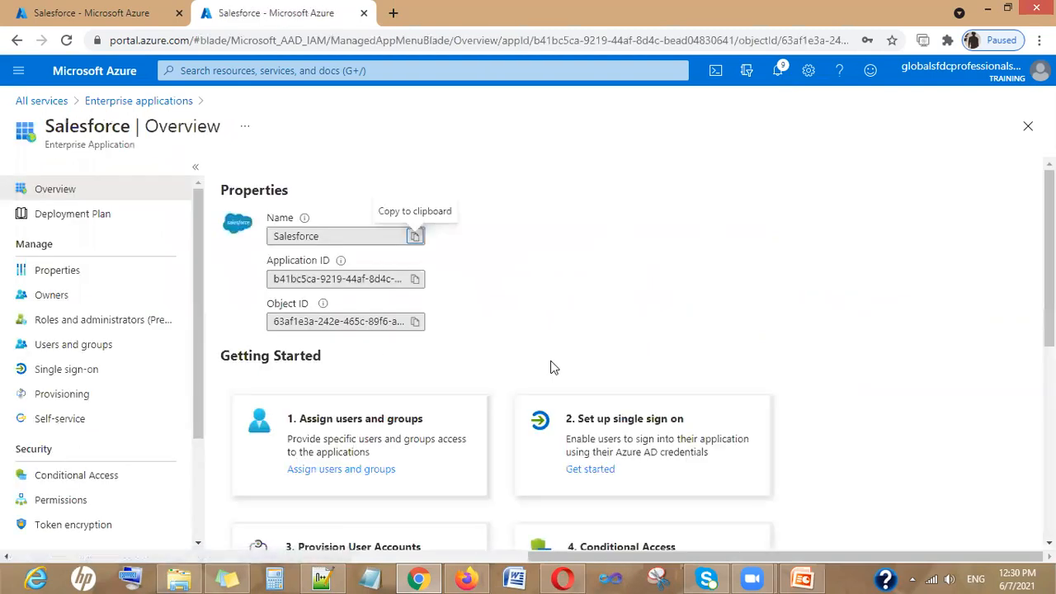
Open Salesforce's Single sign-on setup, then its Provisioning status page
scroll(580, 391, down, 1)
click(580, 392)
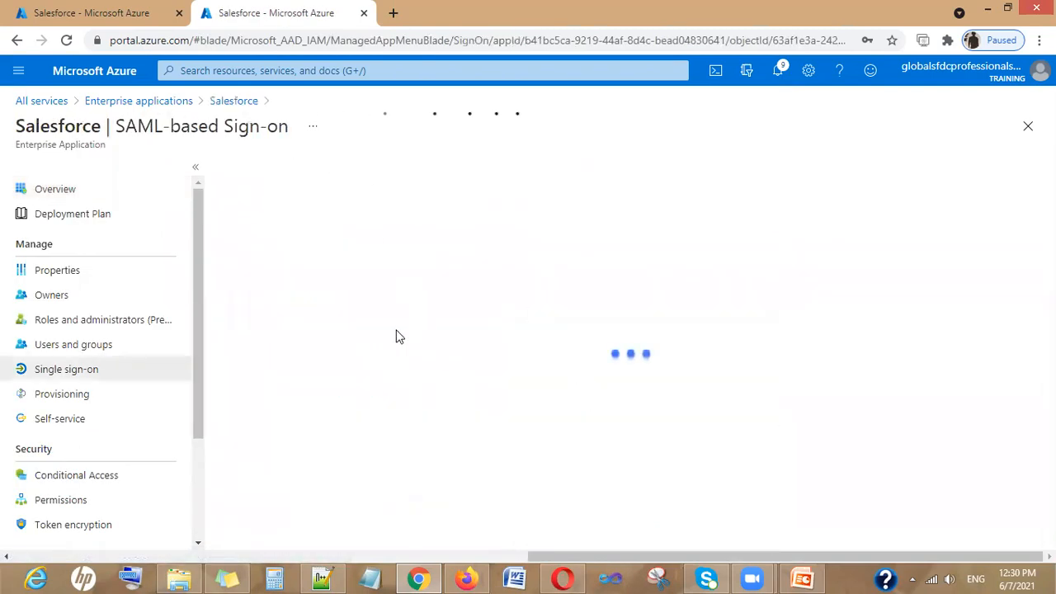
scroll(388, 338, down, 3)
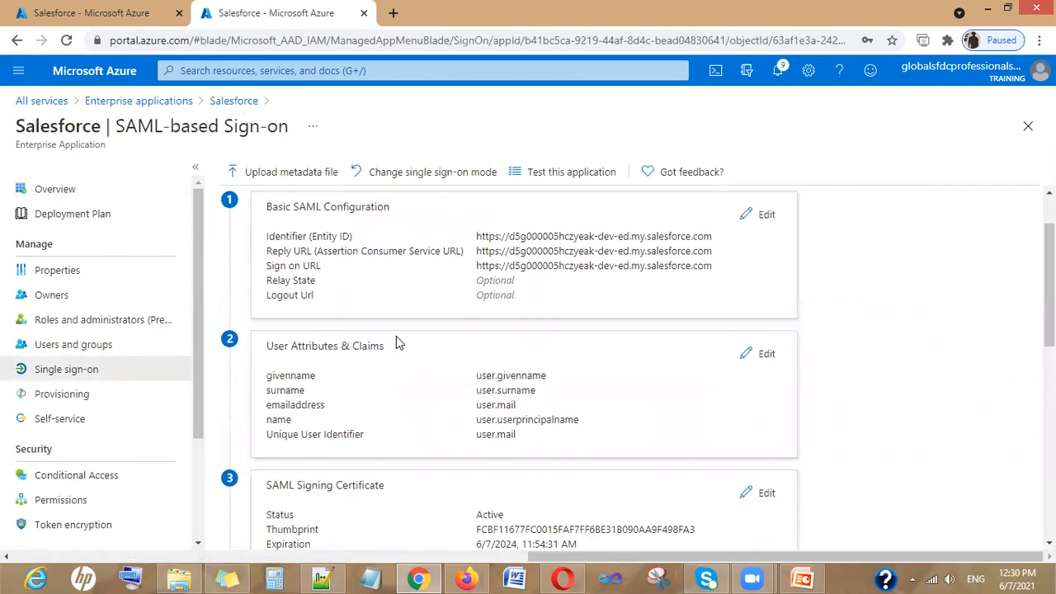
click(59, 391)
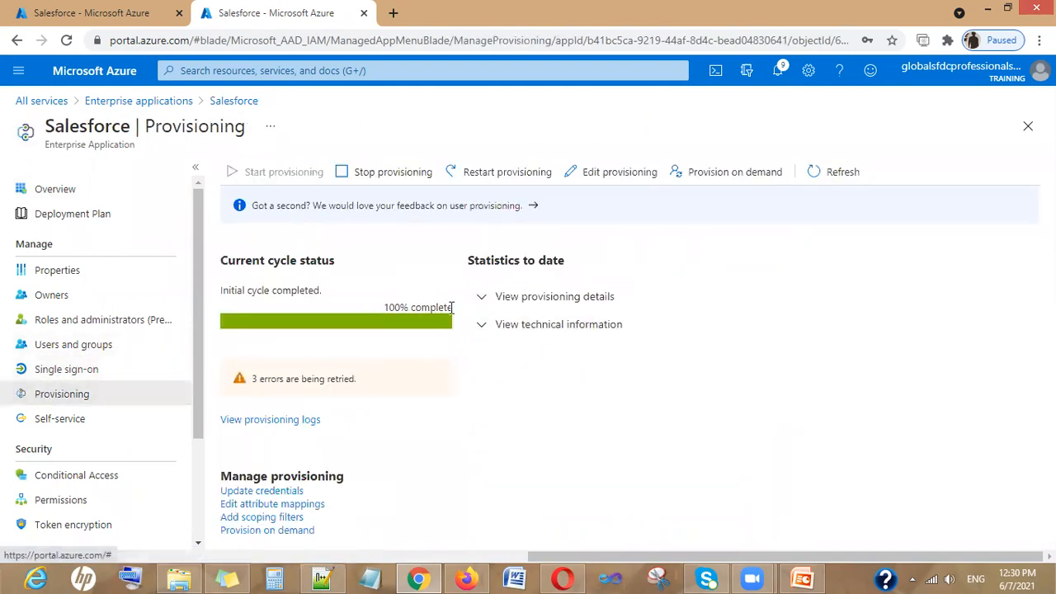
Open Salesforce's provisioning logs and view a failed attempt's step details
click(273, 421)
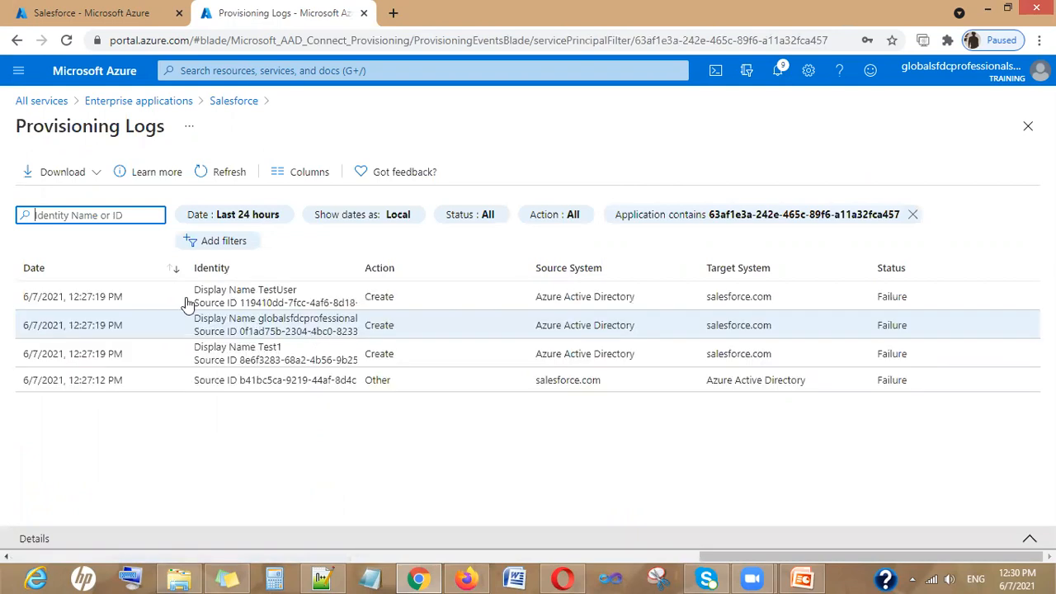
click(298, 304)
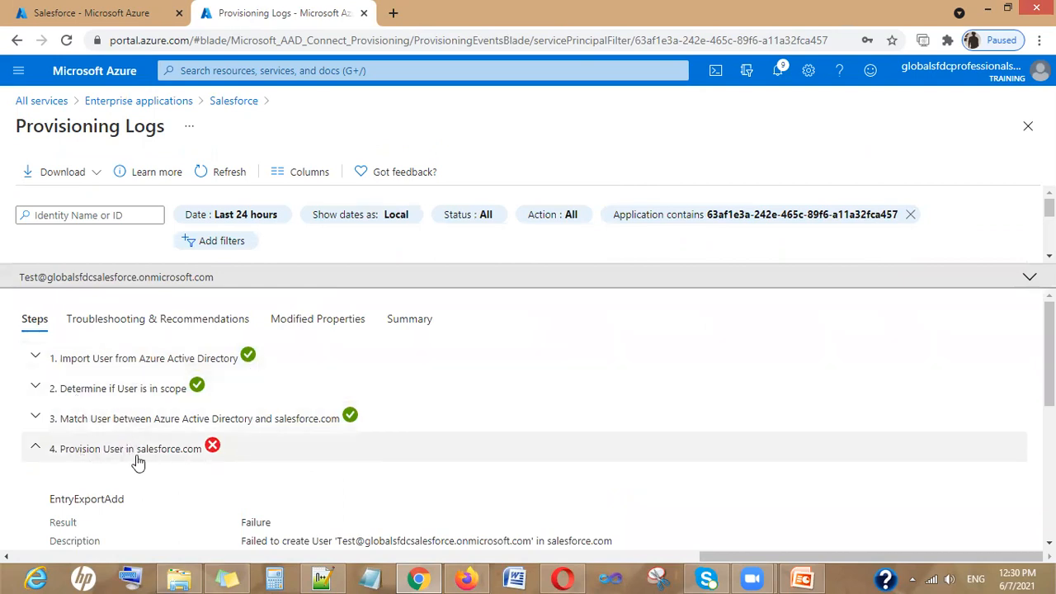
scroll(350, 496, down, 1)
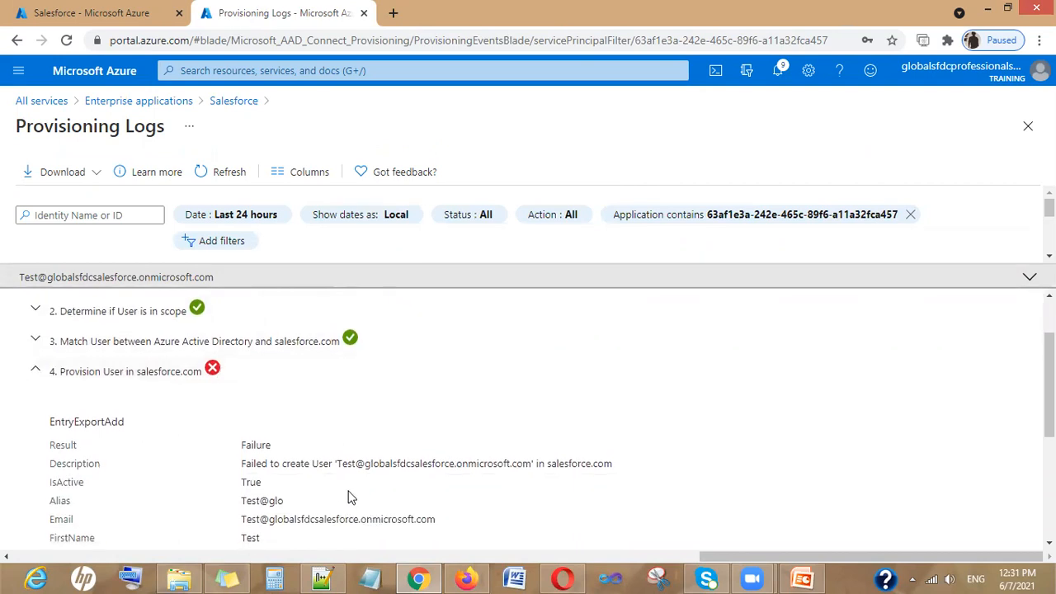
scroll(421, 462, down, 1)
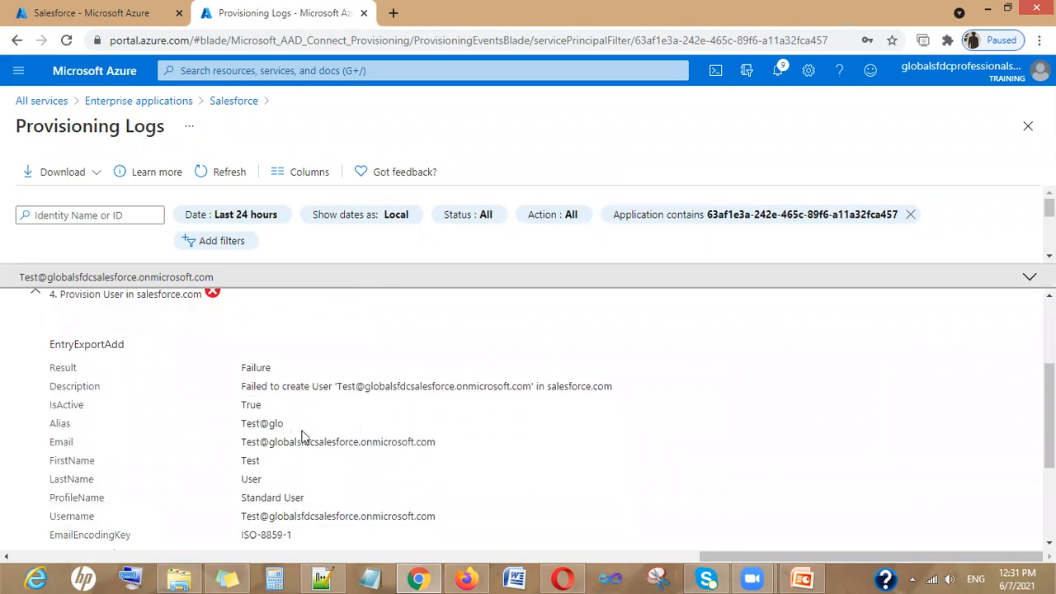
scroll(284, 431, down, 2)
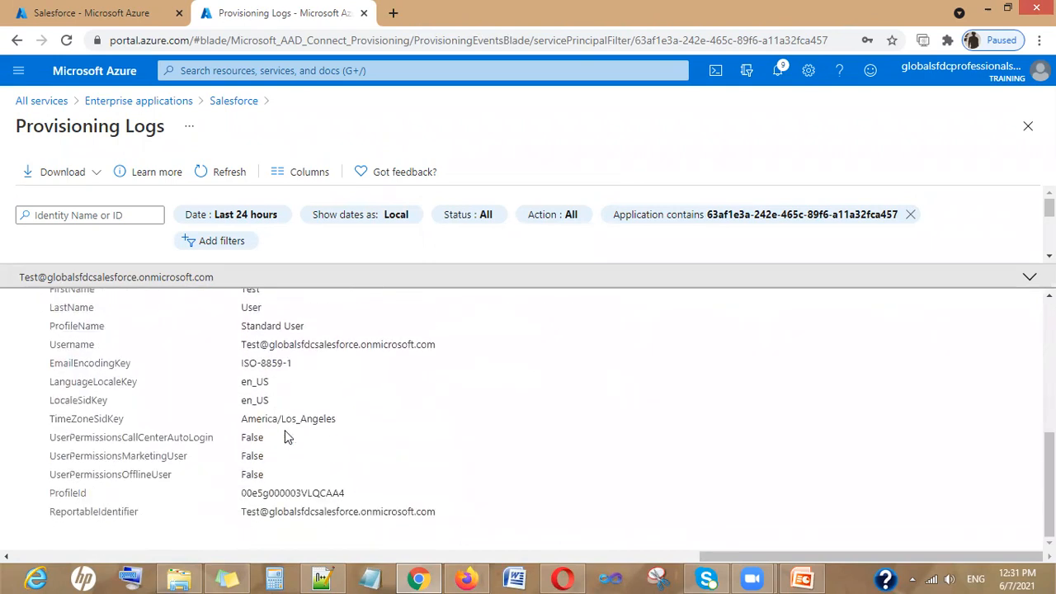
scroll(278, 481, up, 3)
scroll(280, 480, down, 1)
scroll(279, 477, up, 2)
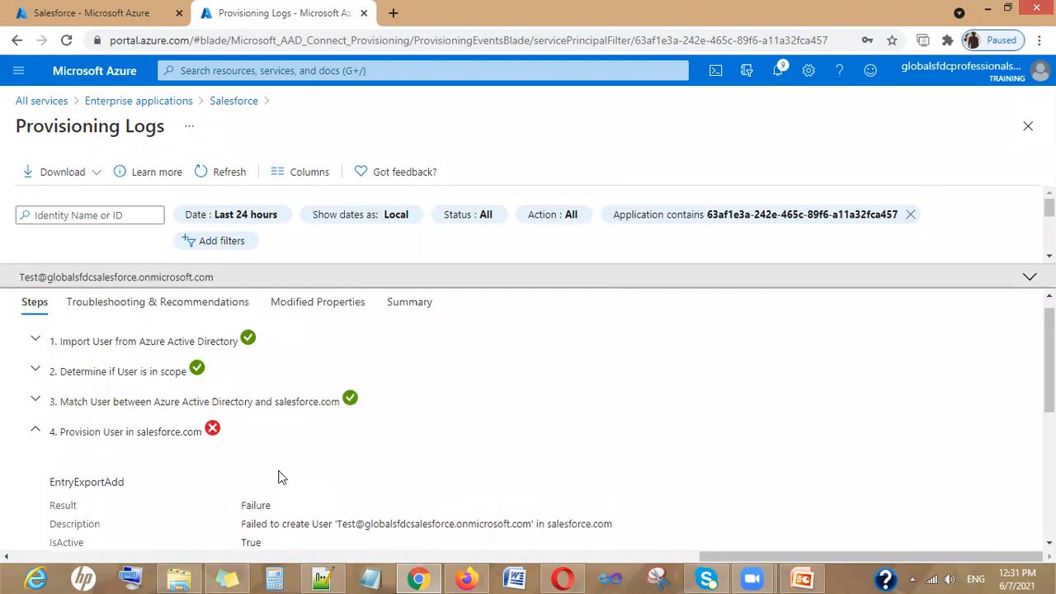
Finish reviewing the failure details and refresh the log list showing four failed entries
scroll(279, 477, down, 2)
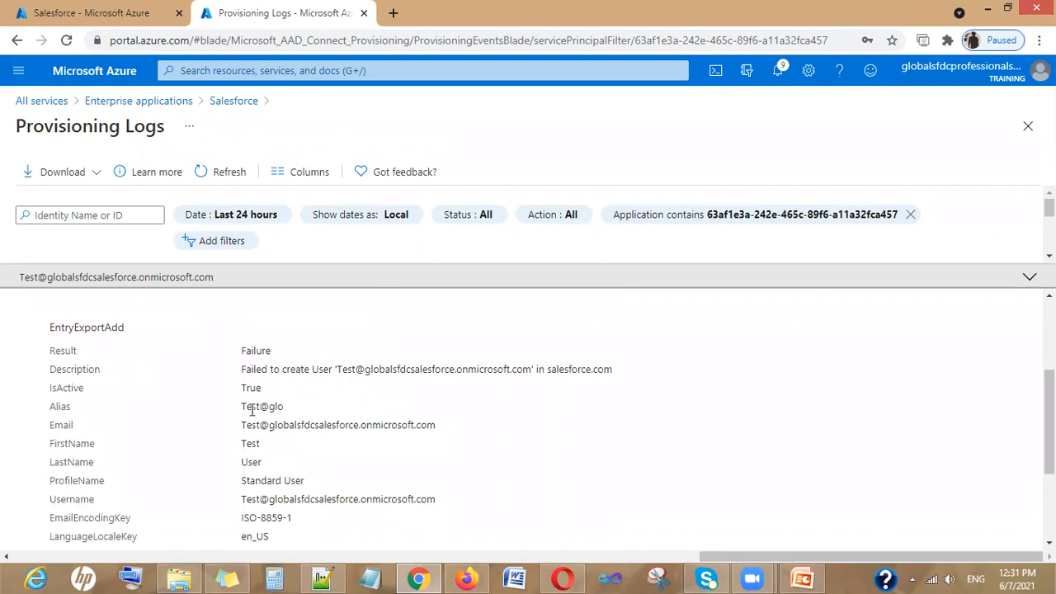
scroll(292, 487, down, 2)
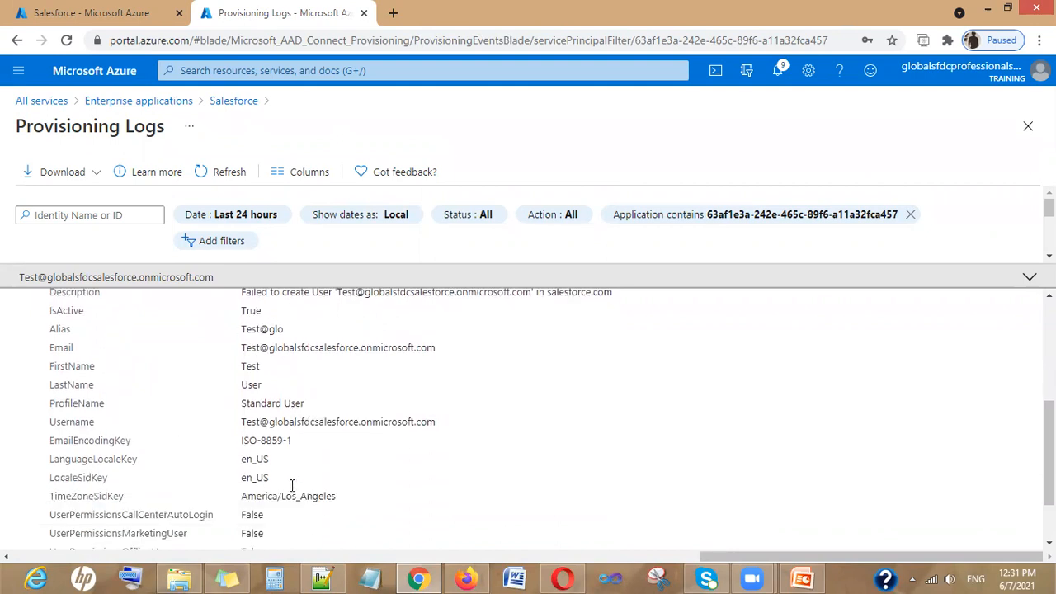
scroll(292, 483, up, 2)
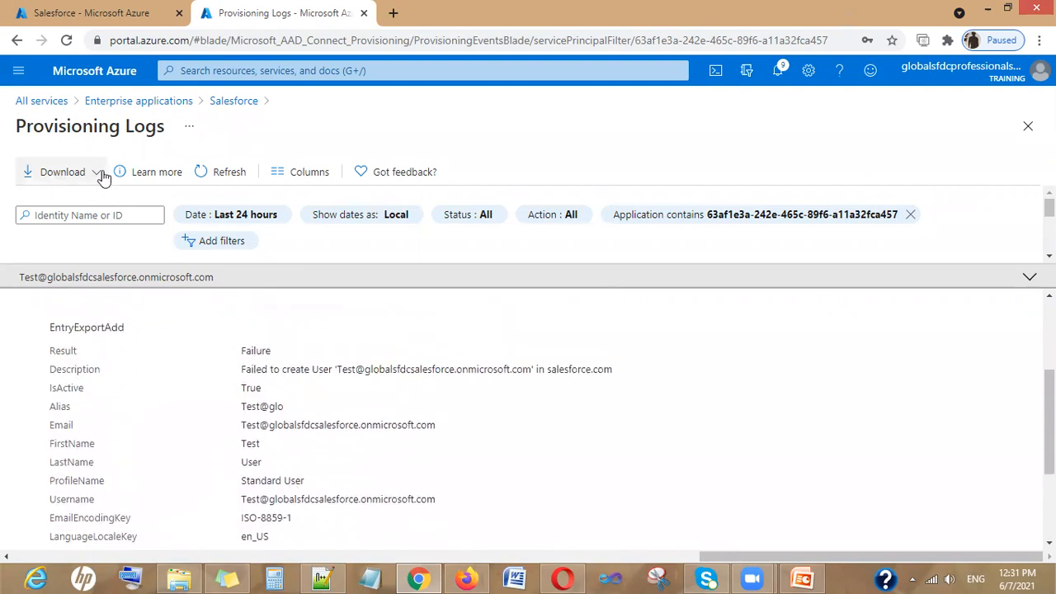
click(223, 172)
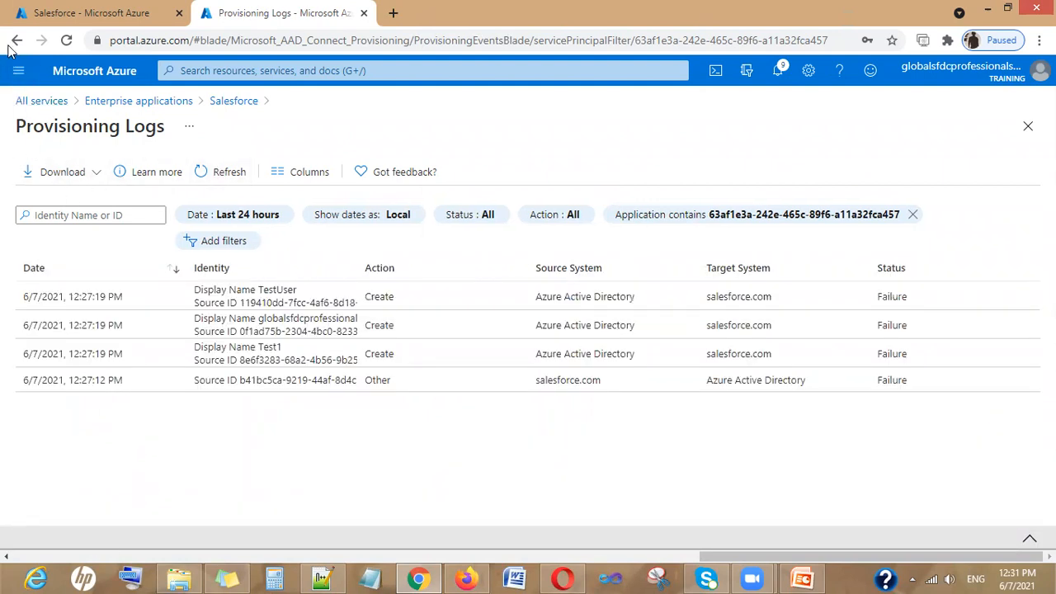
Return to the Salesforce app and list its assigned users with System Administrator, Read only and Standard User roles
click(238, 103)
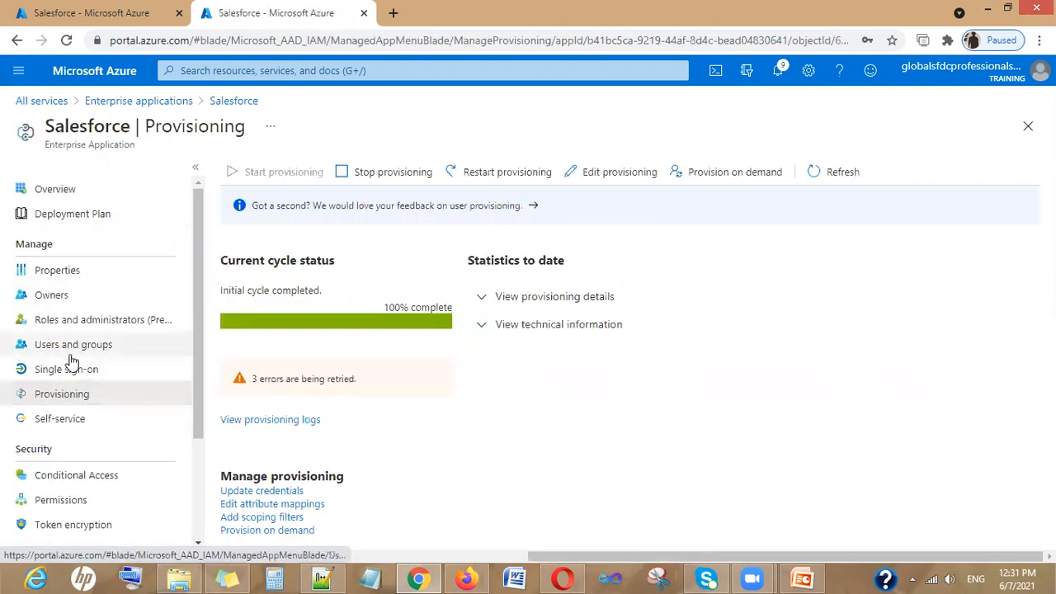
click(85, 347)
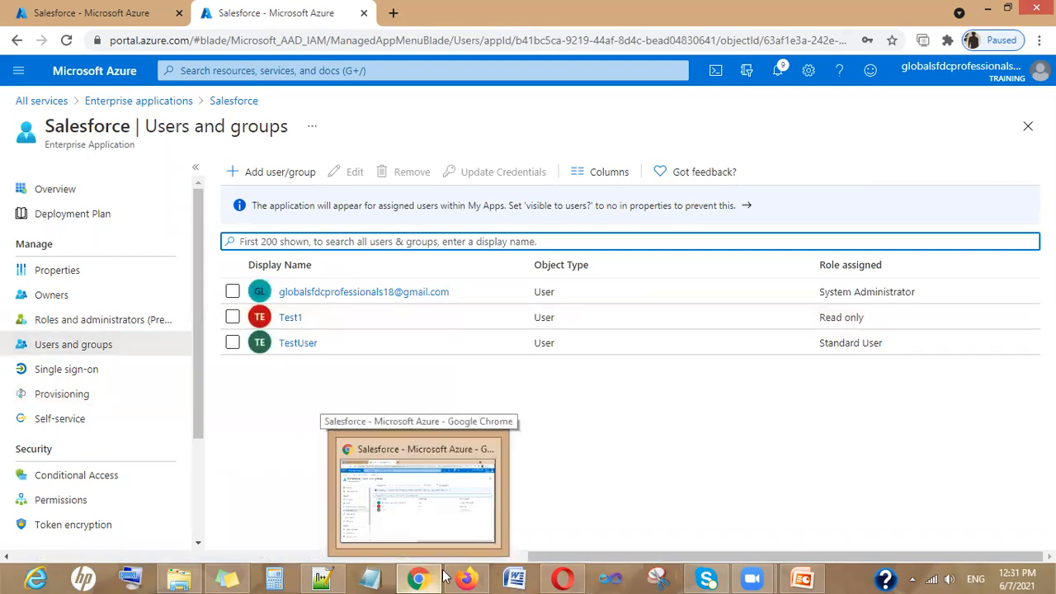
In Salesforce, find 'user' in Quick Find and review the All Users list, then return to Azure
mouse_move(470, 577)
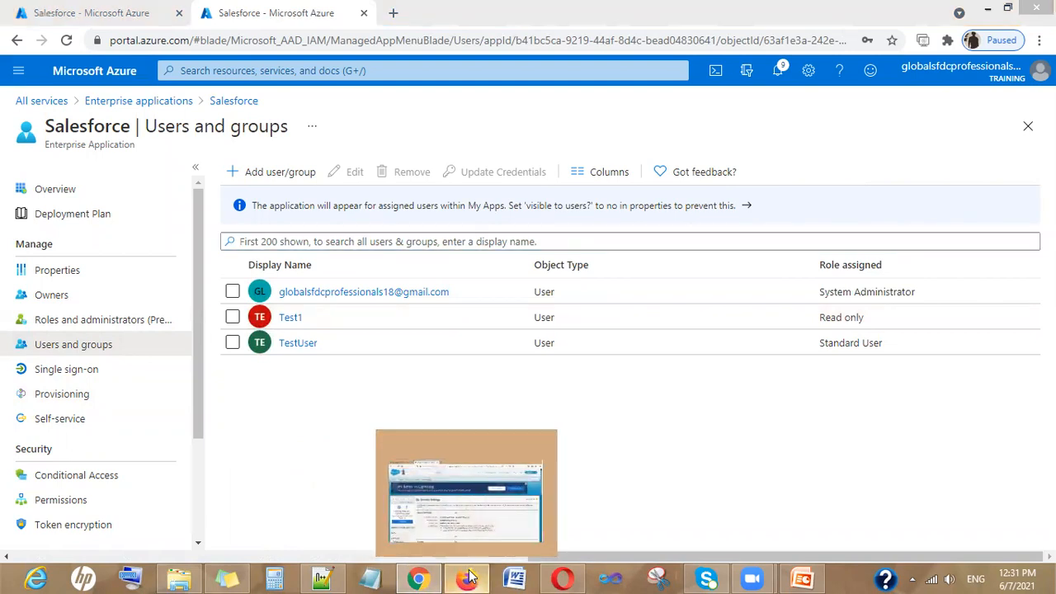
click(471, 578)
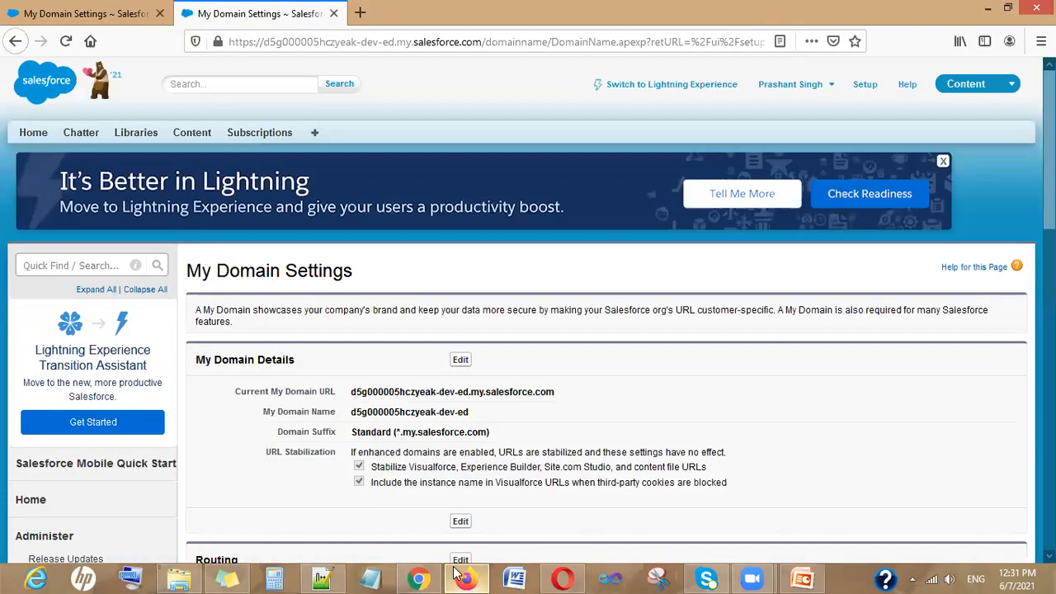
click(53, 265)
text(user)
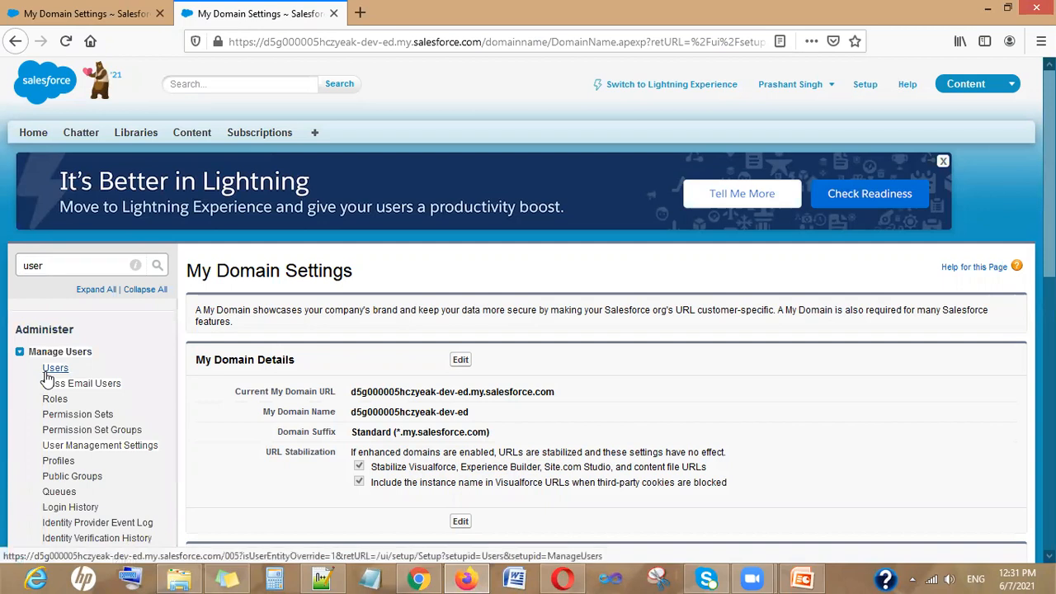
click(52, 369)
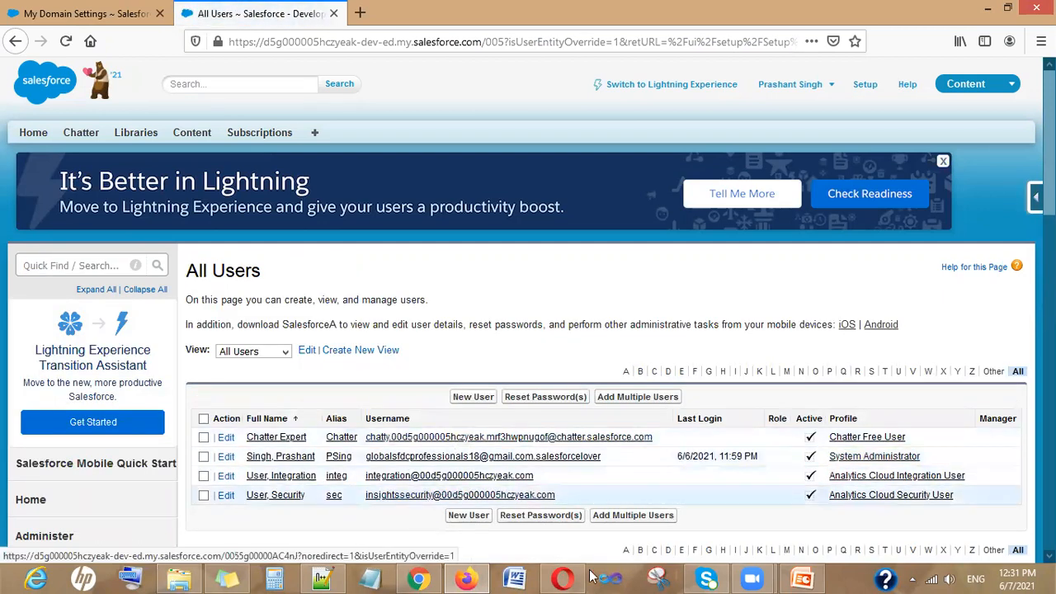
click(418, 578)
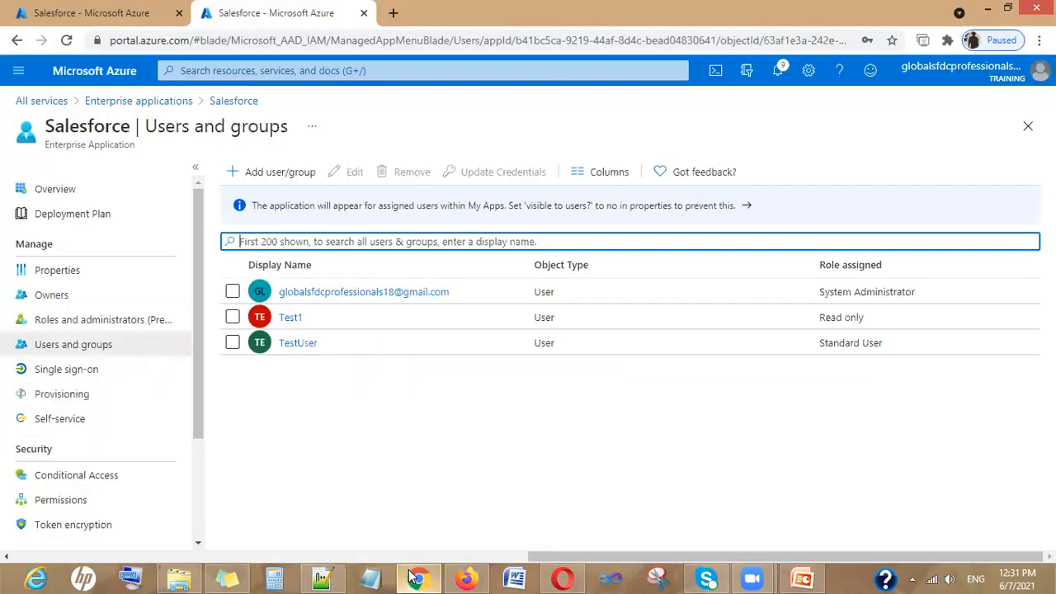
Reassign Test1 in the Salesforce app from Read only to the System Administrator role
click(232, 317)
click(348, 173)
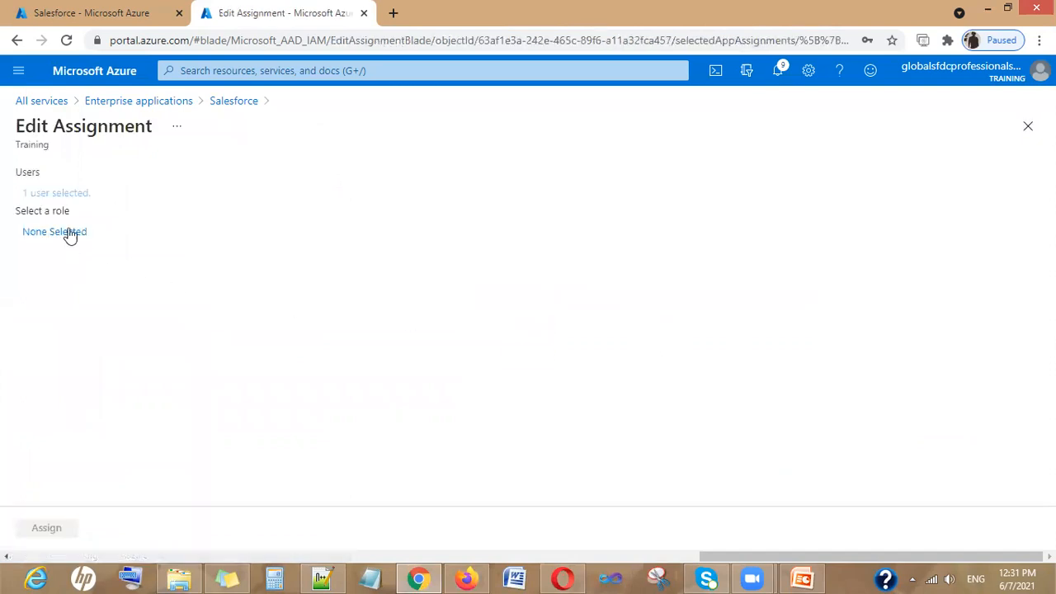
click(70, 238)
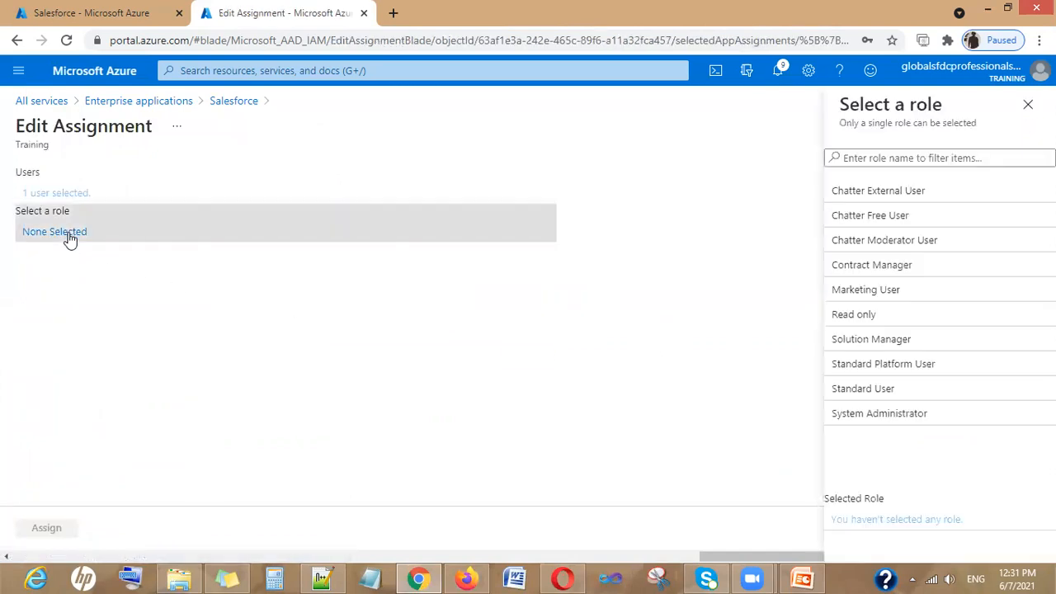
click(896, 415)
click(858, 537)
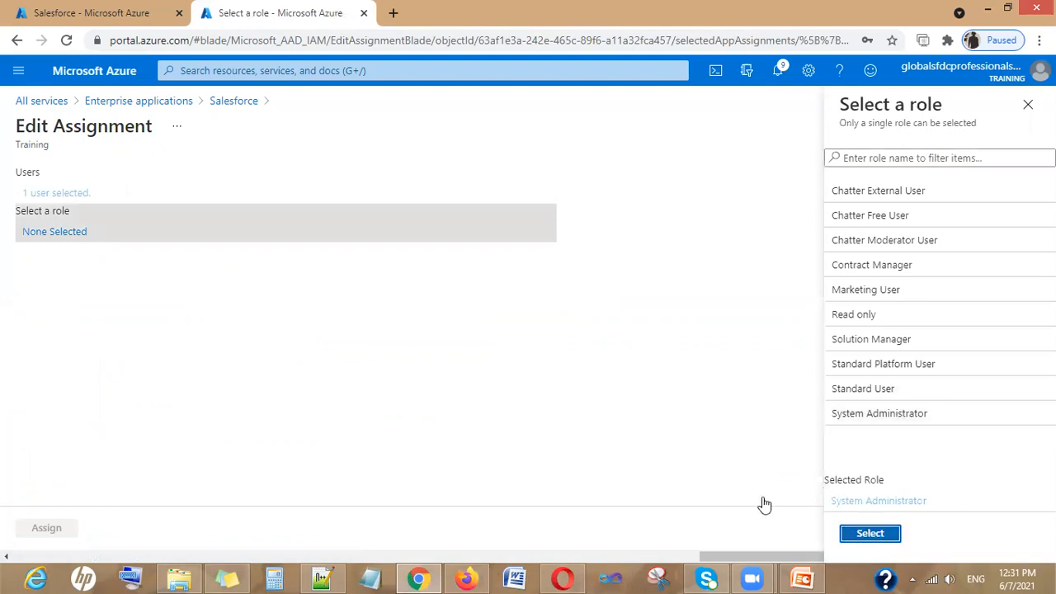
click(66, 526)
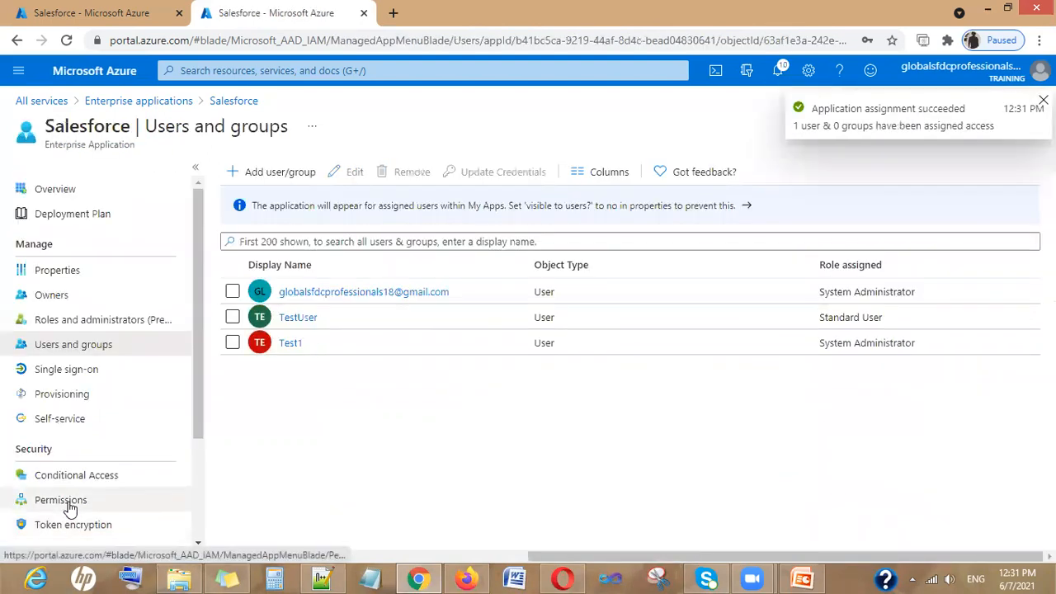
click(232, 343)
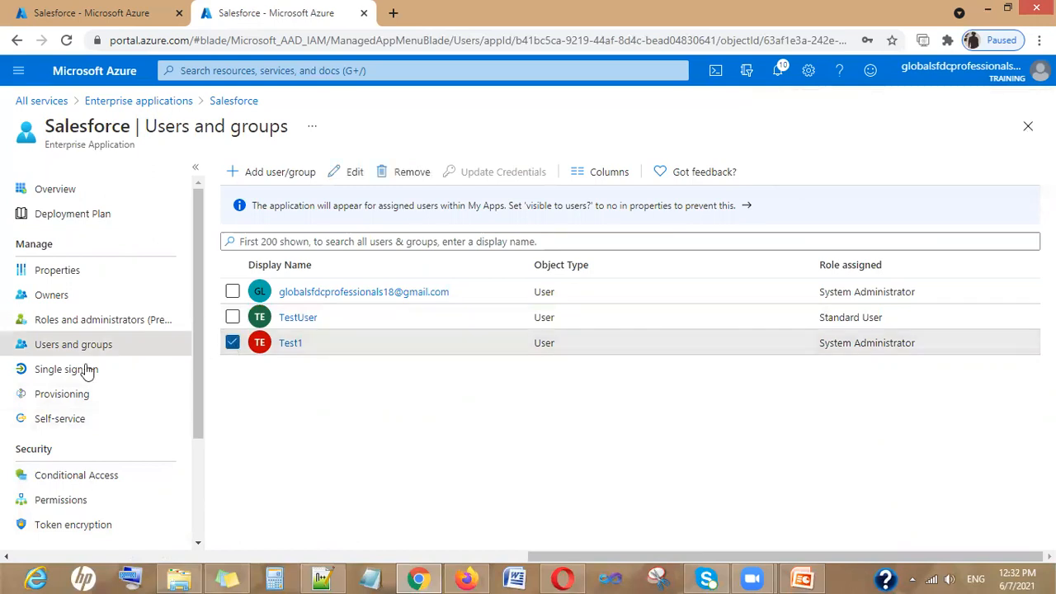
Restart Salesforce provisioning and refresh until the cycle status reads initial cycle not run
click(66, 395)
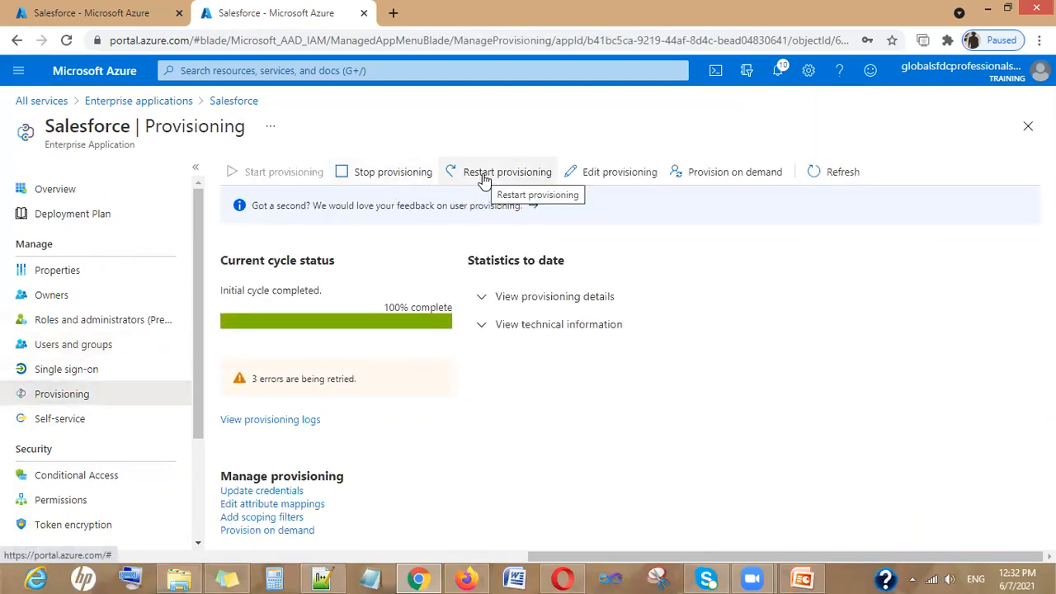
click(532, 177)
click(260, 252)
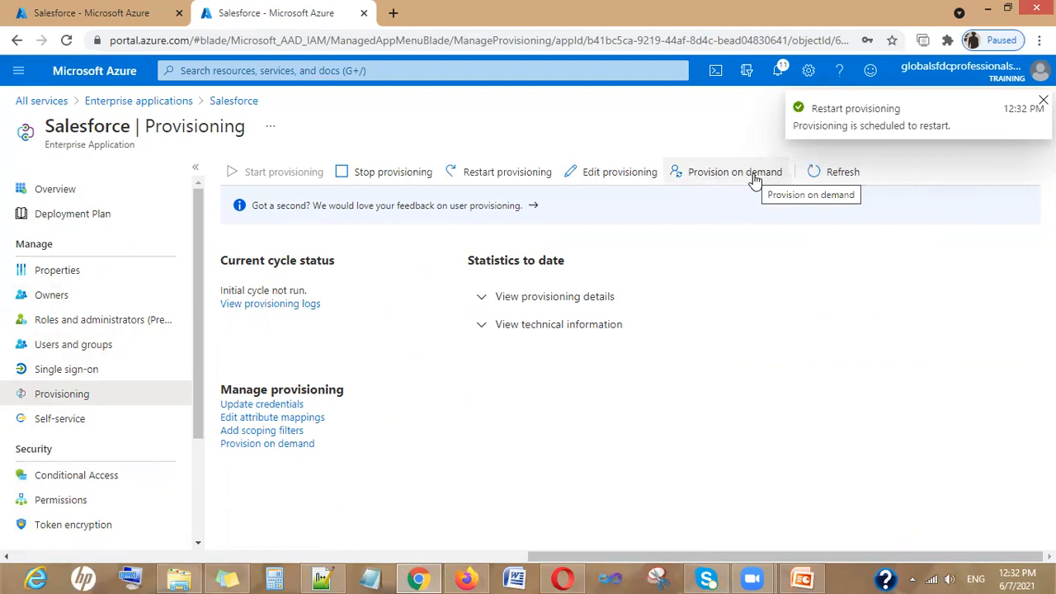
click(813, 175)
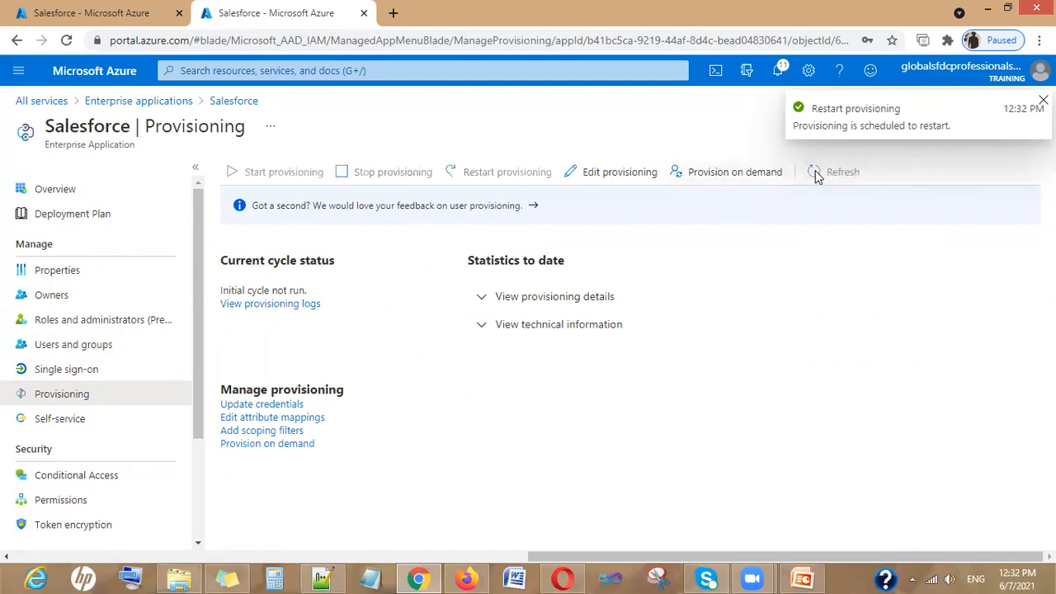
Provision TestUser to Salesforce on demand and review the Export details showing the Standard User profile
click(749, 172)
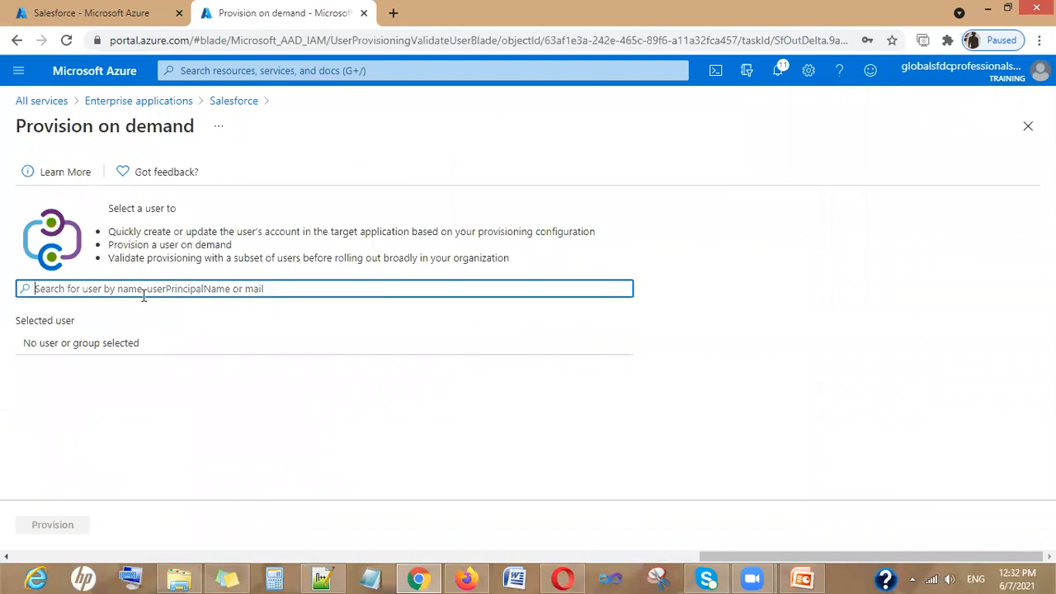
text(test)
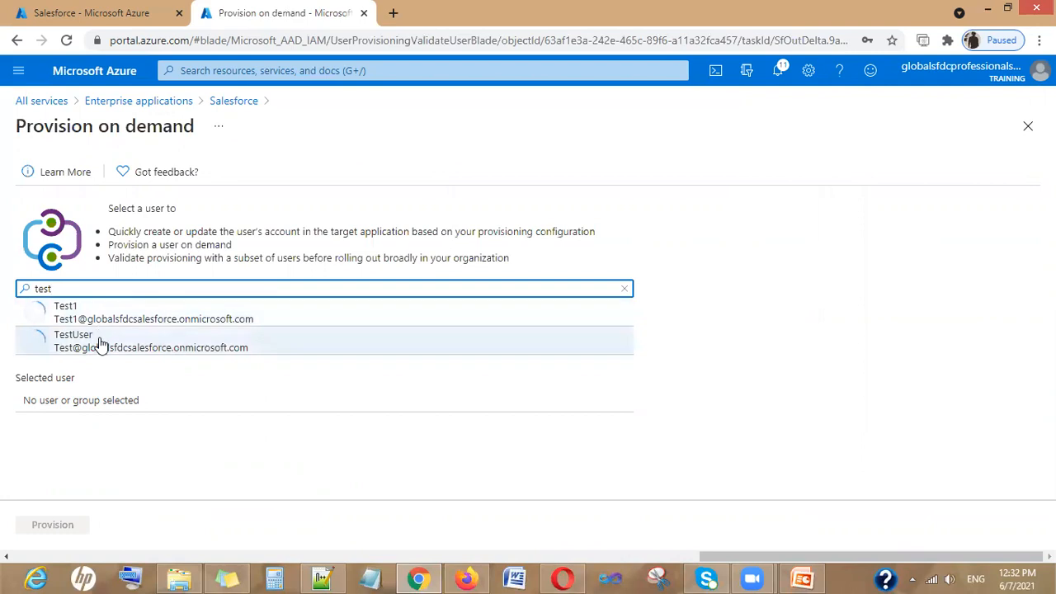
click(99, 346)
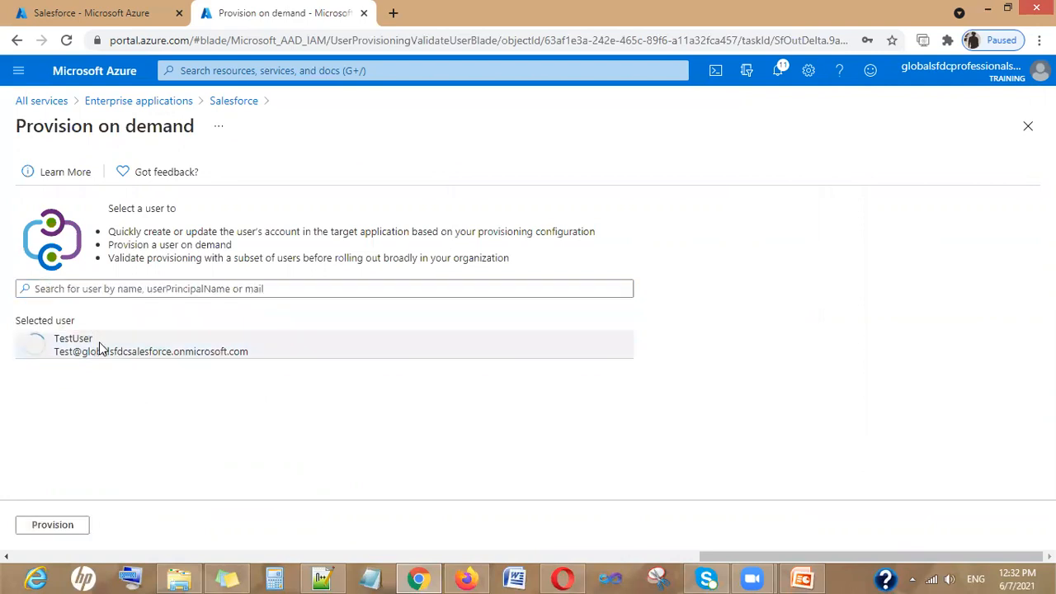
click(58, 526)
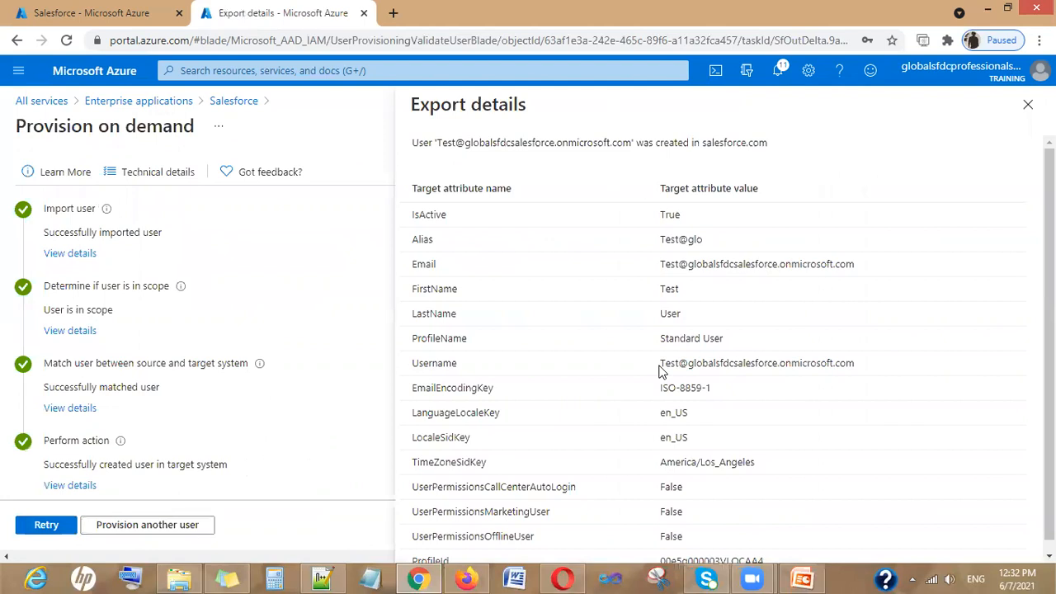
scroll(247, 375, down, 1)
scroll(157, 439, up, 1)
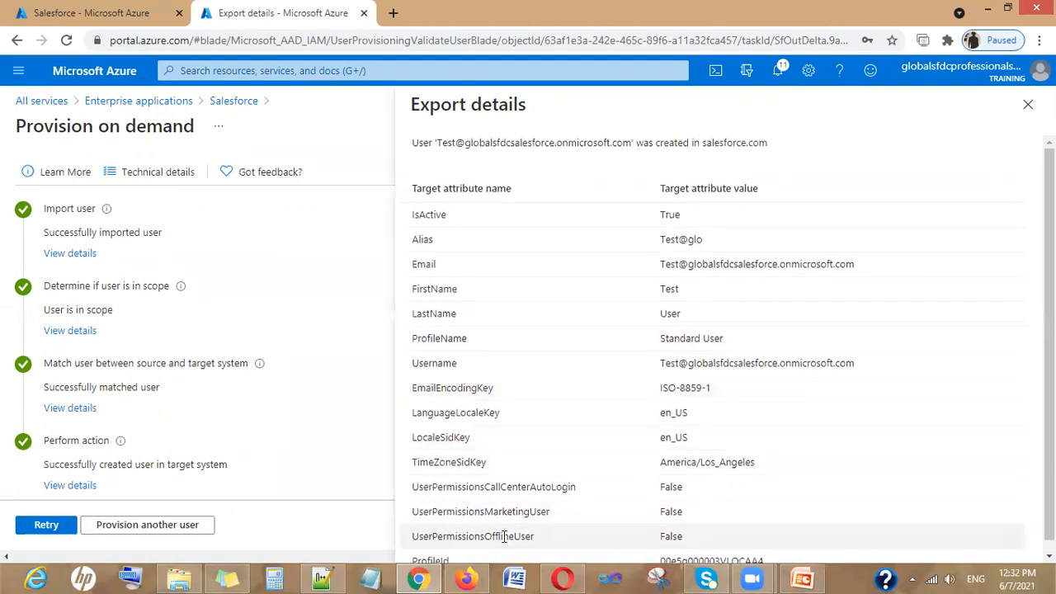
Reload Salesforce All Users to confirm the new User, Test account with Standard User profile
click(466, 580)
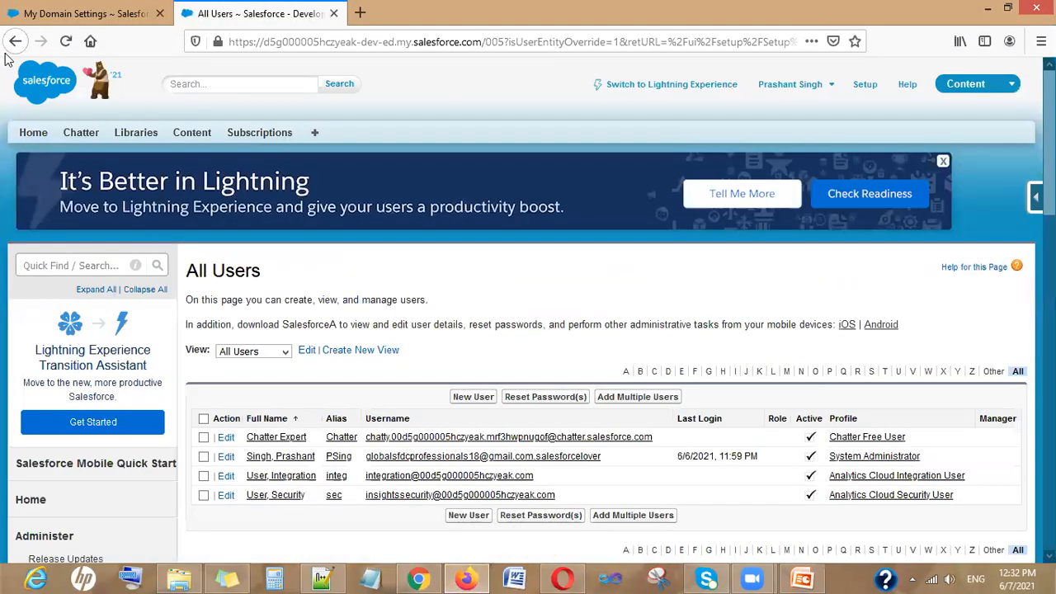
key(F5)
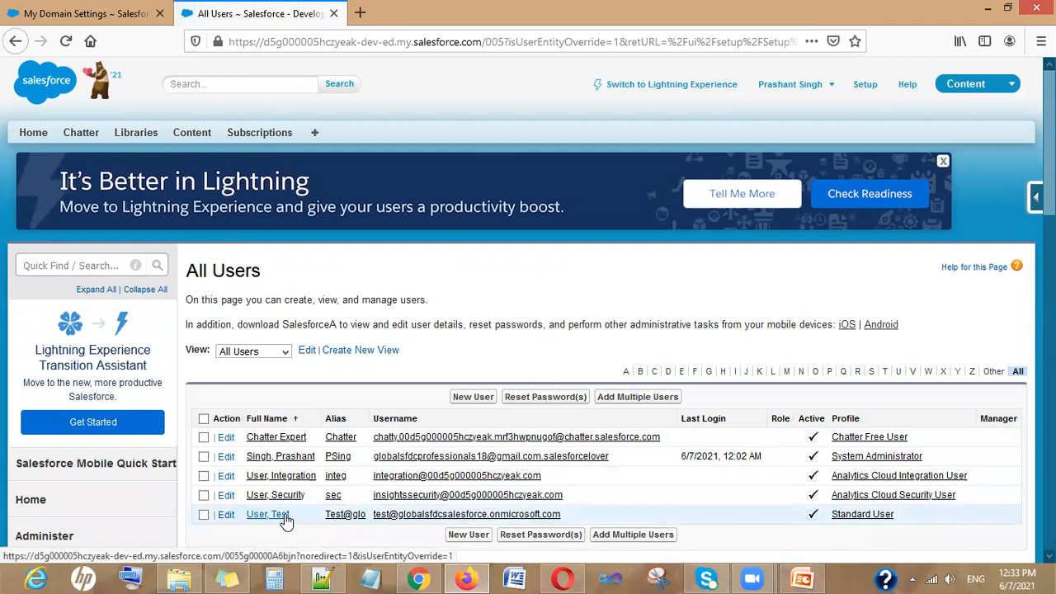
click(427, 576)
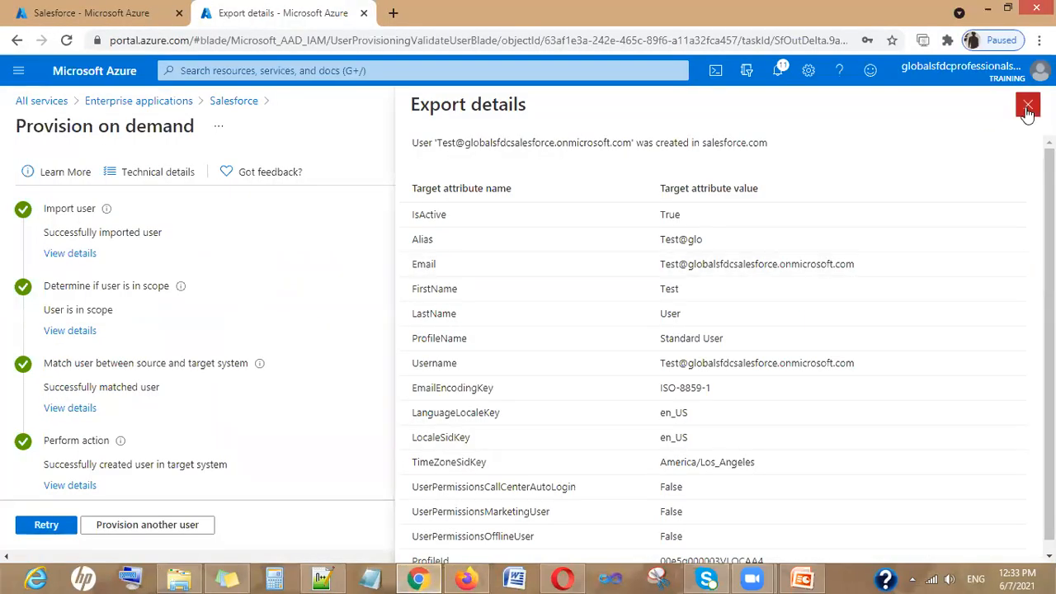
Provision Test1 to Salesforce on demand, searching 'test' to select it
click(111, 529)
click(125, 287)
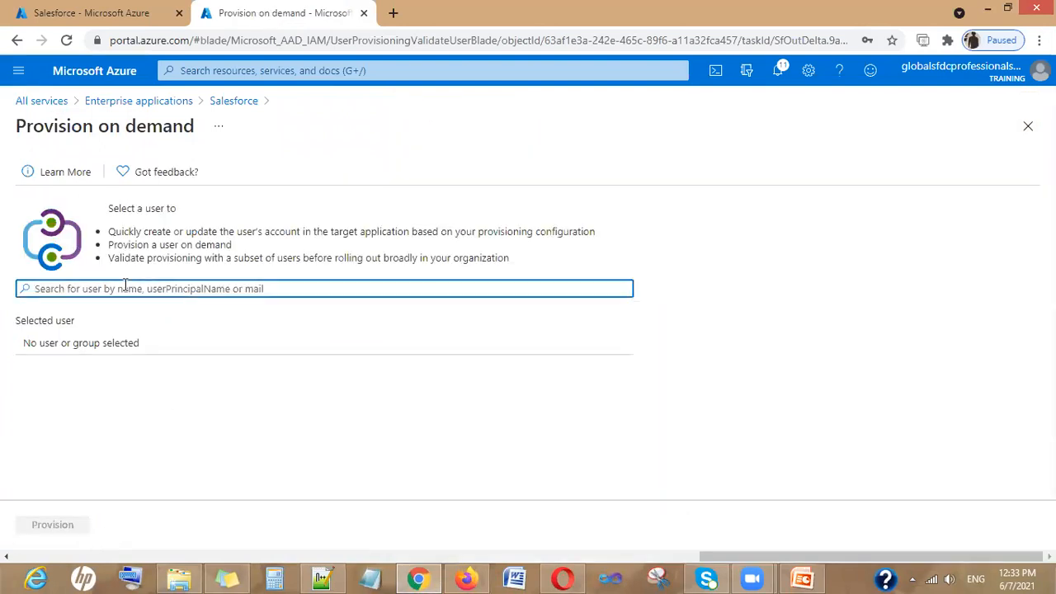
text(test)
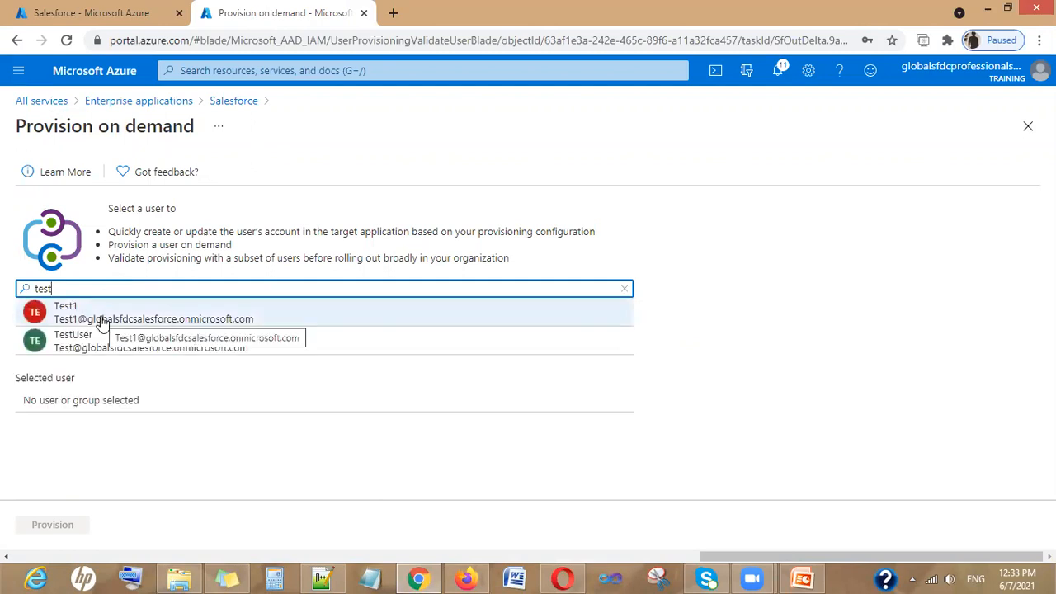
click(101, 322)
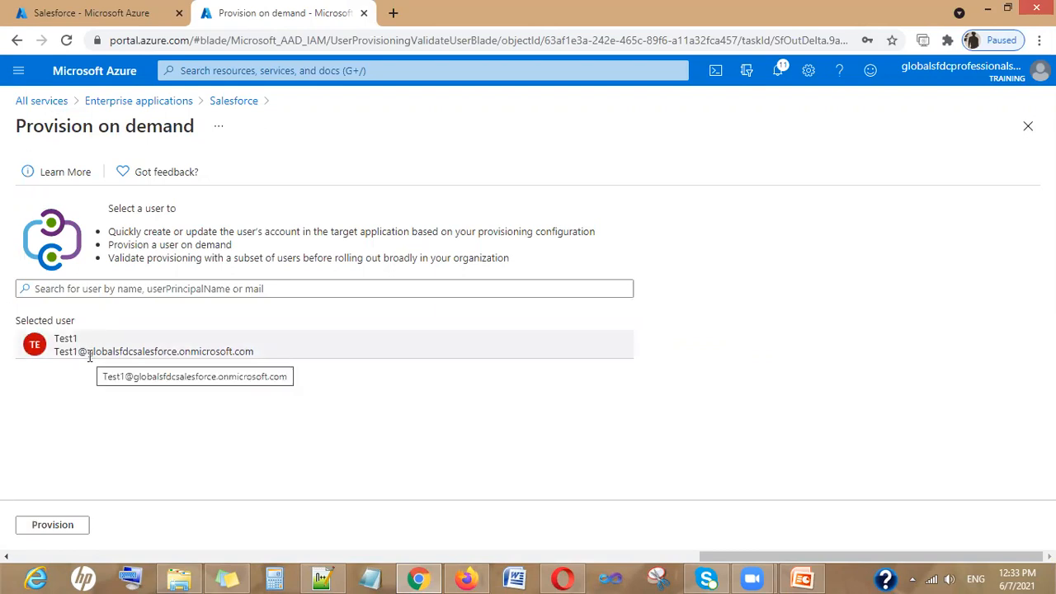
click(465, 578)
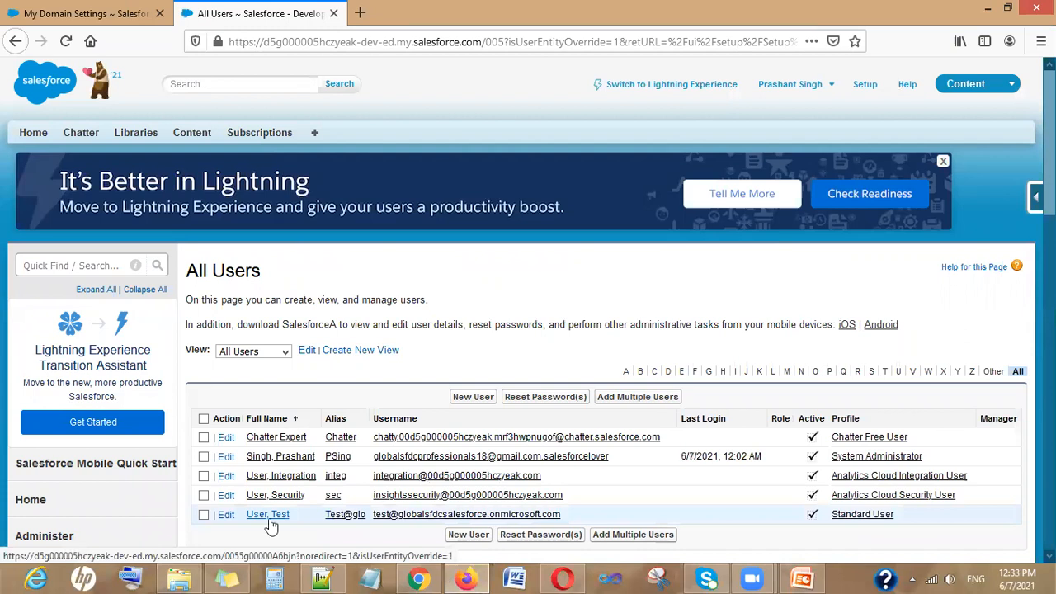
click(418, 578)
click(72, 532)
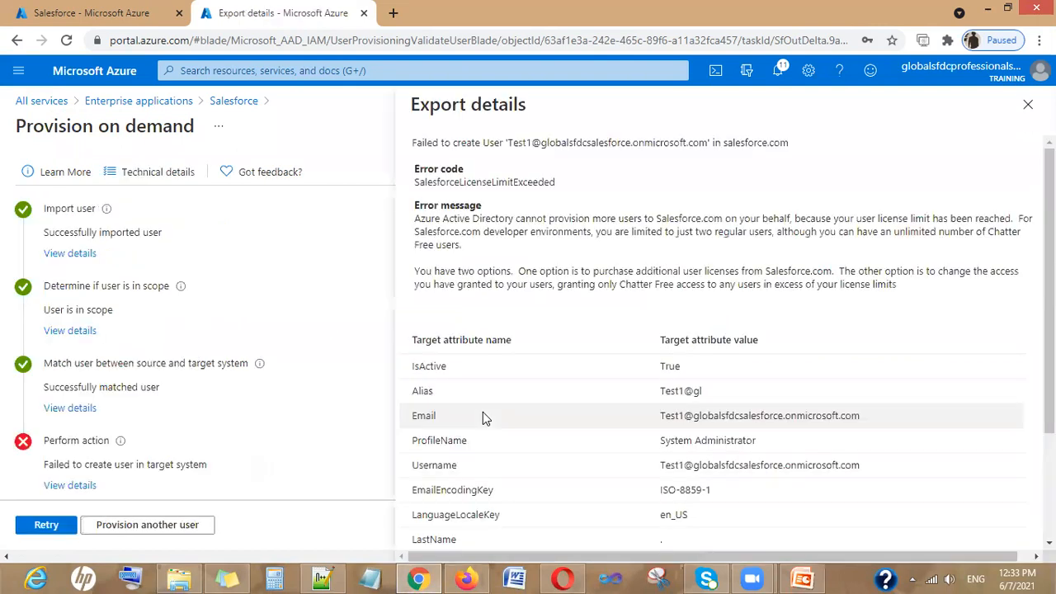
Inspect the SalesforceLicenseLimitExceeded error details, recheck Salesforce's user list, and retry provisioning Test1
click(78, 487)
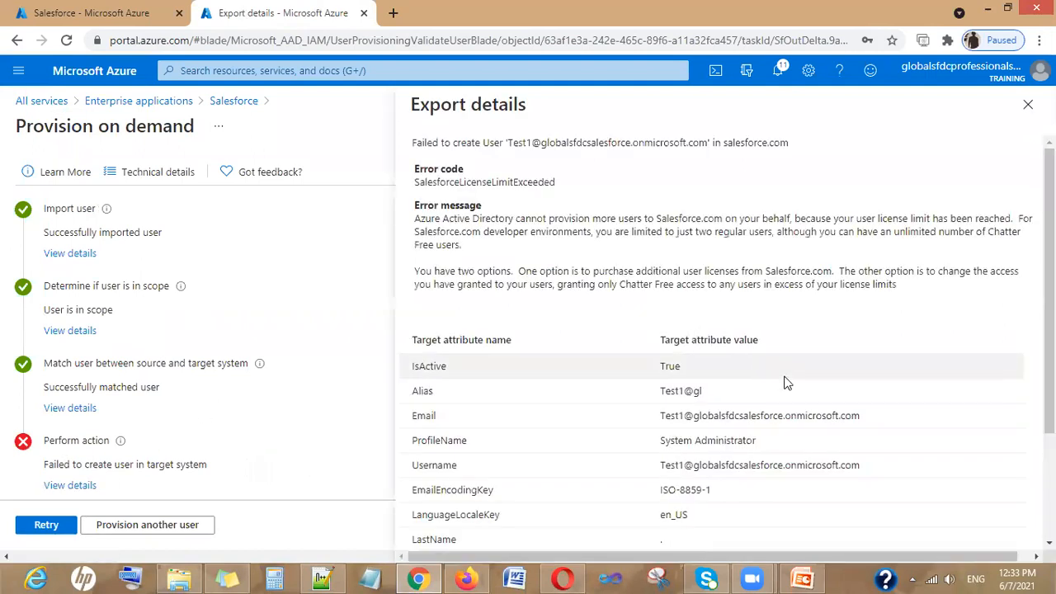
scroll(784, 396, down, 2)
scroll(771, 498, up, 2)
scroll(771, 497, down, 2)
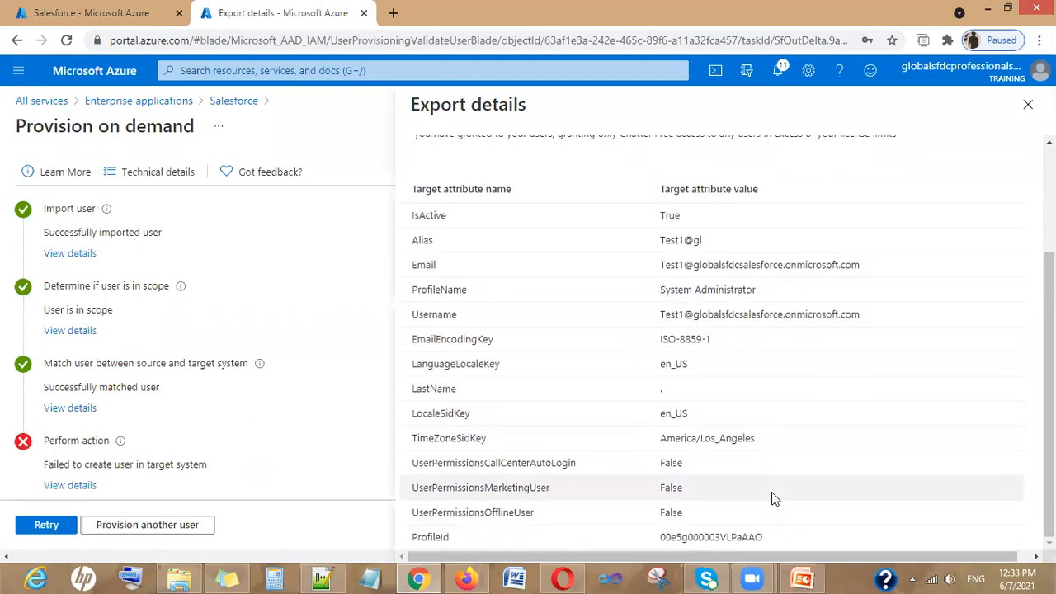
scroll(717, 462, up, 2)
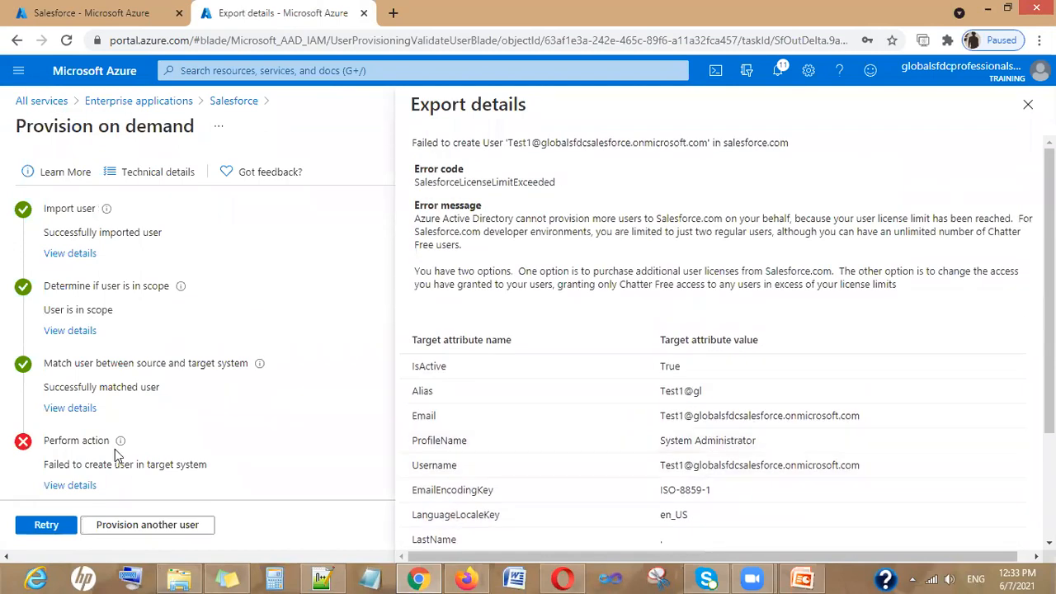
click(467, 578)
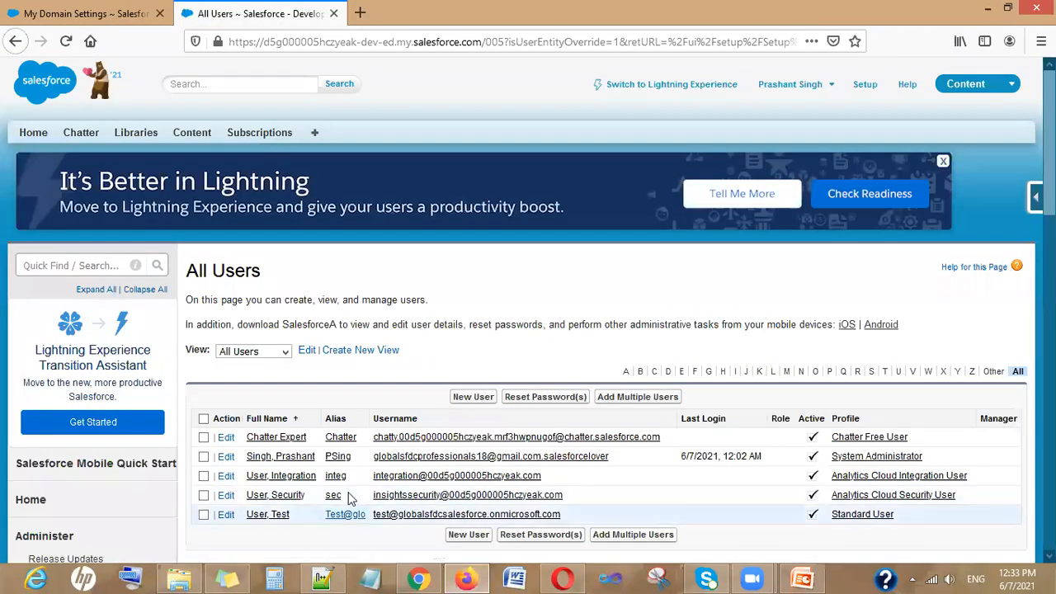
click(419, 577)
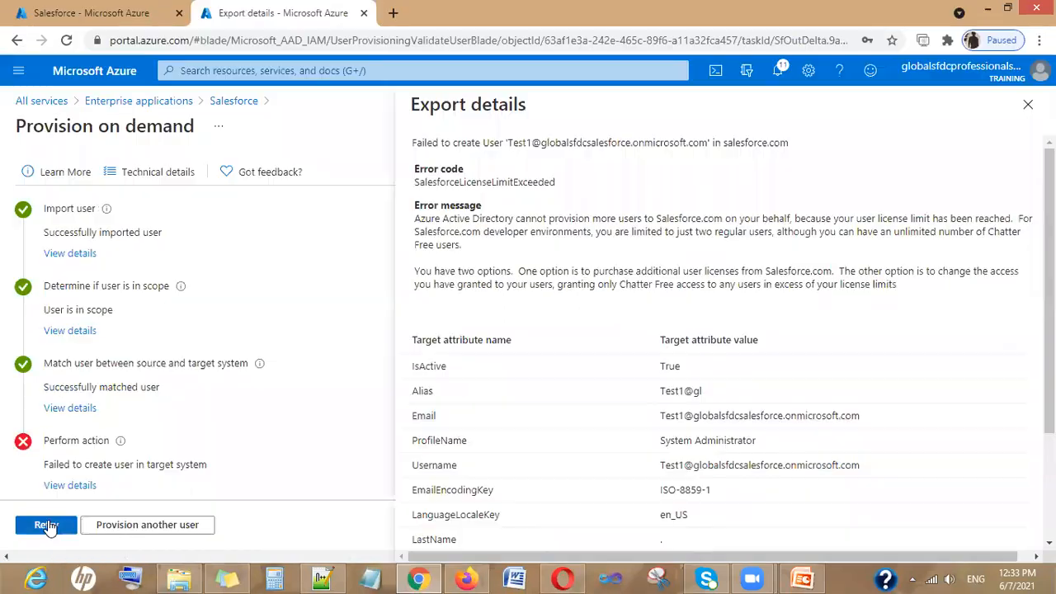
click(42, 523)
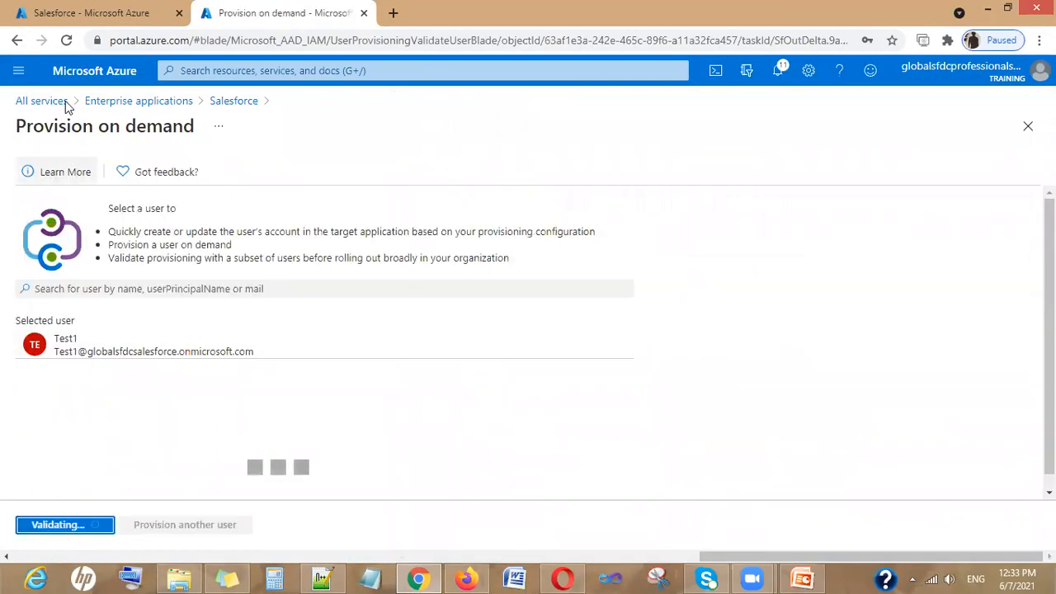
Change Test1's Salesforce app role from System Administrator to Chatter External User
click(231, 100)
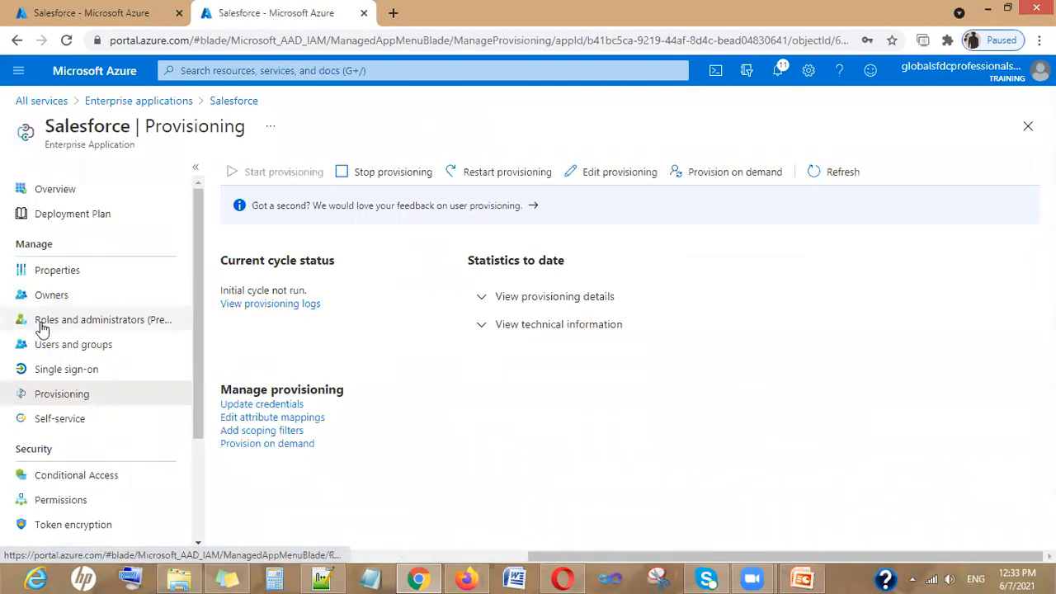
click(72, 355)
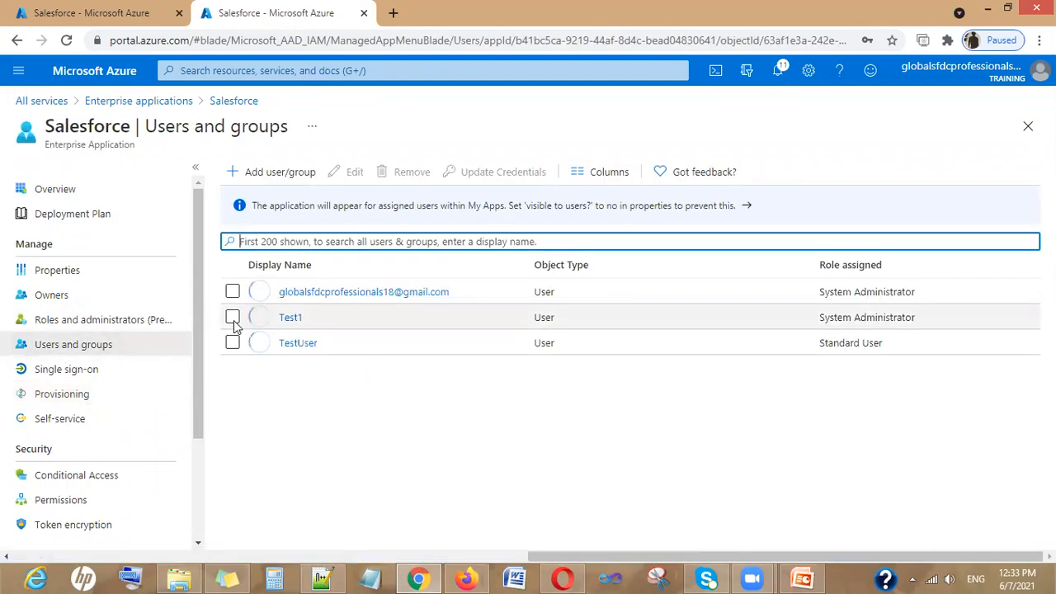
click(231, 317)
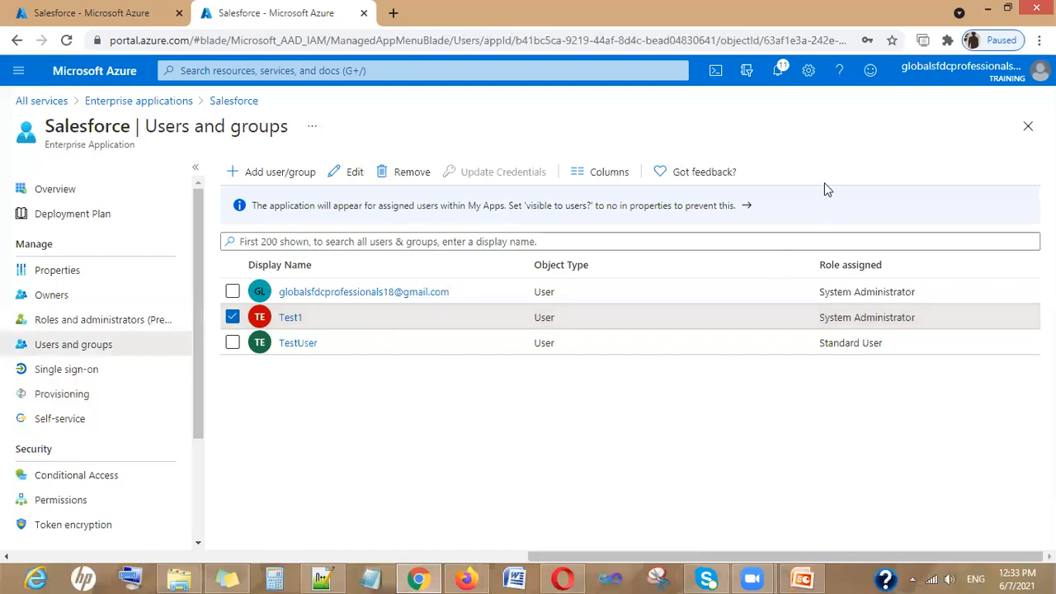
click(357, 172)
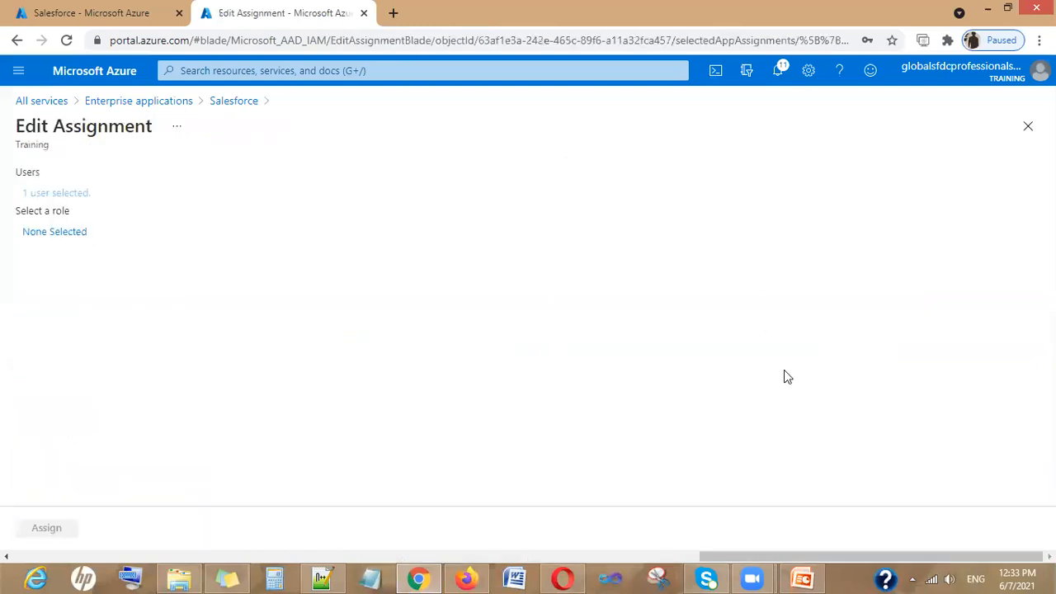
click(76, 235)
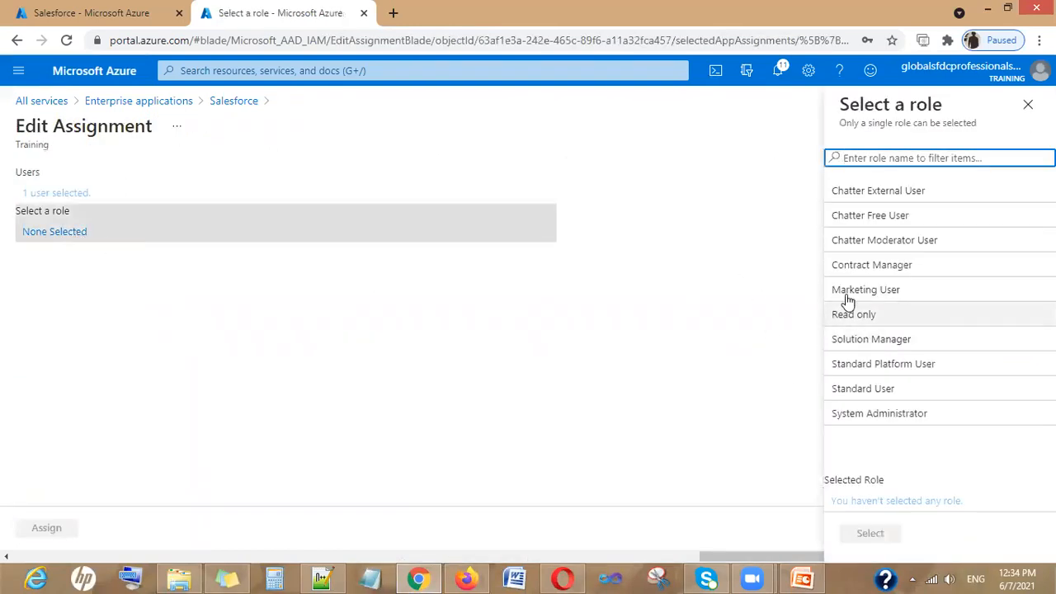
click(868, 194)
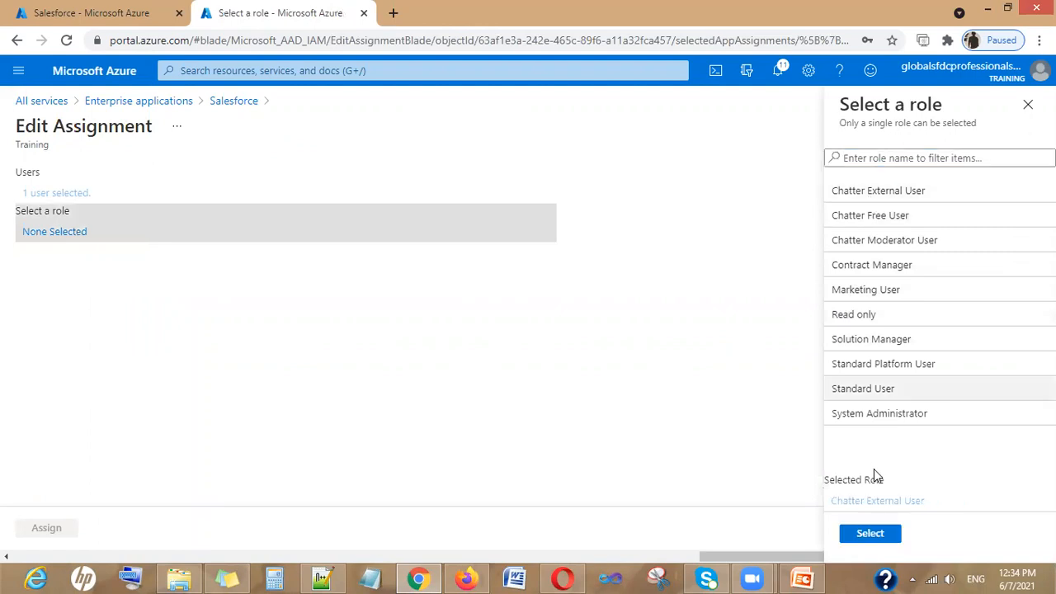
click(869, 534)
click(66, 531)
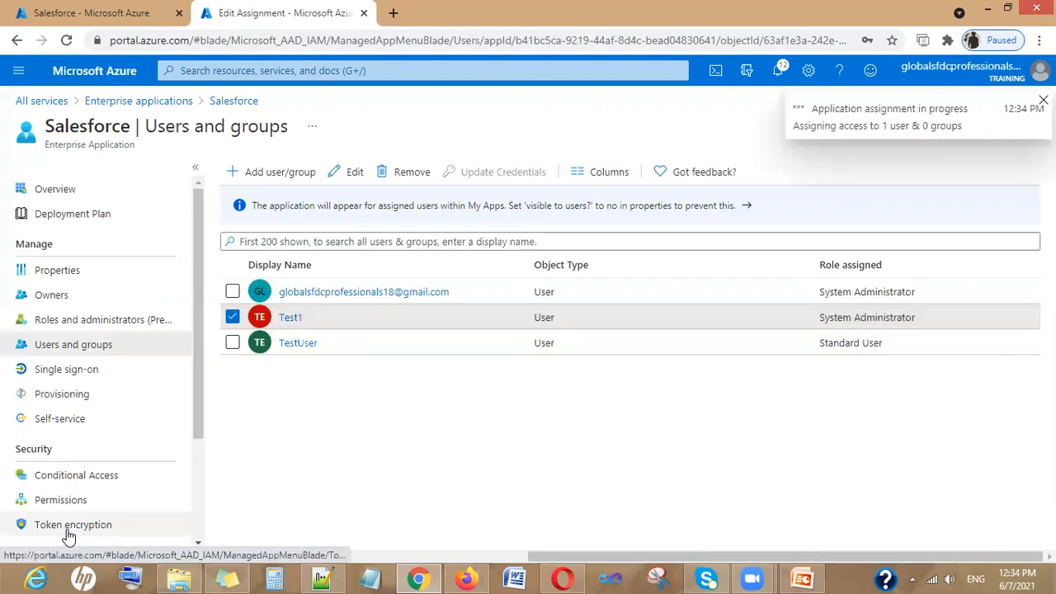
Provision Test1 to Salesforce on demand again and review the successful creation details
click(66, 398)
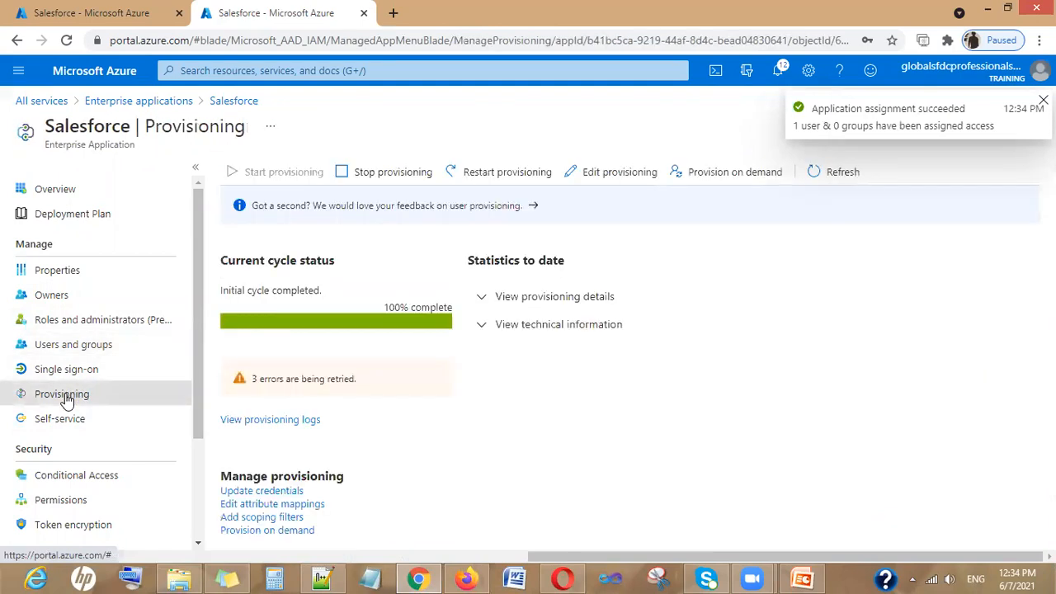
click(743, 175)
click(73, 289)
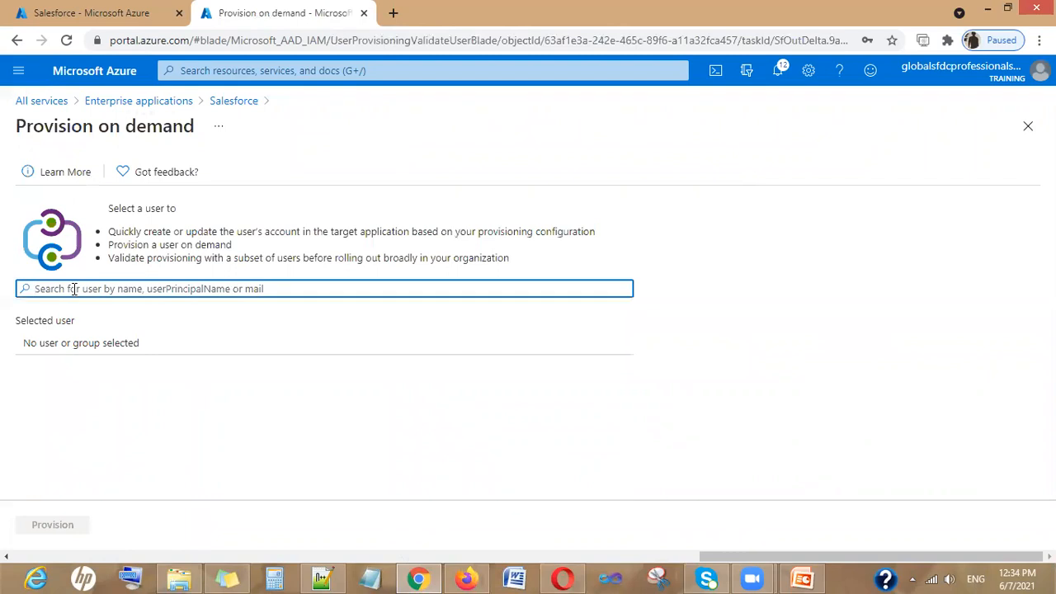
text(test)
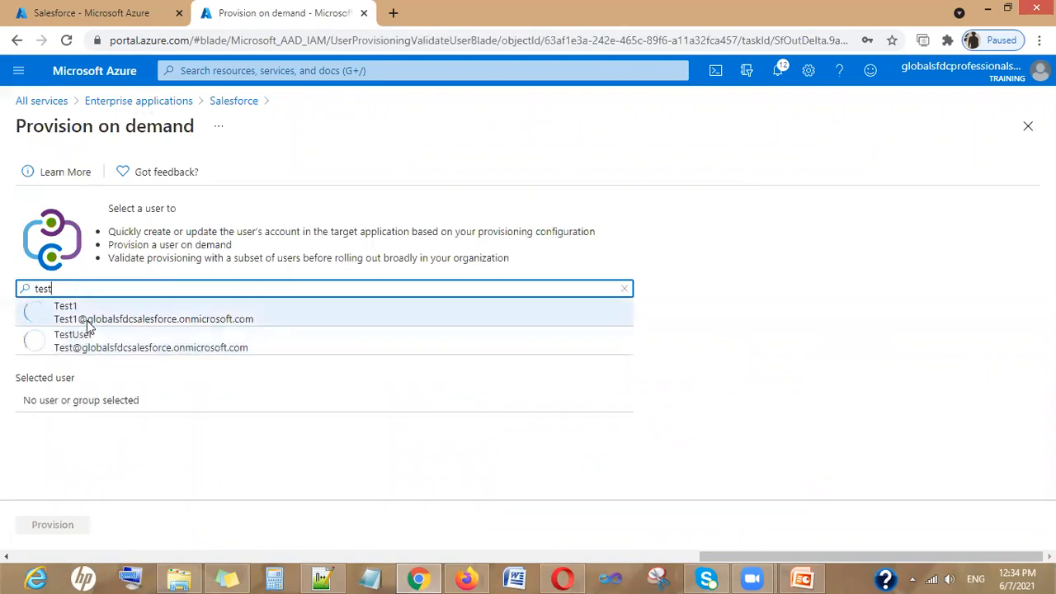
click(87, 321)
click(52, 525)
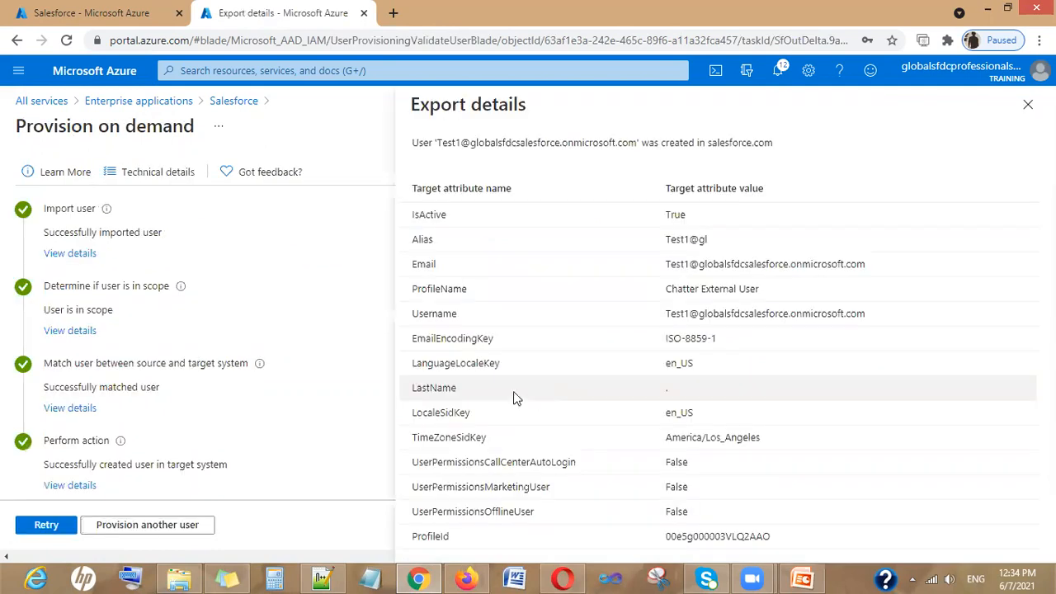
scroll(140, 322, down, 1)
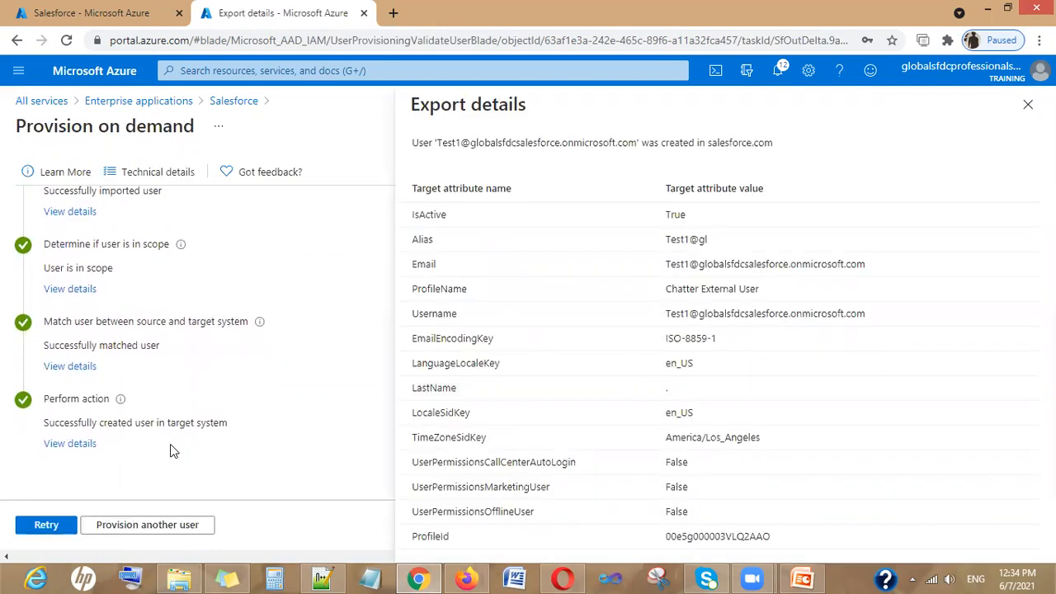
scroll(170, 444, up, 1)
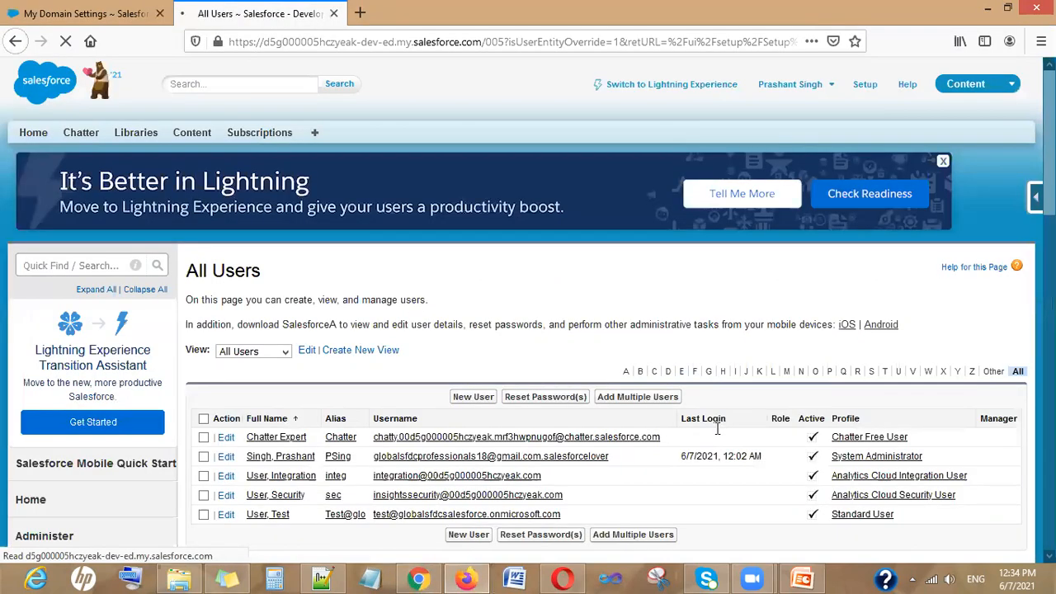
scroll(718, 433, down, 1)
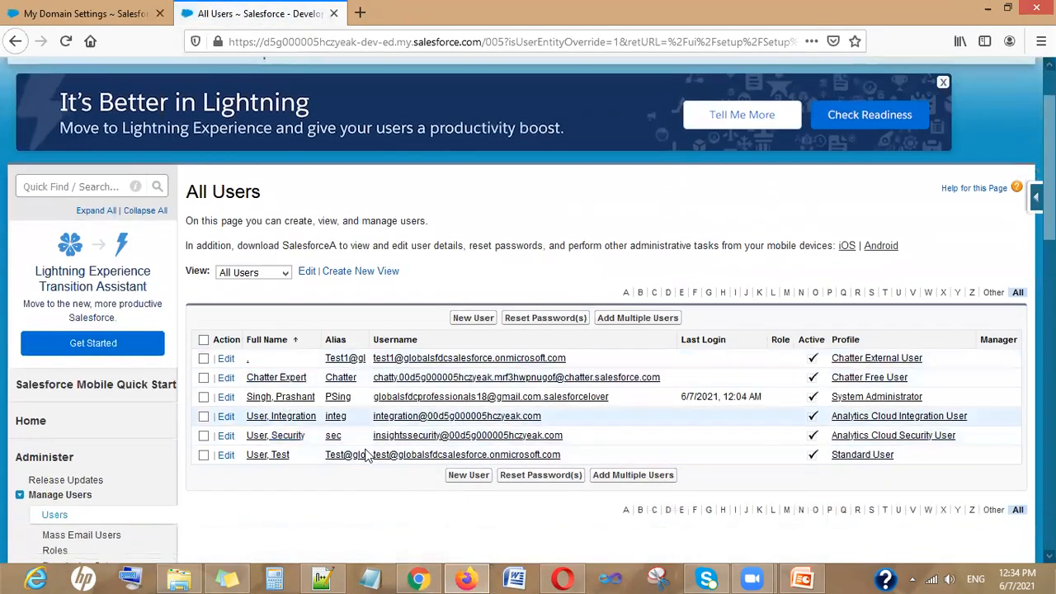